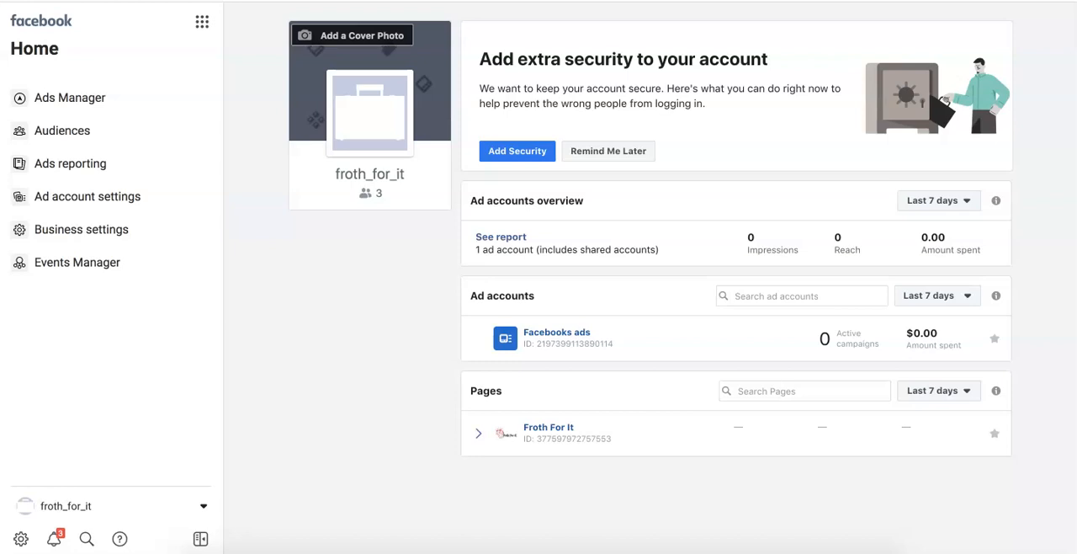
- Start a new campaign in Ads Manager and choose Traffic under Consideration as its marketing objective
left_click(54, 98)
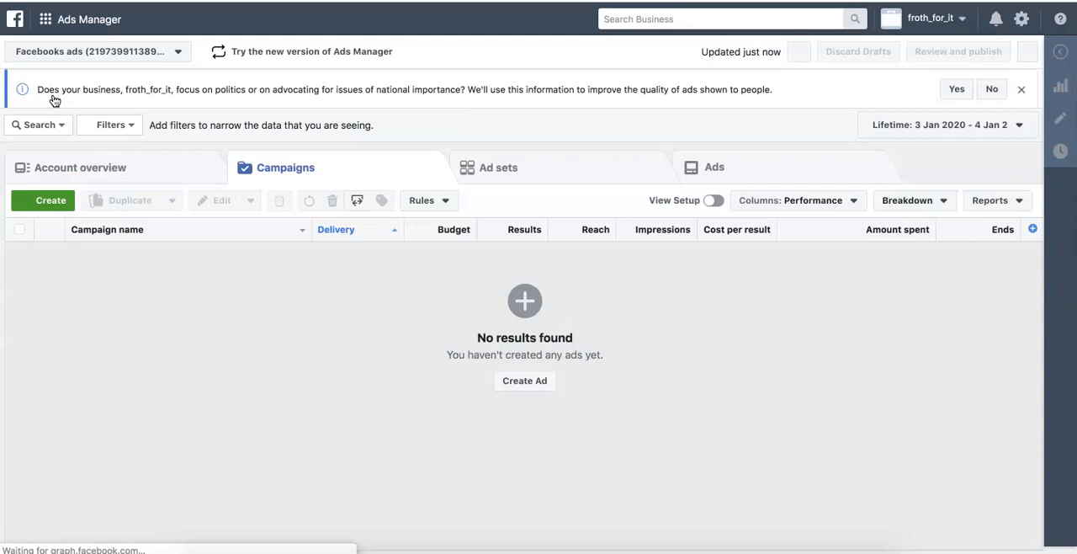
left_click(46, 216)
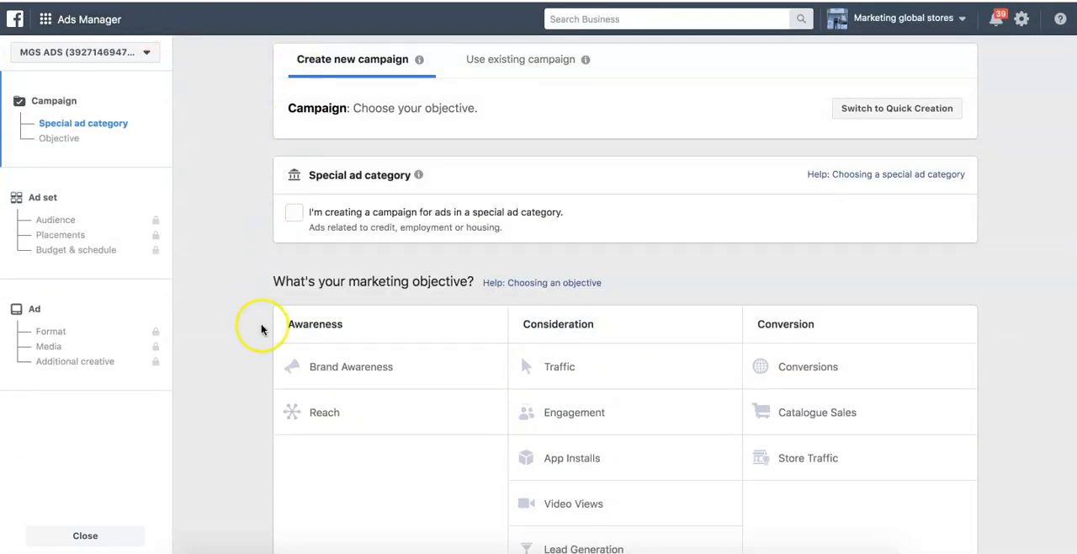
scroll(227, 311, "down", 1)
scroll(224, 313, "down", 1)
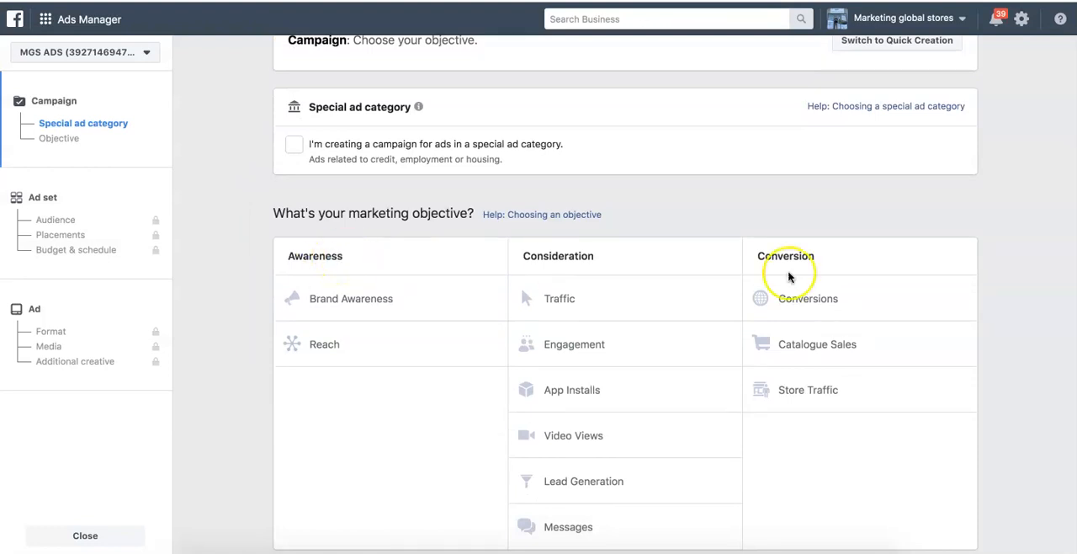
scroll(606, 266, "down", 1)
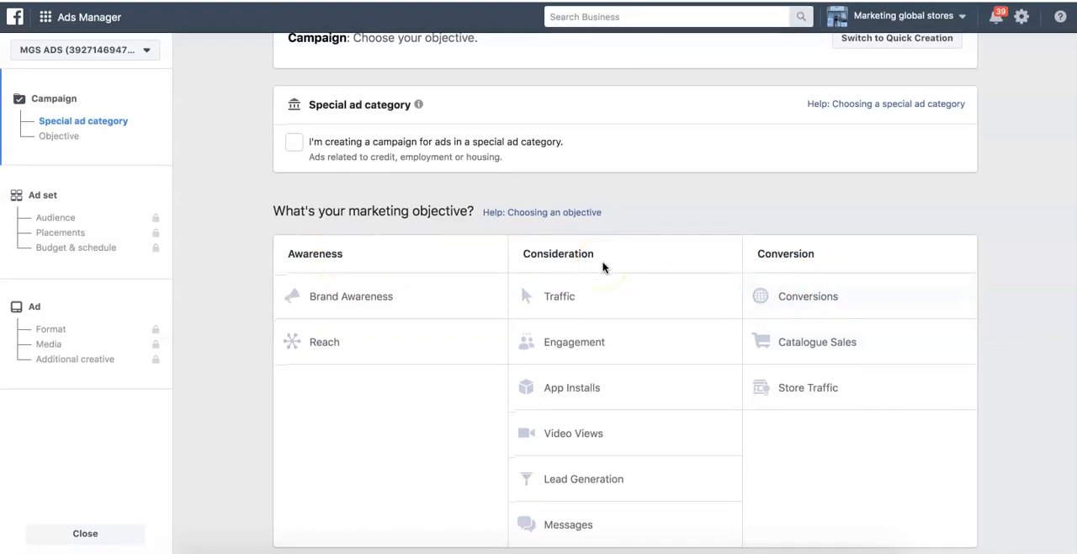
mouse_move(962, 390)
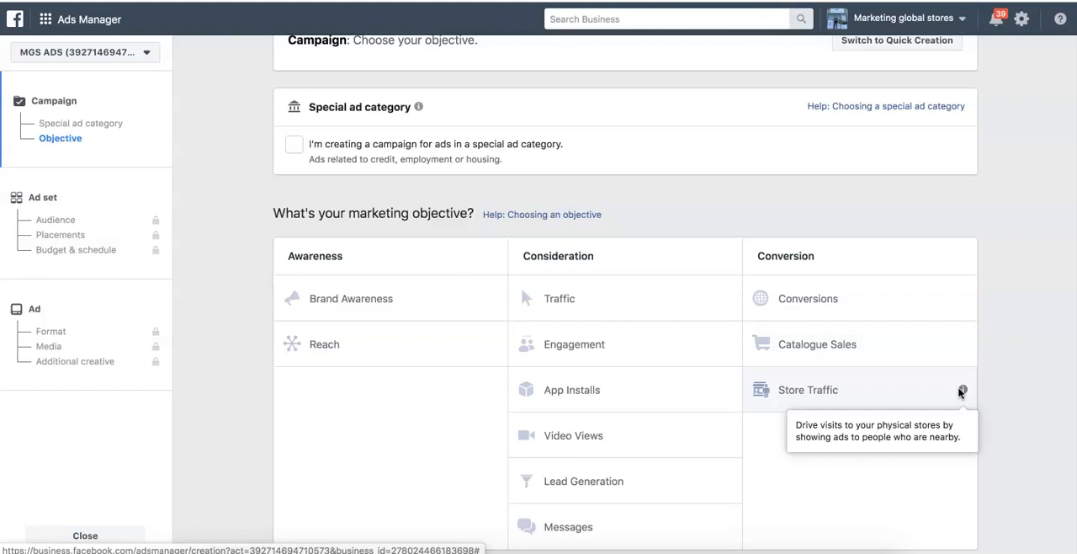
left_click(962, 297)
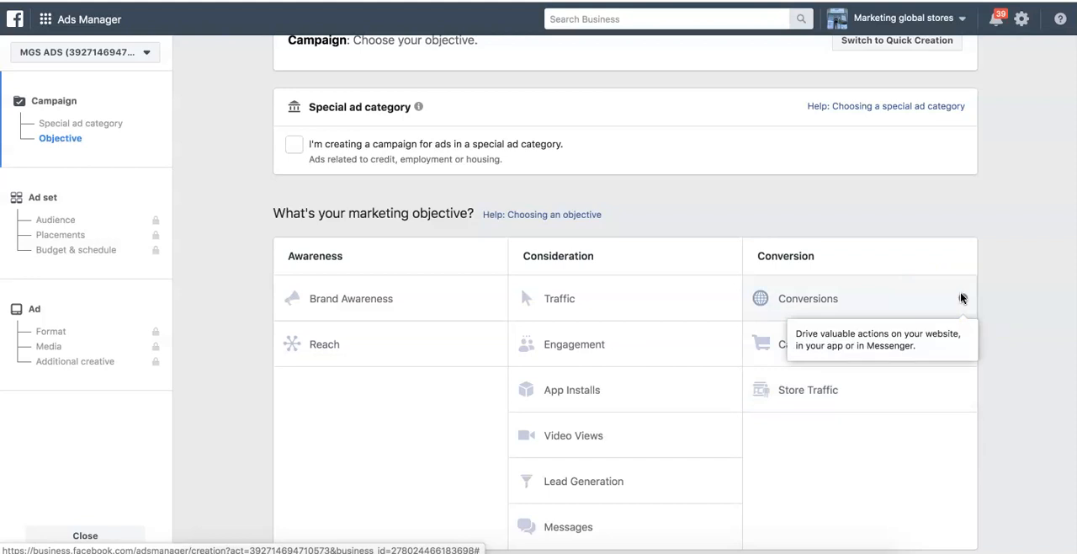
left_click(843, 296)
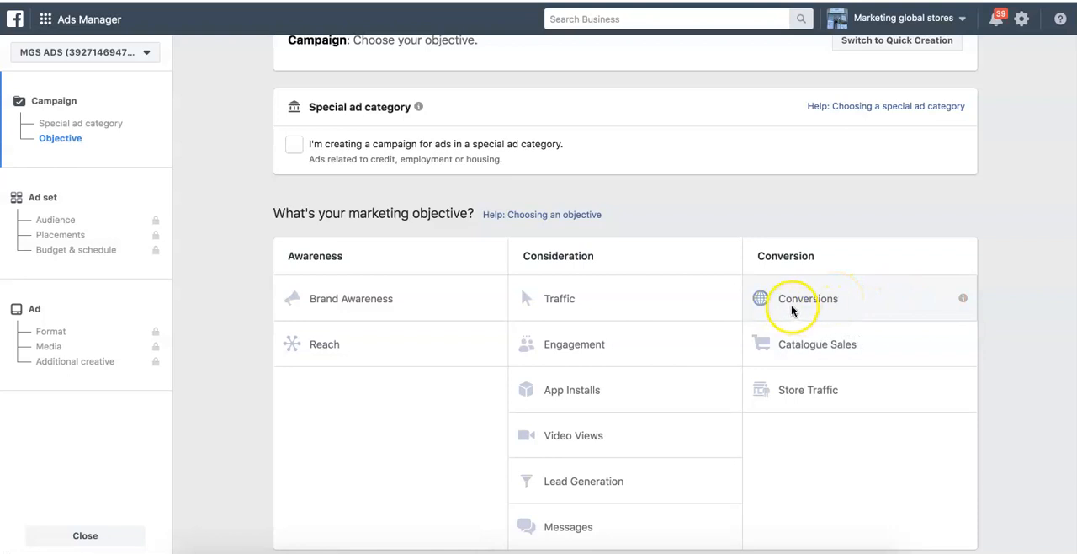
left_click(646, 310)
left_click(627, 306)
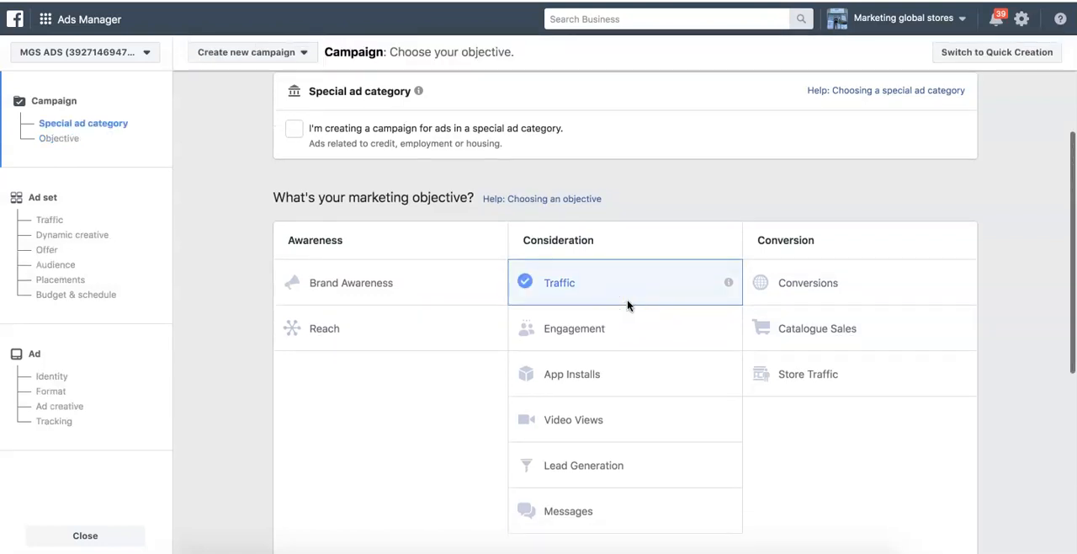
- Replace the default campaign name with "Jan 5th 2020"
scroll(745, 209, "up", 4)
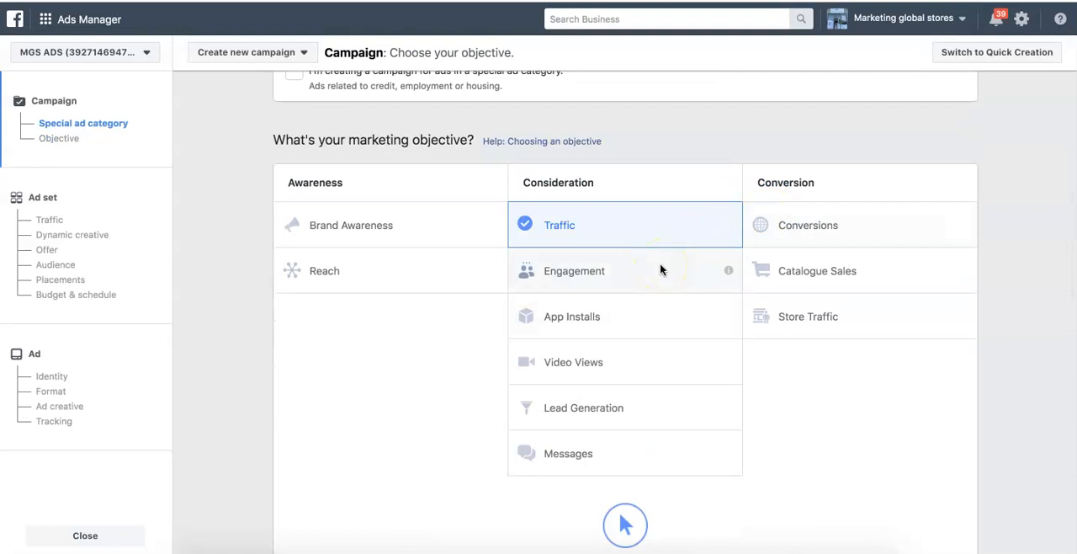
scroll(659, 269, "down", 4)
mouse_move(508, 322)
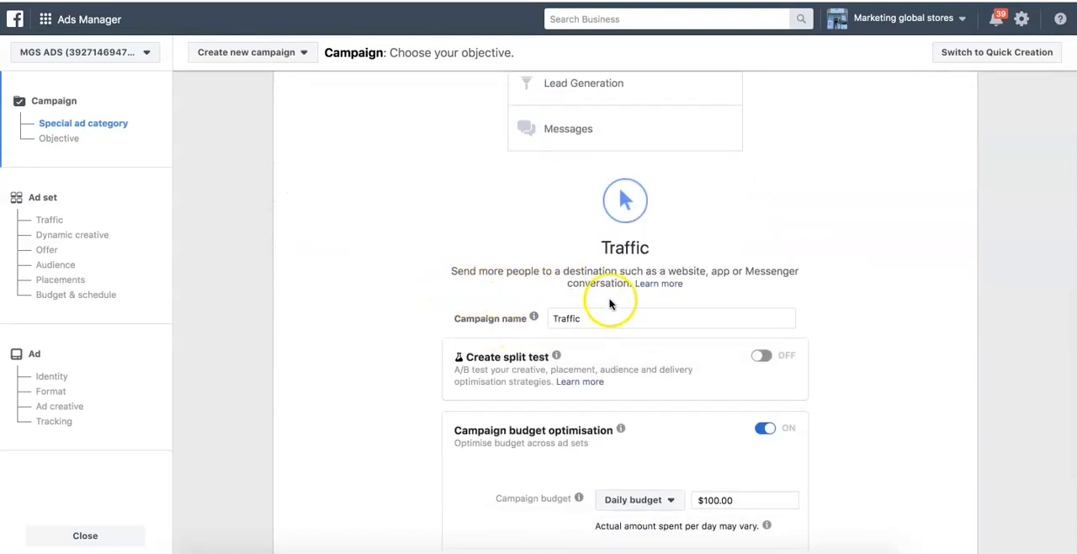
left_click(599, 317)
key("BackSpace")
key("BackSpace")
key("BackSpace")
key("BackSpace")
key("BackSpace")
key("BackSpace")
key("BackSpace")
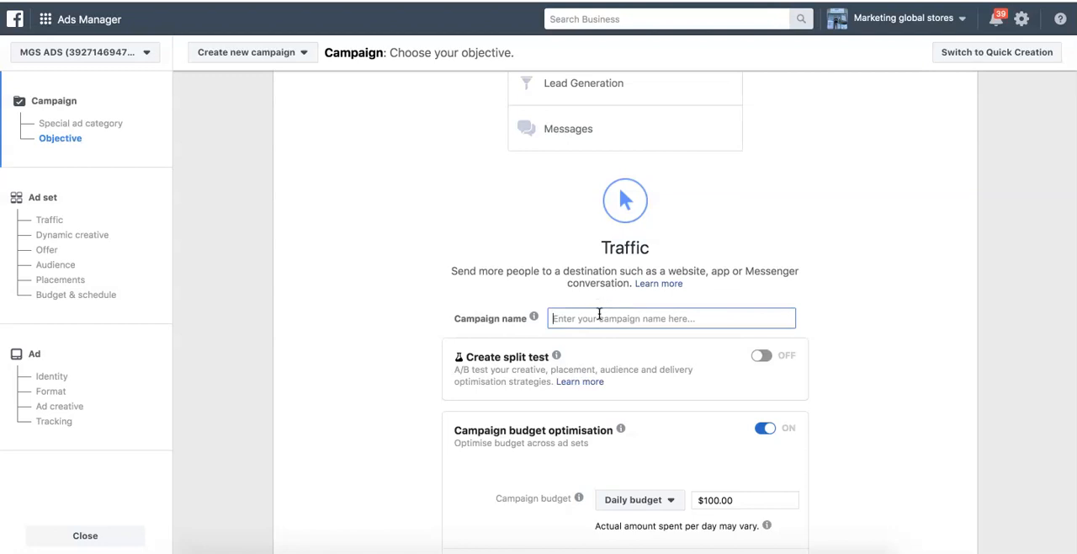
type("Jan 5th 2020")
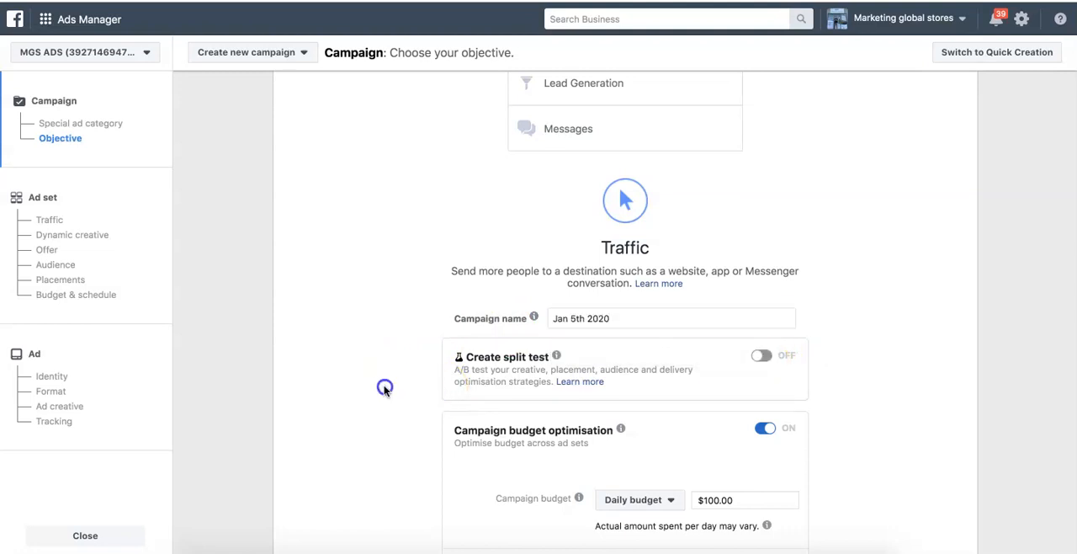
- Set the campaign's daily budget to $10.00 under campaign budget optimisation
scroll(384, 390, "down", 2)
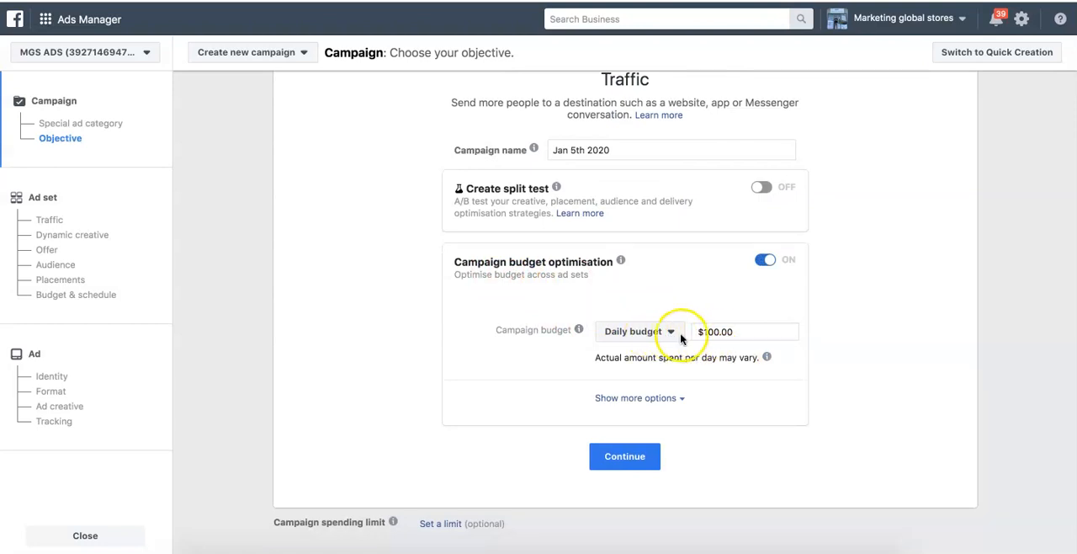
left_click_drag(748, 337, 691, 331)
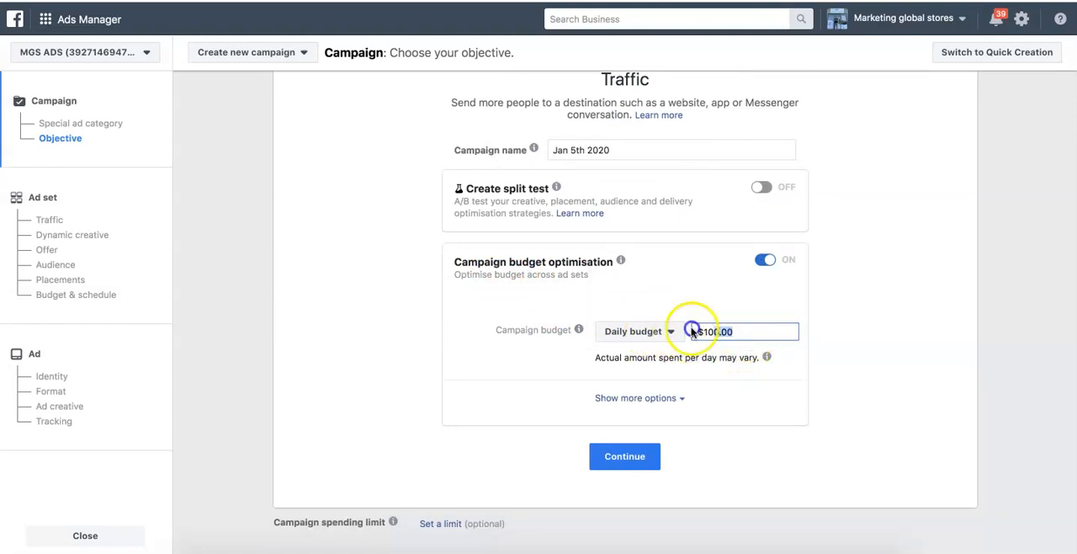
key("BackSpace")
type("10")
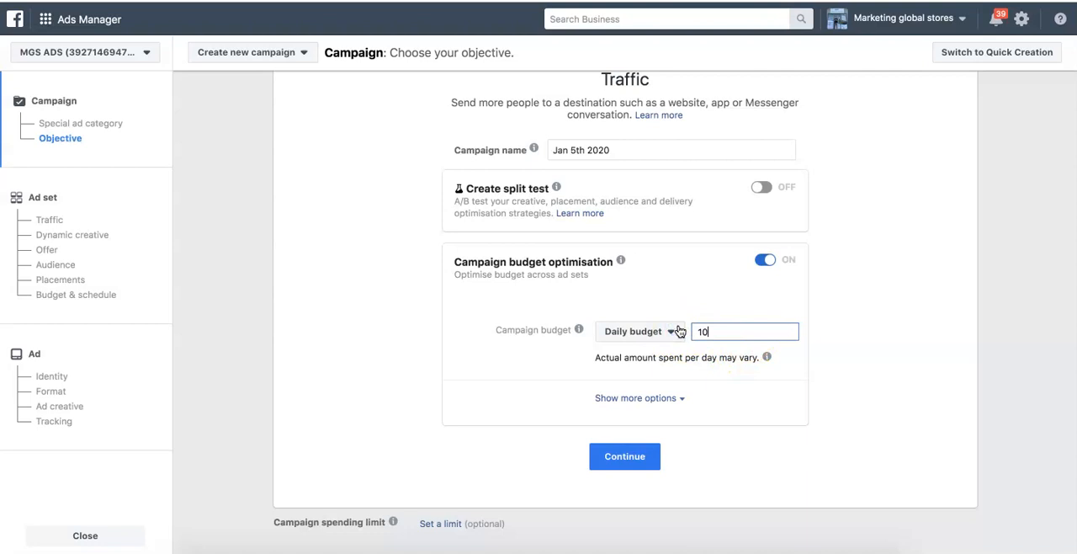
left_click(897, 379)
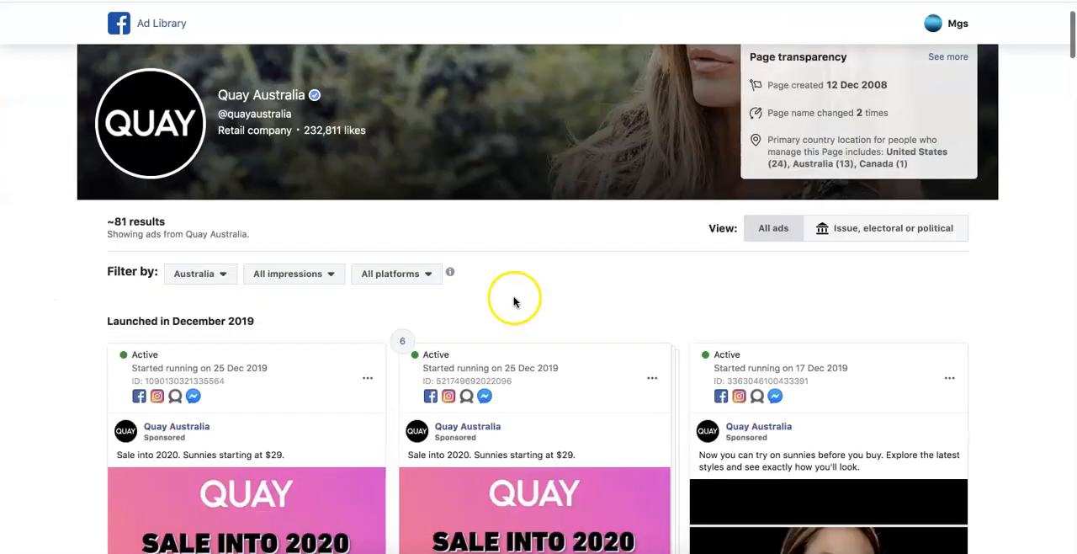
- Leave the froth_for_it account's unsaved campaign page and continue the Jan 5th 2020 campaign to its ad set settings
scroll(512, 295, "down", 3)
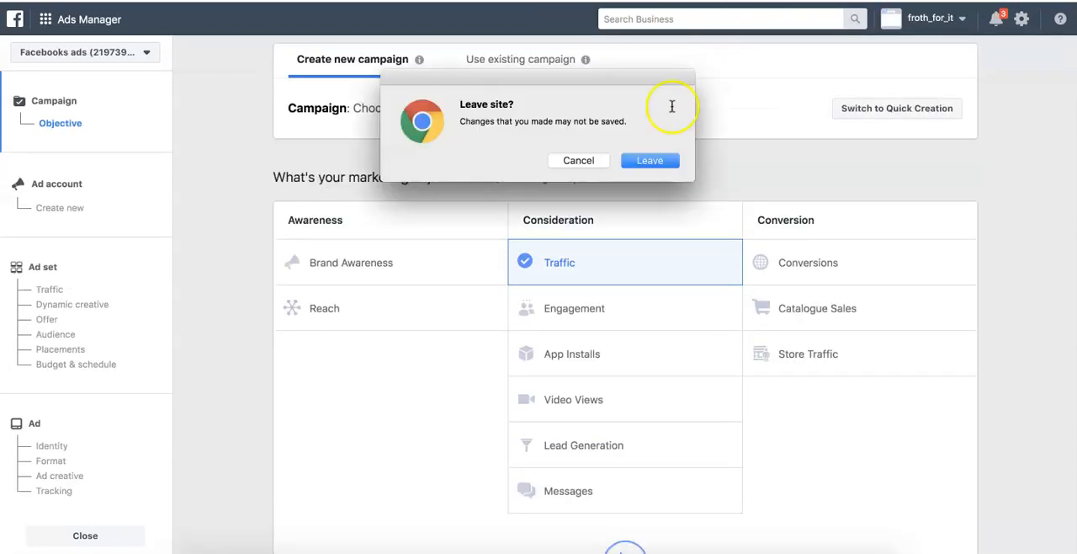
left_click(641, 161)
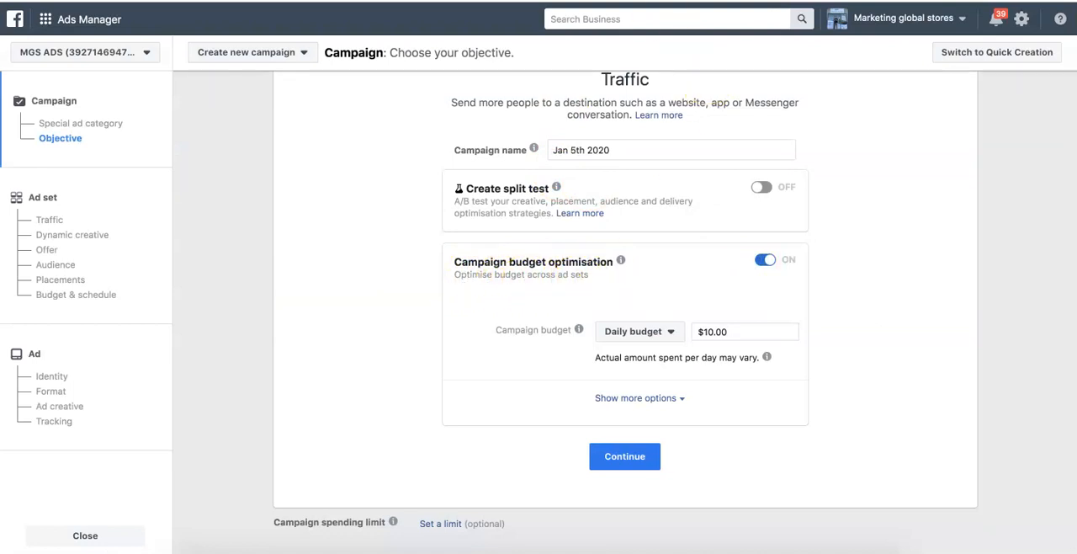
left_click_drag(737, 326, 680, 329)
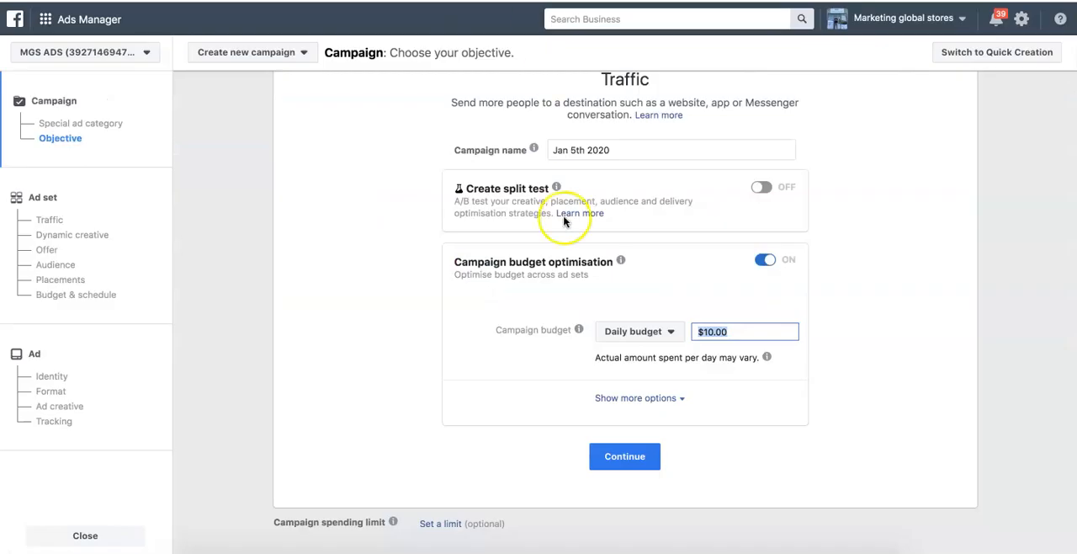
left_click(763, 261)
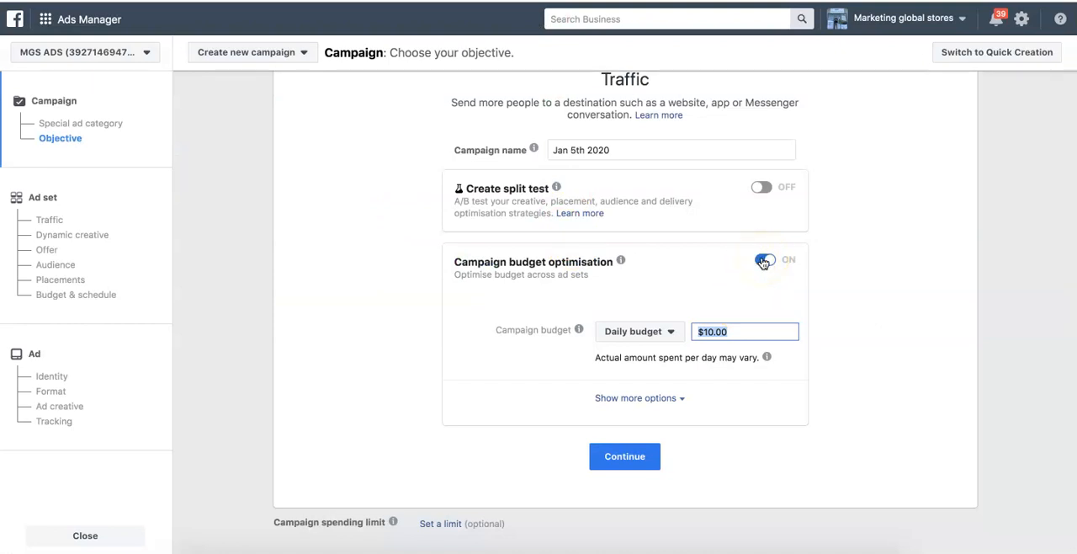
left_click(620, 465)
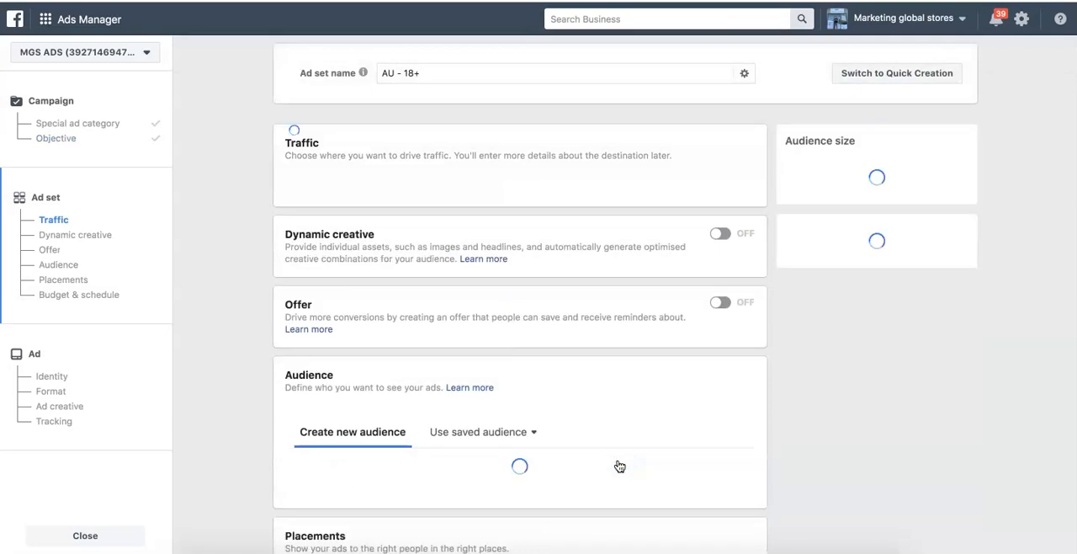
- Choose Website as the destination for the ad set's traffic
left_click(543, 211)
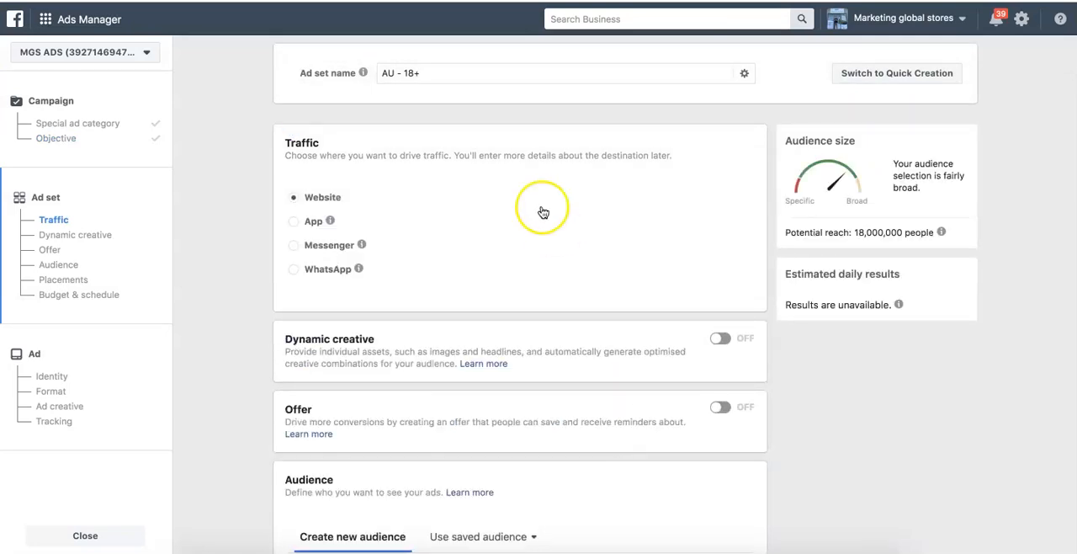
left_click(305, 201)
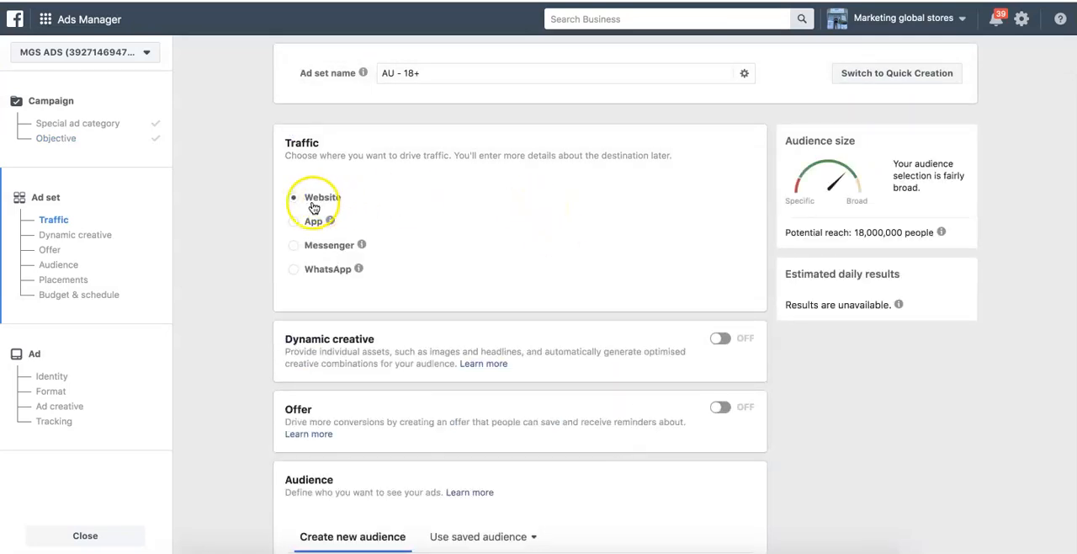
left_click(304, 148)
left_click(308, 205)
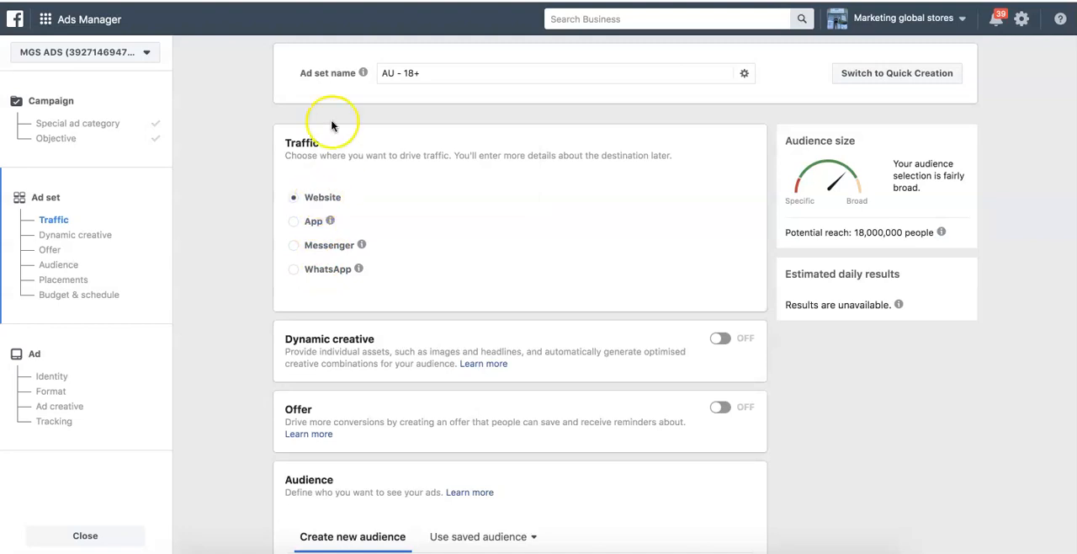
- Replace the default ad set name with "ads 5th Jan"
mouse_move(362, 73)
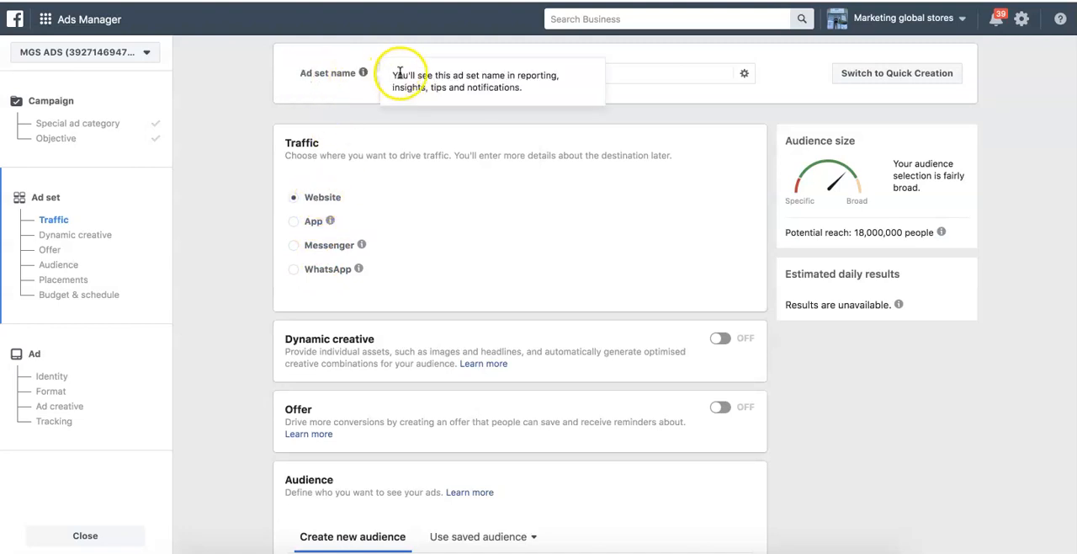
left_click(647, 68)
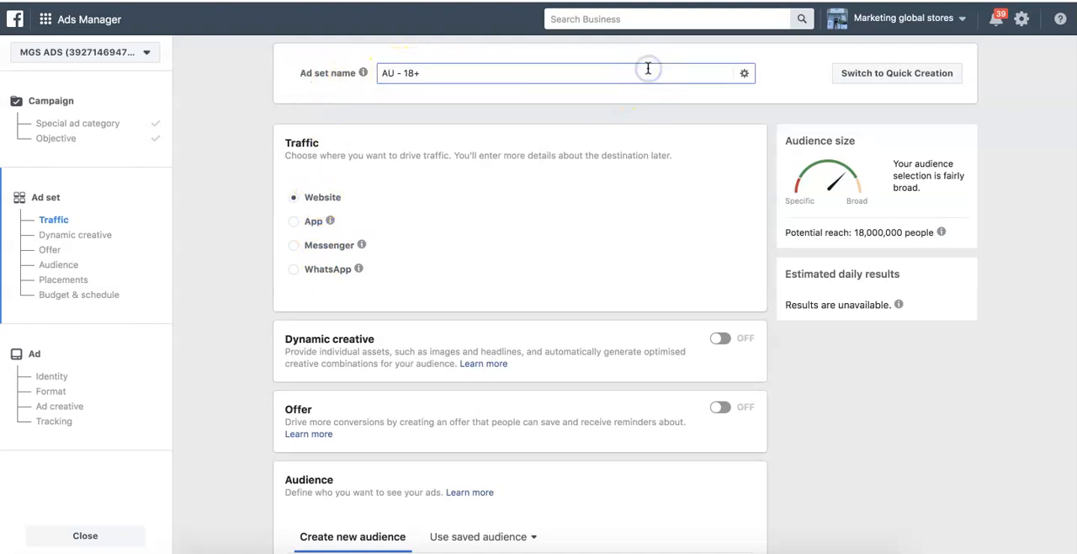
key("ctrl+a")
key("BackSpace")
type("ads")
type(" fir")
key("BackSpace")
key("BackSpace")
key("BackSpace")
type("5th Jan")
left_click(413, 144)
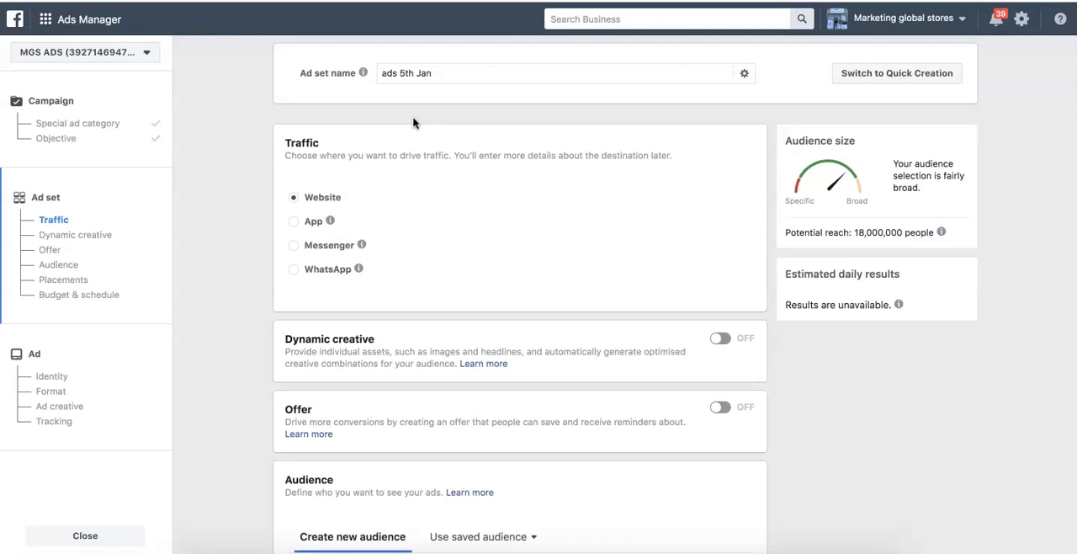
- Edit the ad set audience's locations and include New Zealand as a country alongside Australia
scroll(490, 230, "down", 5)
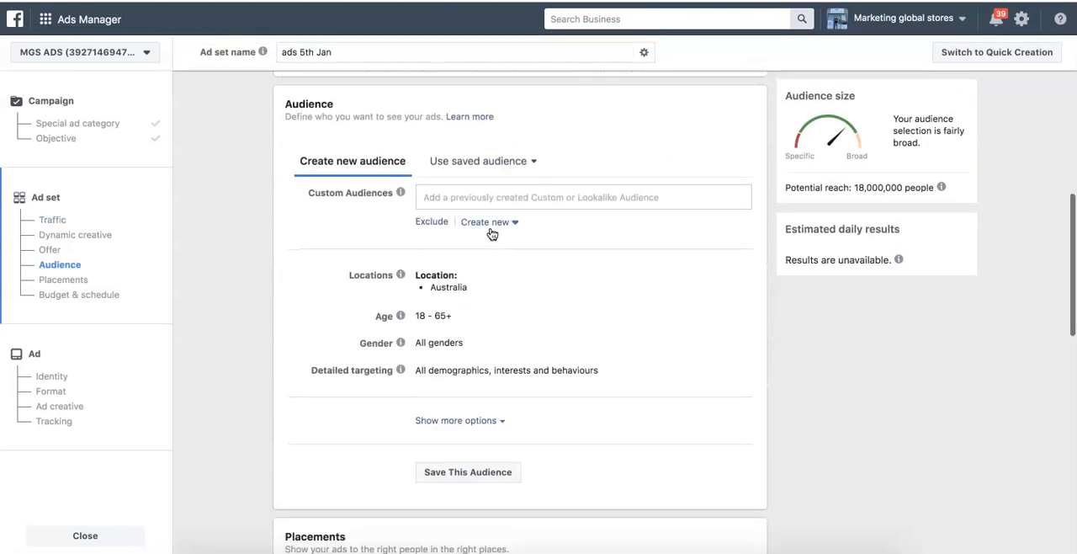
scroll(490, 233, "up", 5)
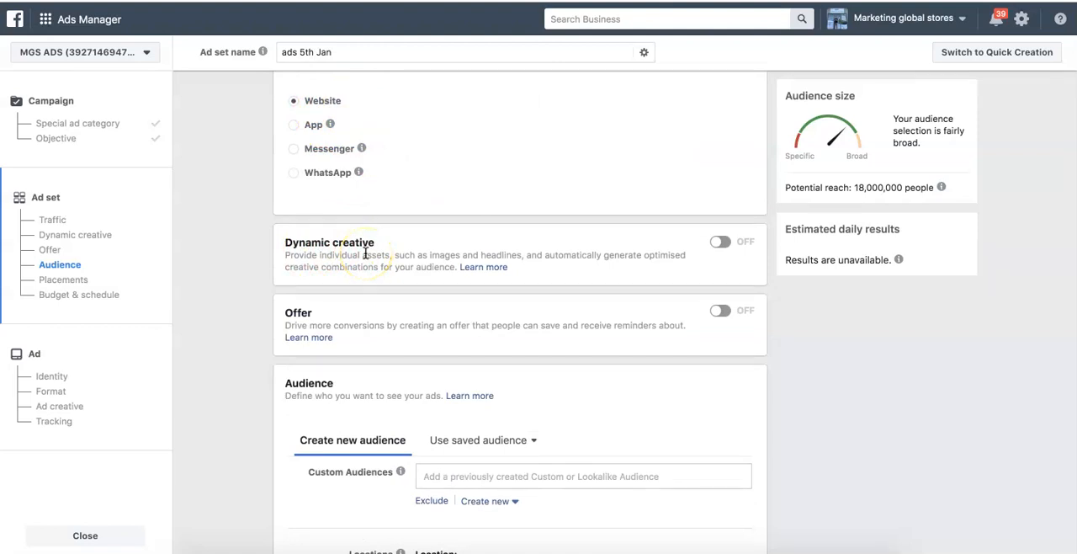
scroll(477, 340, "down", 5)
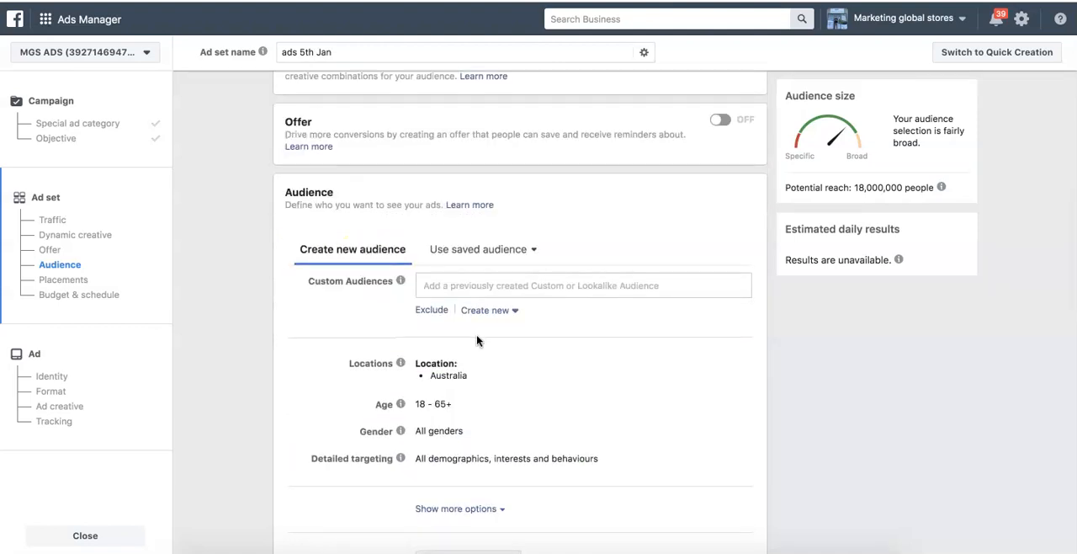
scroll(477, 340, "down", 2)
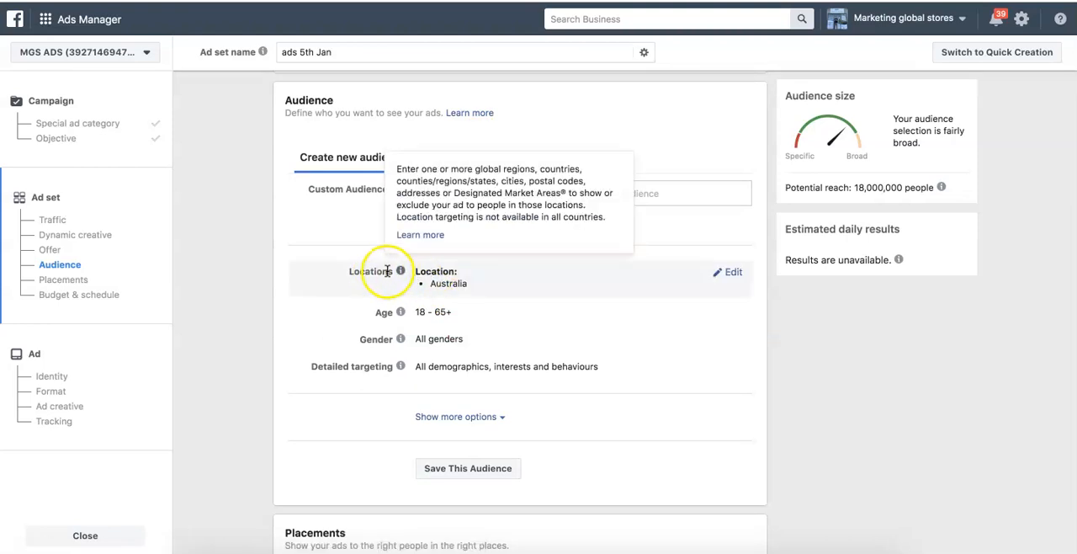
left_click(722, 275)
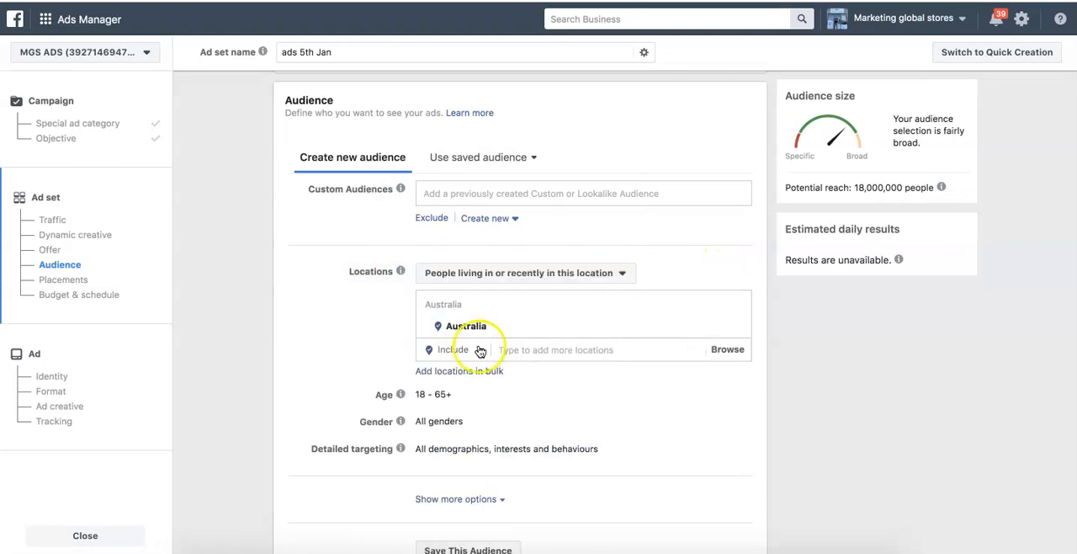
left_click(557, 350)
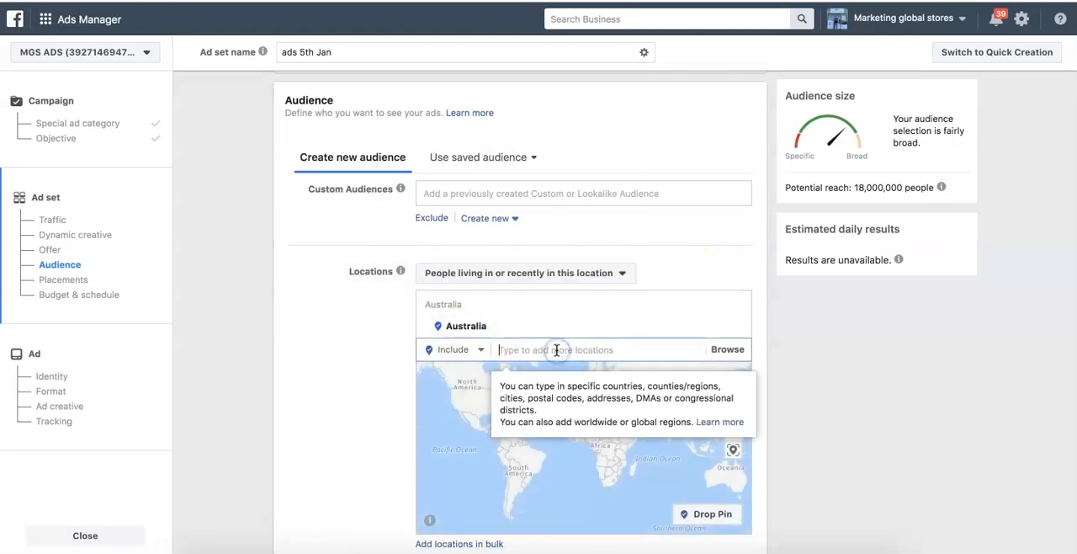
type("new")
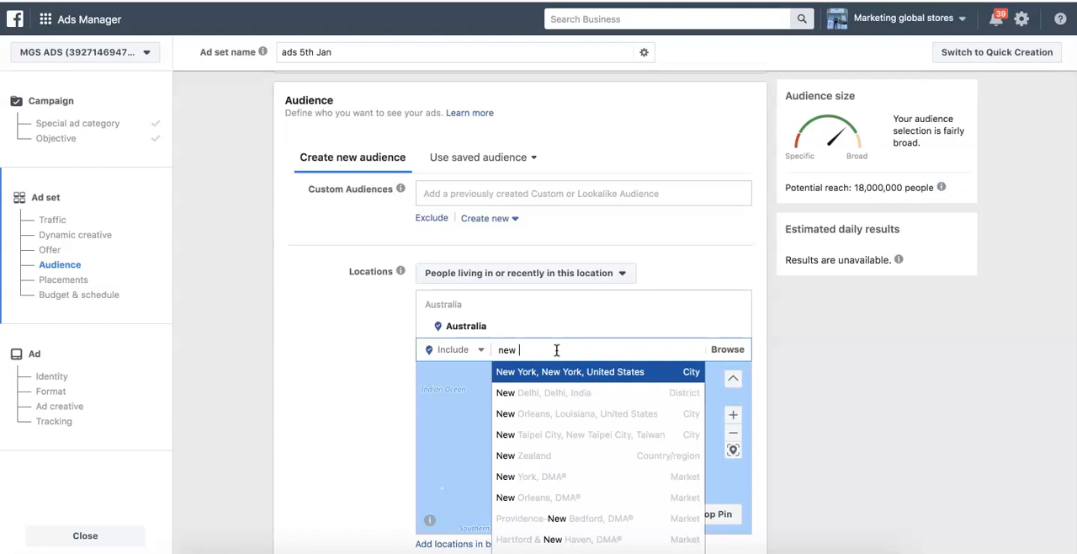
type(" z")
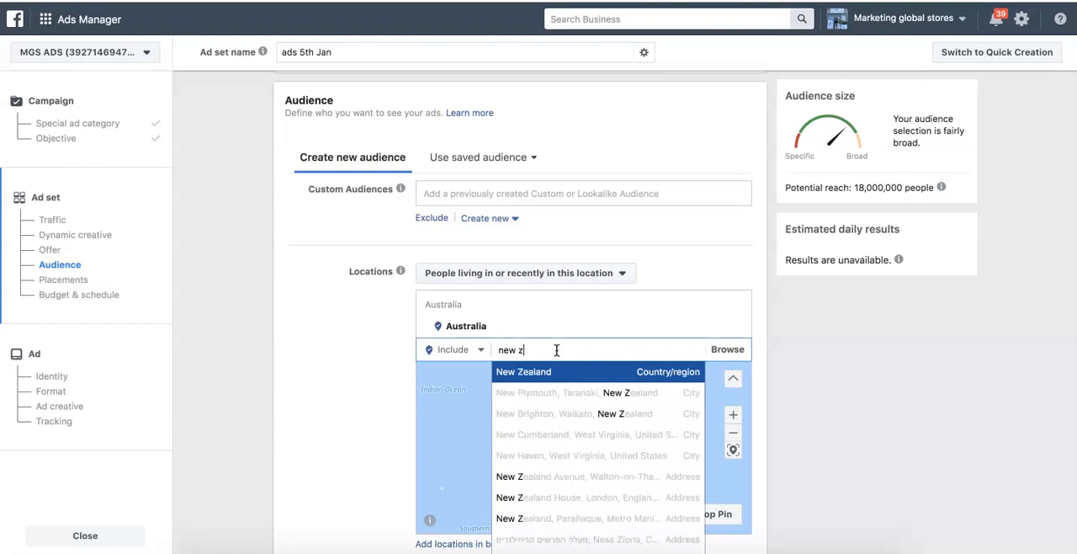
left_click(549, 370)
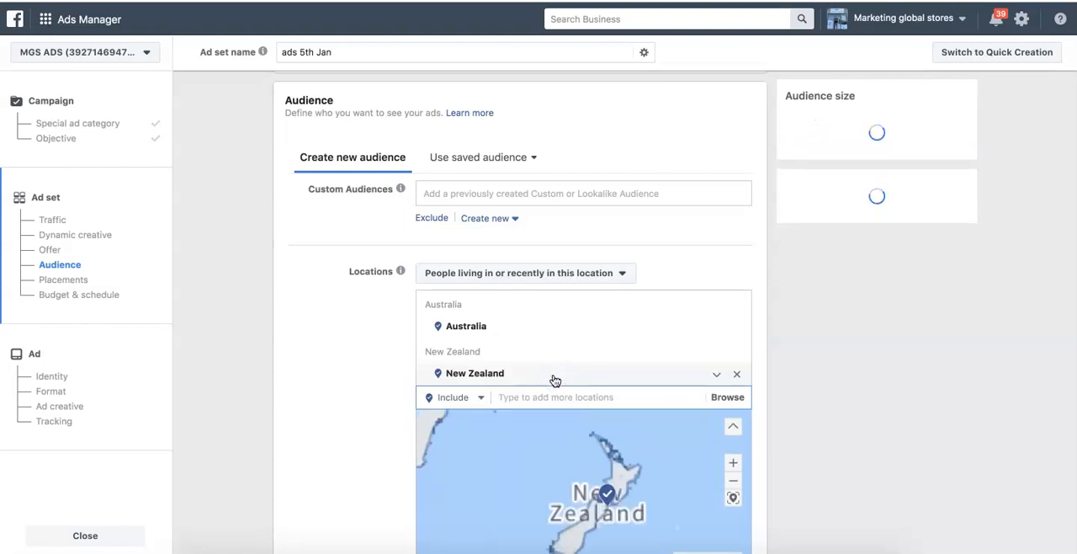
- Show both targeted countries on the location map, and remove New Zealand and Australia from the audience's locations
left_click(732, 479)
left_click(732, 479)
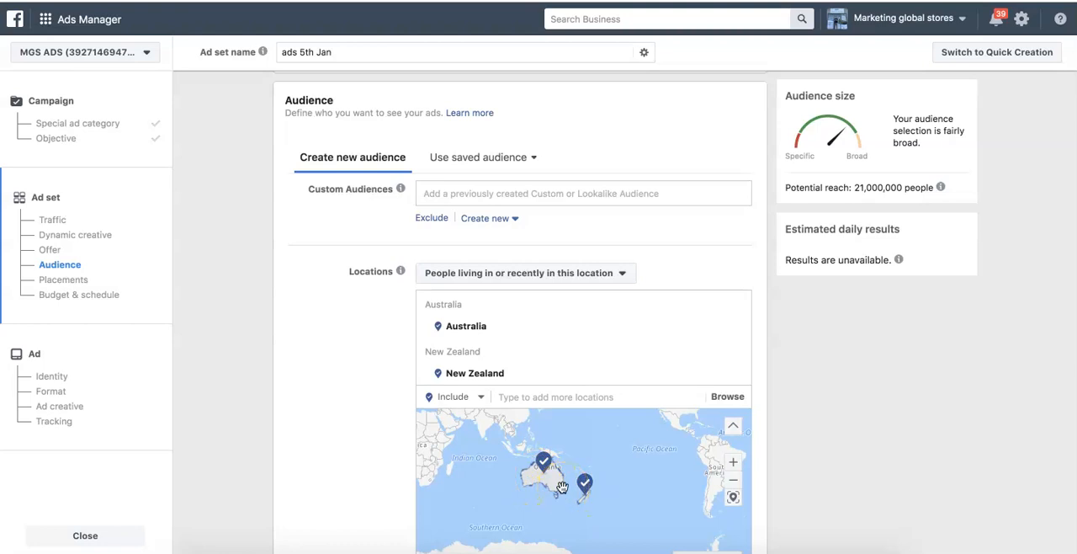
mouse_move(632, 385)
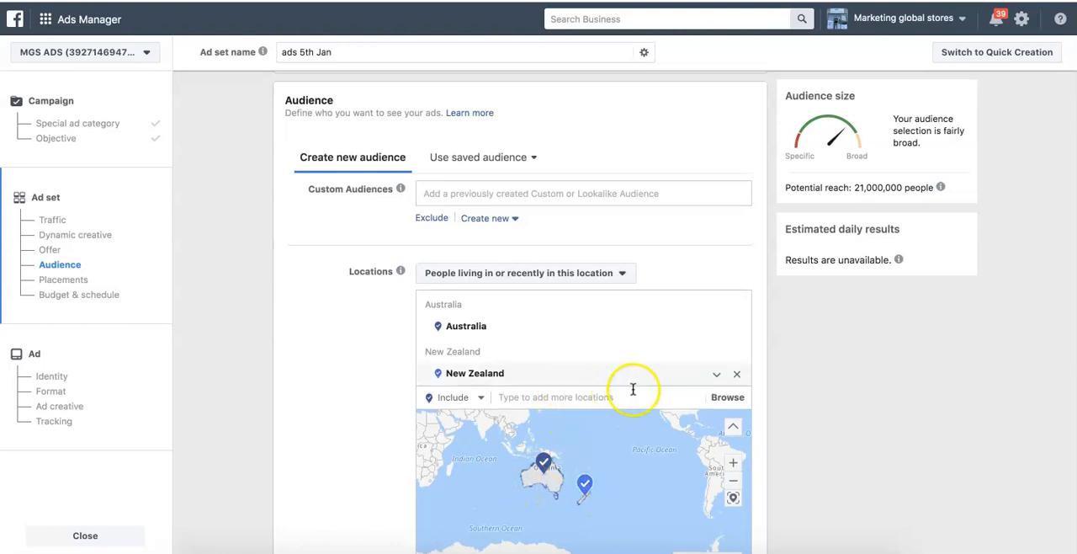
left_click(737, 375)
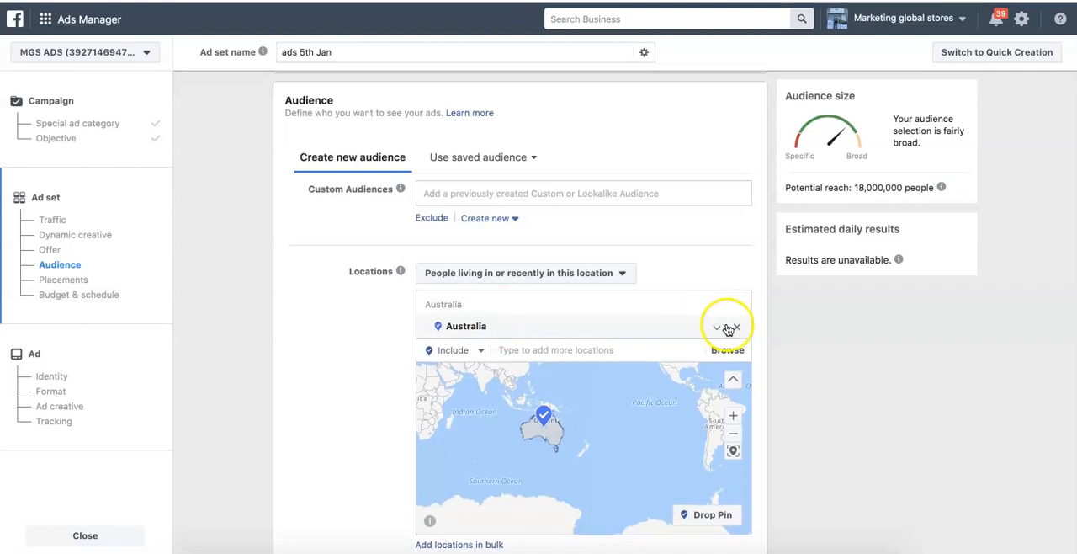
left_click(732, 328)
- Include New South Wales, Australia as a location for the audience
left_click(549, 376)
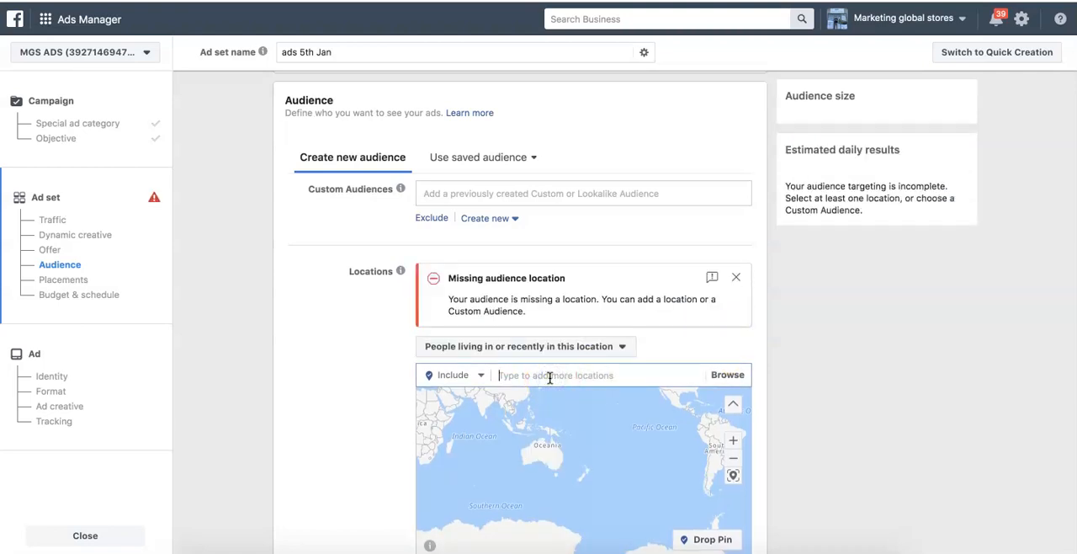
type("new sou")
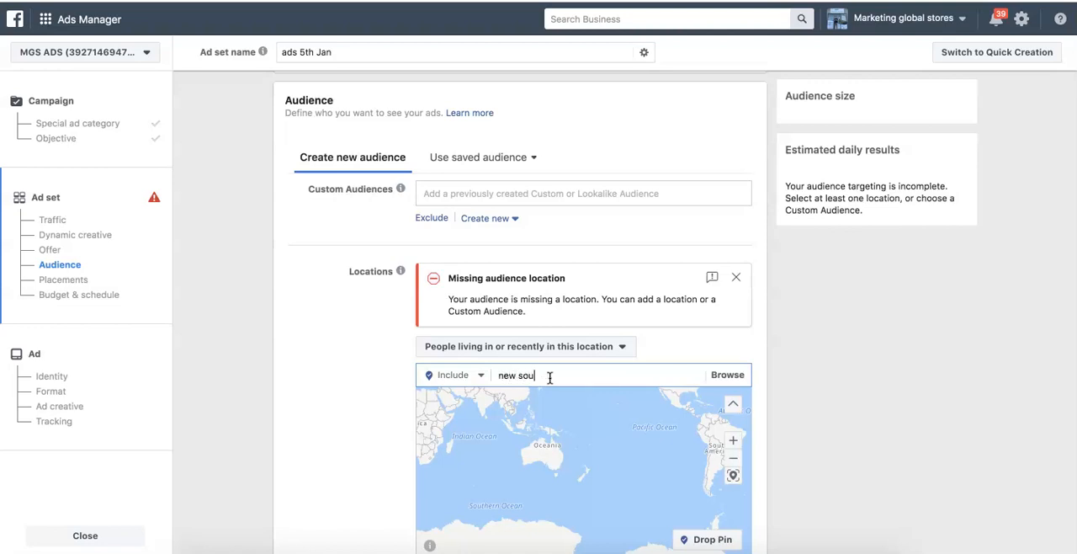
type("th wa")
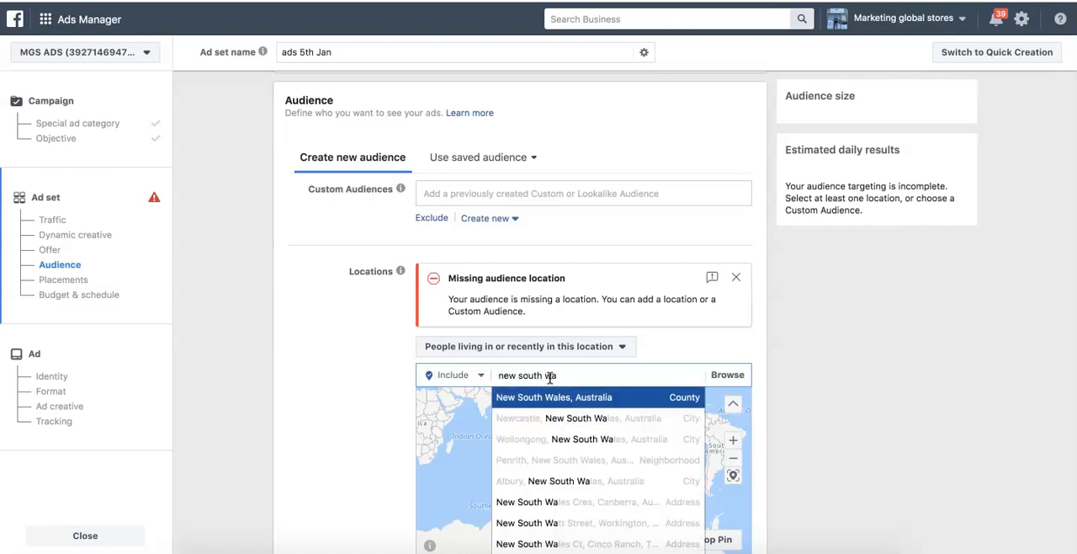
left_click(590, 398)
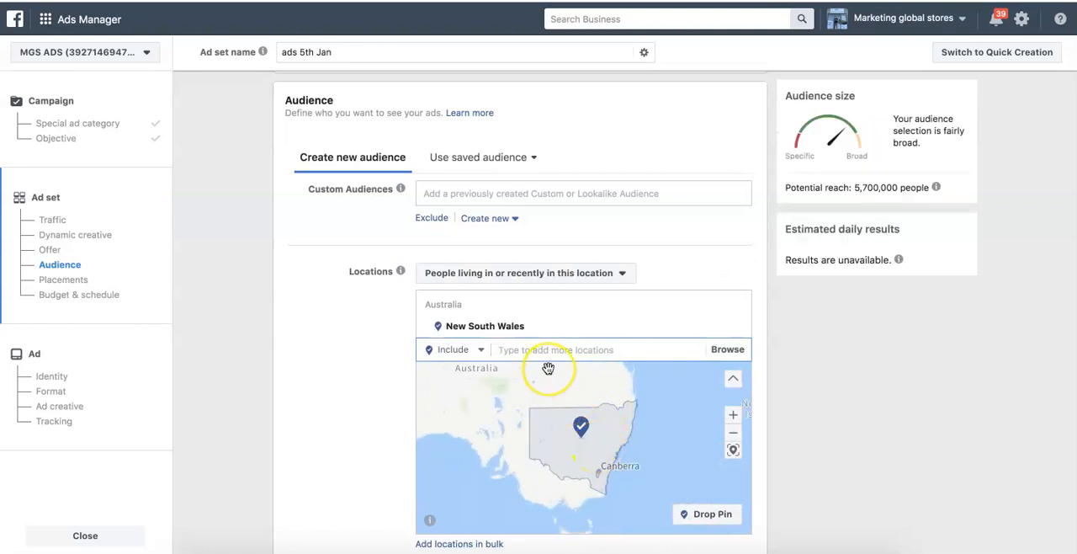
- Include the city of Melbourne, Victoria in the audience's locations and set its radius to 80 km
type("melb")
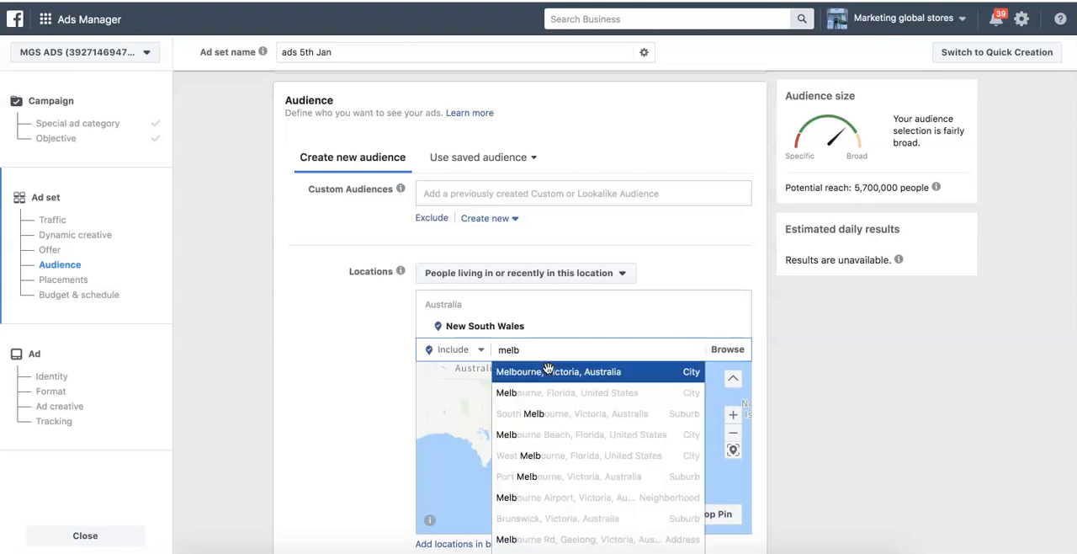
left_click(547, 372)
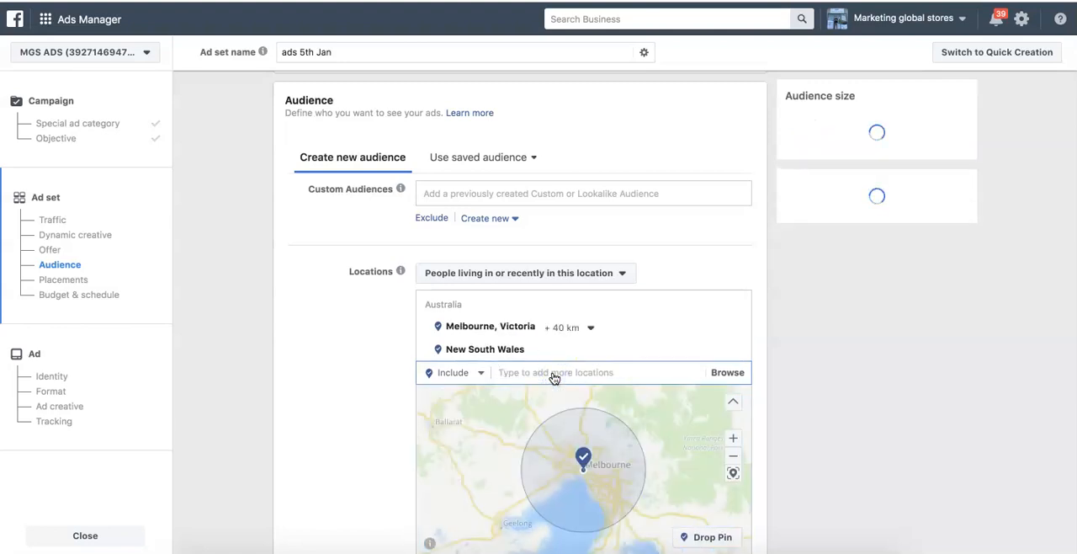
left_click(539, 446)
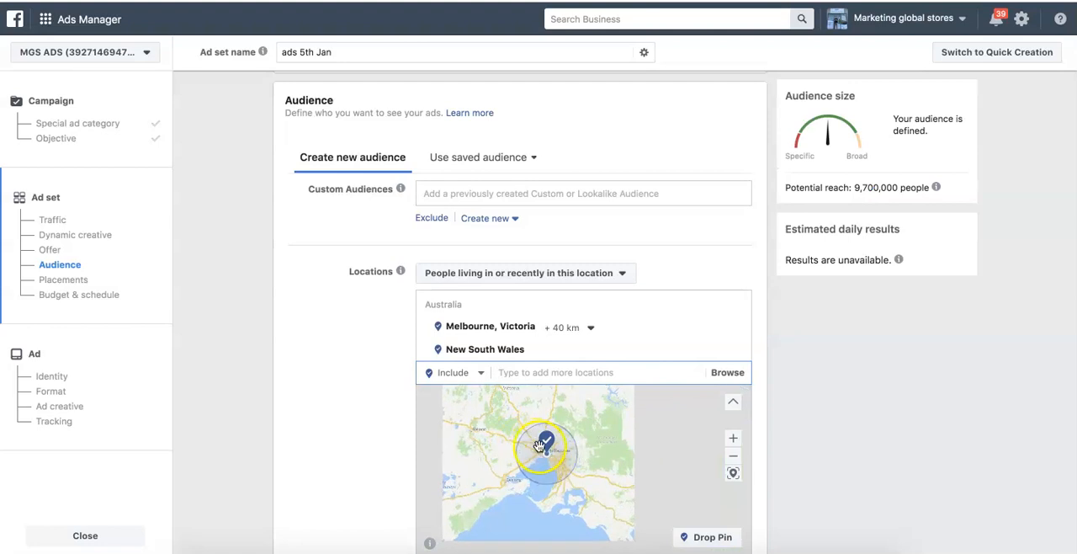
left_click_drag(568, 470, 625, 414)
left_click(591, 327)
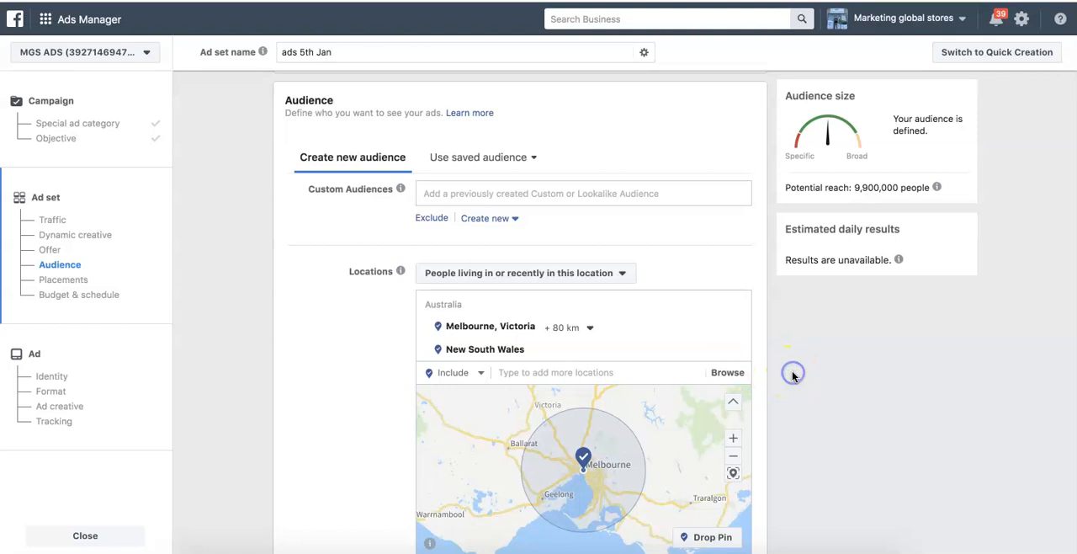
- Remove New South Wales and Melbourne from the audience's locations
scroll(793, 376, "down", 2)
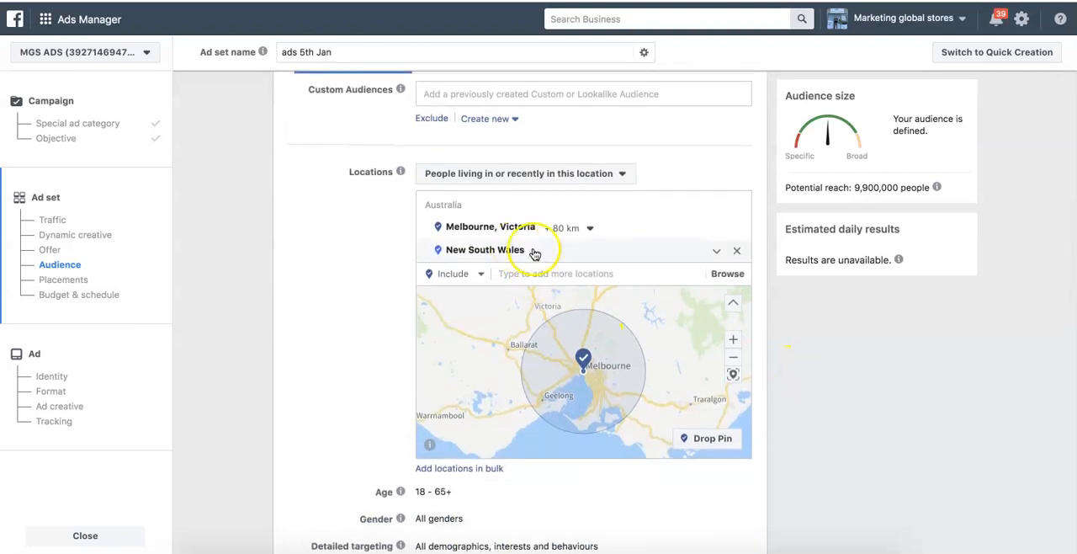
left_click(736, 251)
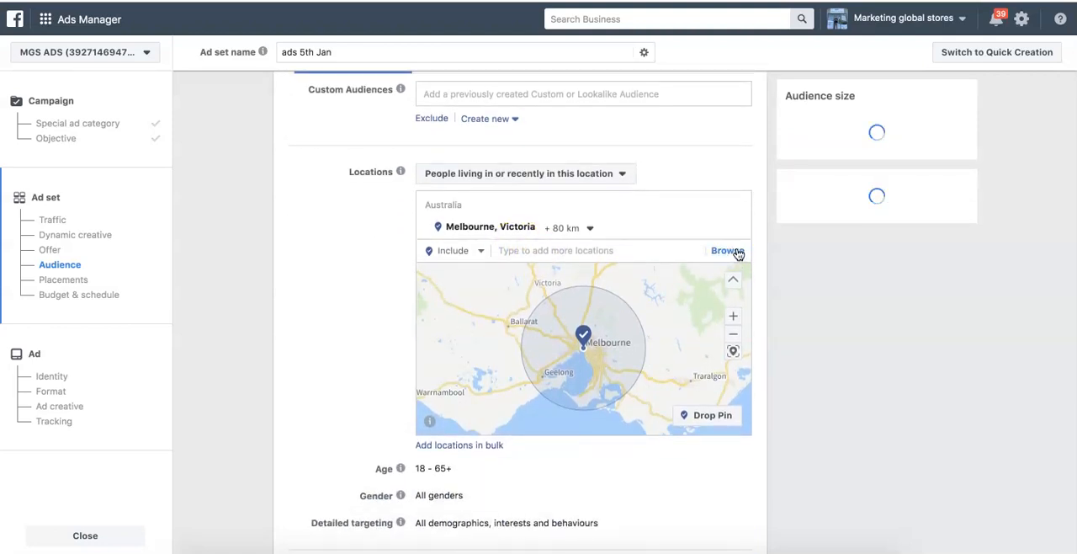
left_click(736, 227)
- Include the whole country of Australia as the audience's location
left_click(562, 275)
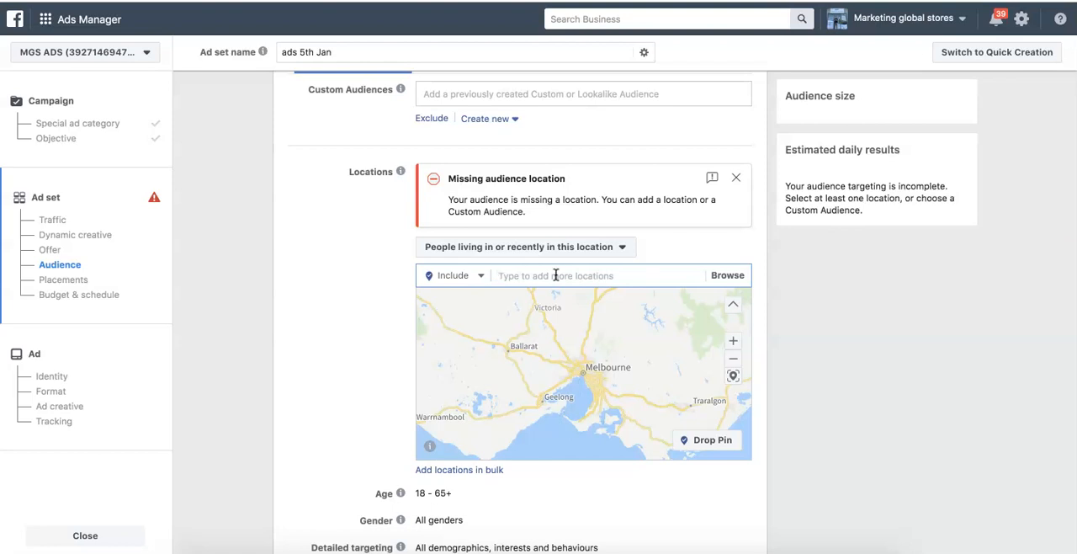
type("aus")
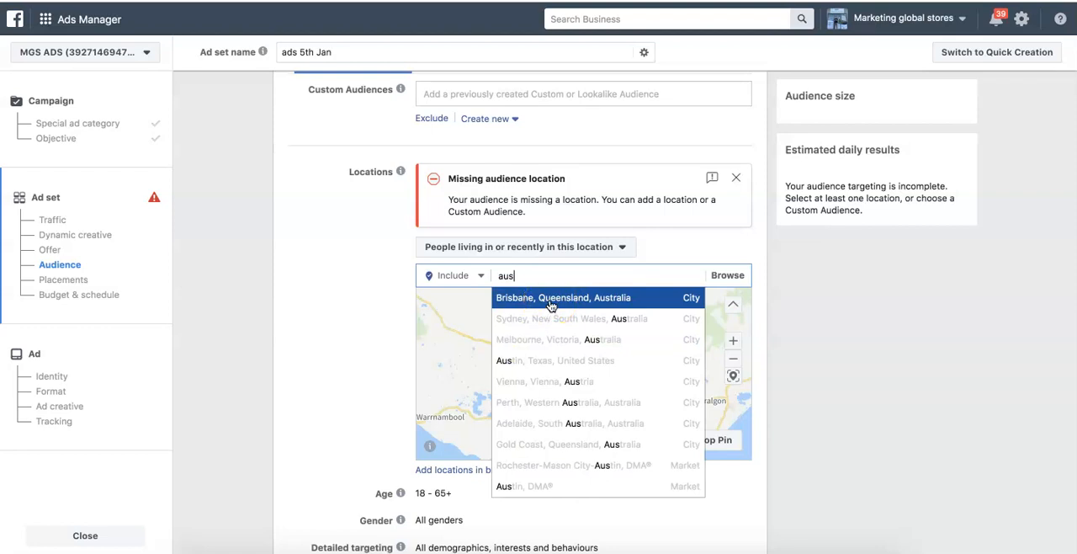
type("tra")
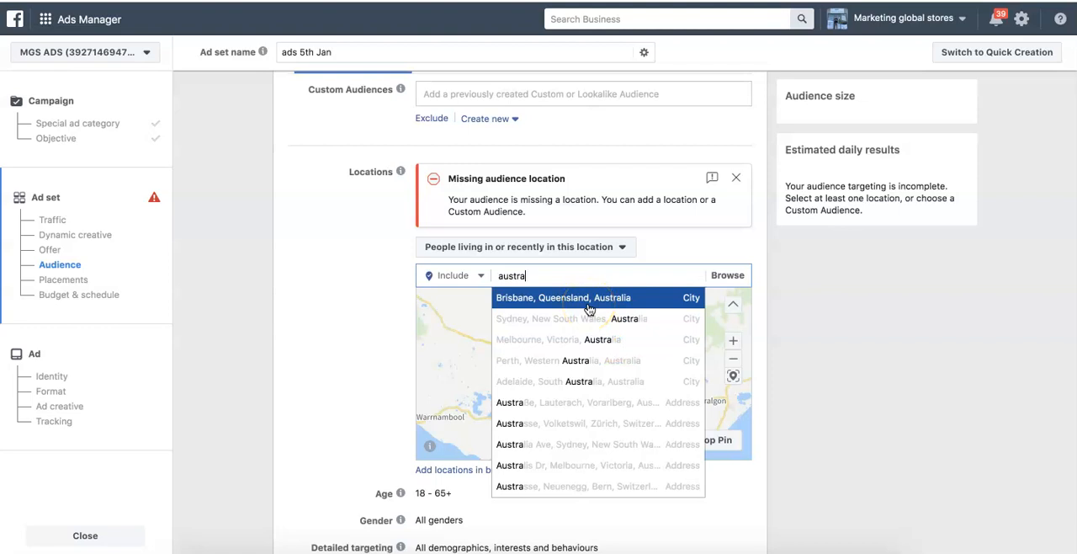
type("lia")
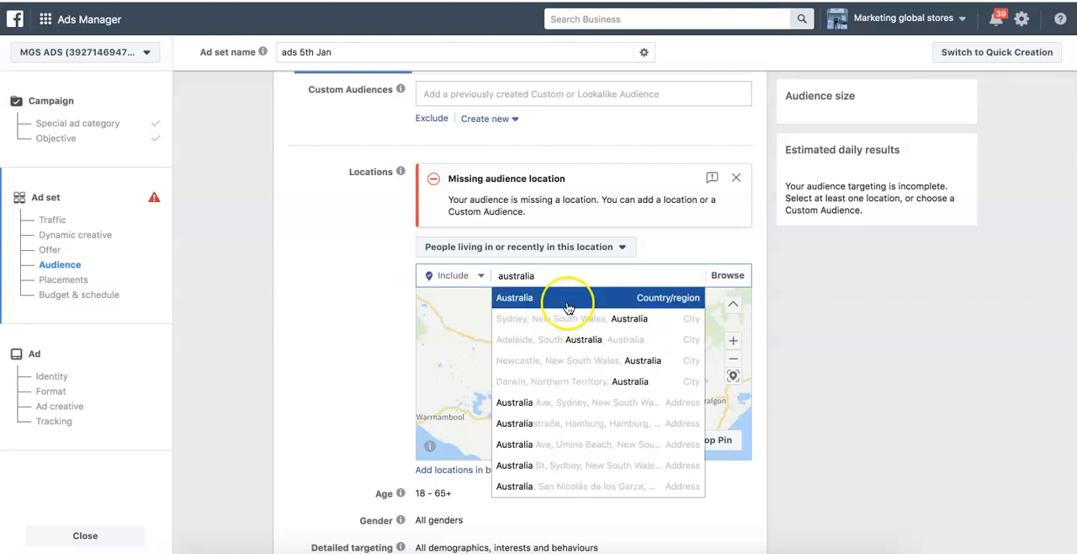
left_click(568, 304)
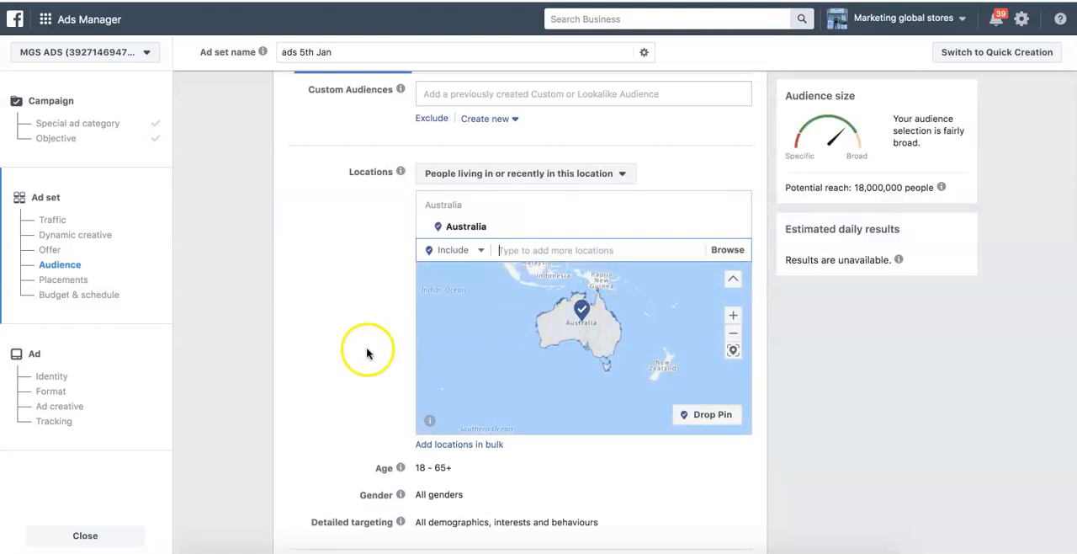
- Set the audience's age range to 25 - 45
scroll(365, 349, "down", 2)
mouse_move(601, 372)
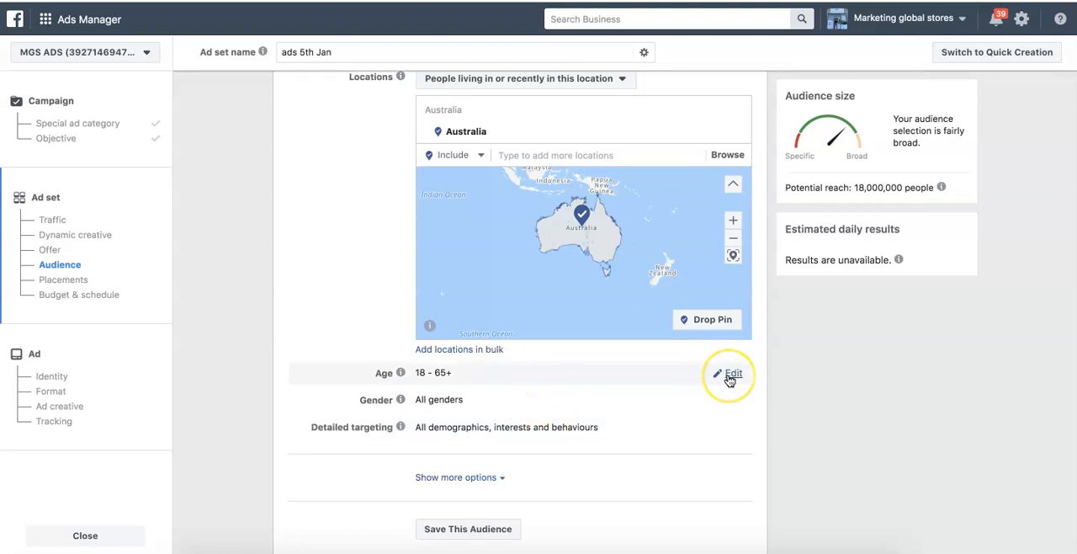
left_click(730, 375)
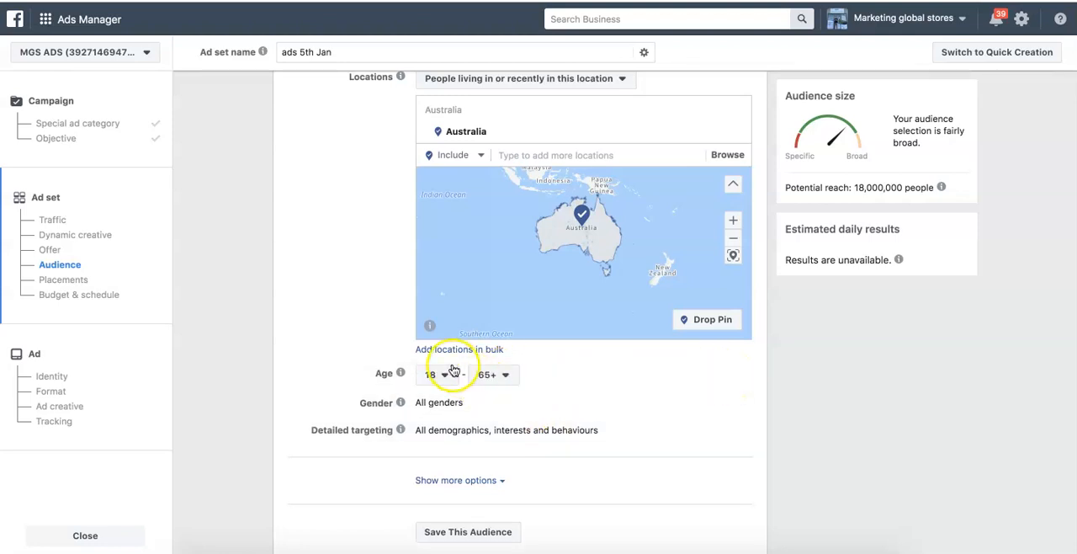
left_click(447, 375)
scroll(448, 290, "down", 2)
scroll(450, 296, "down", 1)
left_click(449, 298)
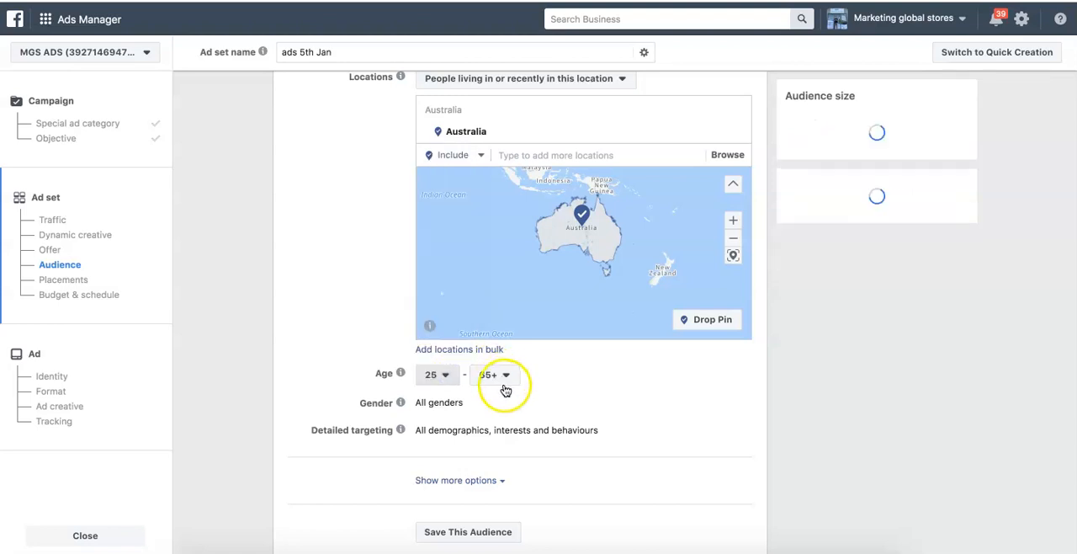
left_click(507, 375)
scroll(505, 313, "up", 6)
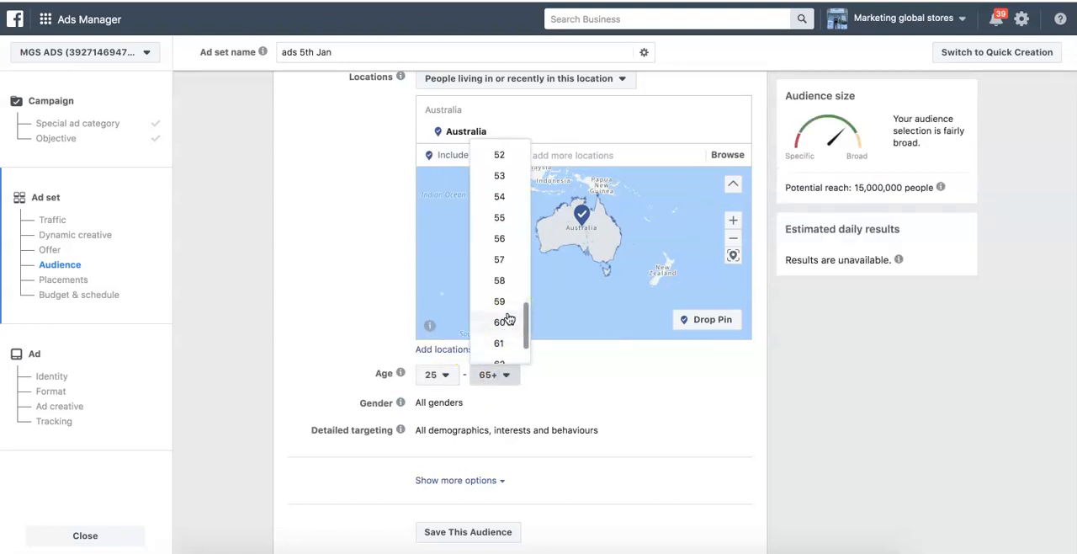
scroll(505, 313, "up", 3)
left_click(501, 219)
- Restrict the audience's gender to men
scroll(563, 371, "down", 1)
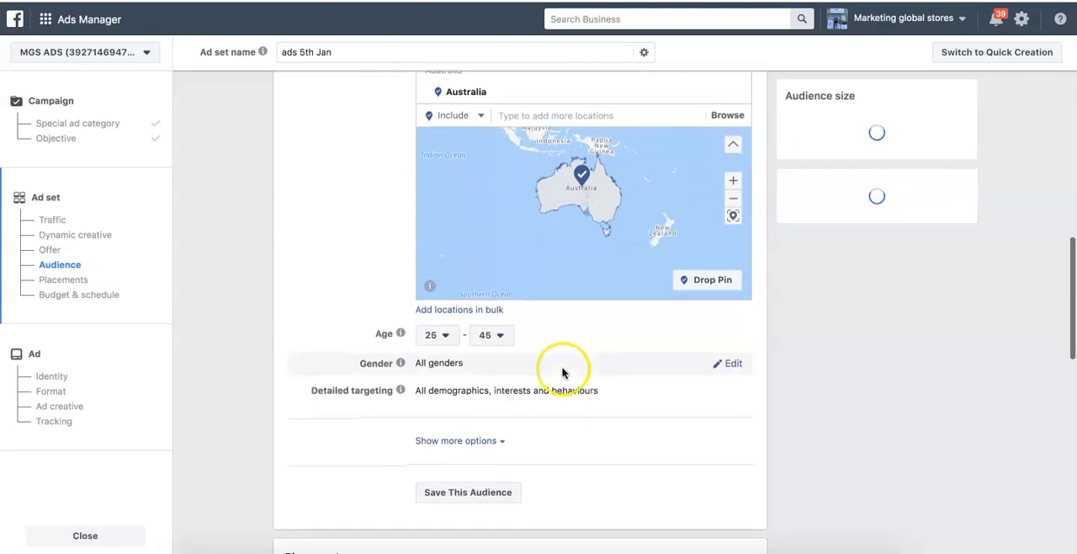
left_click(731, 363)
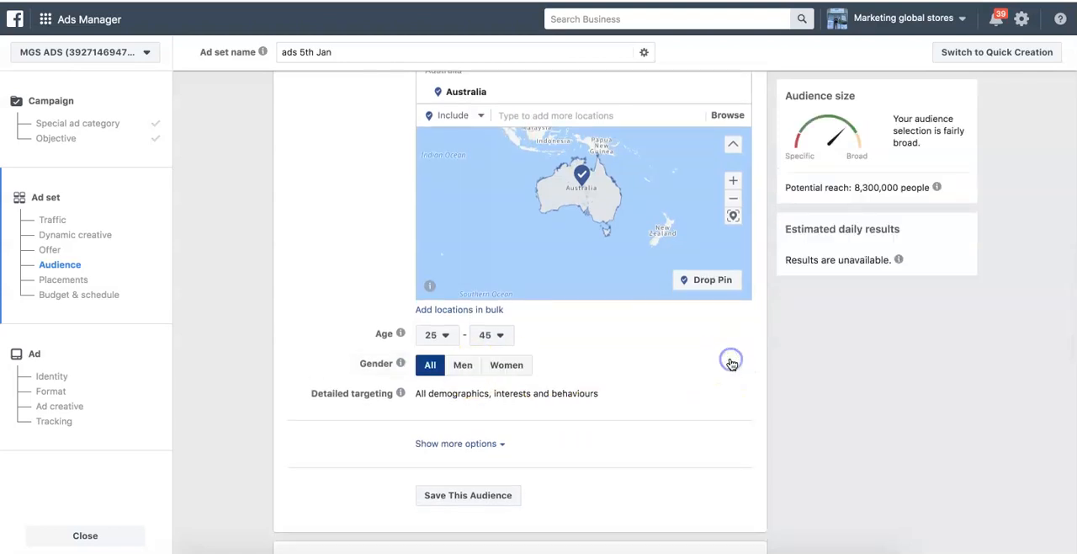
left_click(463, 367)
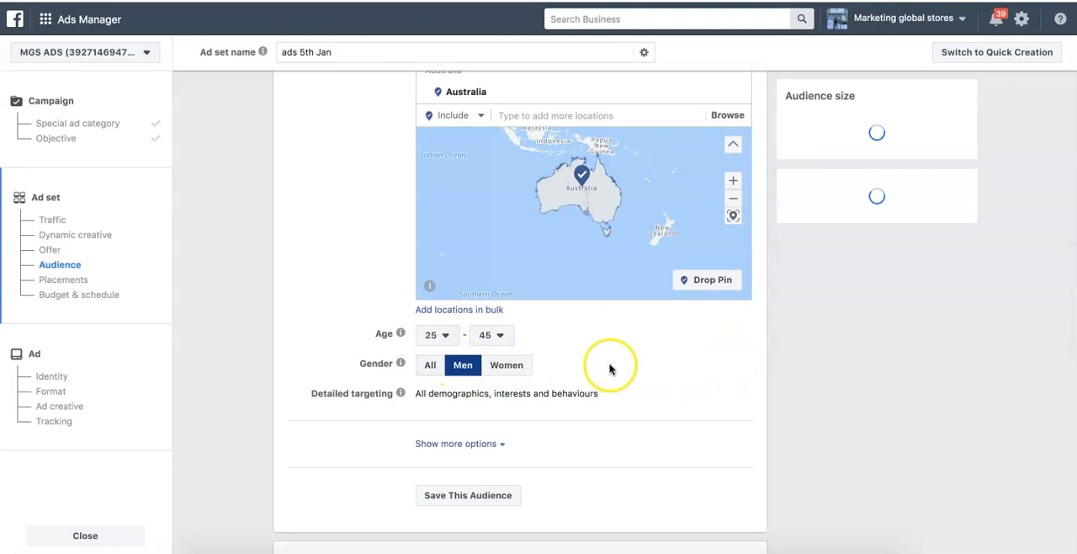
scroll(610, 368, "down", 1)
scroll(610, 369, "down", 1)
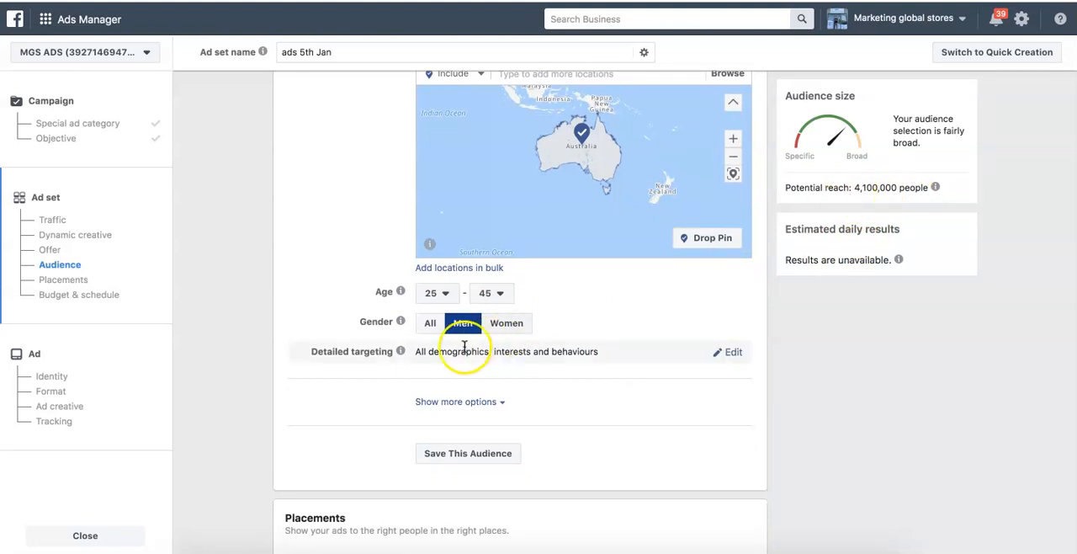
- Open the audience's detailed targeting and include people with the Fishing interest under Sports and outdoors
left_click(731, 353)
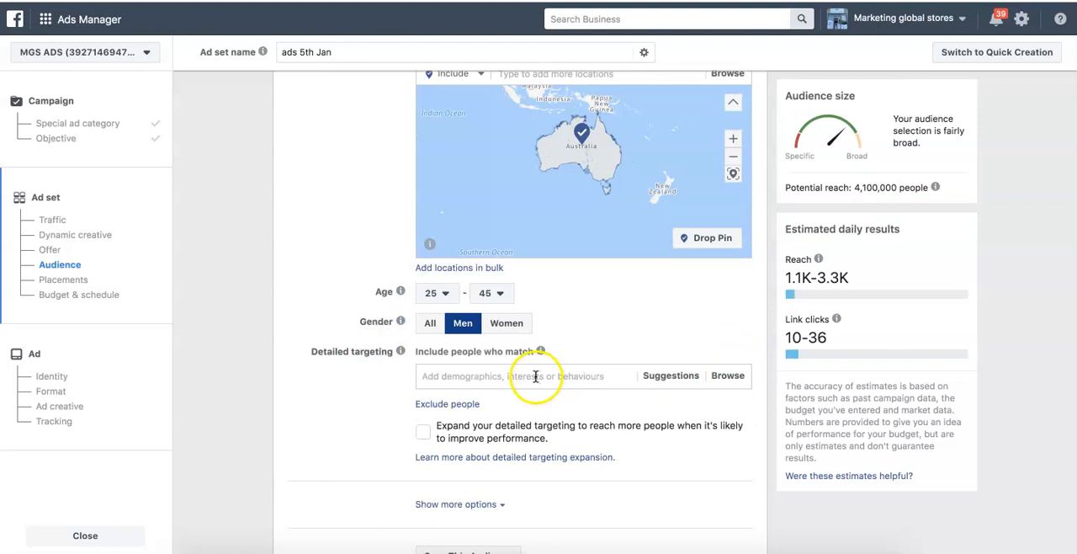
left_click(535, 376)
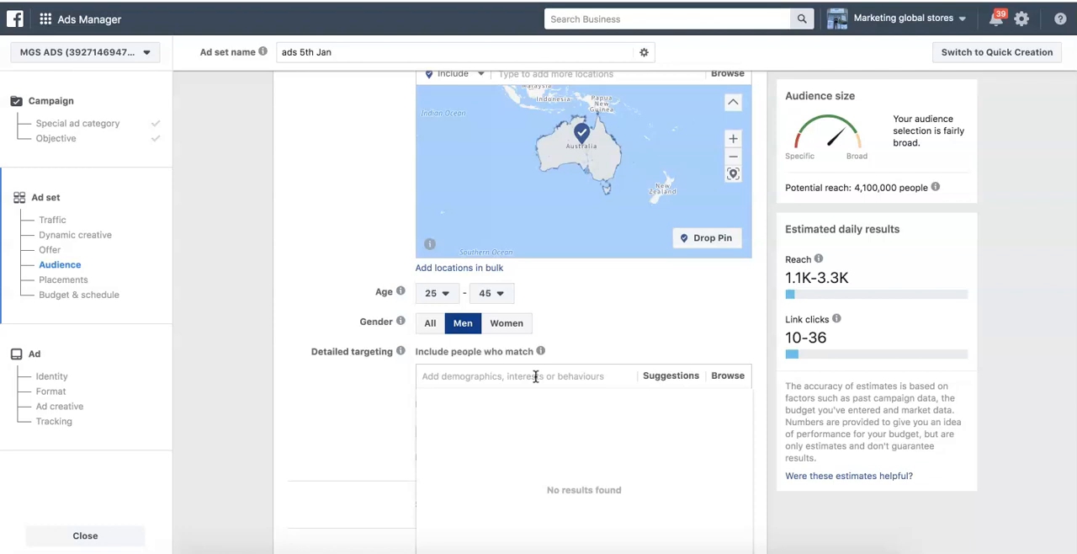
type("f")
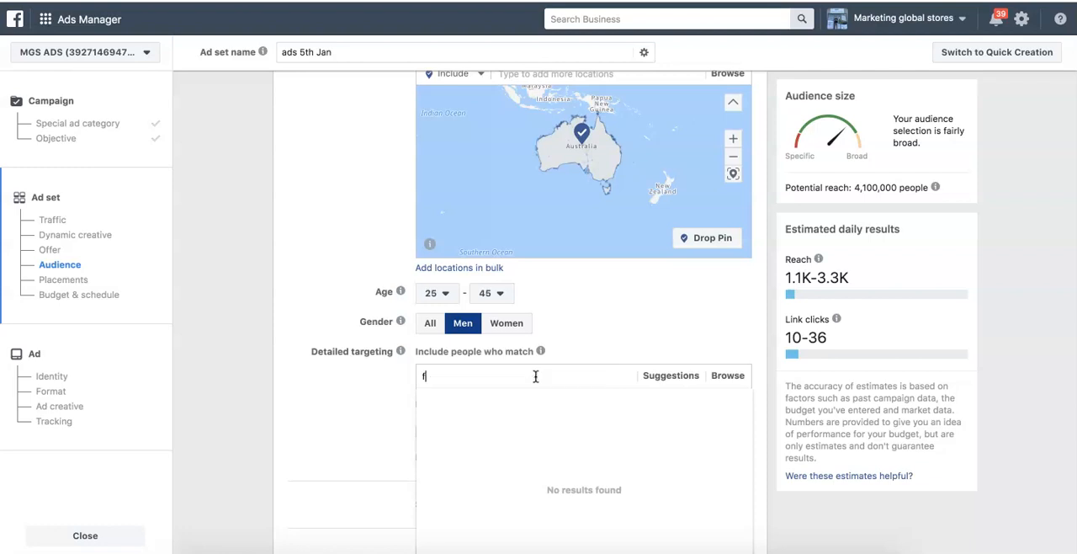
left_click(530, 399)
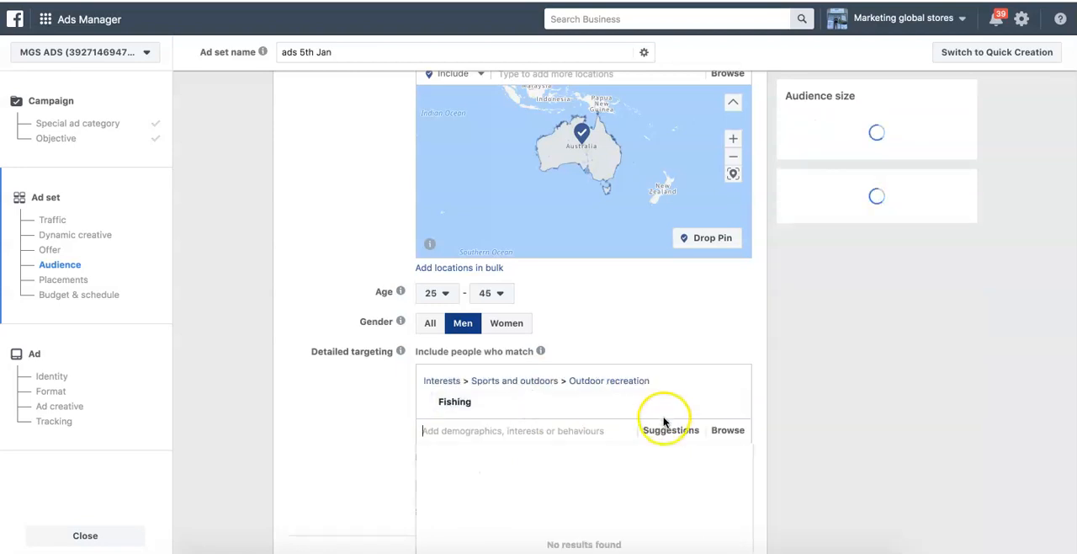
- Add the suggested interests Fisherman and Recreational fishing to the detailed targeting
left_click(666, 429)
scroll(651, 323, "down", 4)
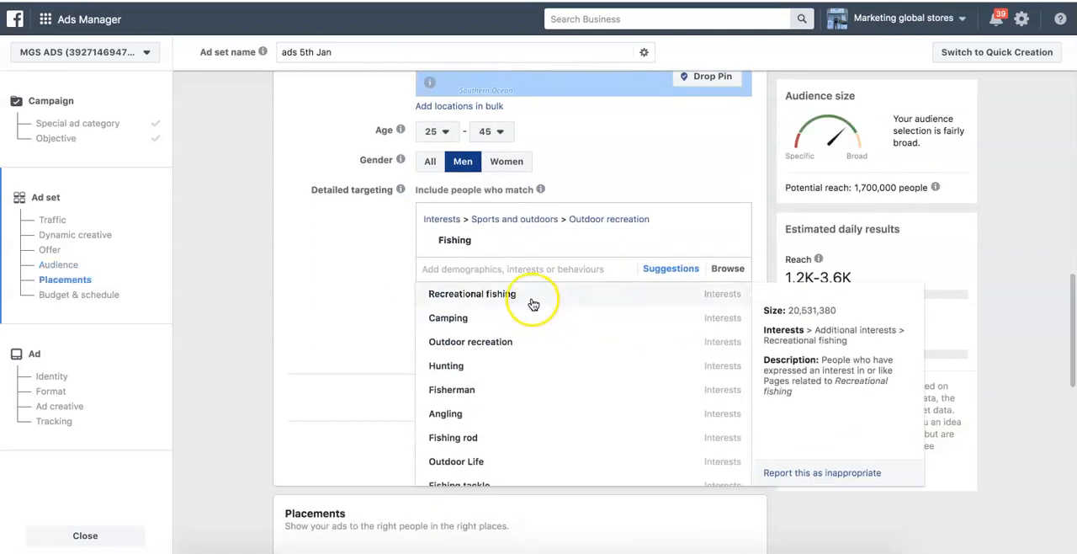
left_click(485, 389)
left_click(475, 339)
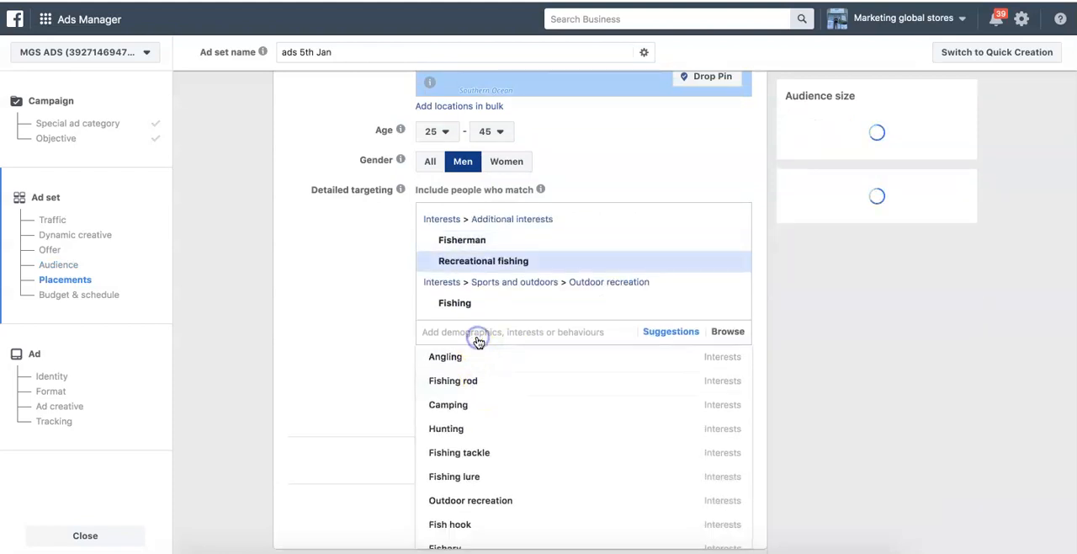
- Look up and add the interests Fishing line and Trolling (fishing) to the detailed targeting
left_click(477, 337)
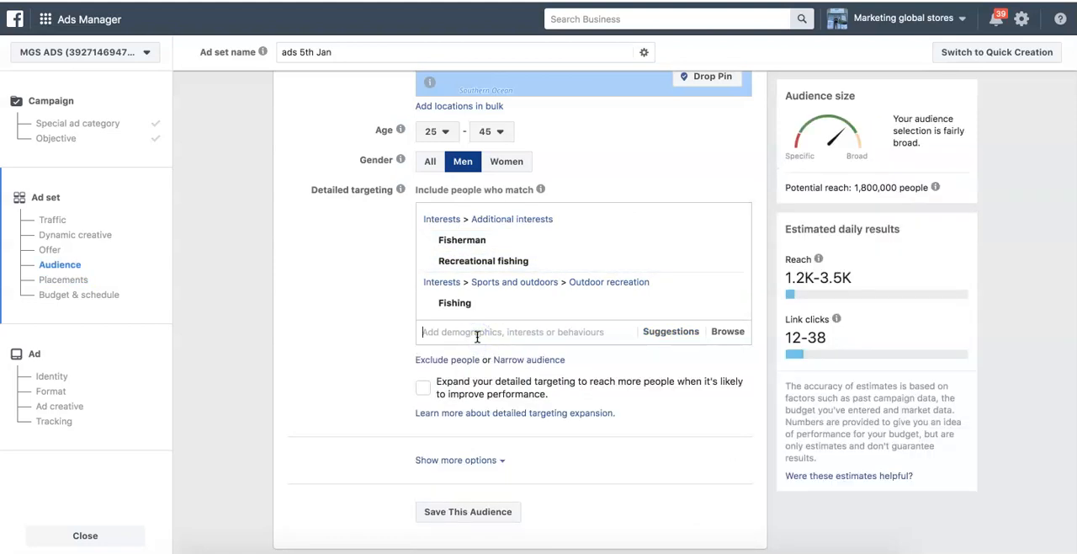
type("b")
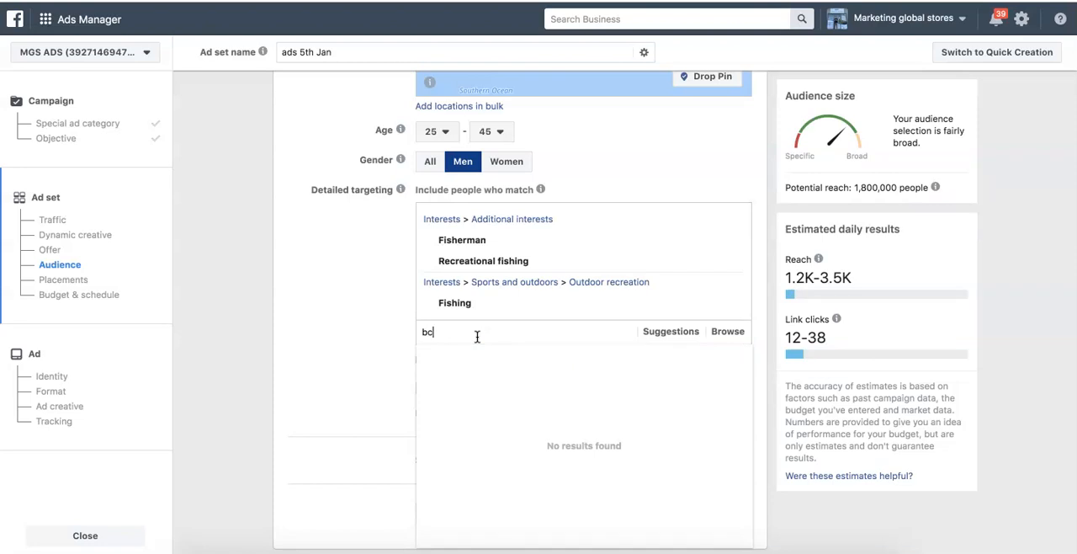
key("BackSpace")
type("fishing")
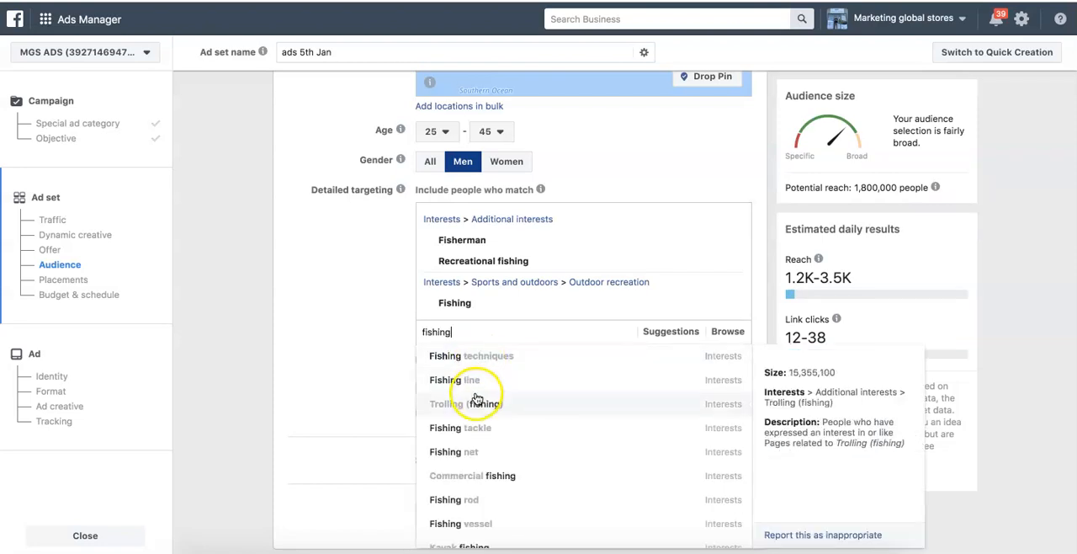
left_click(476, 389)
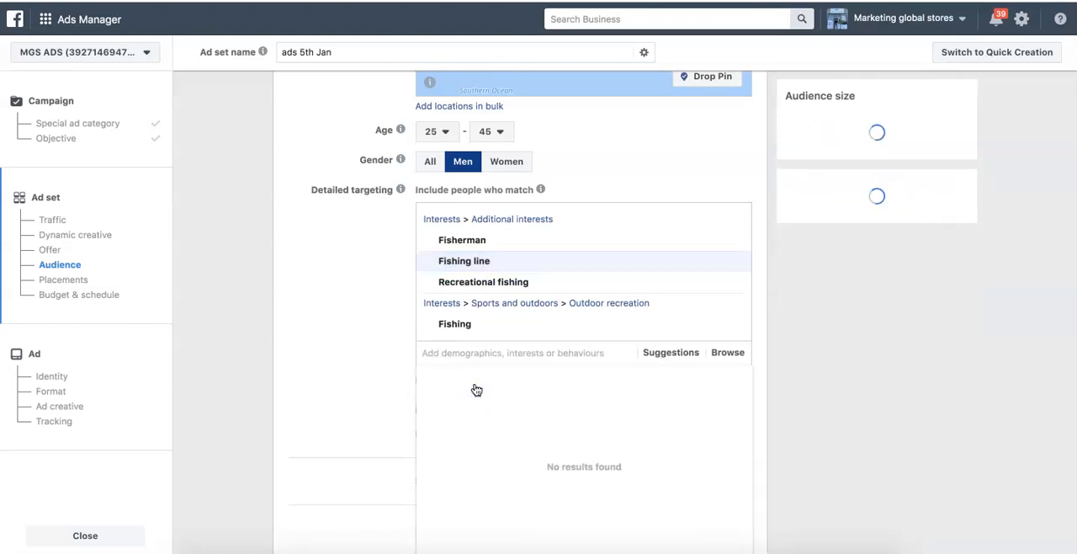
type("trolling")
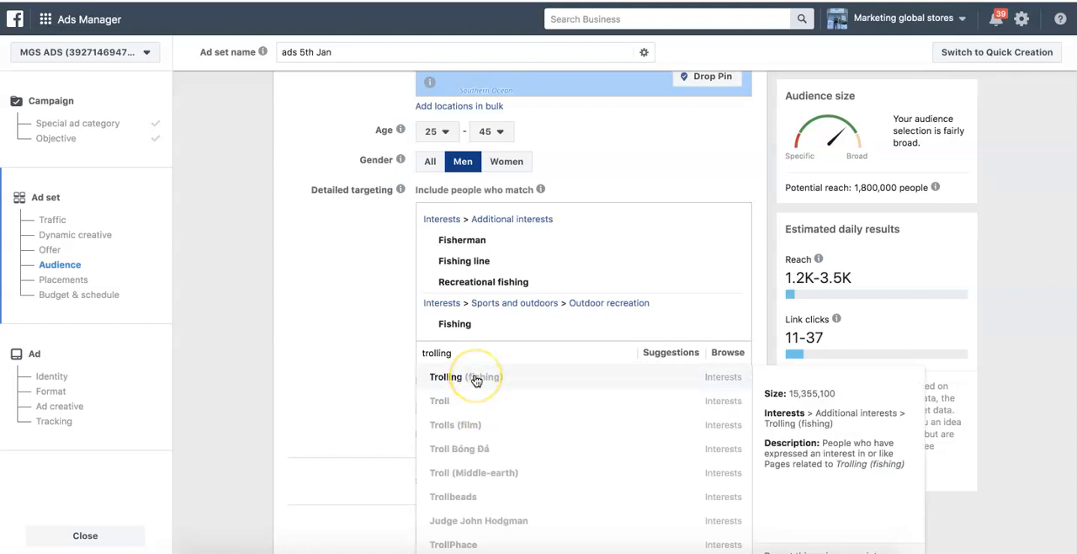
left_click(476, 380)
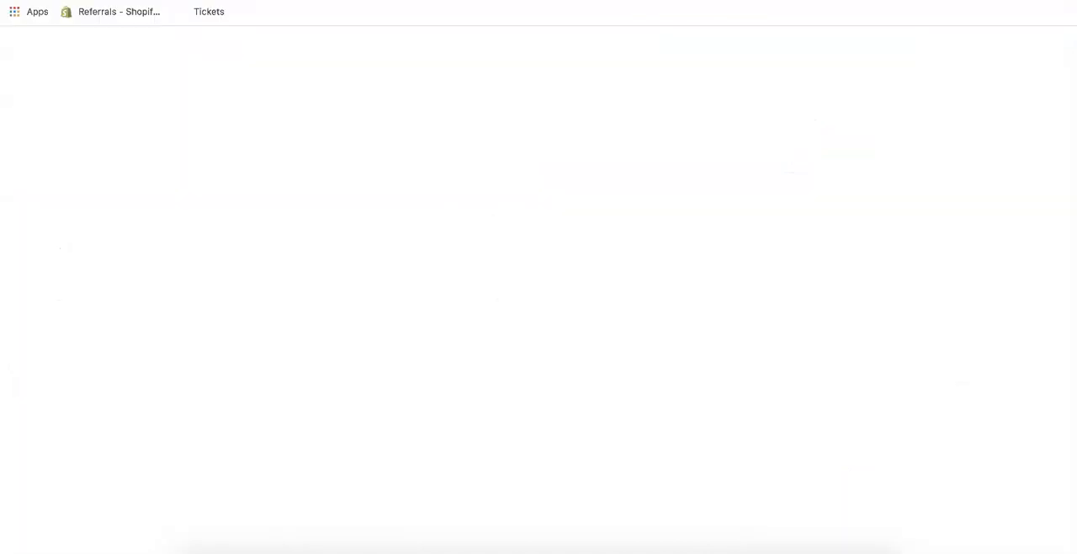
- Switch to Google, search for "fishing brands" and copy the brand name Abu Garcia from the tackle brands list
type("go")
key("Return")
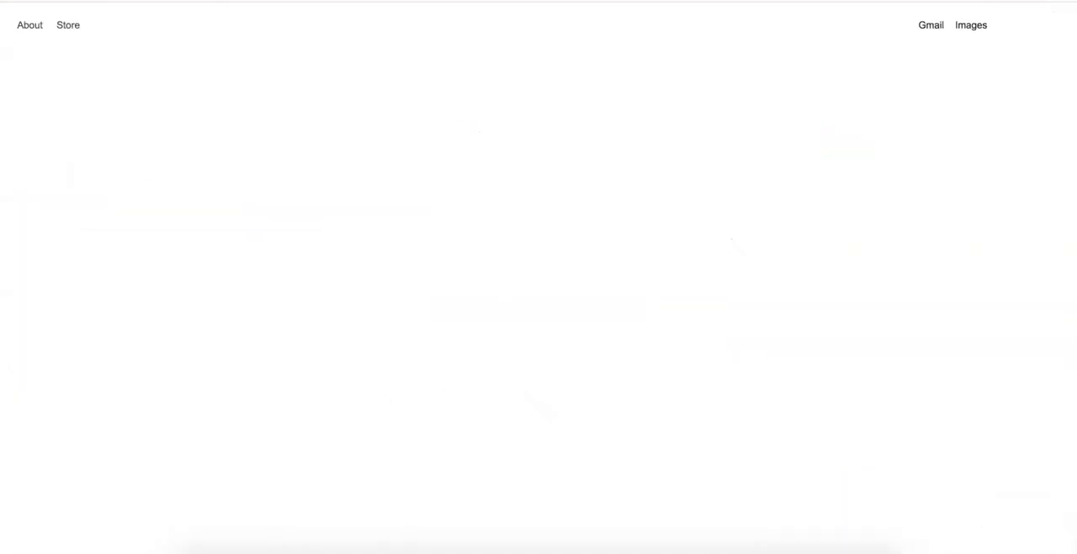
type("shaim")
key("BackSpace")
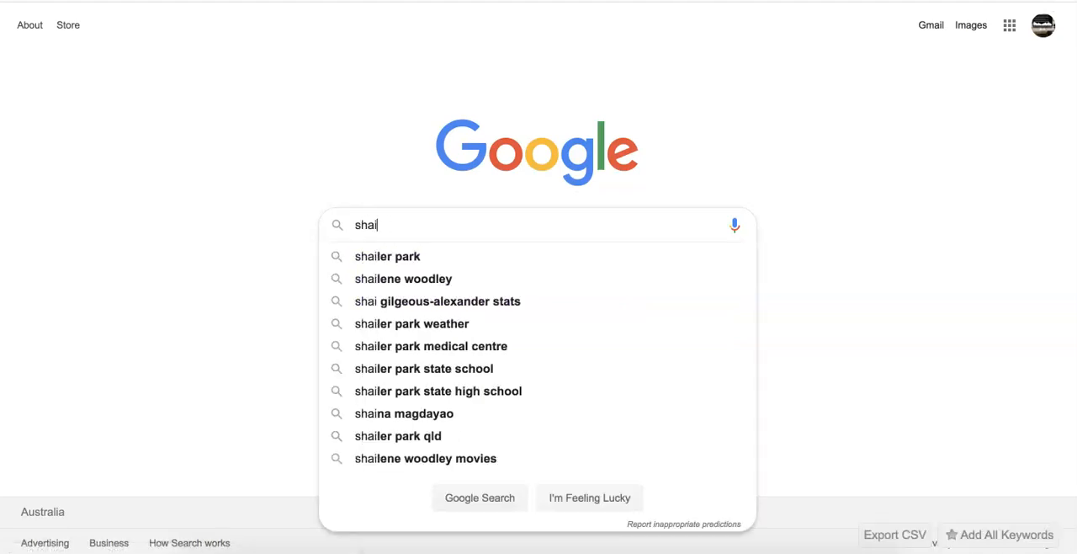
key("BackSpace")
type("fish")
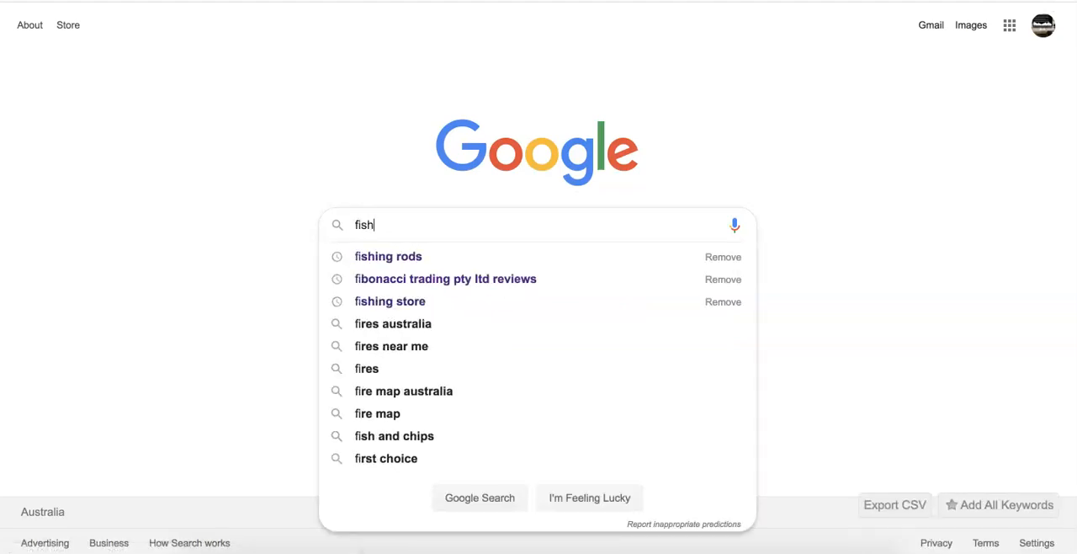
type("ing brands")
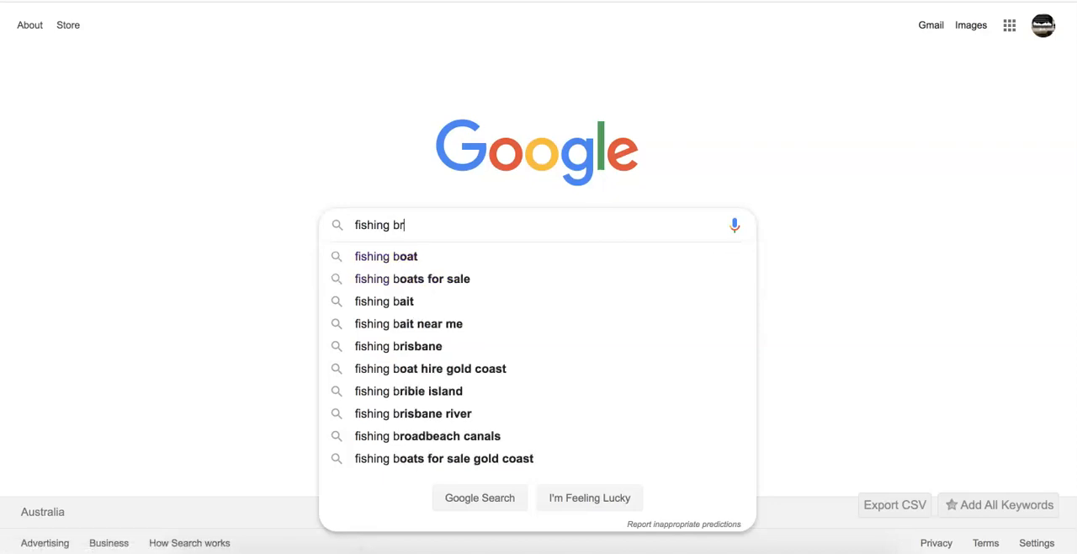
key("Return")
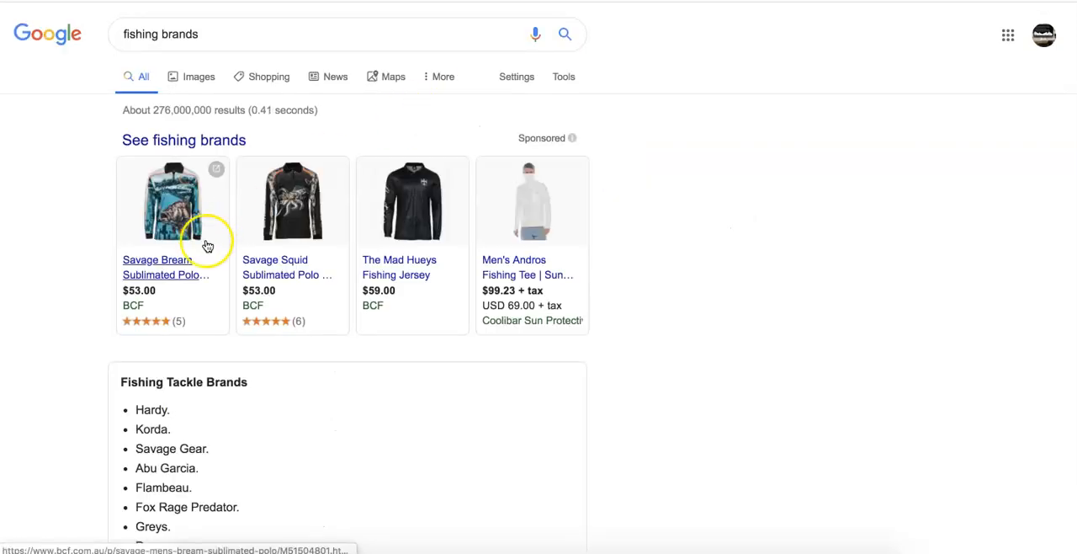
scroll(126, 312, "down", 3)
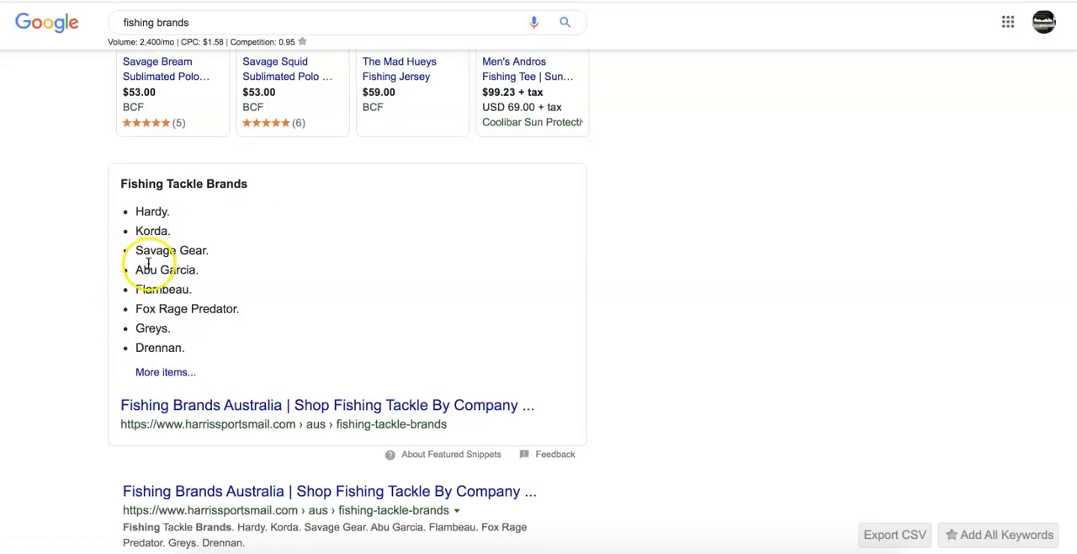
left_click_drag(136, 267, 194, 269)
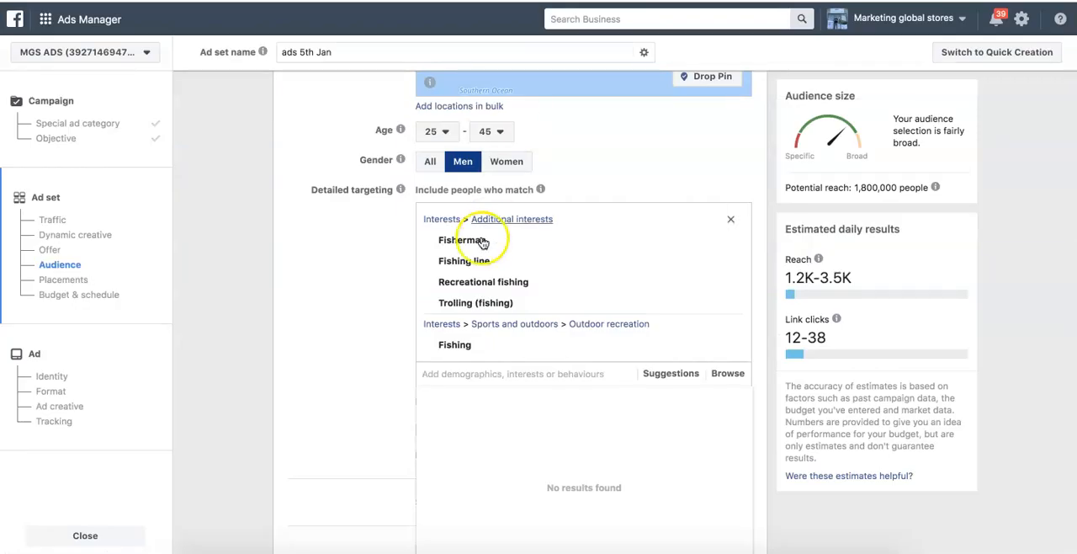
- Return to Ads Manager and add the ABU Garcia interest plus the suggested Fishing rod and Shimano interests
type("Abu Garcia")
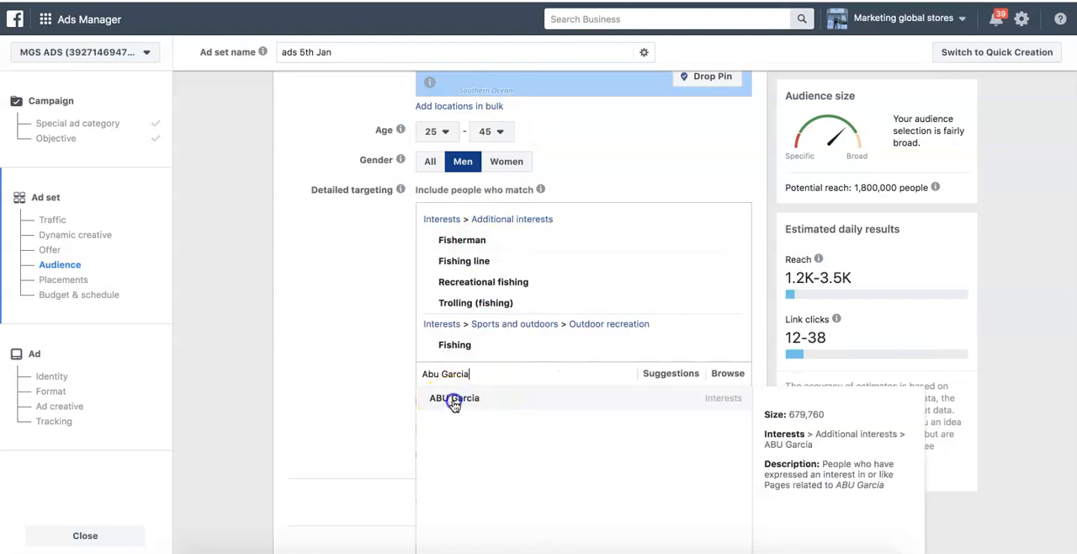
left_click(454, 401)
left_click(665, 392)
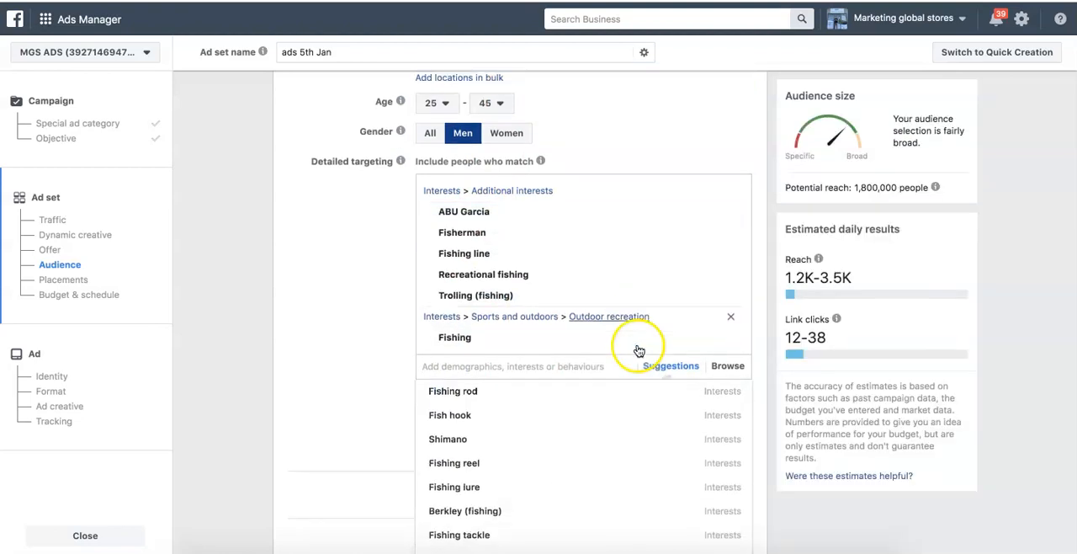
left_click(538, 341)
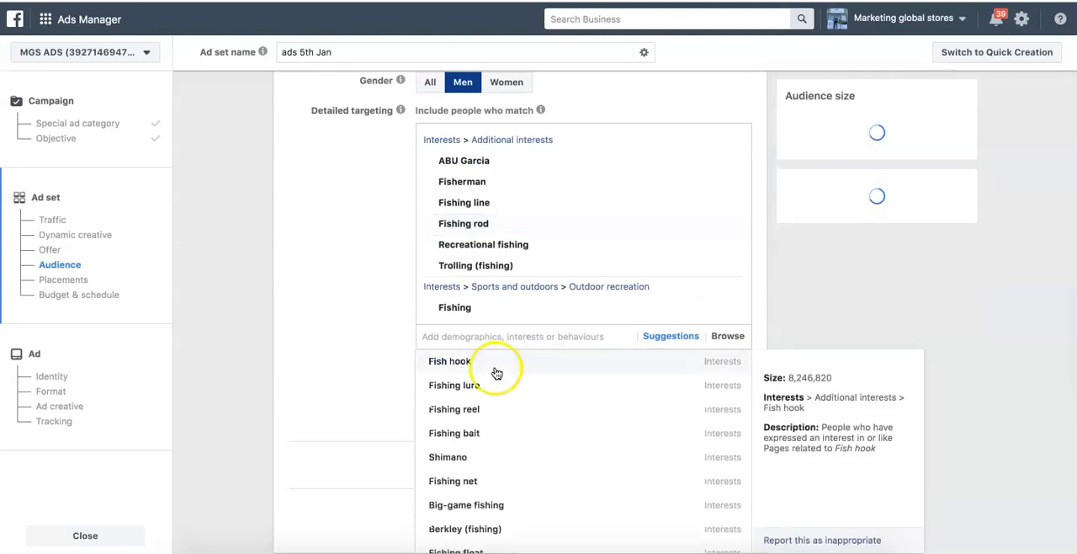
left_click(473, 459)
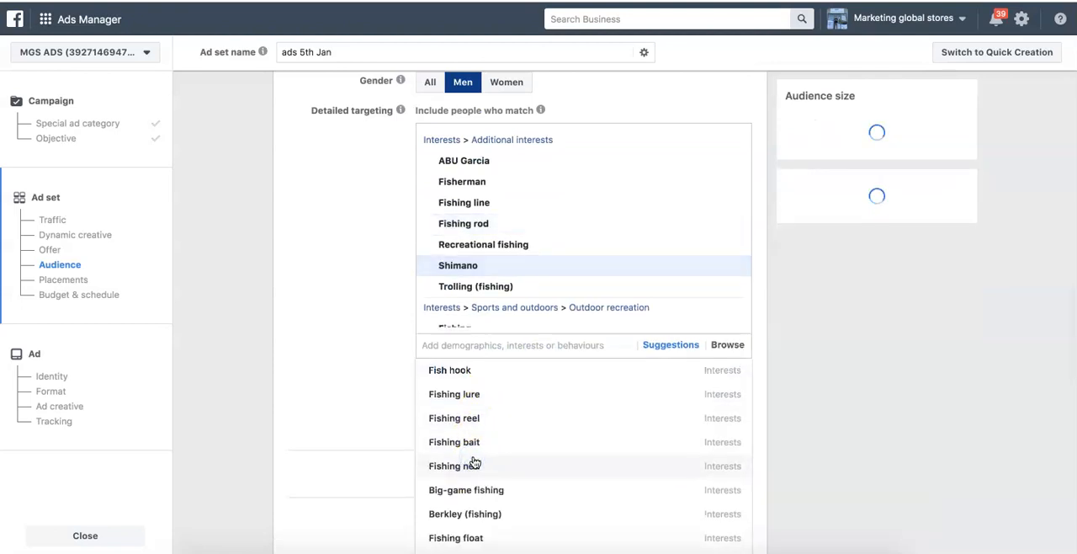
- Add the suggested interests Fish hook, Fishing lure, Fishing bait, Fishing reel, Fishing tackle, Big-game fishing and Berkley (fishing)
left_click(469, 370)
left_click(468, 371)
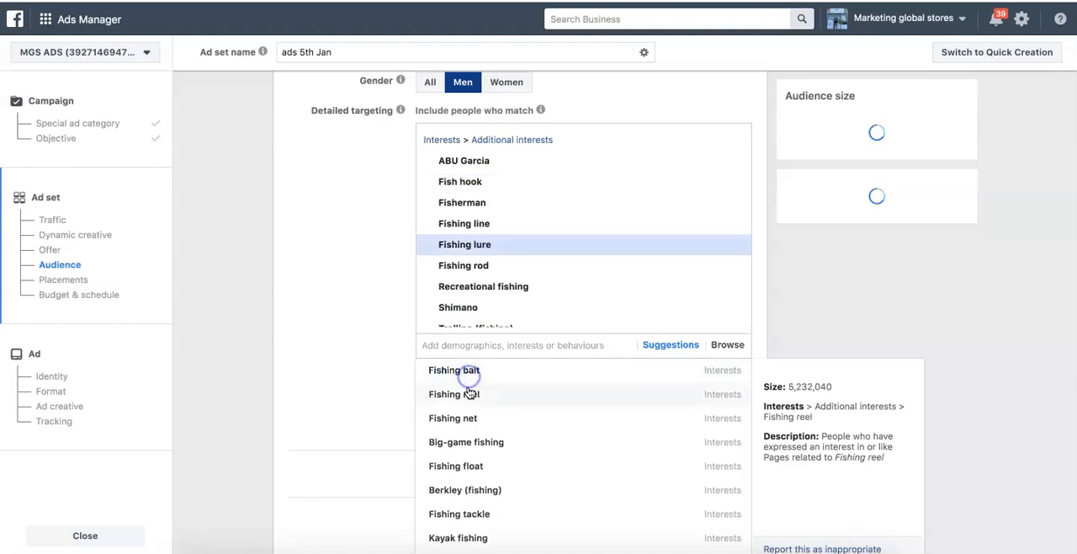
left_click(470, 370)
left_click(471, 372)
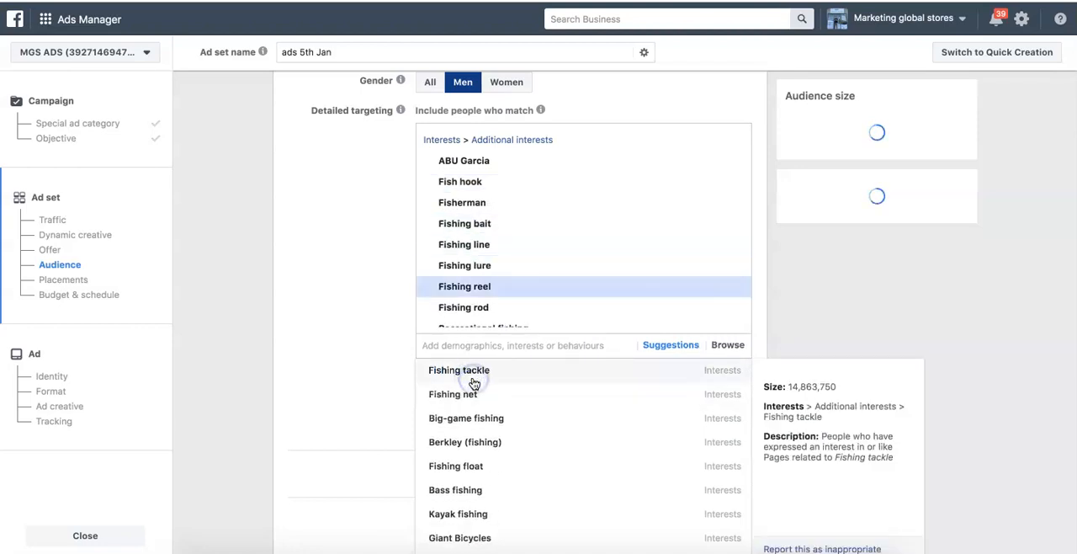
left_click(462, 372)
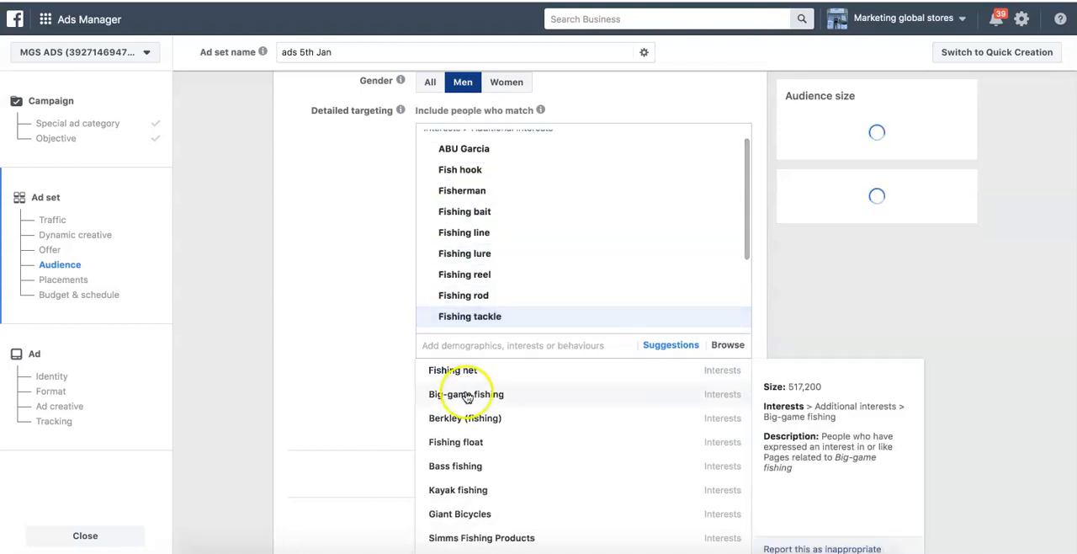
left_click(465, 395)
left_click(478, 396)
left_click(362, 373)
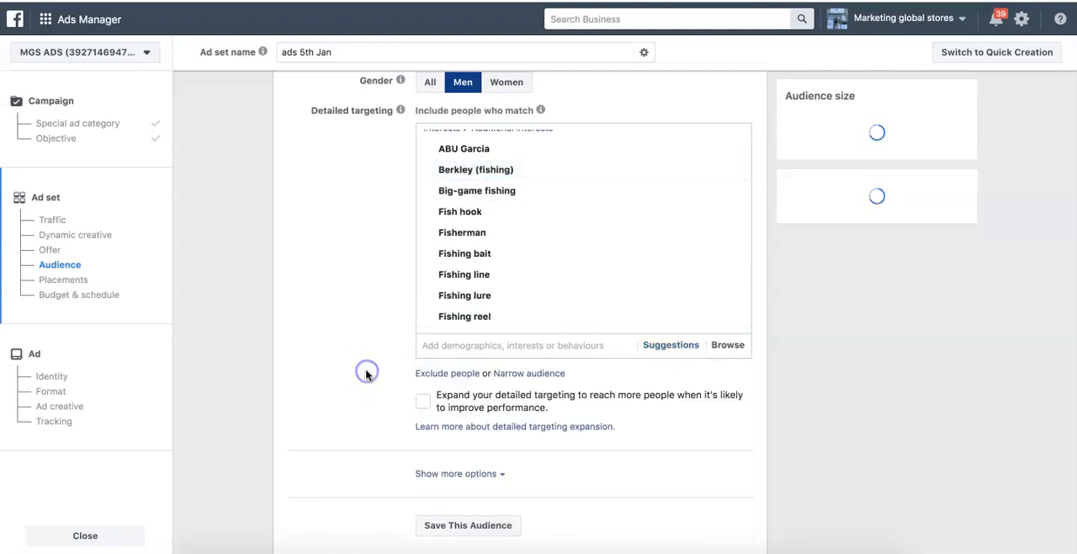
- Review the audience size, the estimated daily results and the list of included fishing interests
scroll(366, 375, "up", 2)
scroll(367, 374, "up", 4)
left_click(760, 287)
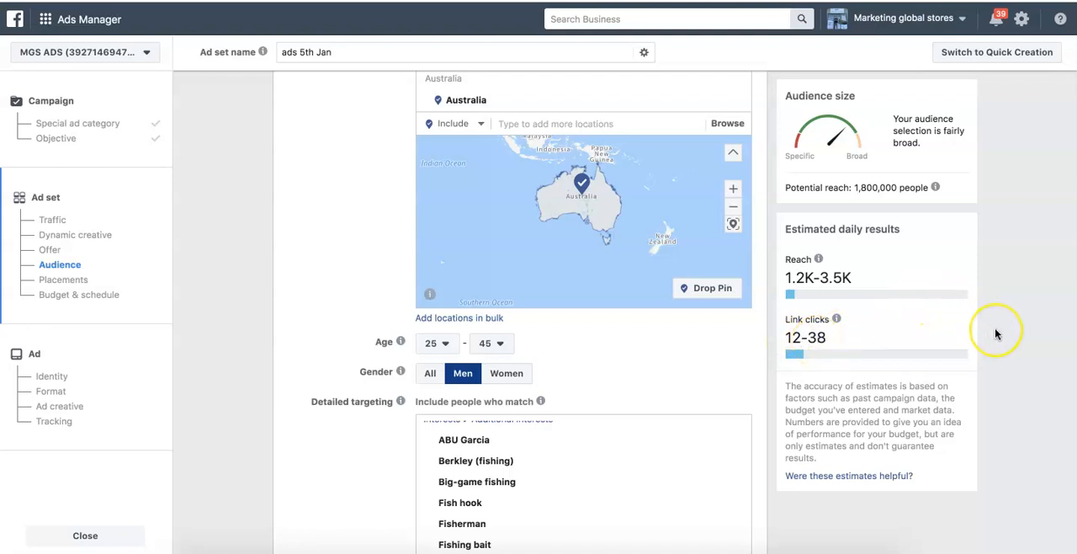
scroll(993, 333, "down", 3)
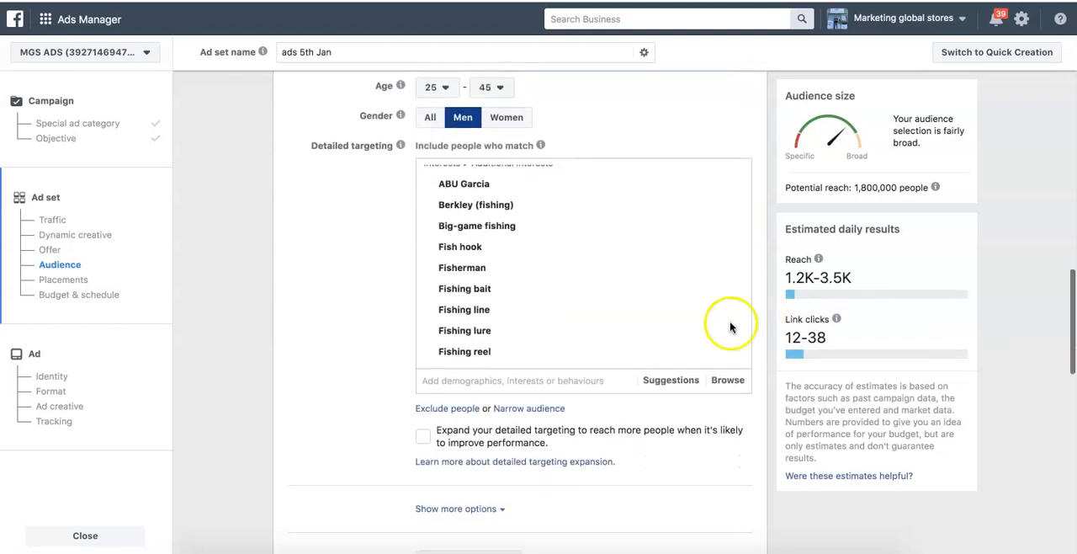
mouse_move(642, 334)
scroll(642, 333, "down", 2)
scroll(630, 420, "down", 3)
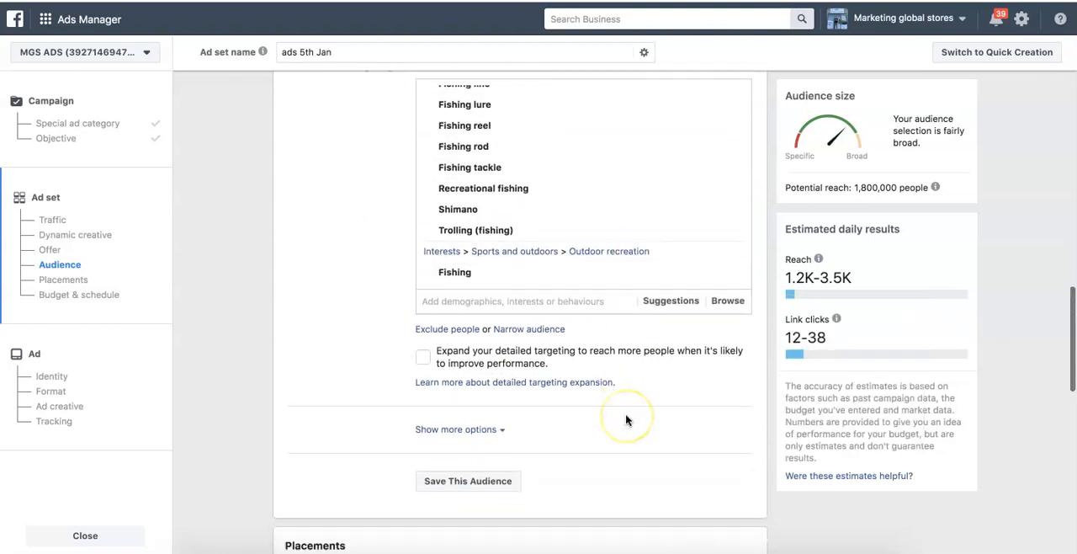
- Save the current targeting as a reusable audience named "Fishing Ads Jan 5th"
scroll(626, 420, "down", 2)
scroll(541, 294, "up", 3)
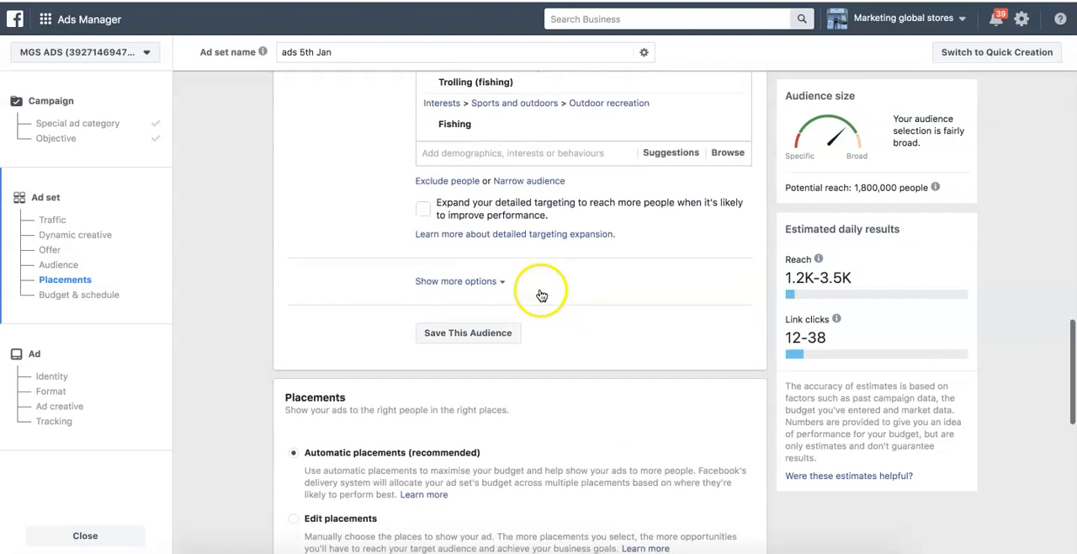
left_click(491, 363)
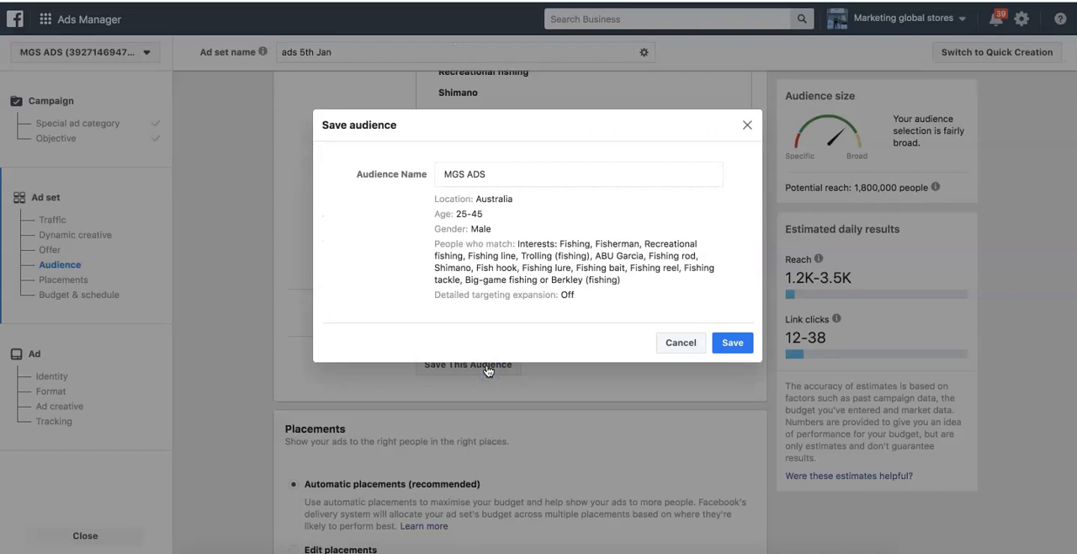
left_click_drag(541, 177, 443, 169)
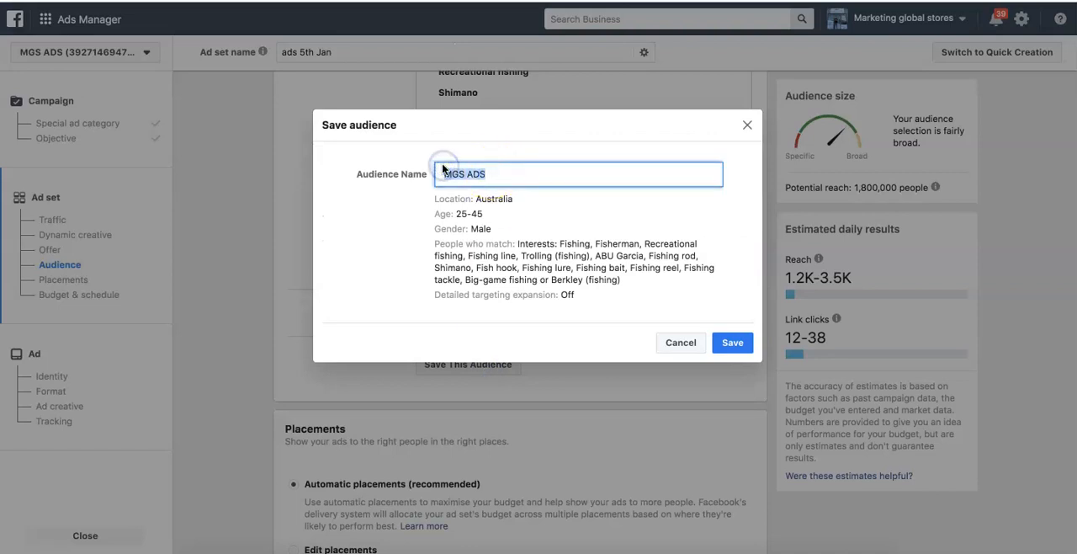
type("Fishing Ads Jan 5th")
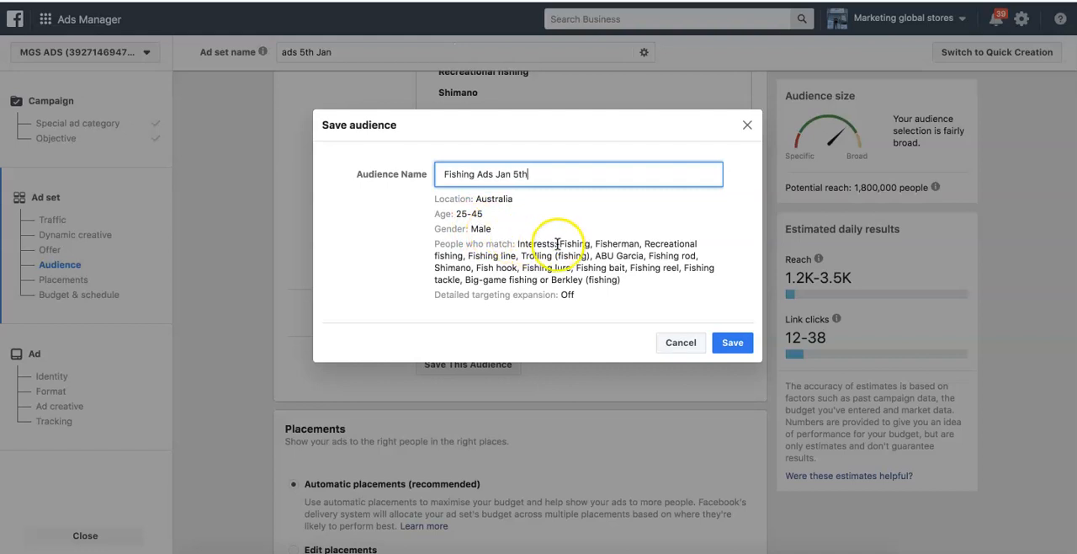
left_click_drag(432, 243, 623, 279)
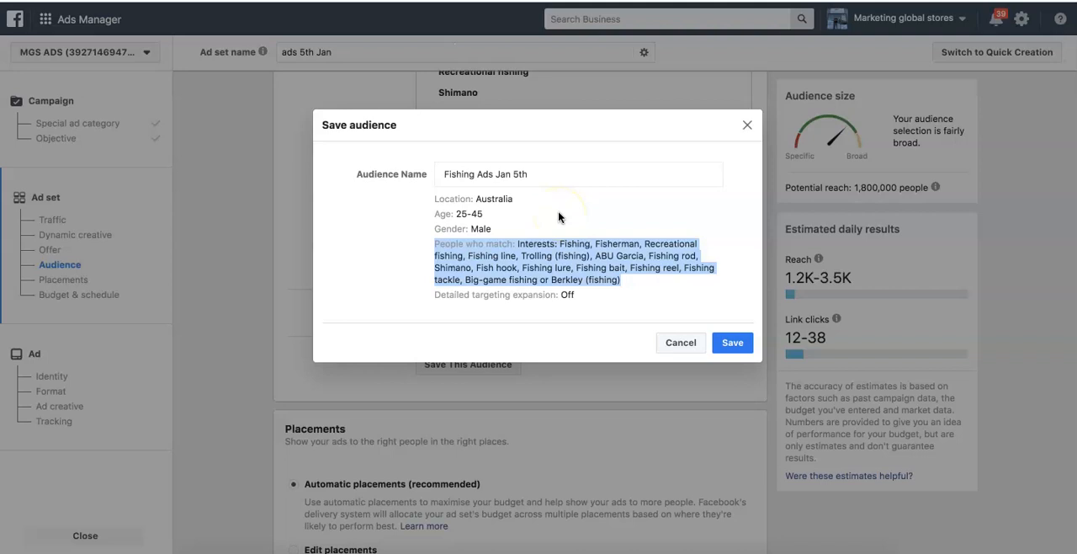
left_click(731, 344)
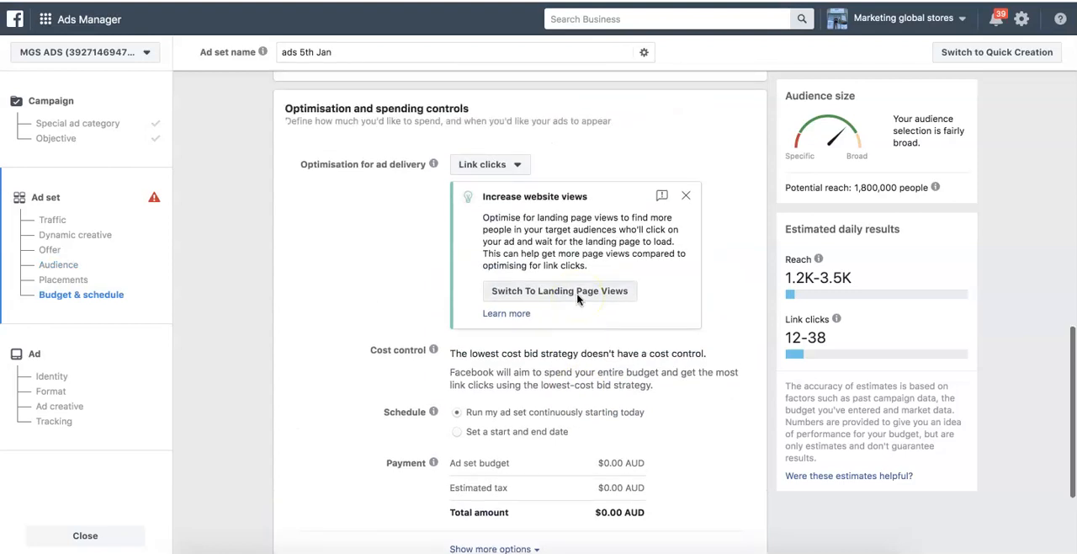
- Review the saved audience's location, age, gender and interests, and check the list of saved audiences
scroll(577, 299, "up", 10)
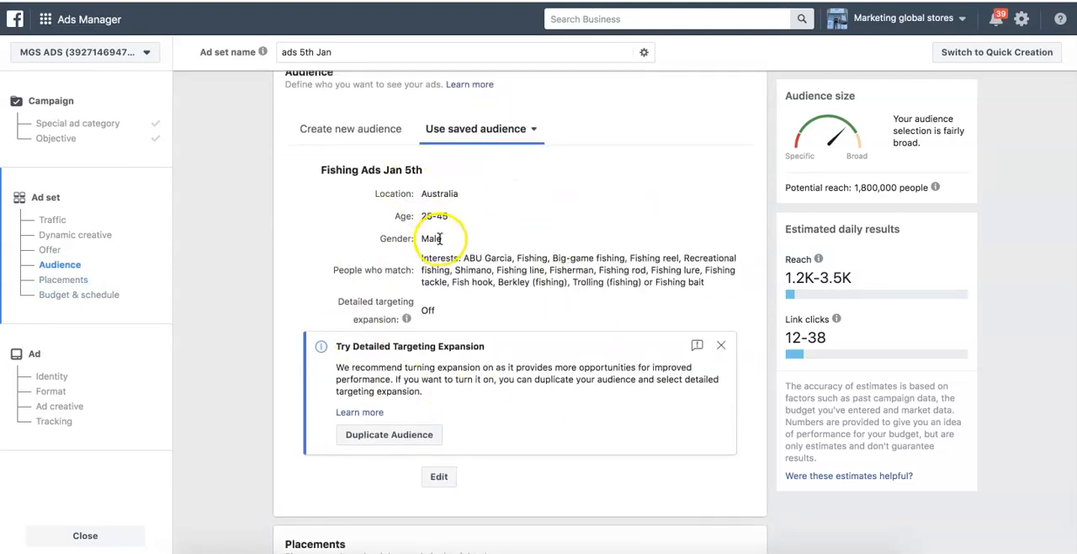
scroll(438, 205, "up", 5)
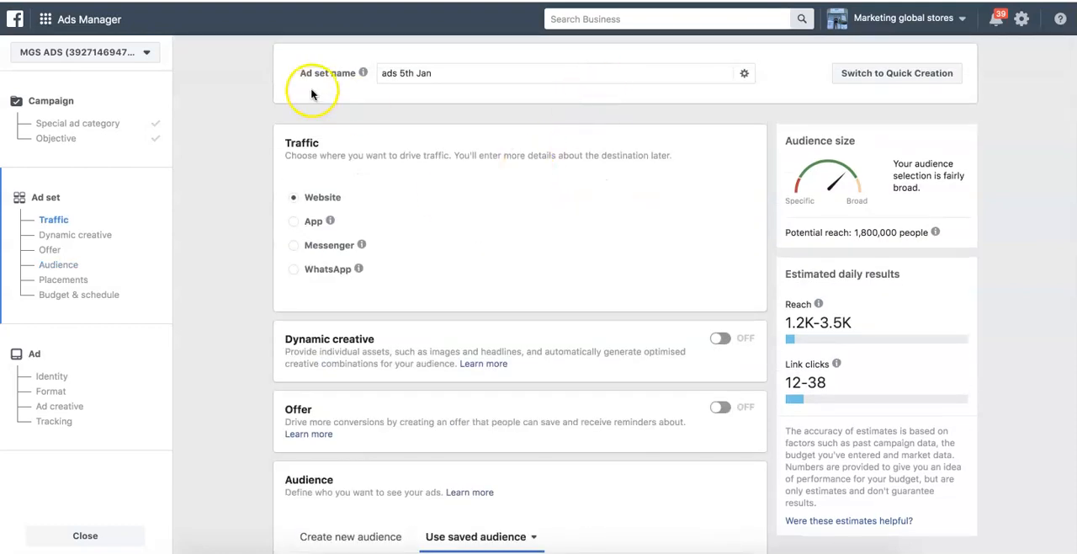
scroll(432, 160, "down", 5)
scroll(433, 172, "down", 1)
scroll(432, 173, "up", 1)
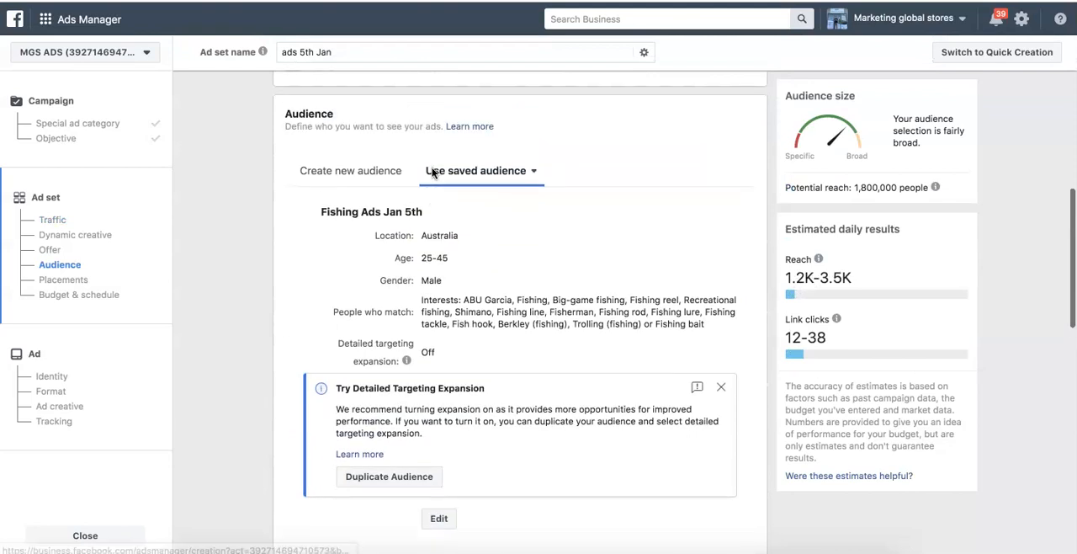
left_click(522, 175)
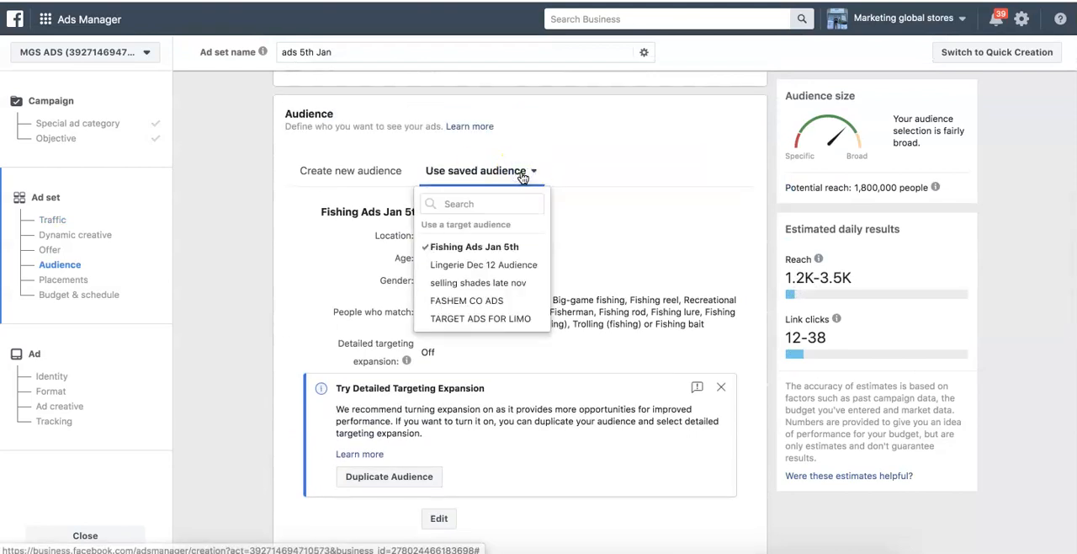
left_click(608, 193)
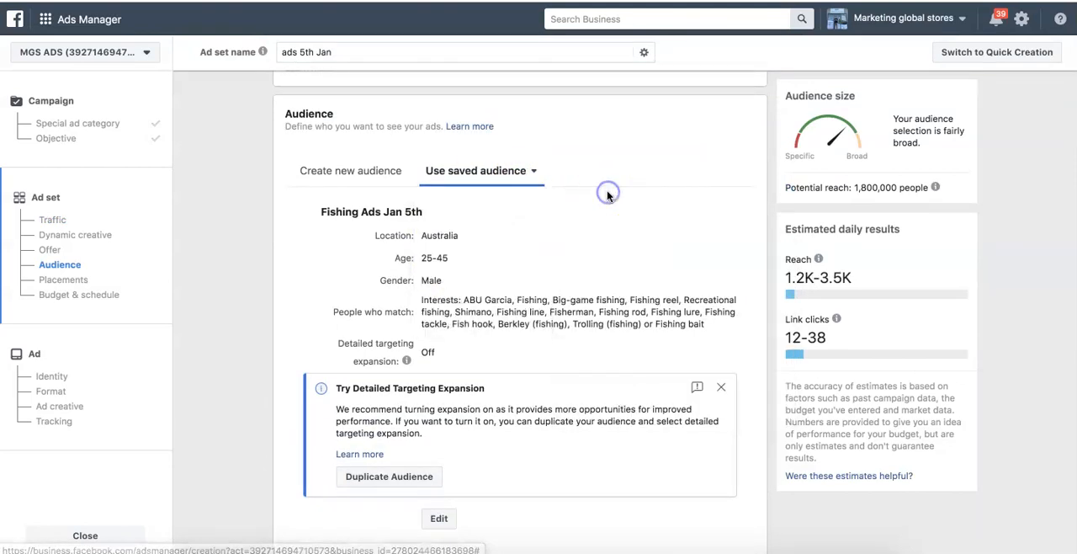
- Start a new blank audience and switch back to the saved audience Fishing Ads Jan 5th
left_click(360, 173)
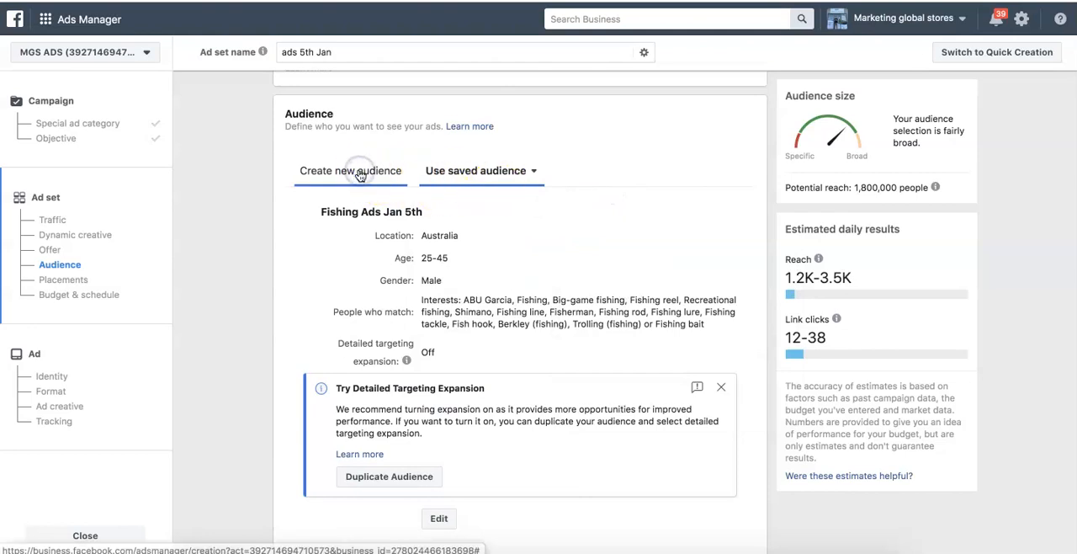
scroll(333, 294, "down", 3)
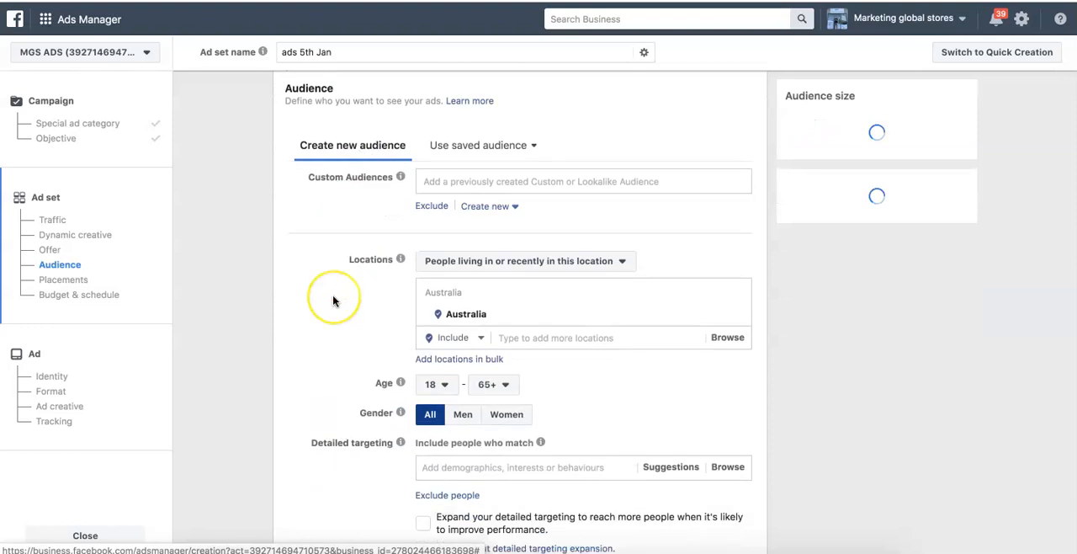
scroll(333, 302, "up", 4)
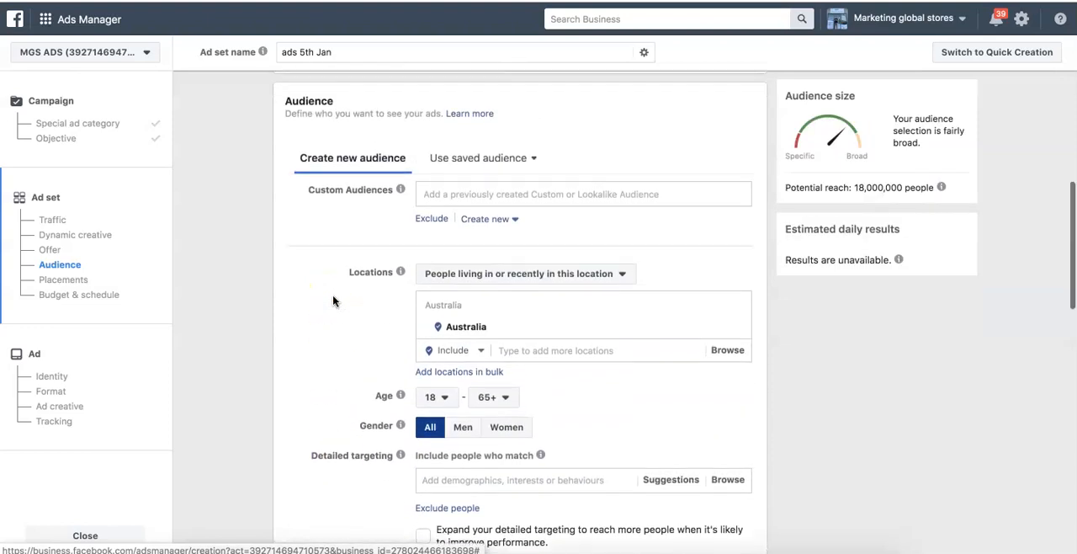
left_click(485, 175)
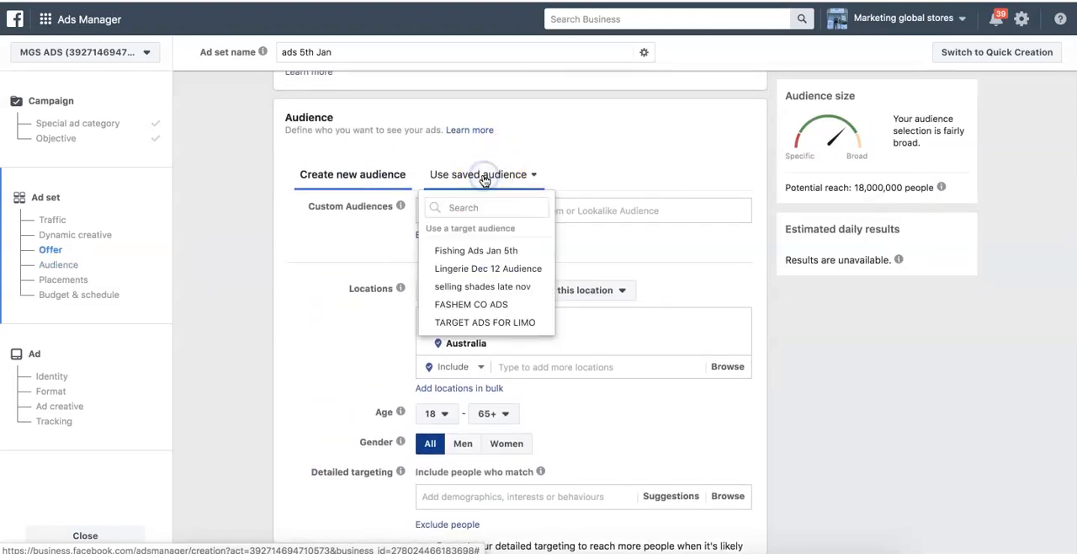
left_click(467, 249)
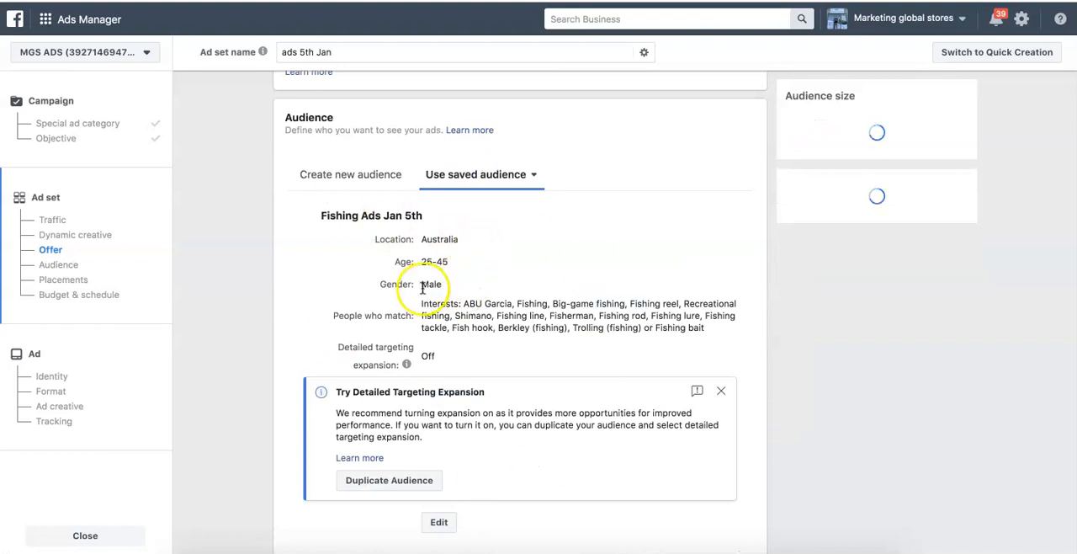
- Switch the ad set to manually edited placements, preview the feed placements and exclude Facebook video feeds
scroll(259, 364, "down", 5)
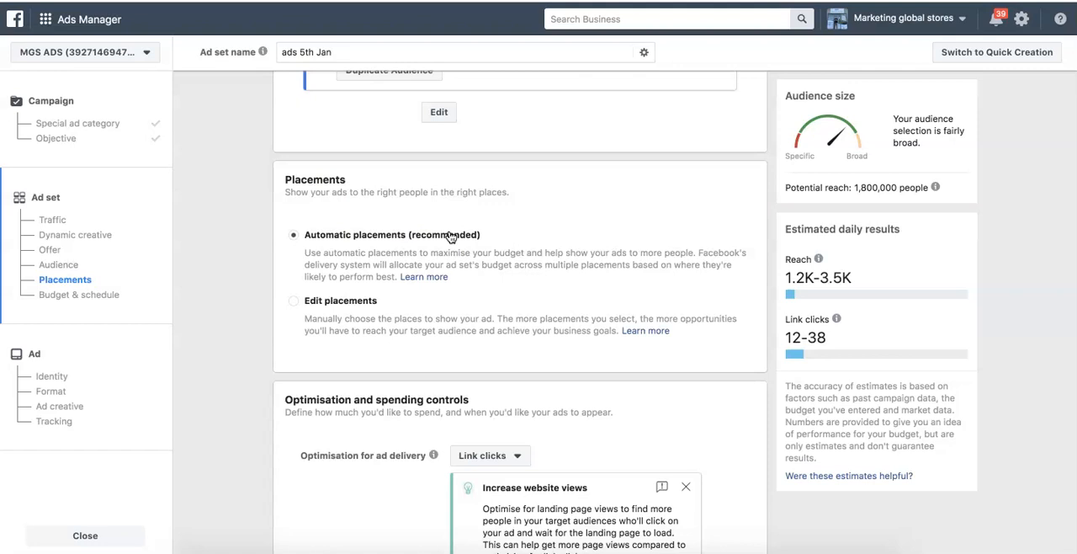
left_click(322, 305)
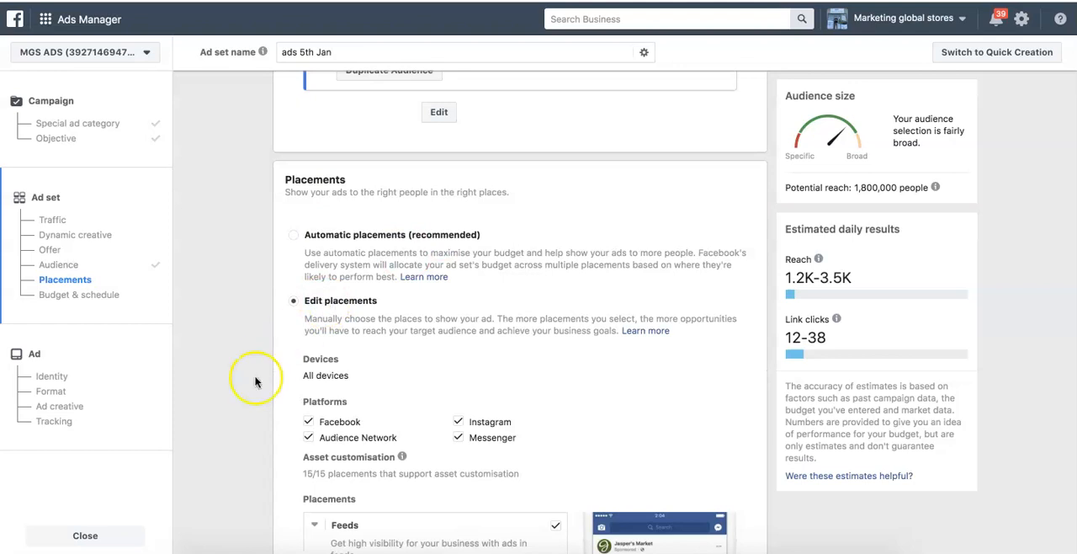
scroll(257, 381, "down", 5)
scroll(257, 380, "up", 3)
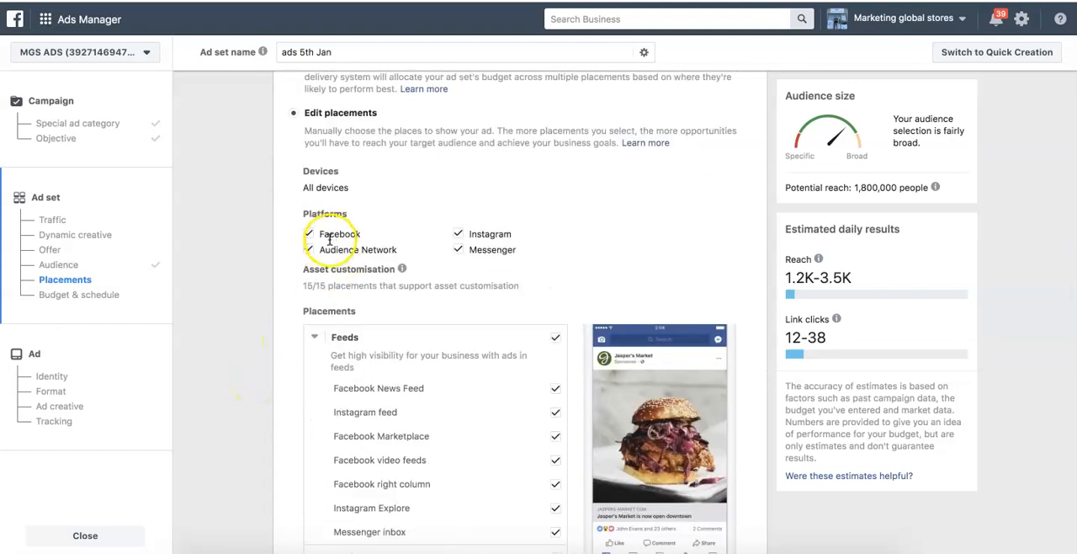
scroll(475, 259, "down", 3)
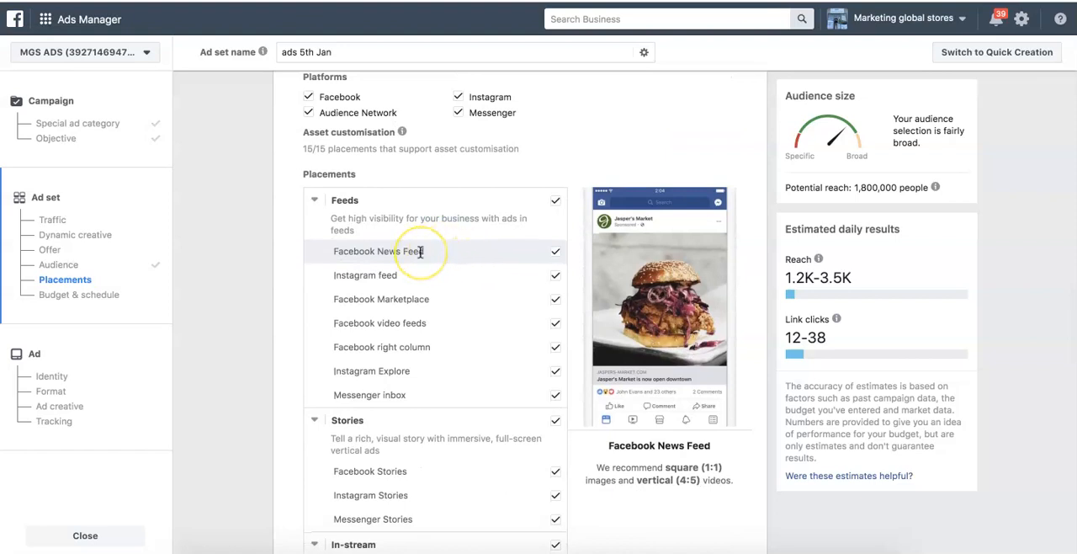
left_click(407, 281)
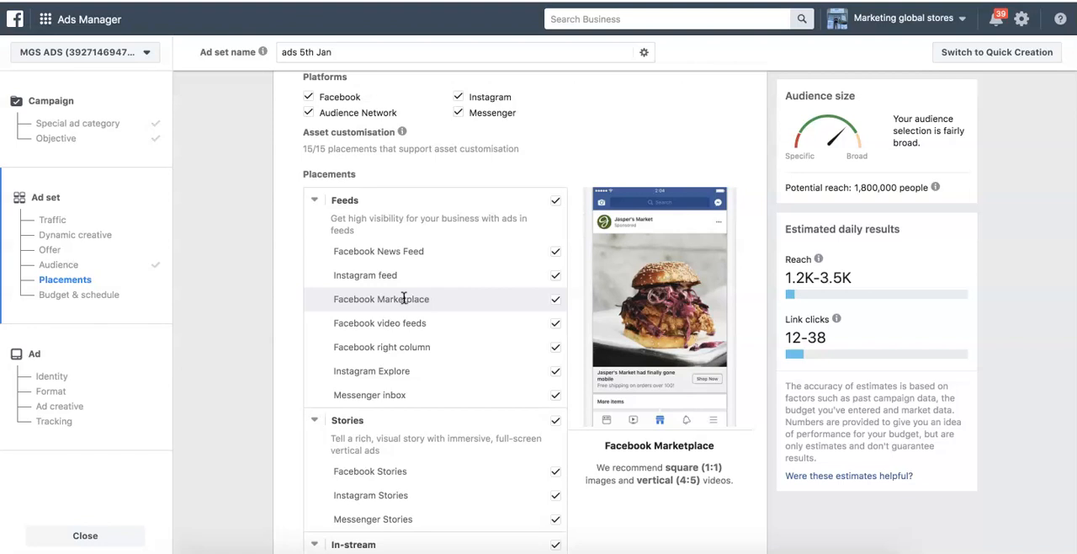
left_click(402, 322)
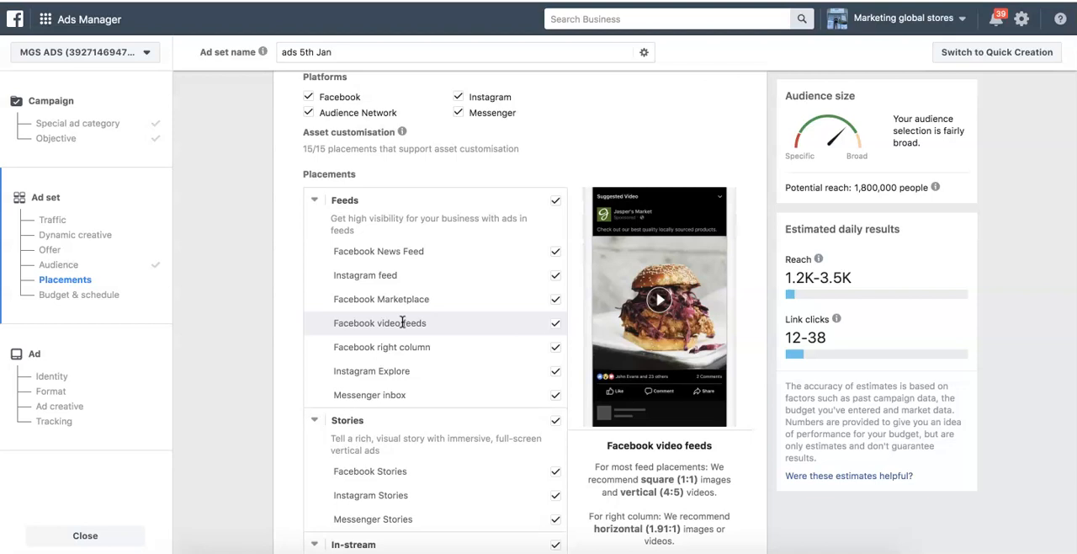
left_click(555, 322)
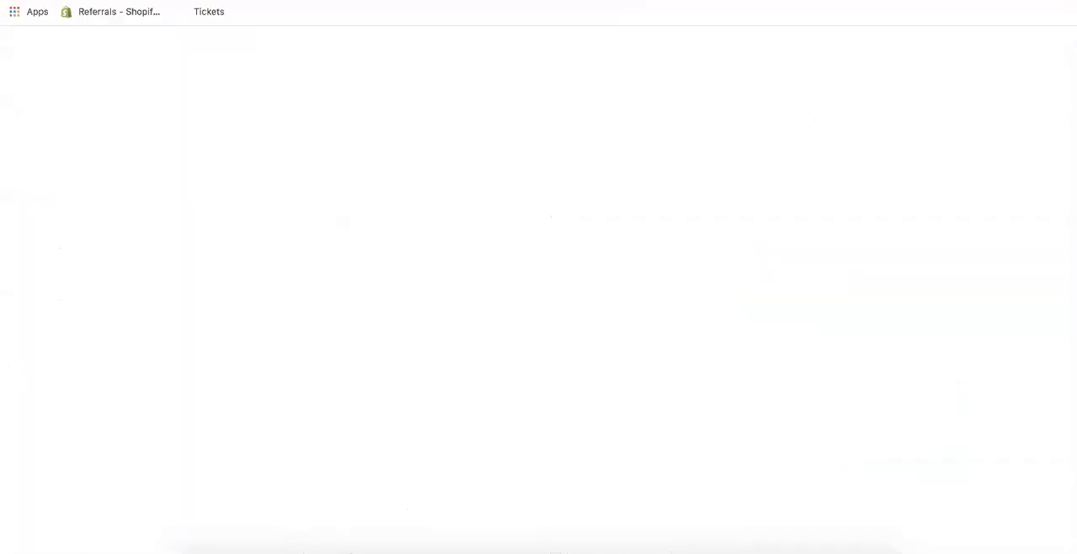
- Open the Facebook home page and examine the sponsored ads in the right column and in the news feed
key("Return")
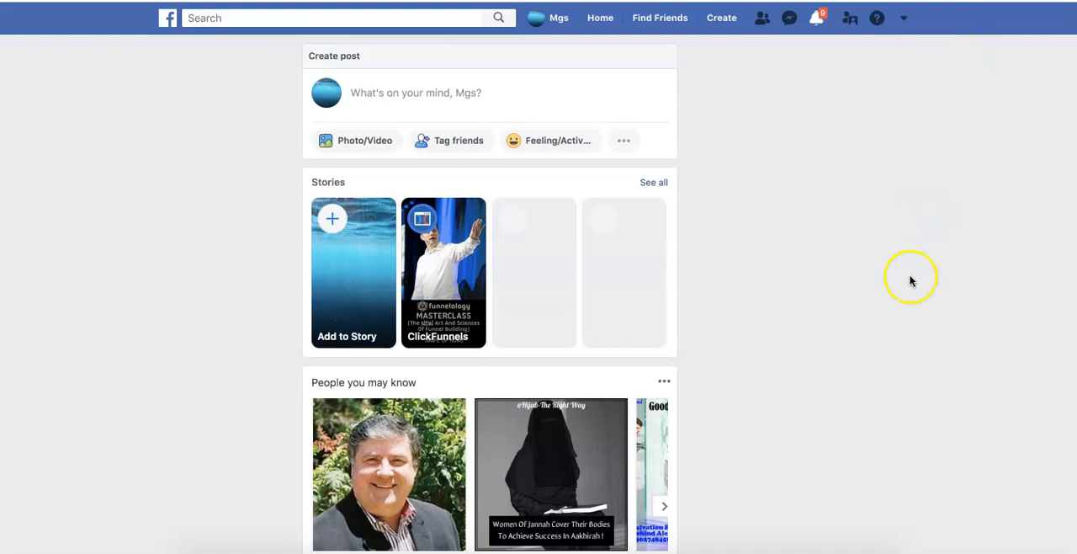
scroll(785, 397, "down", 5)
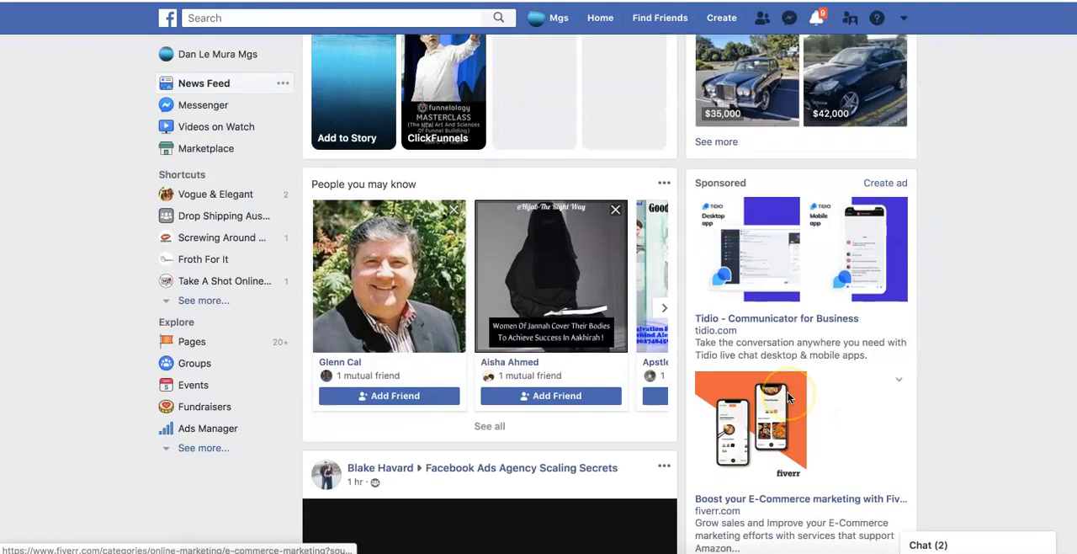
scroll(767, 418, "down", 5)
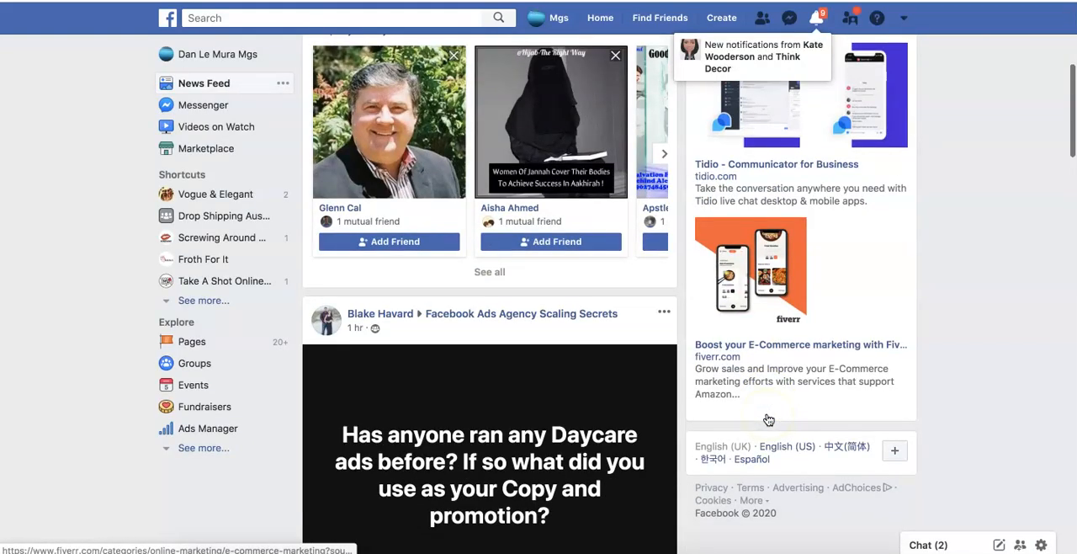
scroll(766, 414, "up", 2)
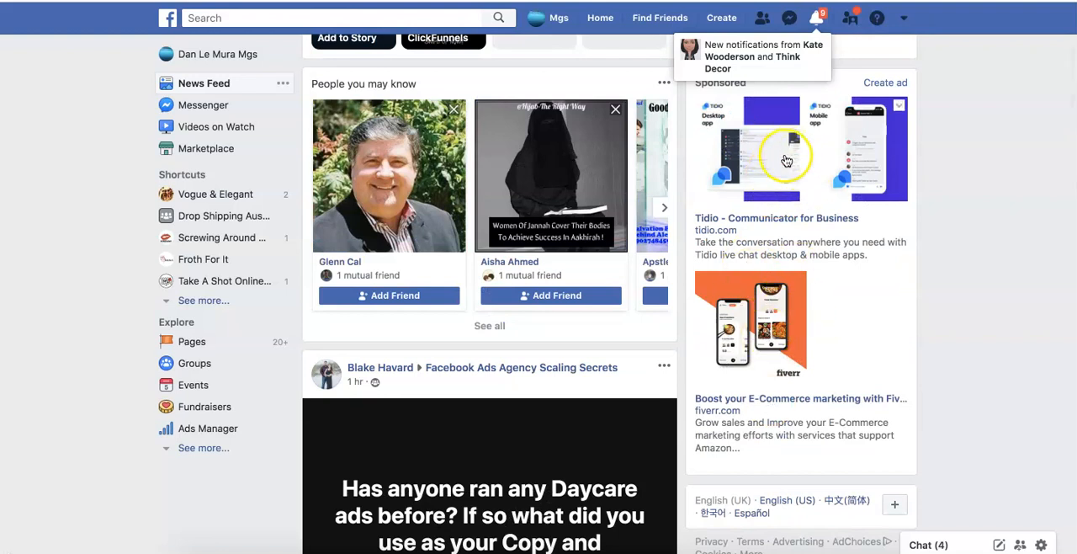
scroll(575, 428, "down", 10)
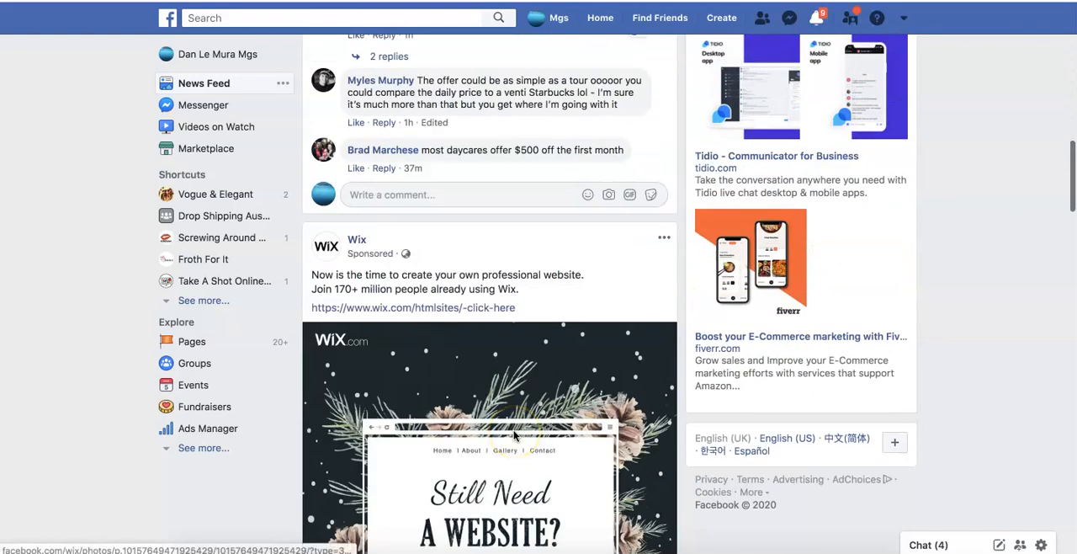
scroll(513, 429, "down", 2)
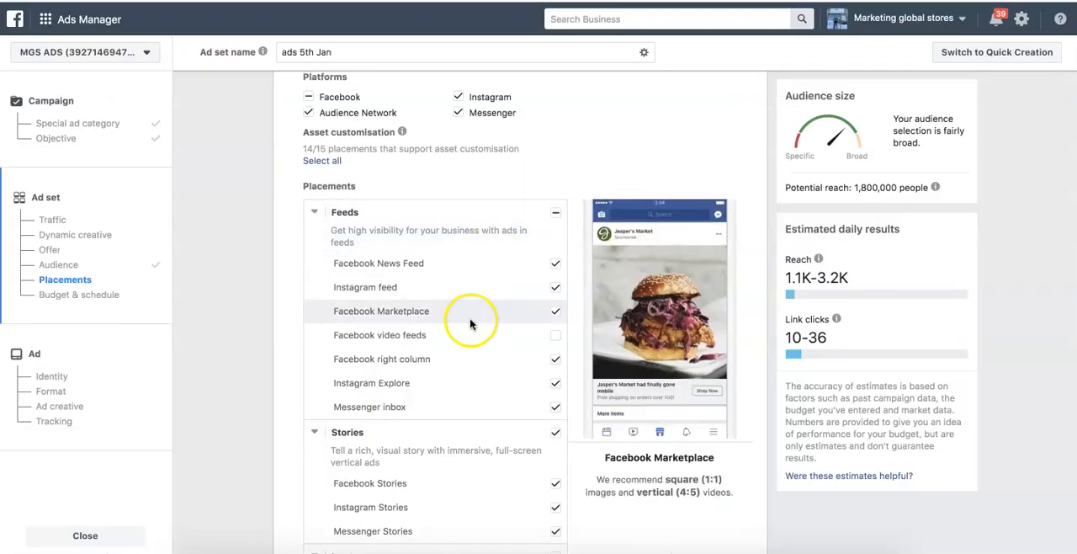
- Return to Ads Manager, exclude the Facebook right column placement and review the remaining placements
left_click(552, 360)
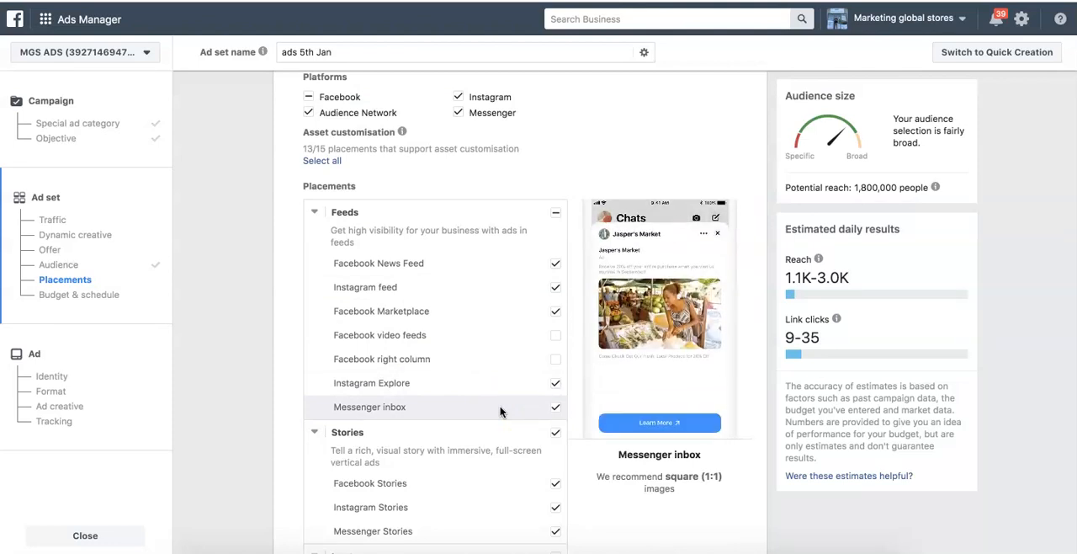
scroll(492, 412, "down", 4)
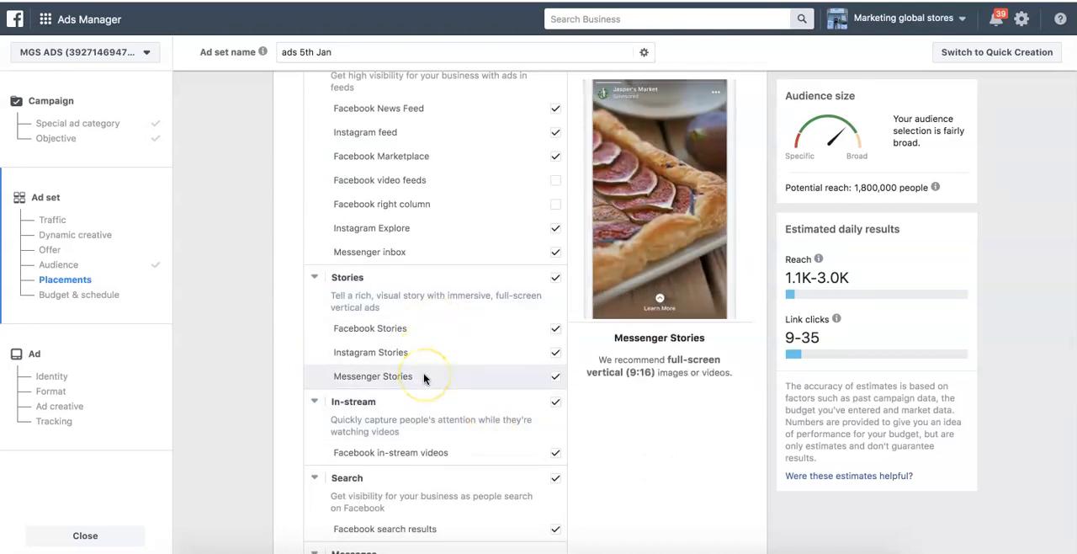
scroll(423, 378, "down", 6)
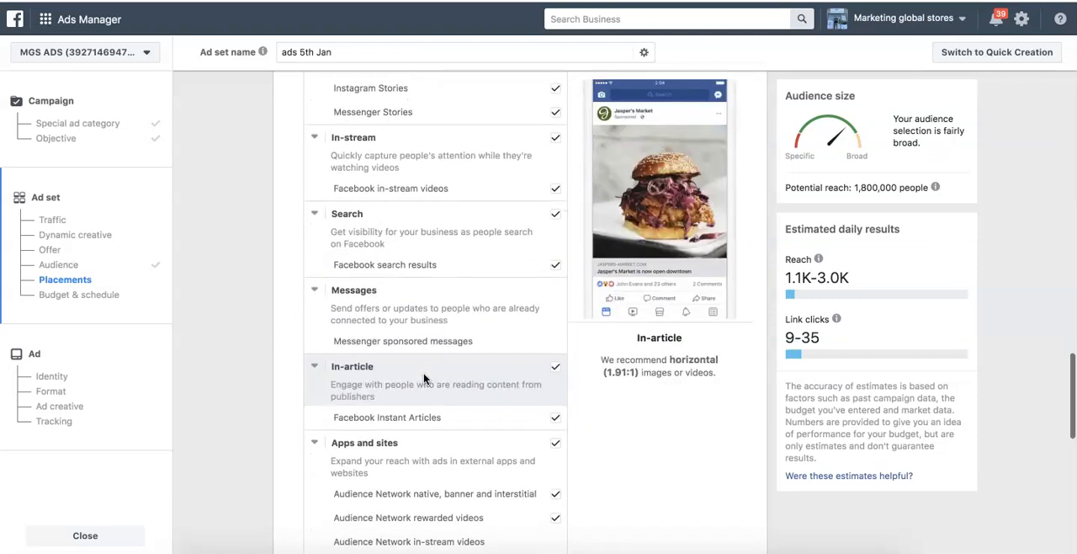
scroll(424, 379, "down", 4)
scroll(424, 379, "up", 7)
scroll(423, 379, "up", 6)
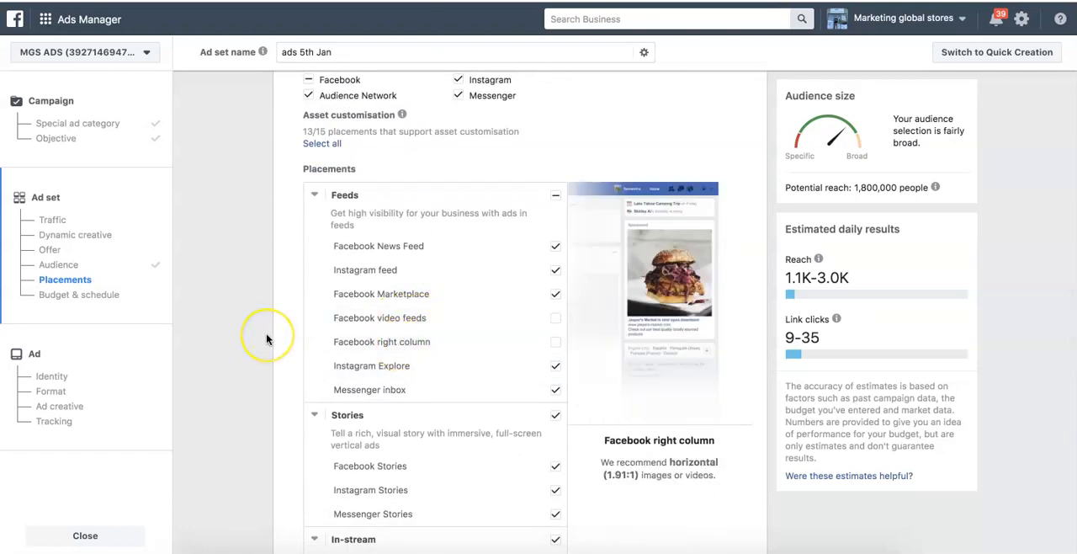
- Set the optimisation for ad delivery to Landing page views and reopen the list of optimisation options
scroll(266, 338, "down", 10)
scroll(266, 335, "down", 2)
scroll(266, 334, "up", 1)
left_click(493, 172)
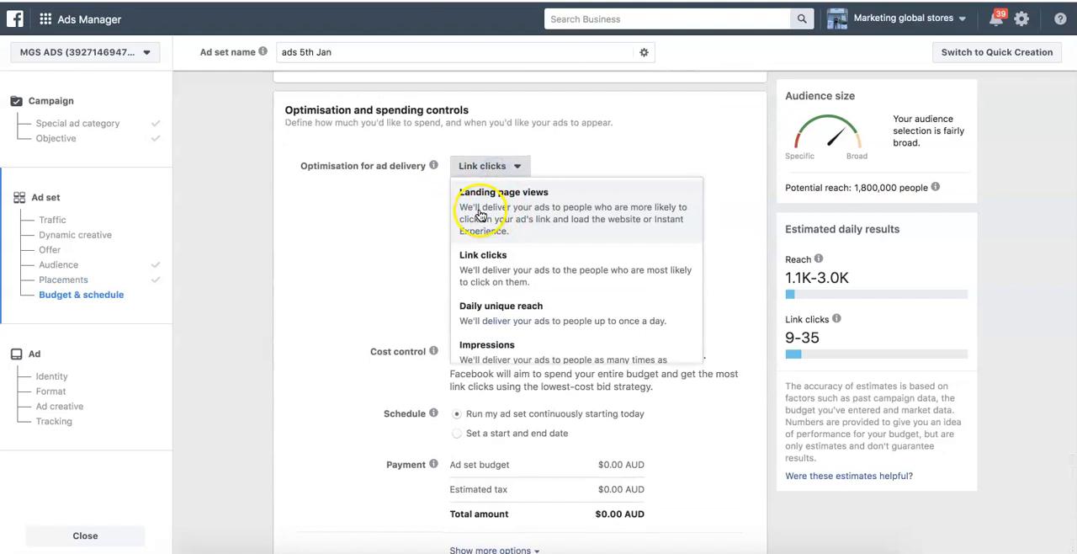
left_click(521, 201)
left_click(512, 207)
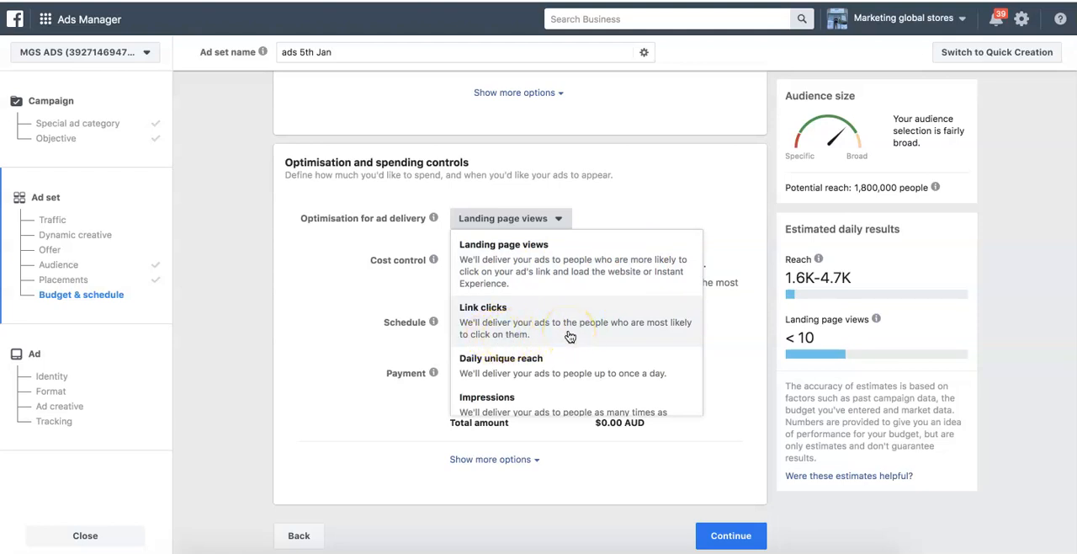
- Set the optimisation for ad delivery to Link clicks and continue from the ad set to the ad setup
left_click(491, 322)
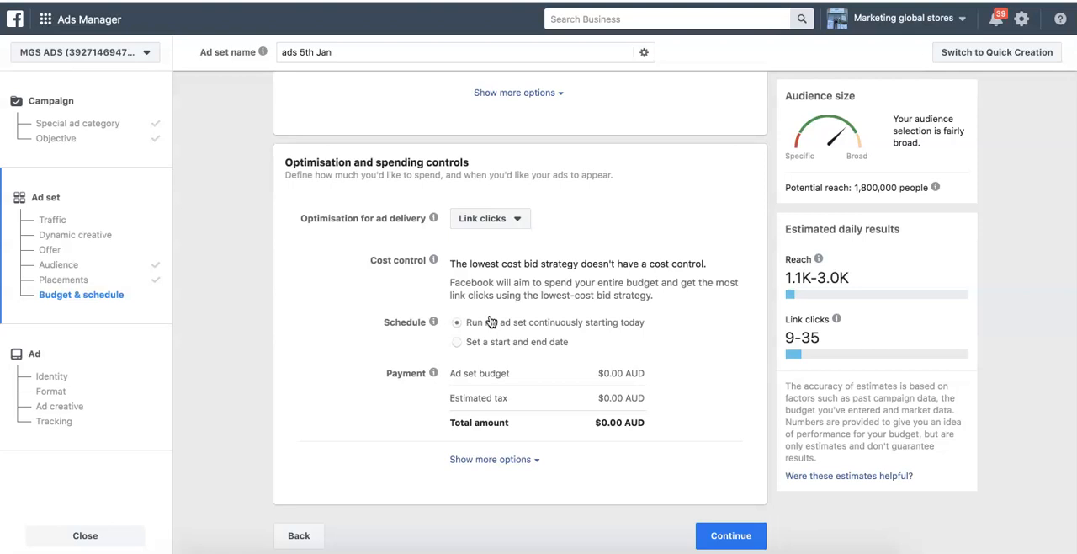
left_click(725, 533)
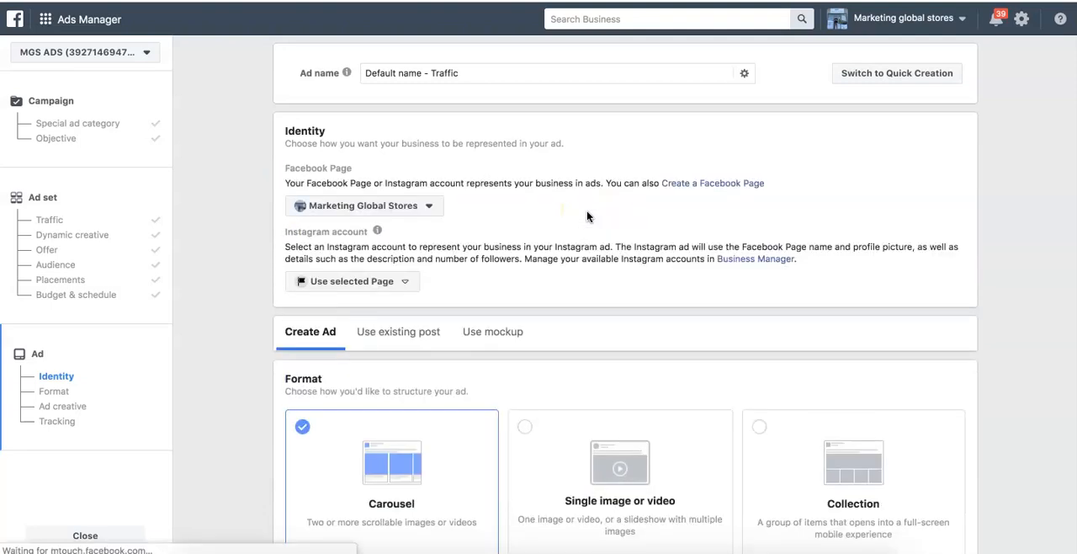
- Choose the Marketing Global Stores Facebook Page and the marketinggl0balstores Instagram account as the ad's identity
left_click(428, 207)
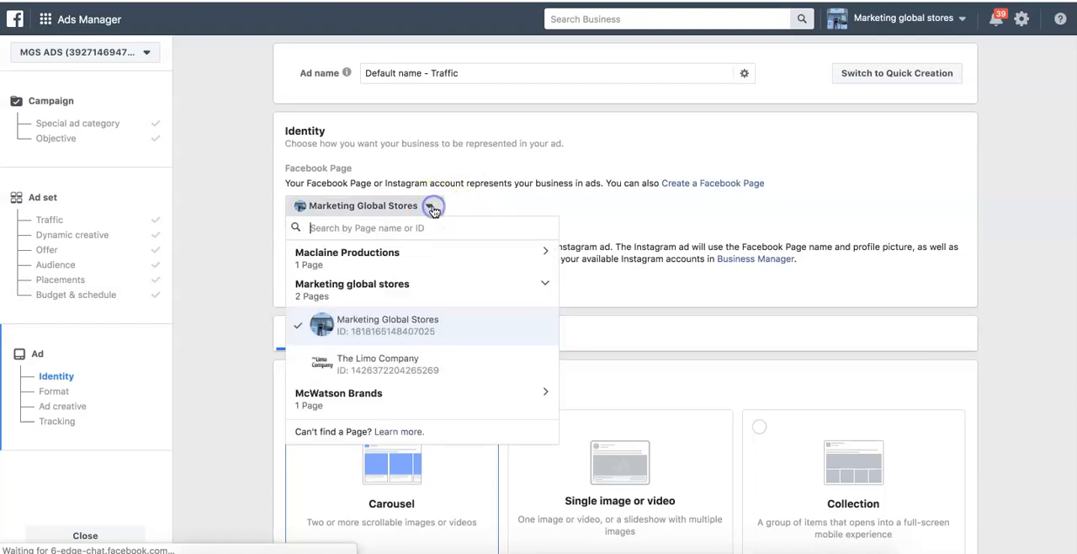
left_click(404, 321)
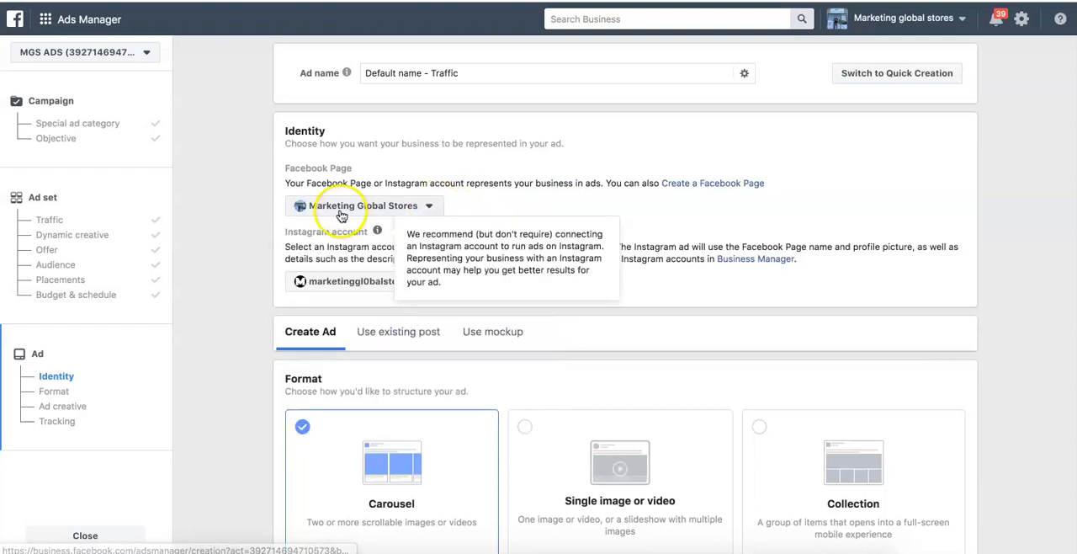
left_click(313, 281)
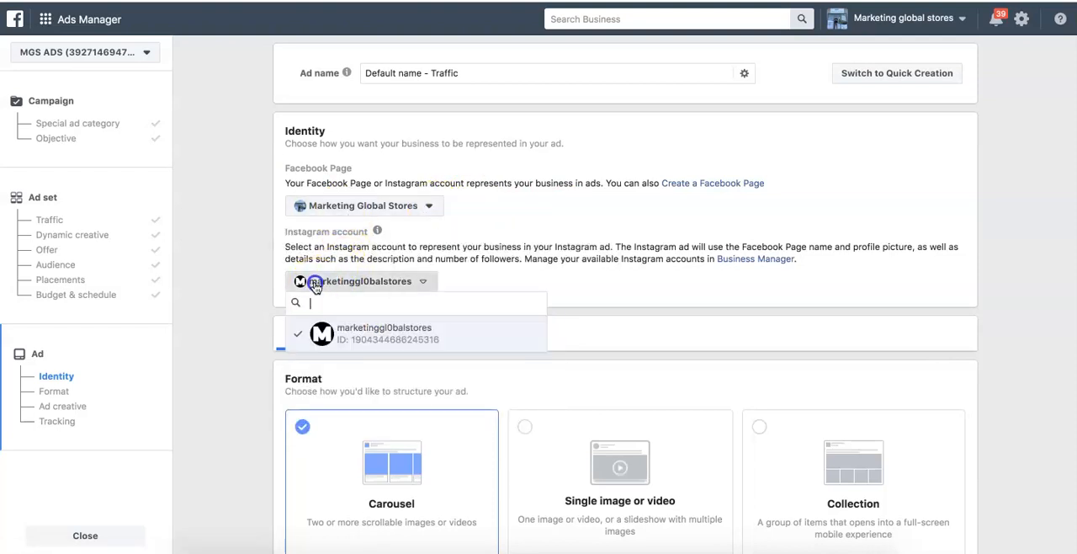
left_click(347, 335)
left_click(354, 281)
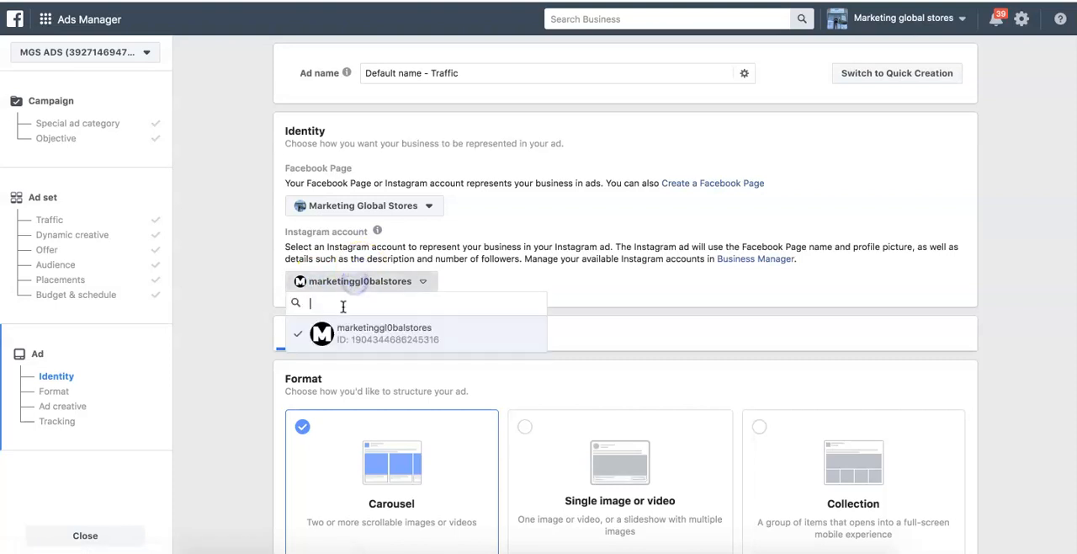
- Try The Limo Company as the ad's Facebook Page and return to the Marketing Global Stores Page
left_click(356, 207)
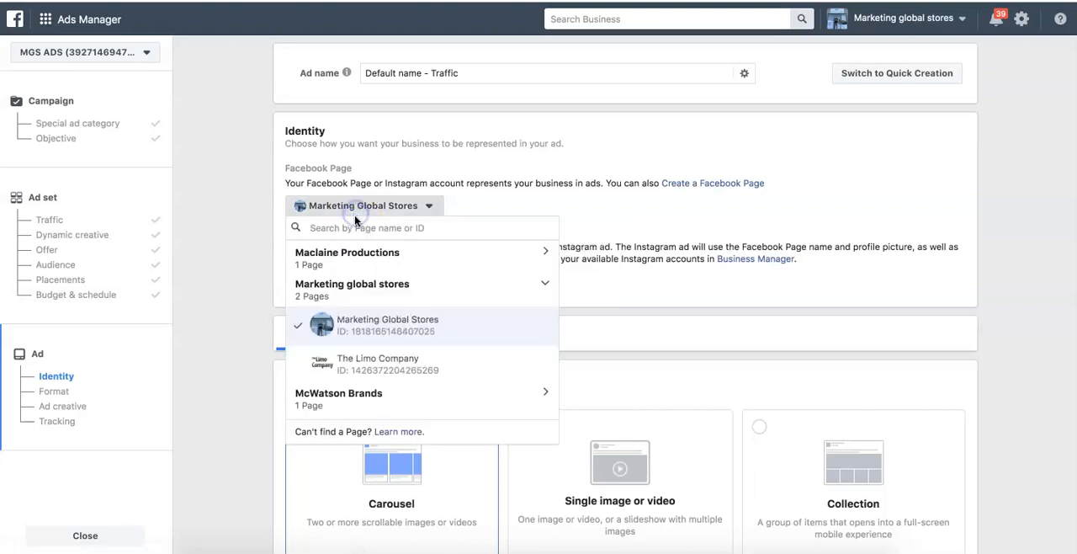
left_click(351, 376)
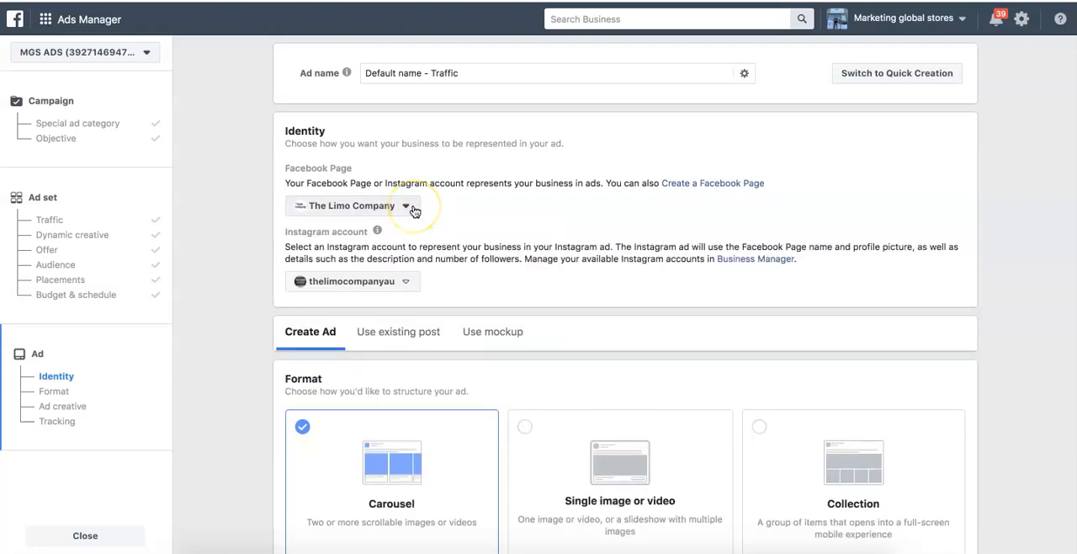
left_click(412, 207)
left_click(400, 282)
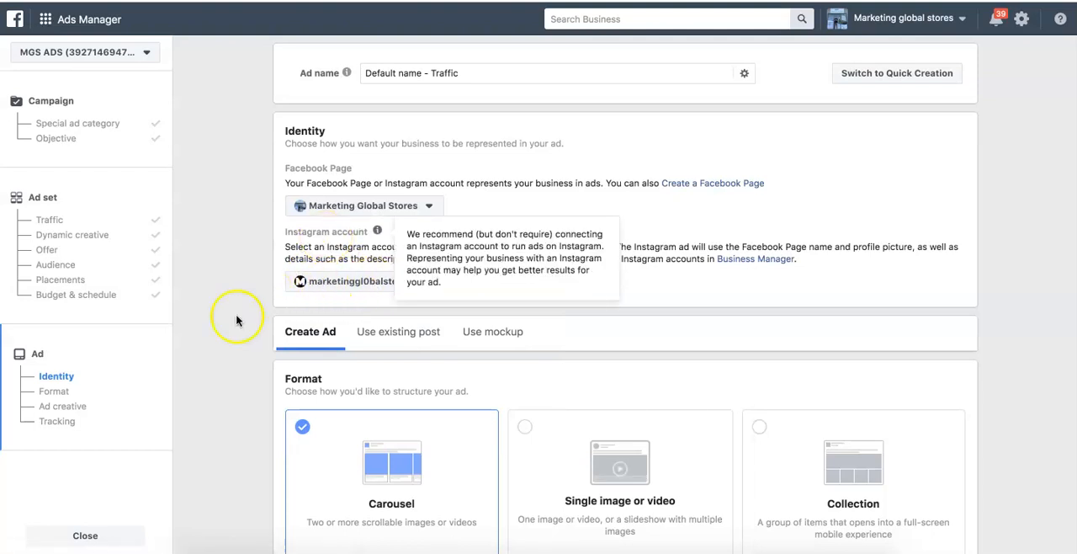
- Try the Single image or video ad format and return to the Carousel format
scroll(213, 345, "down", 3)
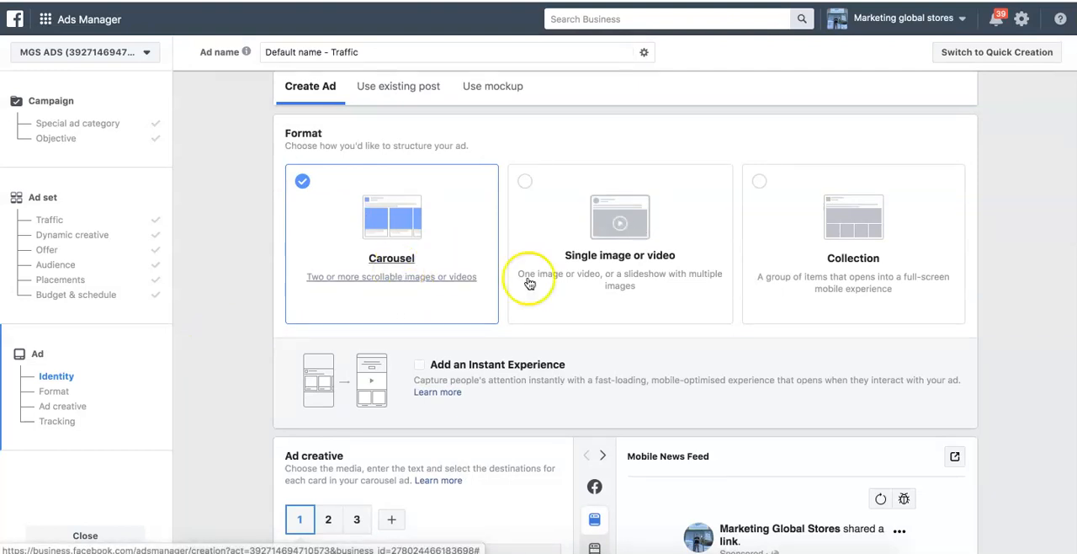
left_click(583, 298)
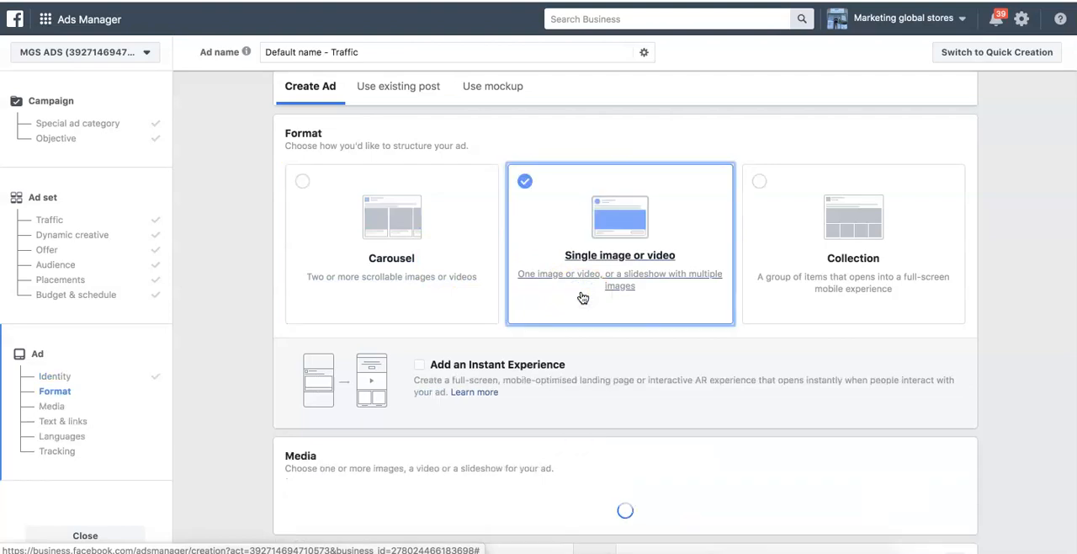
left_click(423, 280)
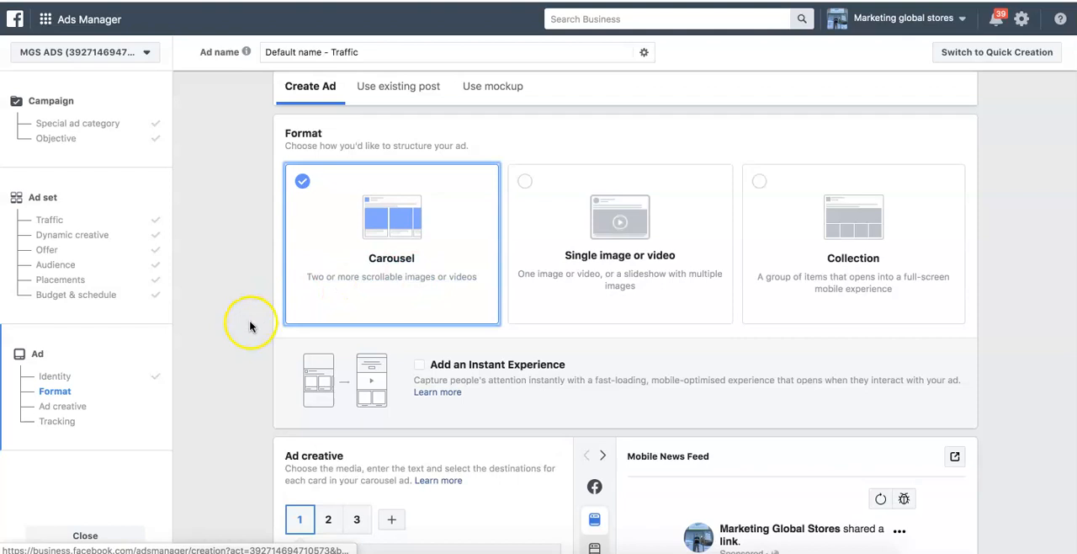
- Remove the existing image from the first carousel card in the ad creative
scroll(244, 334, "down", 2)
scroll(244, 334, "down", 4)
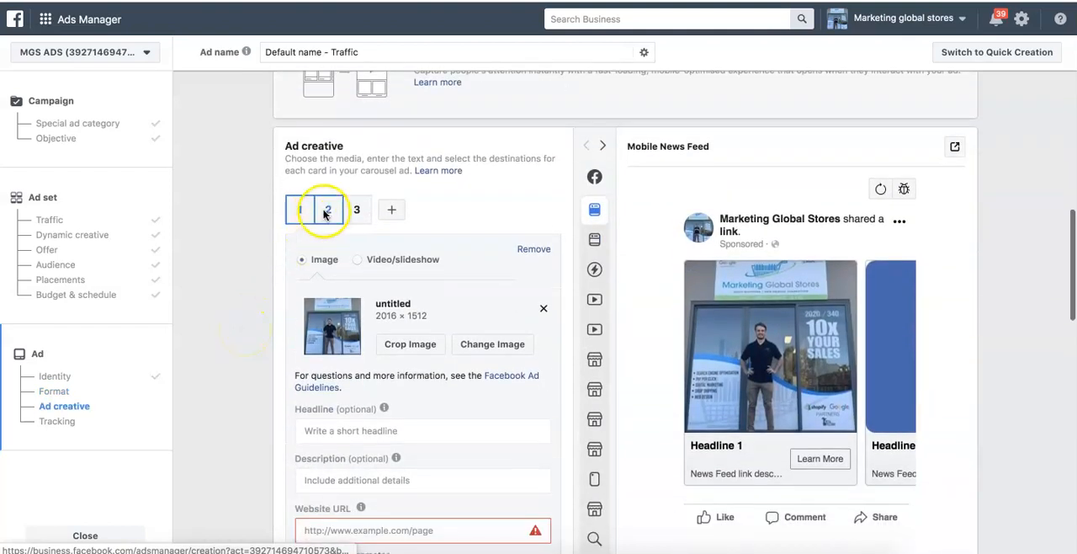
left_click(326, 212)
left_click(299, 210)
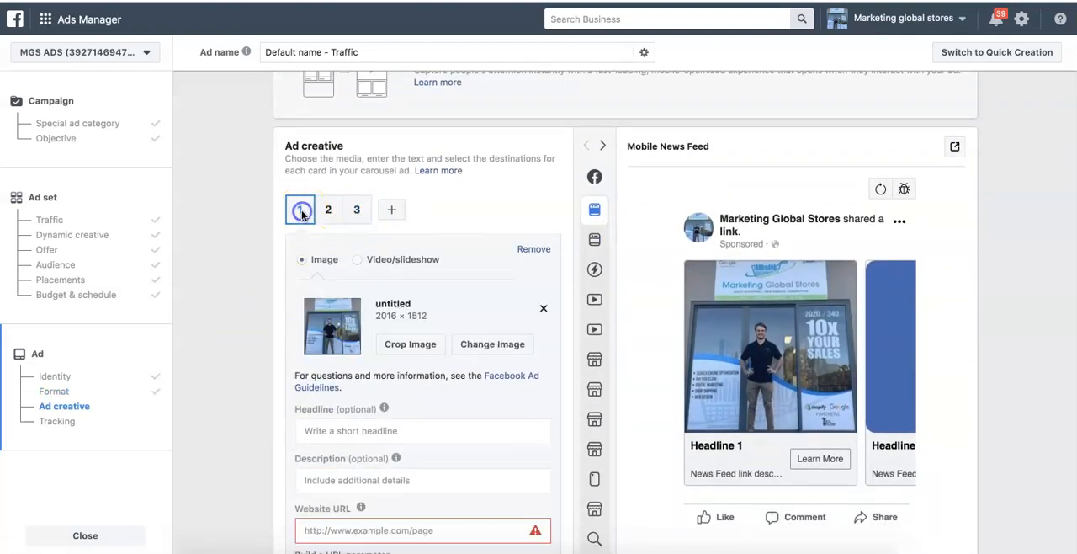
left_click(543, 309)
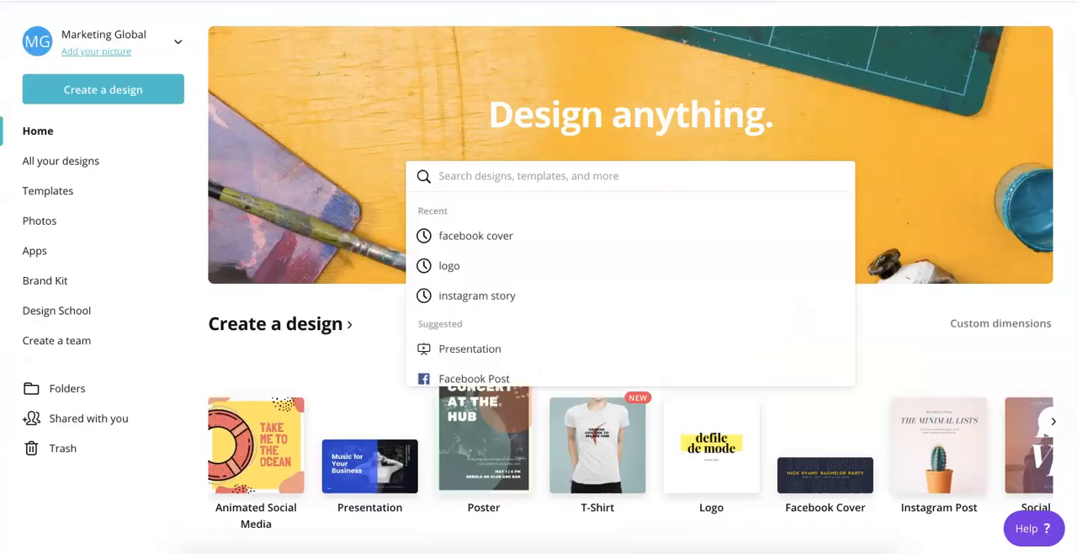
- Switch to Canva, create a new design with custom dimensions of 1080 × 1080 px and browse its templates
left_click(890, 128)
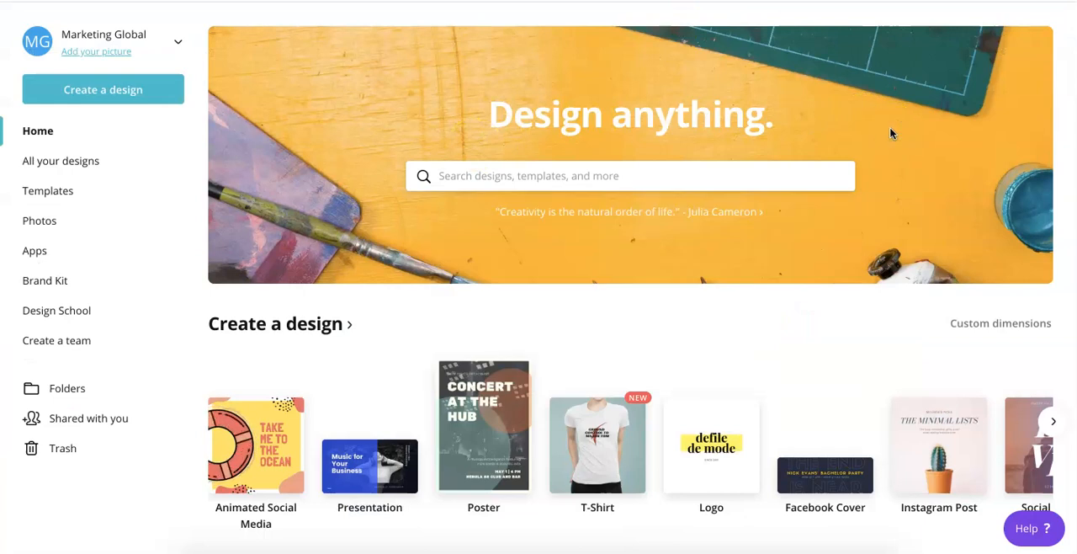
left_click(964, 328)
type("1080")
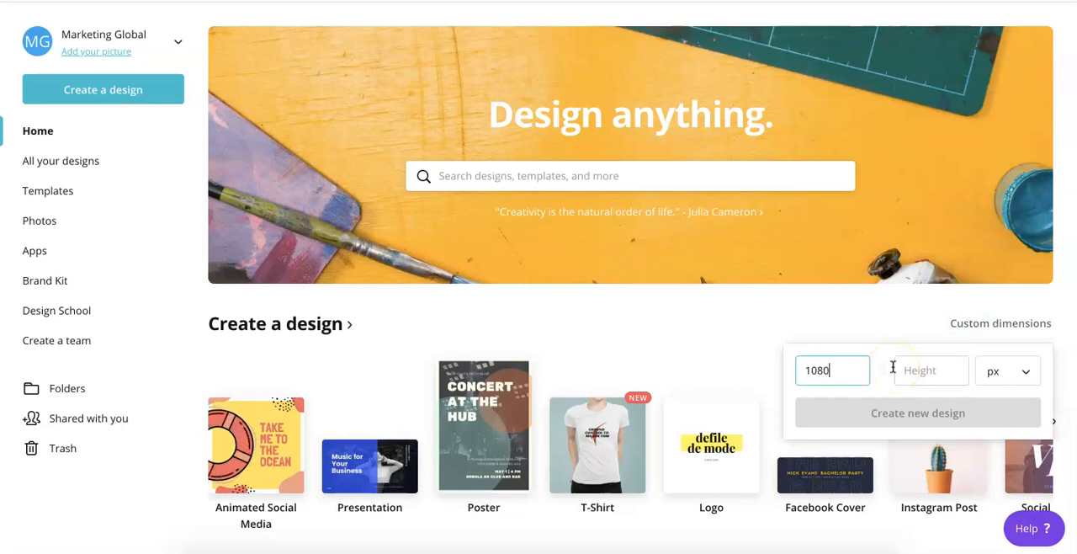
key("Tab")
type("1080")
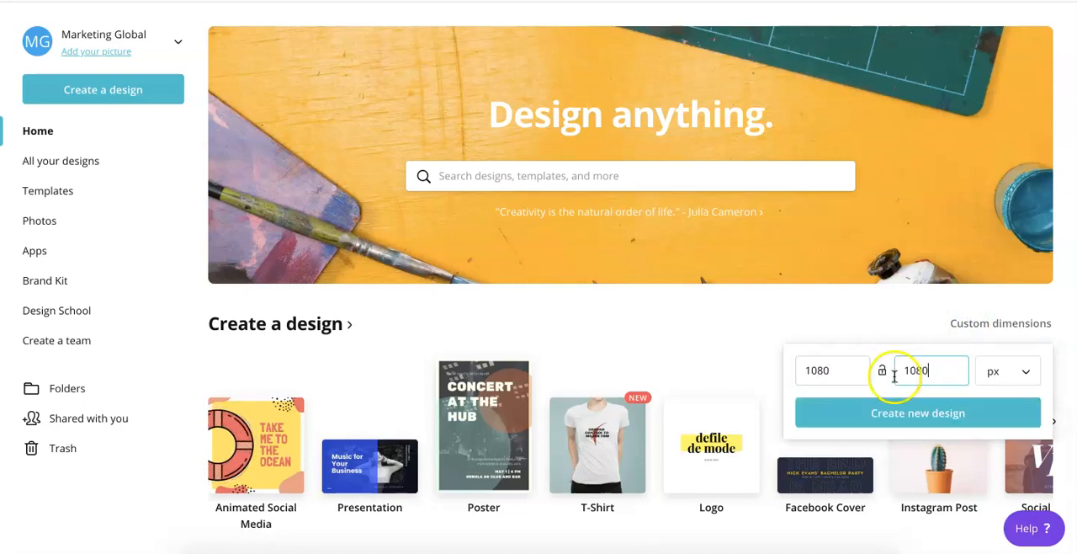
left_click(894, 412)
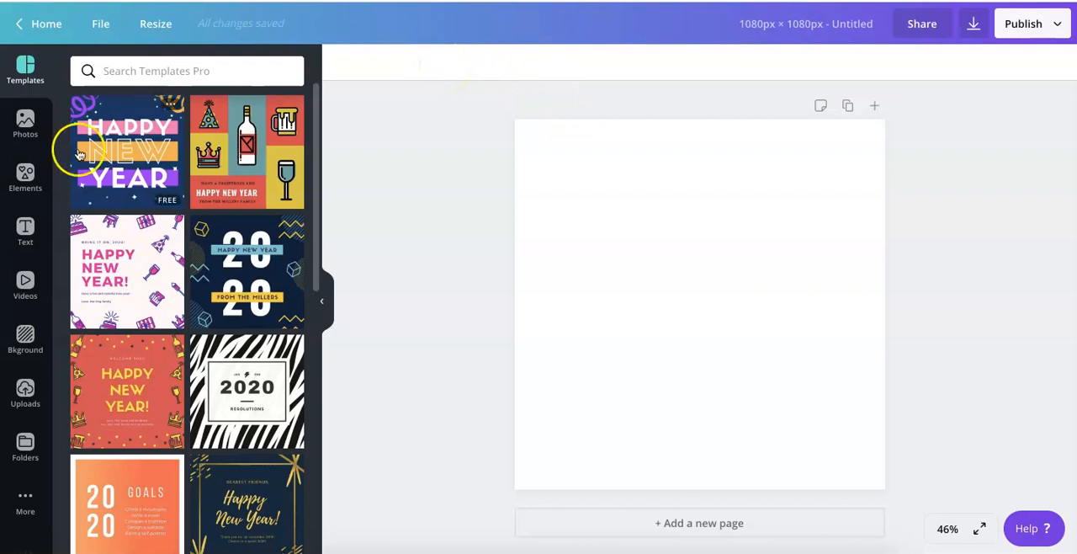
scroll(205, 283, "down", 8)
scroll(205, 284, "down", 3)
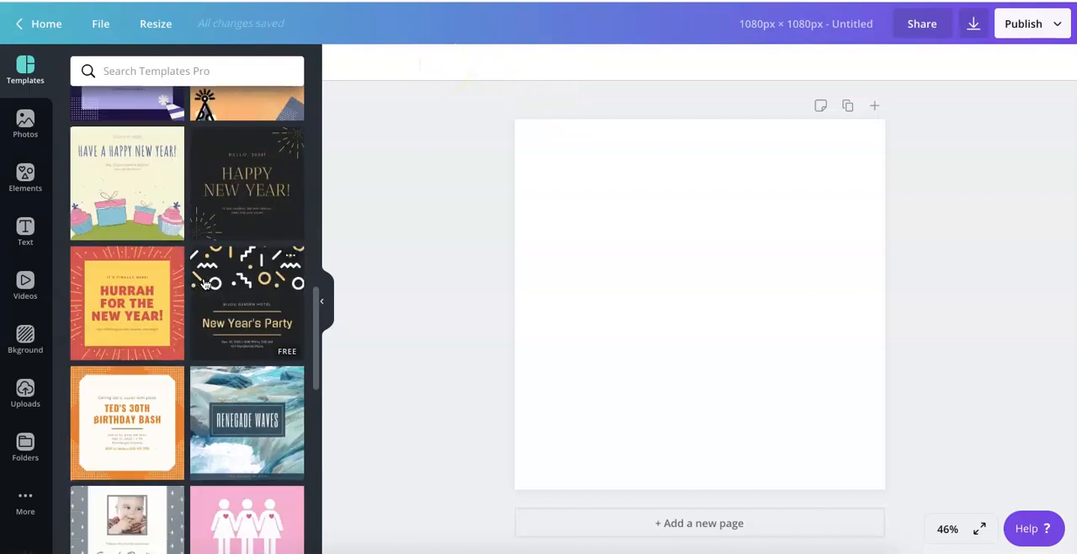
scroll(204, 284, "down", 9)
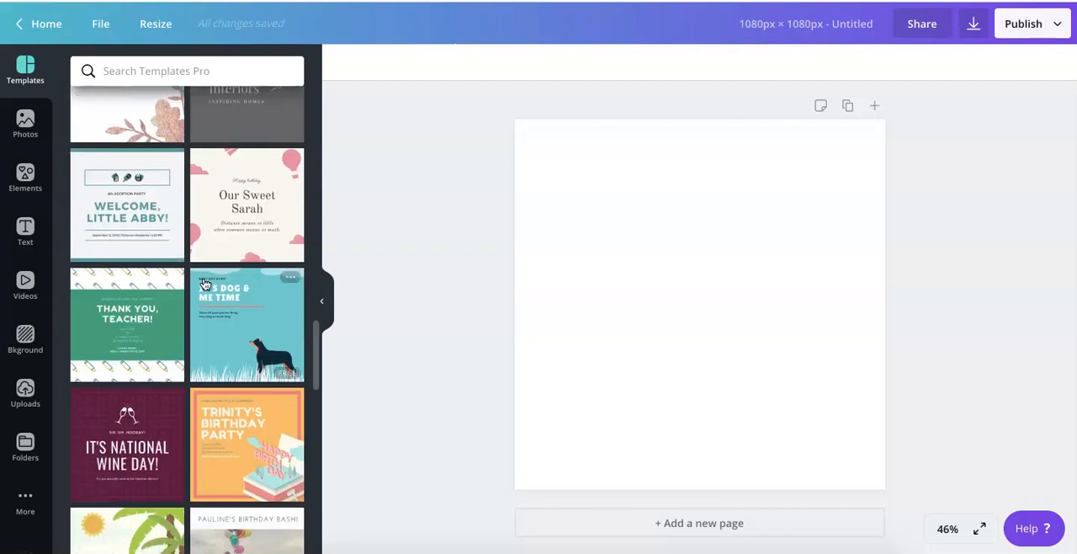
scroll(205, 284, "up", 15)
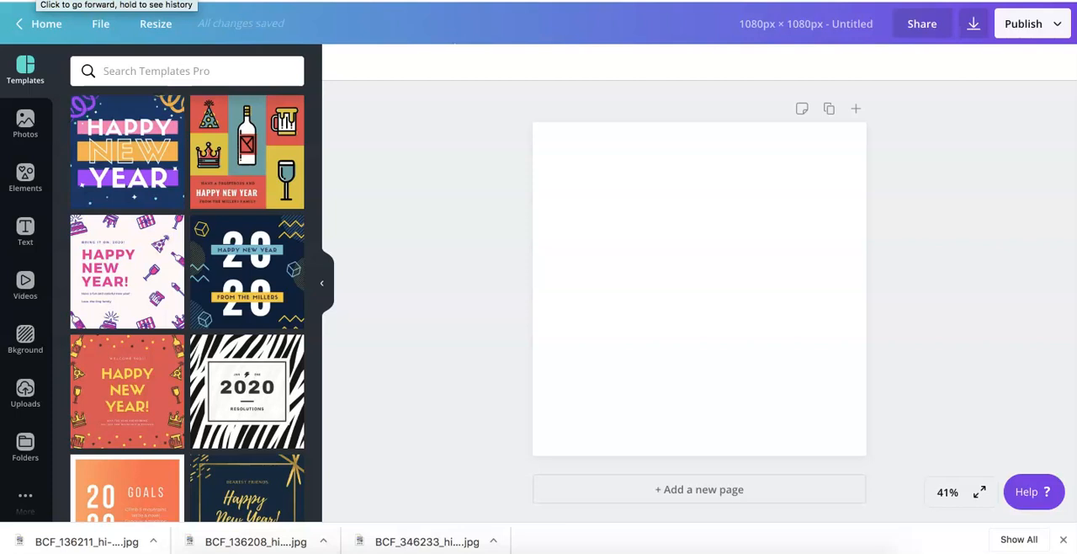
- Upload the three product images BCF_136211_hi-res.jpg, BCF_136208_hi-res.jpg and BCF_346233_hi-res.jpg from the Downloads folder to the Canva uploads
left_click(25, 390)
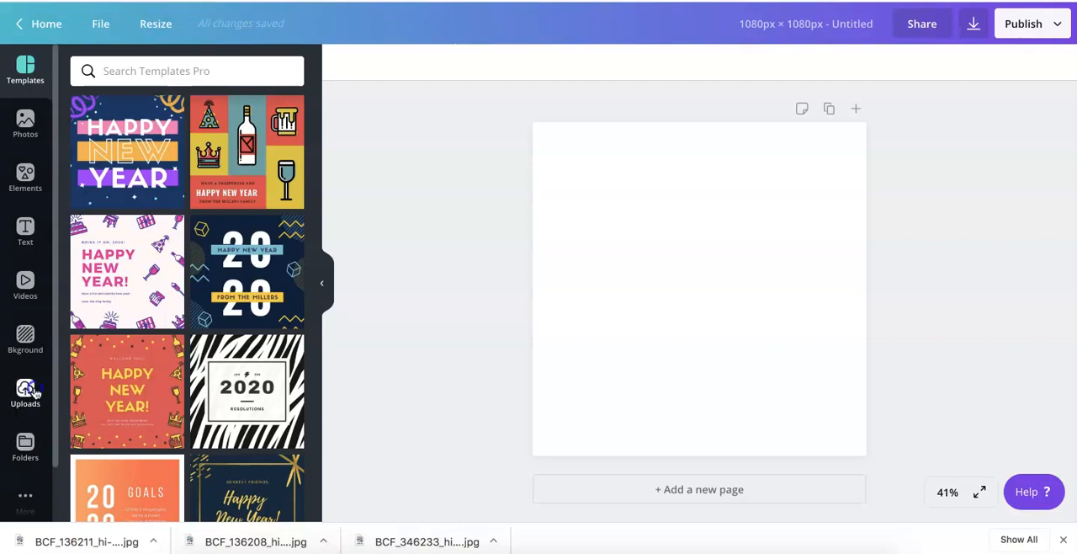
left_click(160, 76)
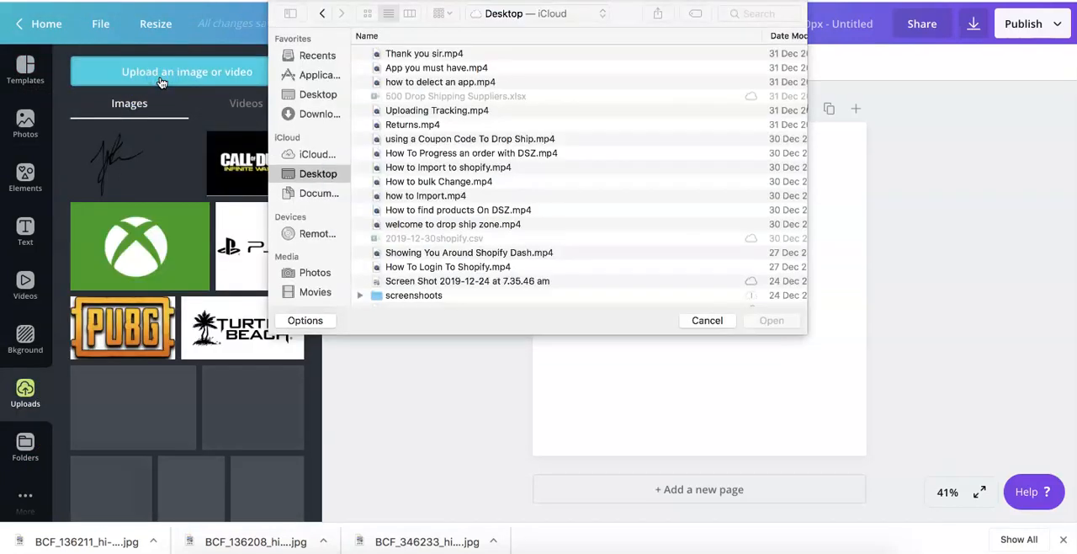
left_click(319, 94)
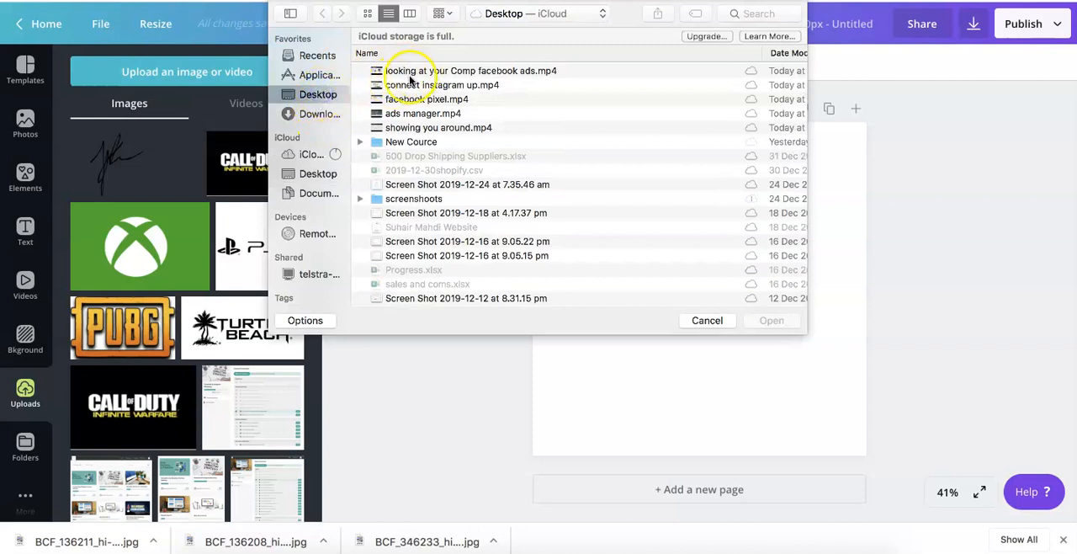
left_click(303, 113)
scroll(404, 93, "up", 1)
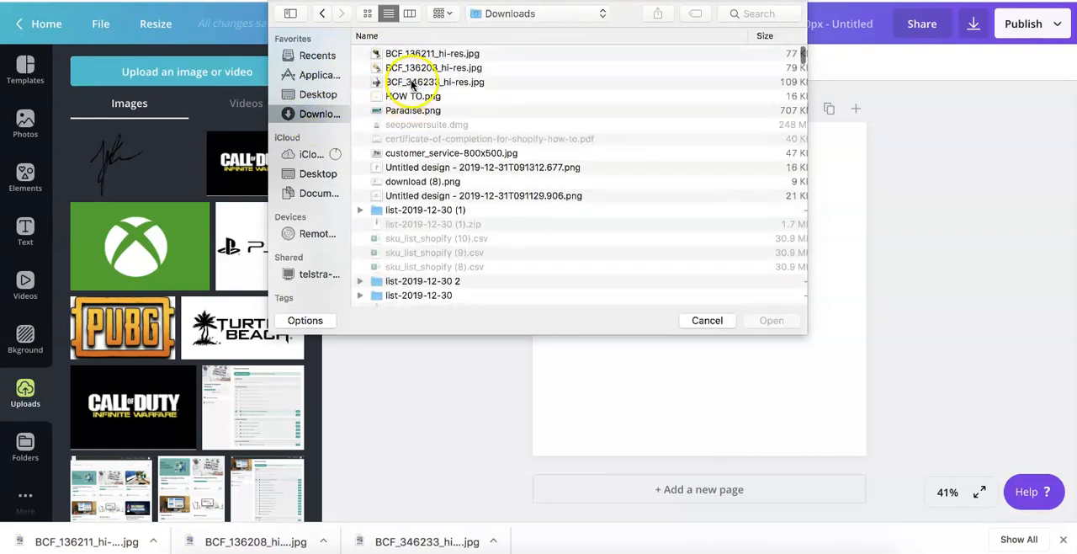
left_click_drag(411, 84, 412, 54)
left_click(771, 319)
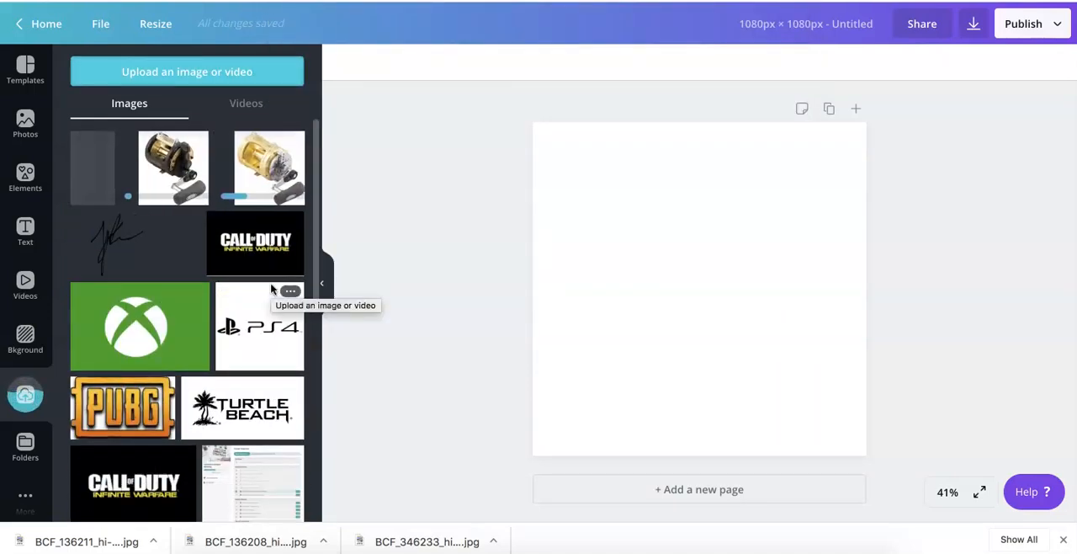
- Browse the design templates and apply the "Happy Social Media Day!" template to the blank page
left_click(33, 85)
scroll(131, 359, "down", 10)
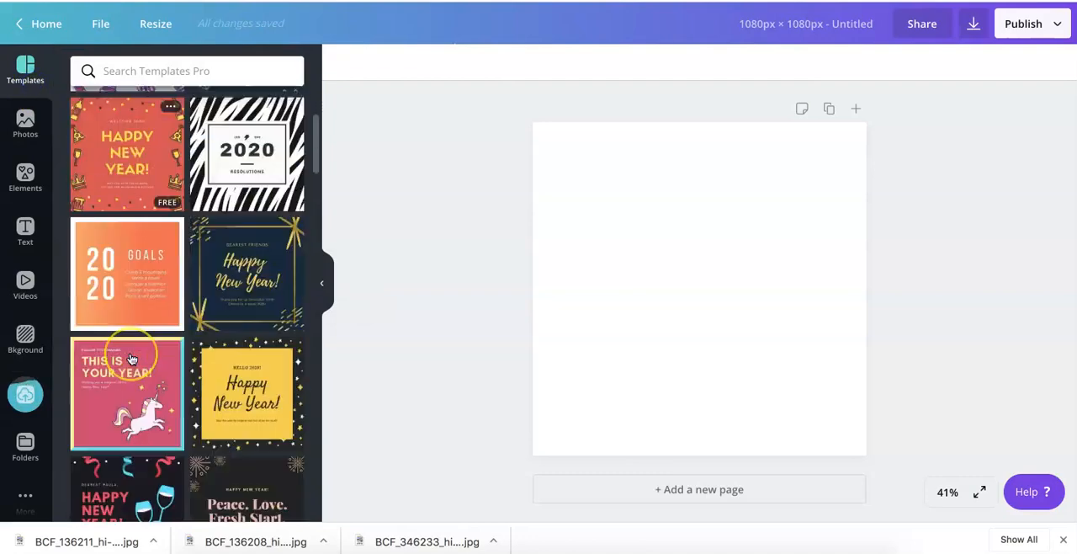
scroll(131, 359, "down", 3)
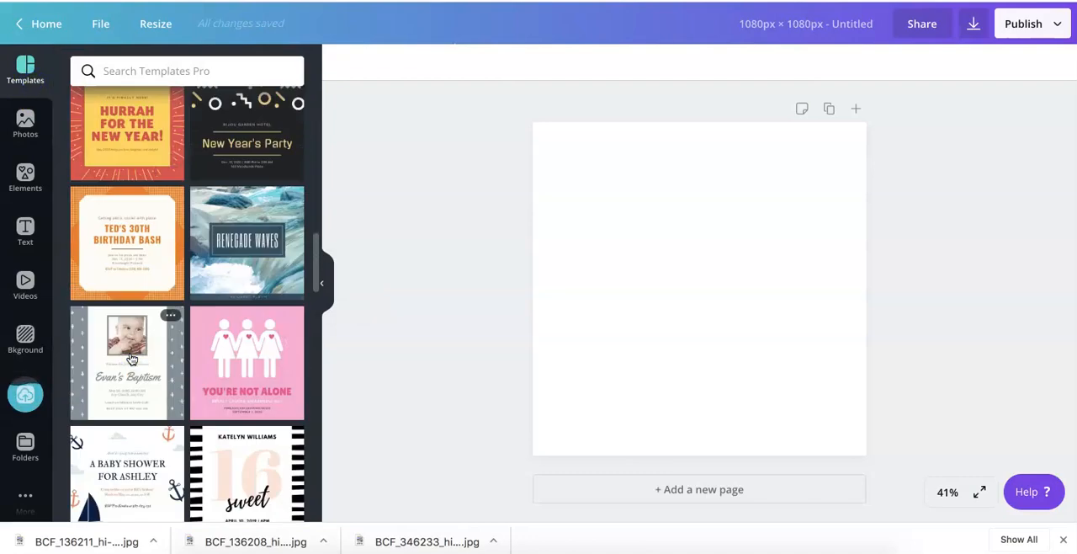
scroll(131, 359, "down", 6)
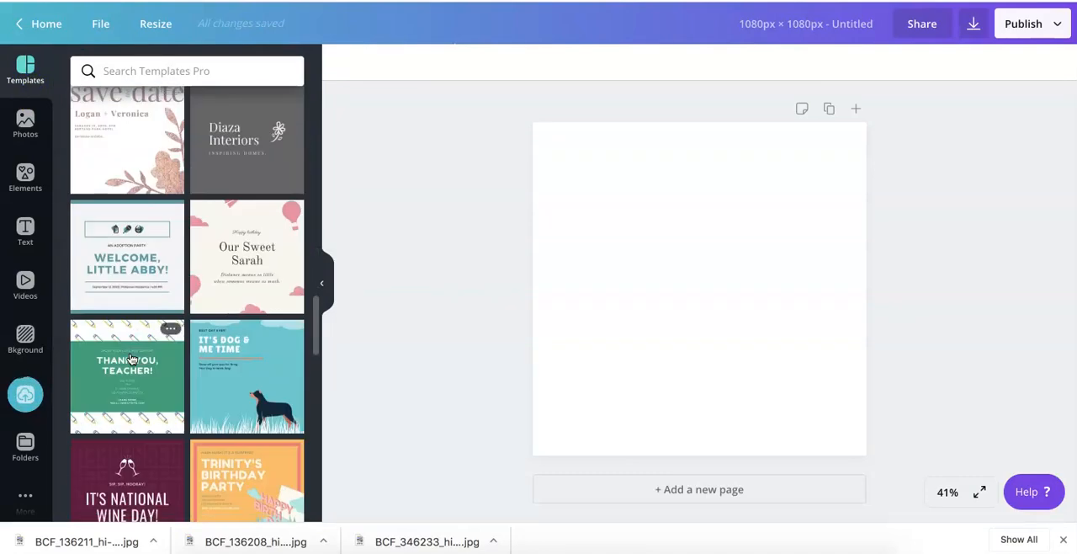
scroll(131, 359, "down", 8)
scroll(131, 359, "down", 8)
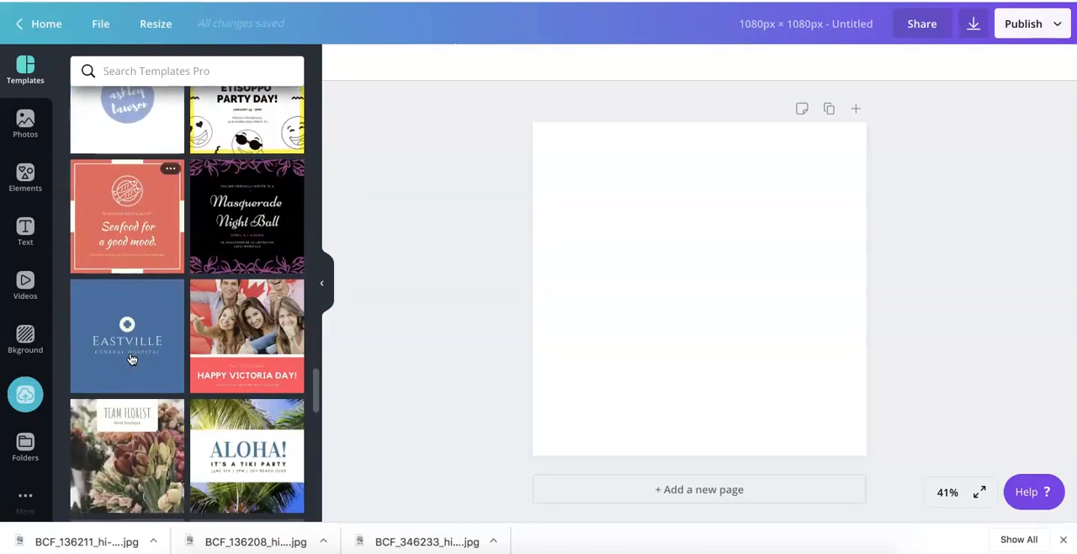
scroll(130, 359, "down", 3)
scroll(131, 359, "down", 1)
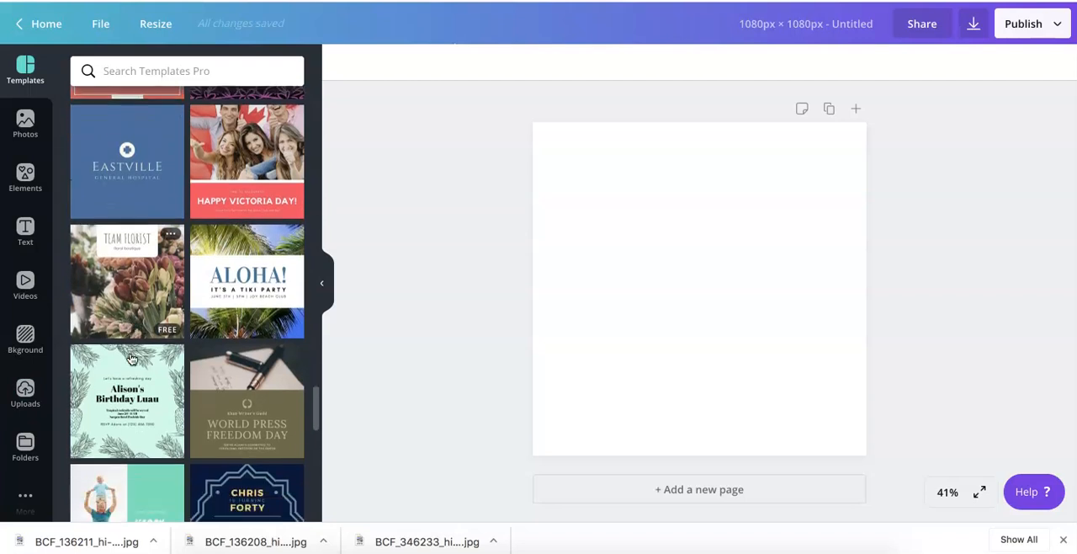
scroll(131, 359, "down", 8)
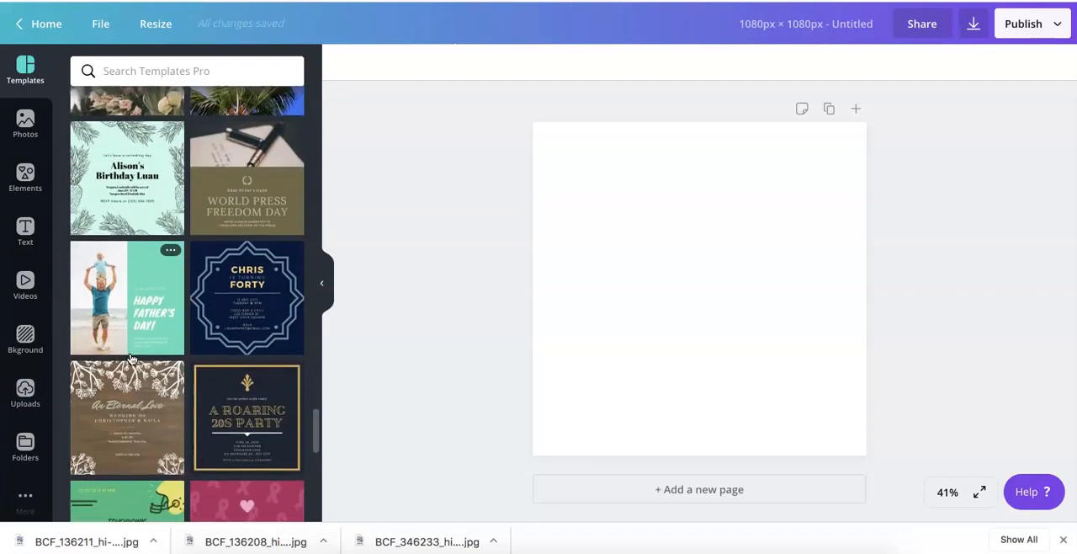
scroll(131, 360, "down", 7)
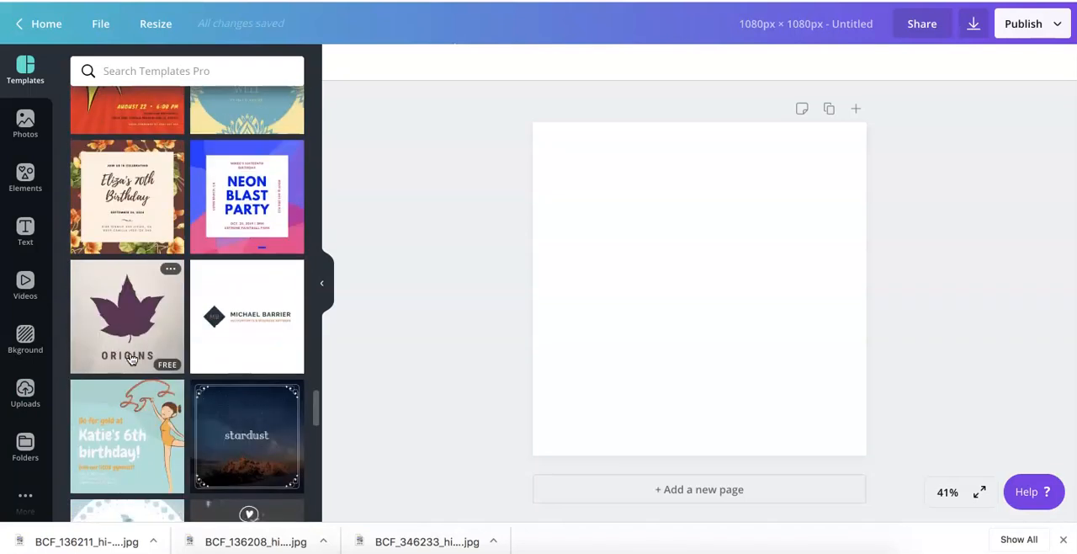
scroll(130, 359, "down", 6)
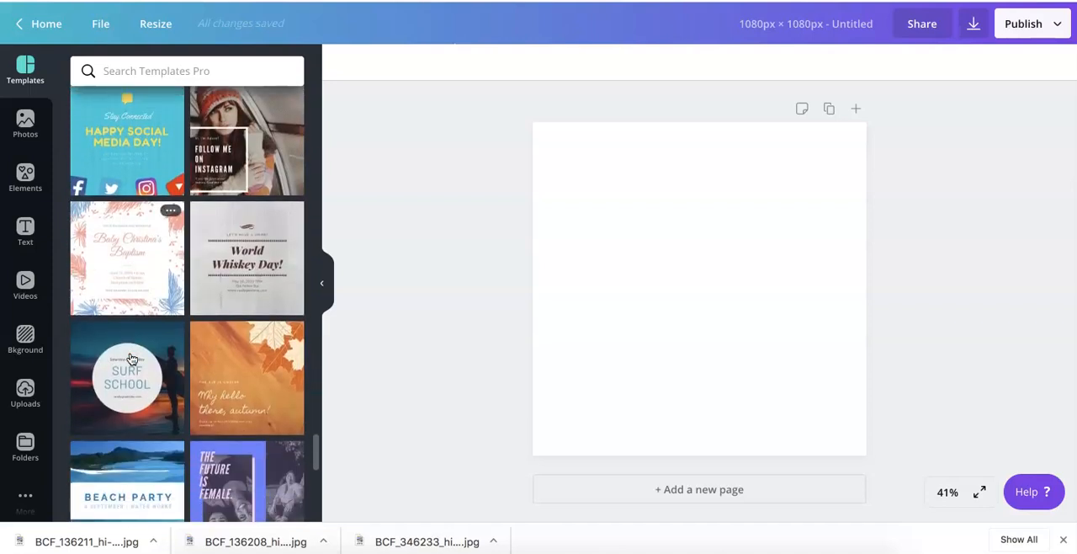
scroll(131, 359, "up", 2)
scroll(131, 359, "down", 4)
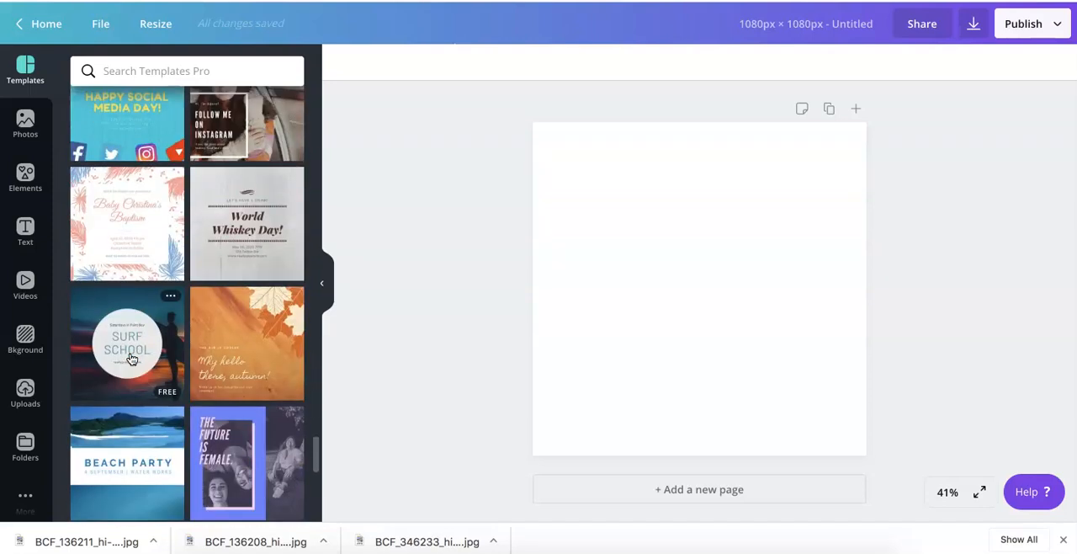
scroll(127, 337, "up", 3)
left_click(124, 254)
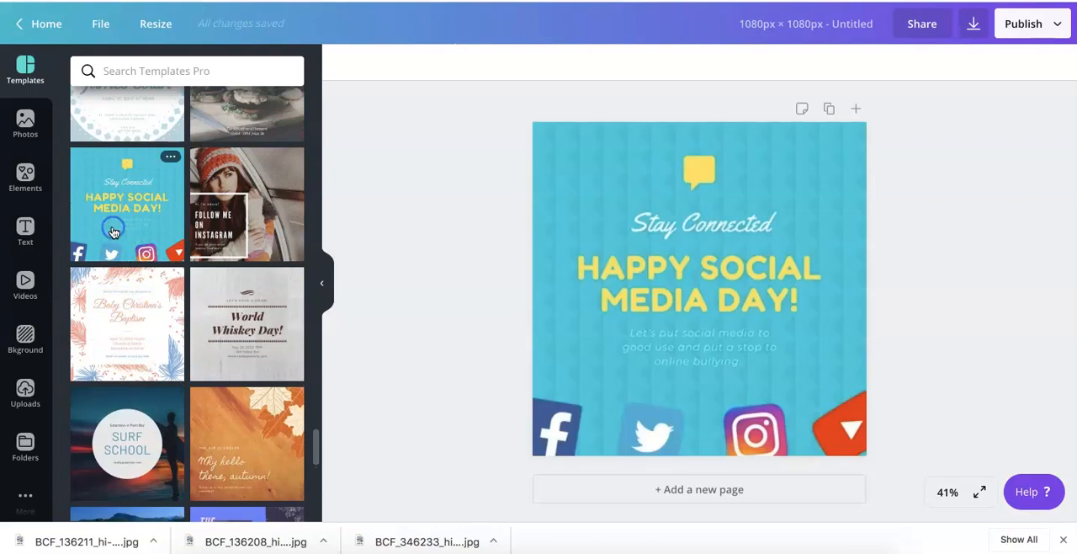
- Delete the template's text group and blue background, keeping the social media icons
left_click(640, 281)
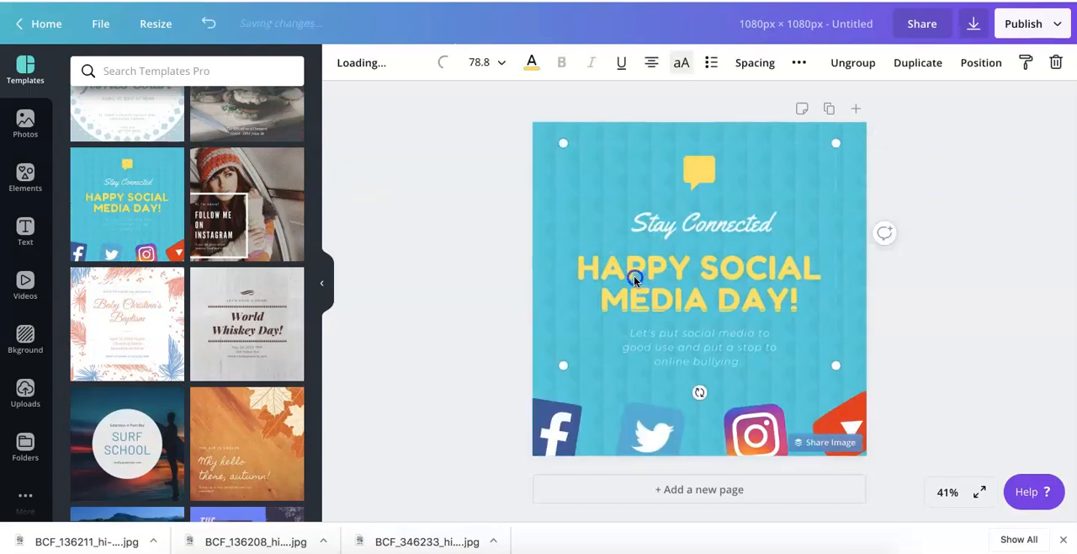
key("Delete")
key("Delete")
left_click(641, 267)
key("Delete")
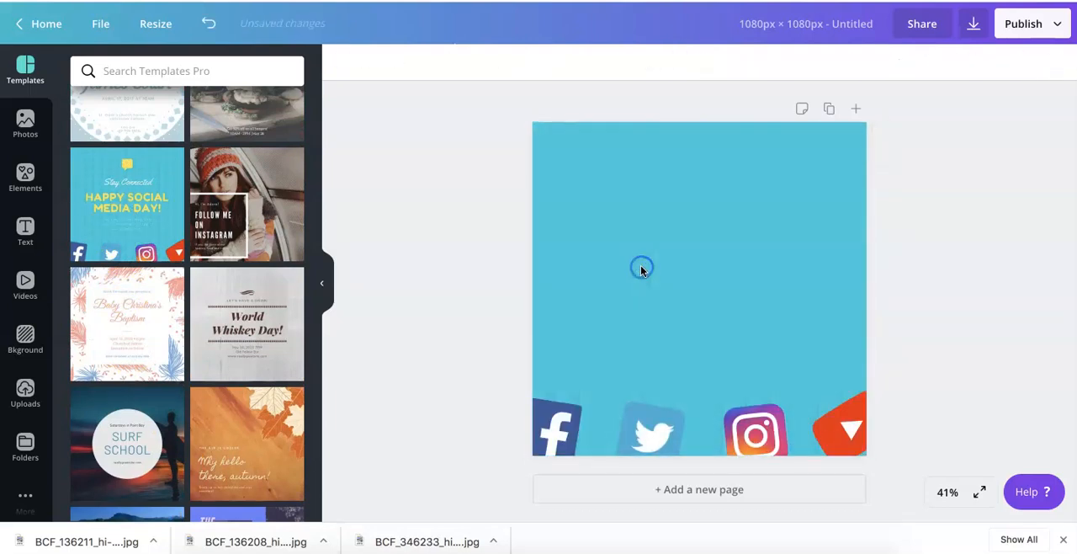
left_click(641, 267)
key("Delete")
left_click(444, 259)
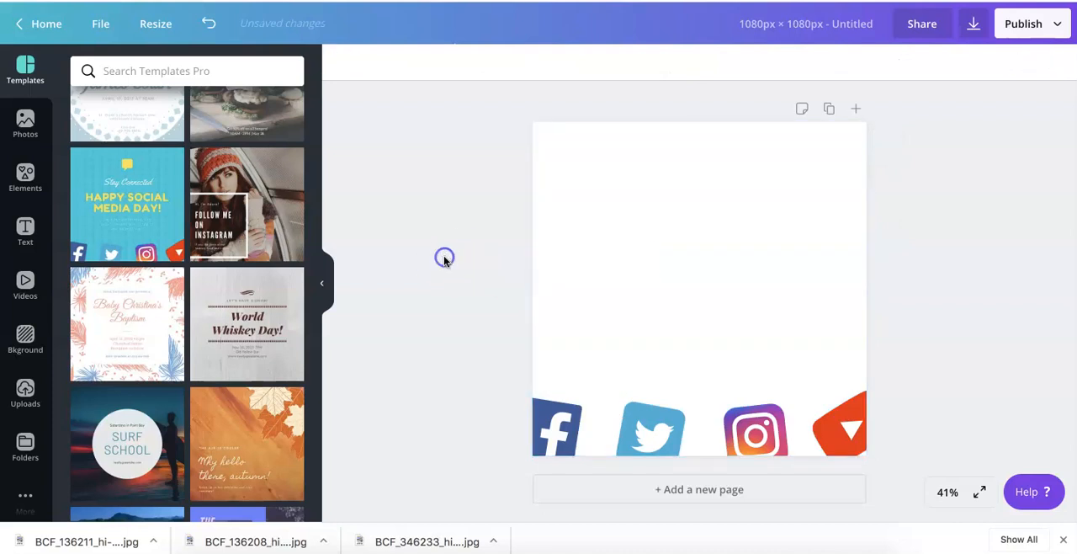
- Place the uploaded spinning reel image on the page as its full background
left_click(25, 122)
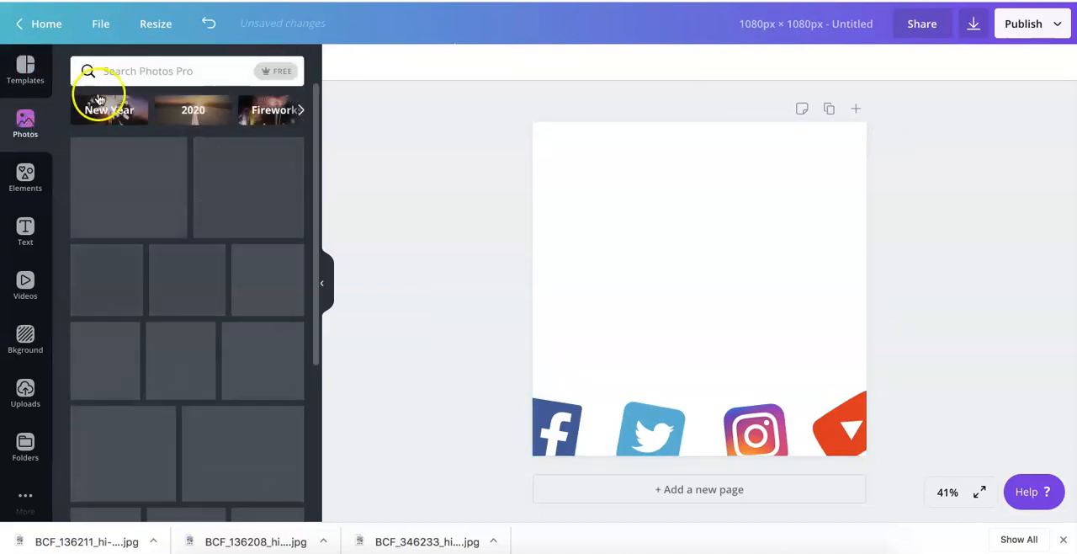
left_click(27, 392)
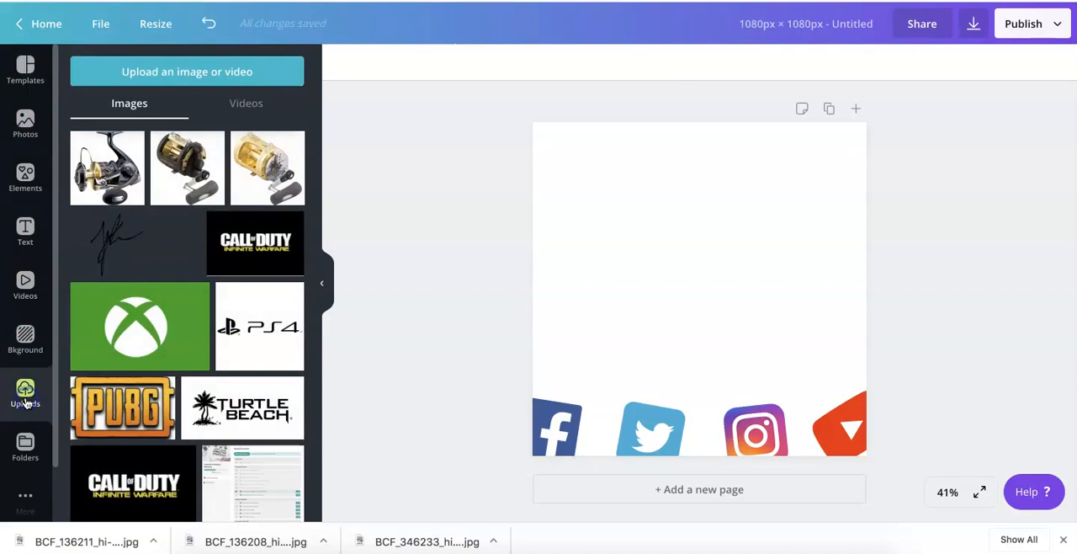
left_click_drag(107, 173, 541, 157)
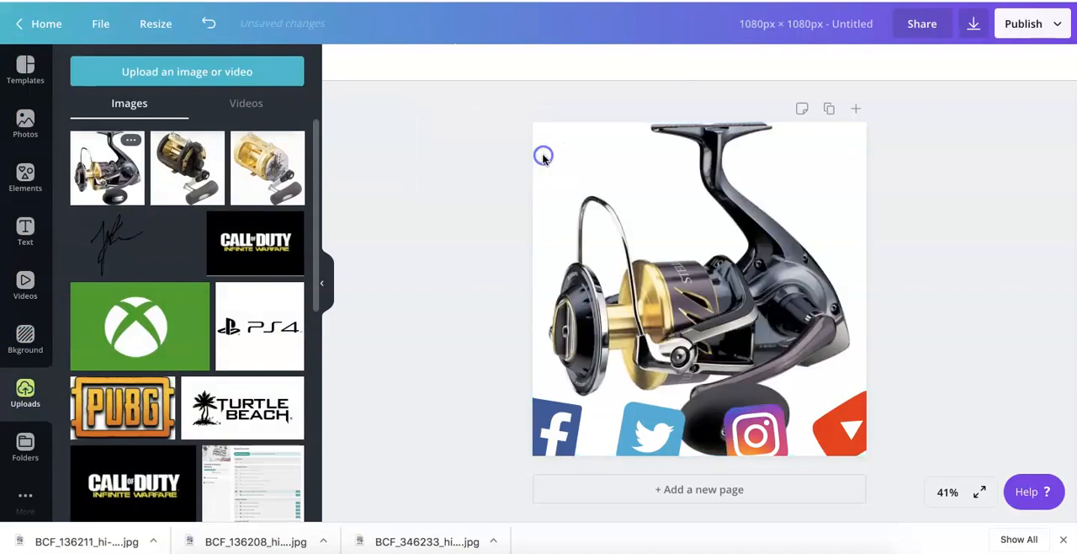
- Delete the Facebook, Twitter, Instagram and red play icons, and remove the reel background image from the page
left_click(560, 427)
key("Delete")
left_click(597, 423)
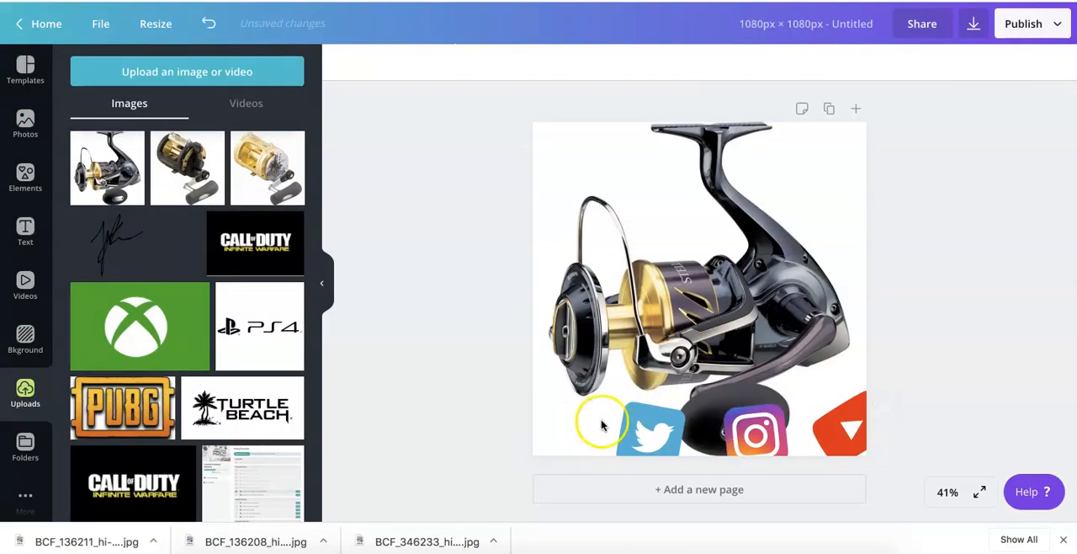
left_click(623, 421)
key("Delete")
left_click(751, 433)
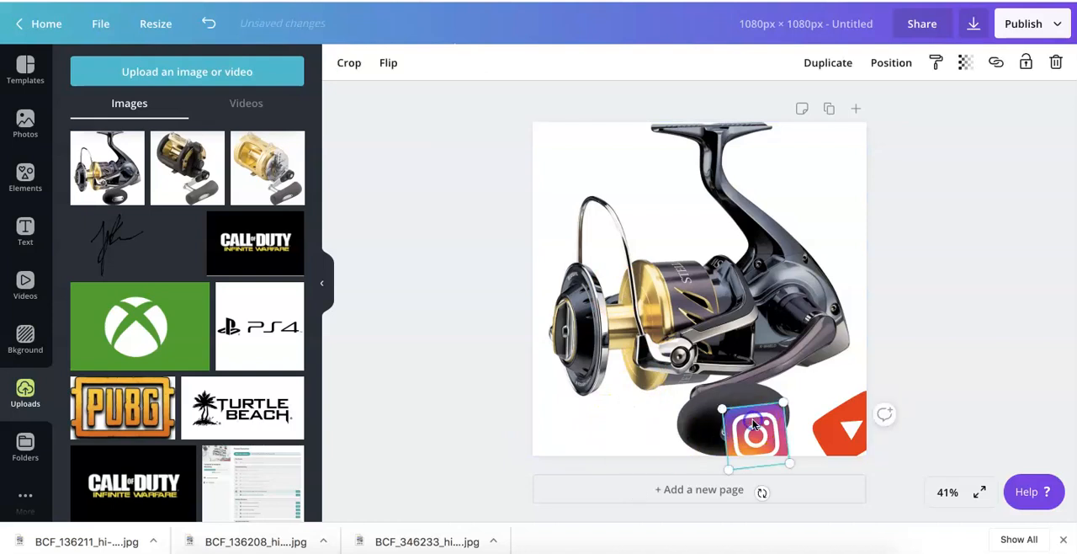
key("Delete")
left_click(820, 425)
key("Delete")
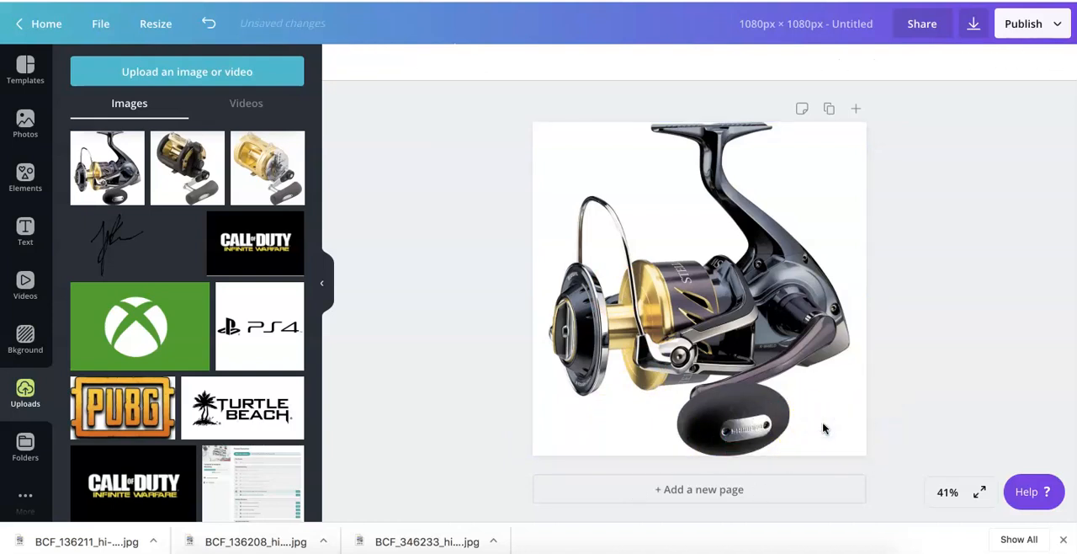
left_click(753, 273)
key("Delete")
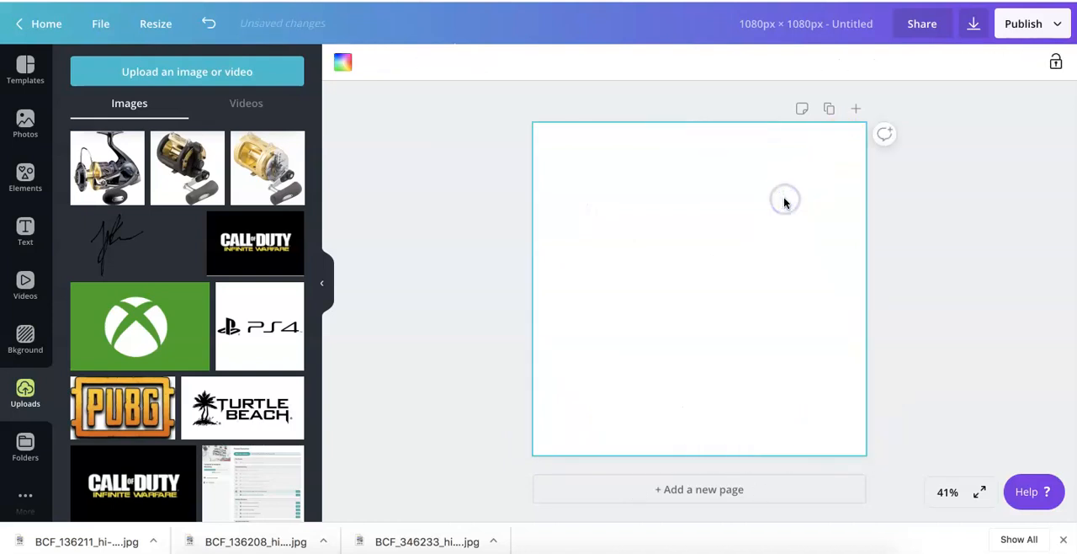
- Browse further through the general design templates for a layout suited to the product ad
left_click(26, 67)
scroll(143, 286, "down", 5)
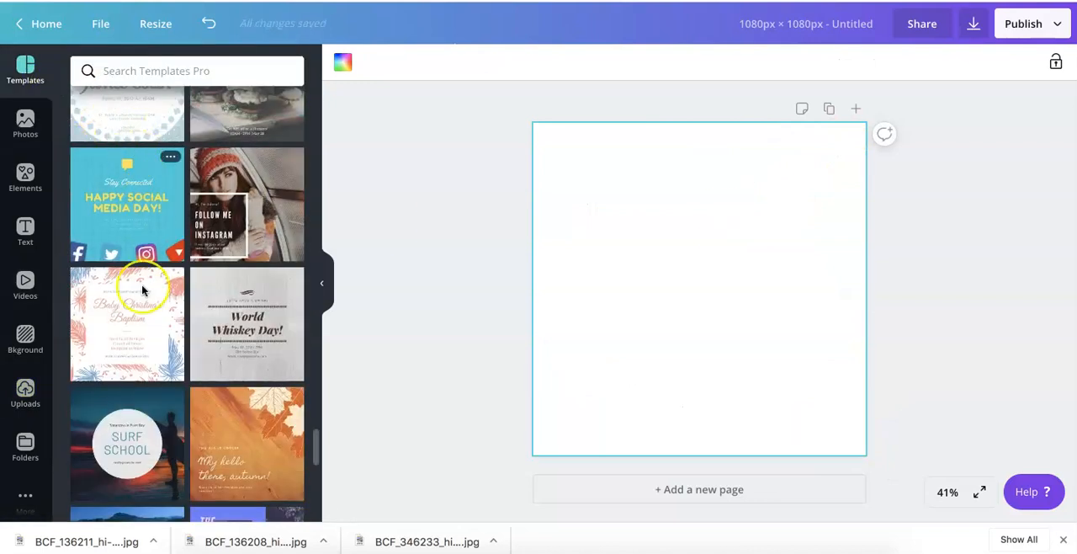
scroll(142, 289, "down", 5)
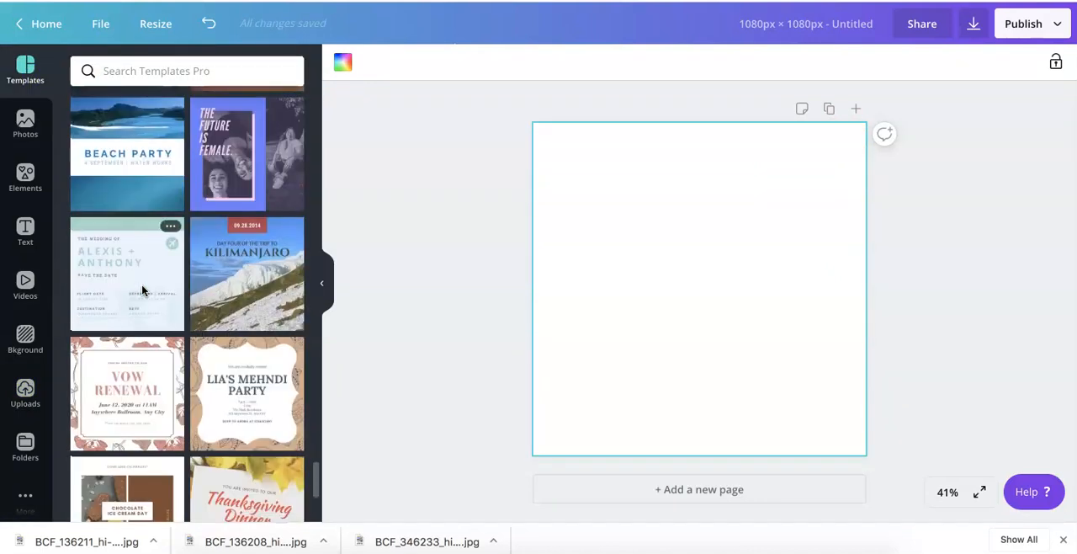
scroll(141, 290, "down", 6)
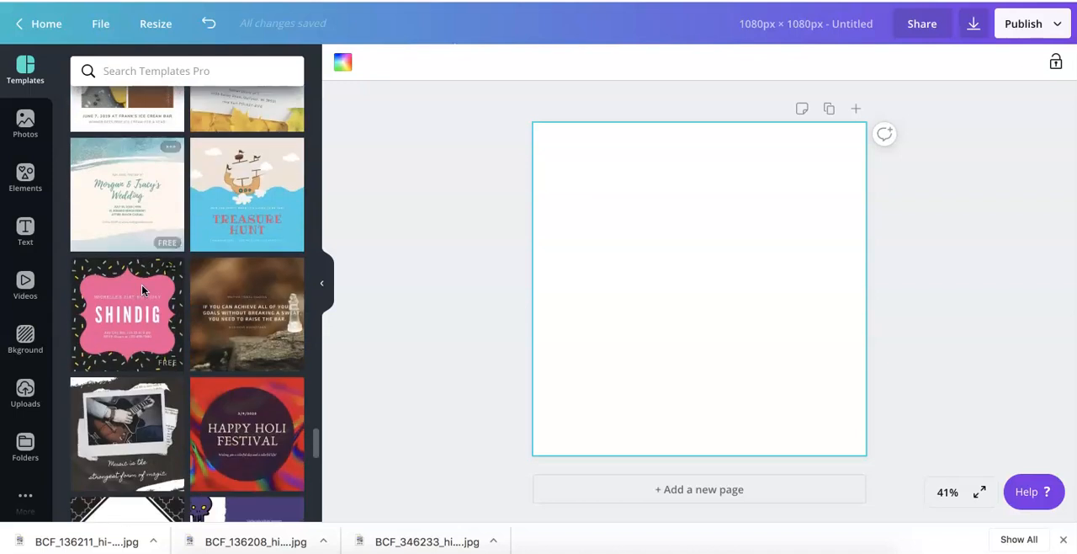
scroll(141, 290, "down", 6)
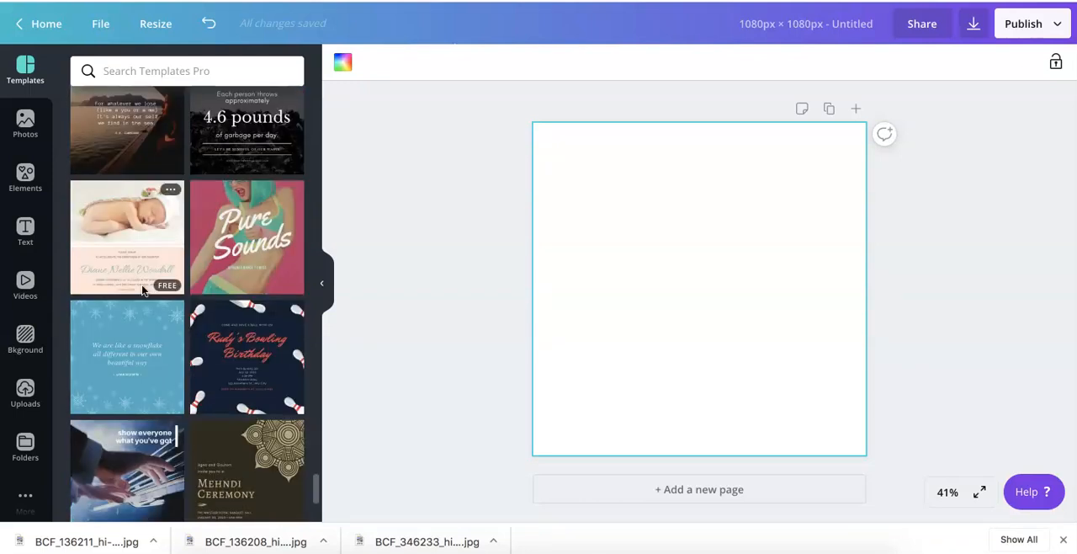
scroll(142, 290, "down", 7)
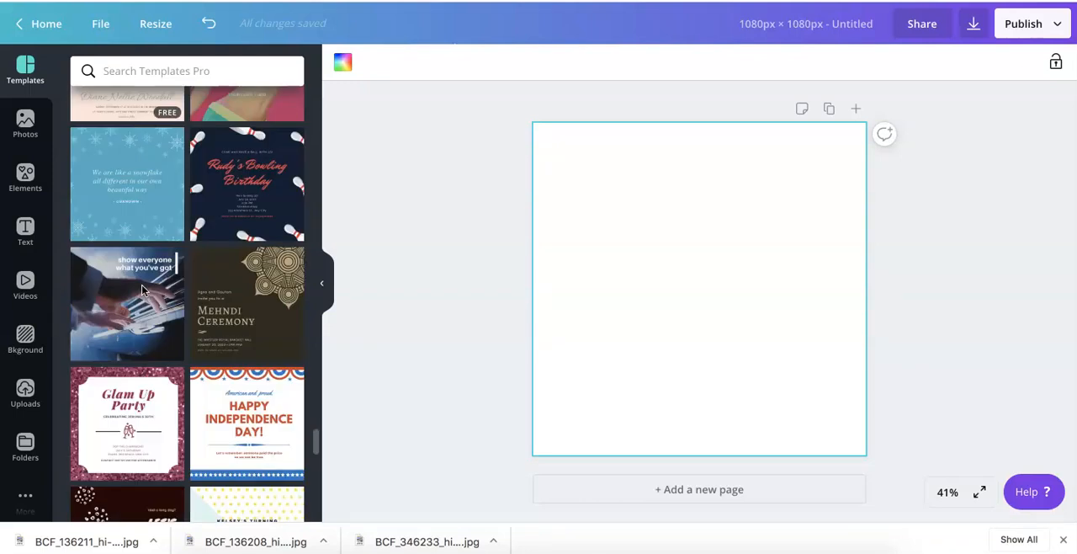
scroll(142, 290, "down", 4)
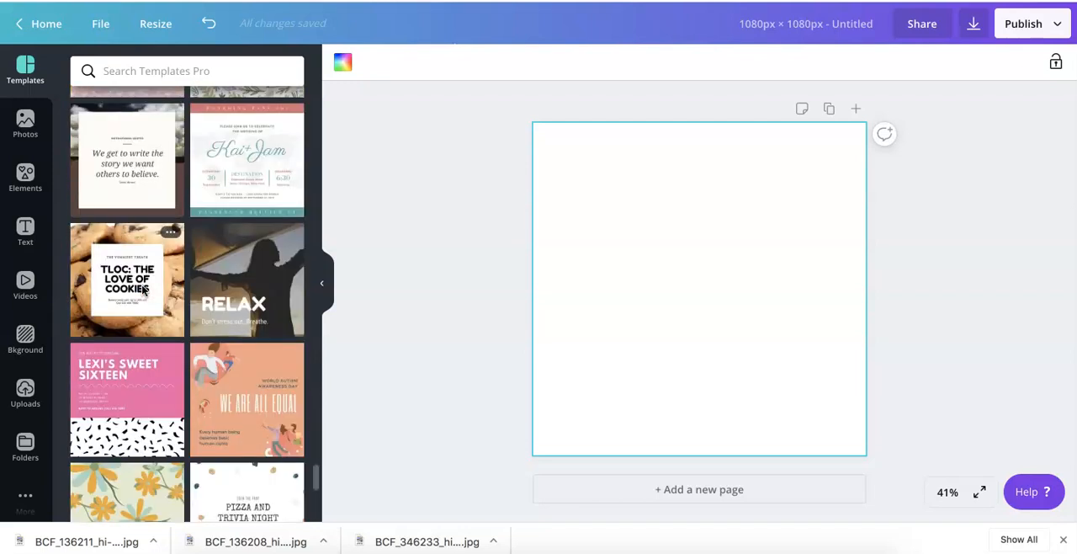
scroll(142, 289, "down", 5)
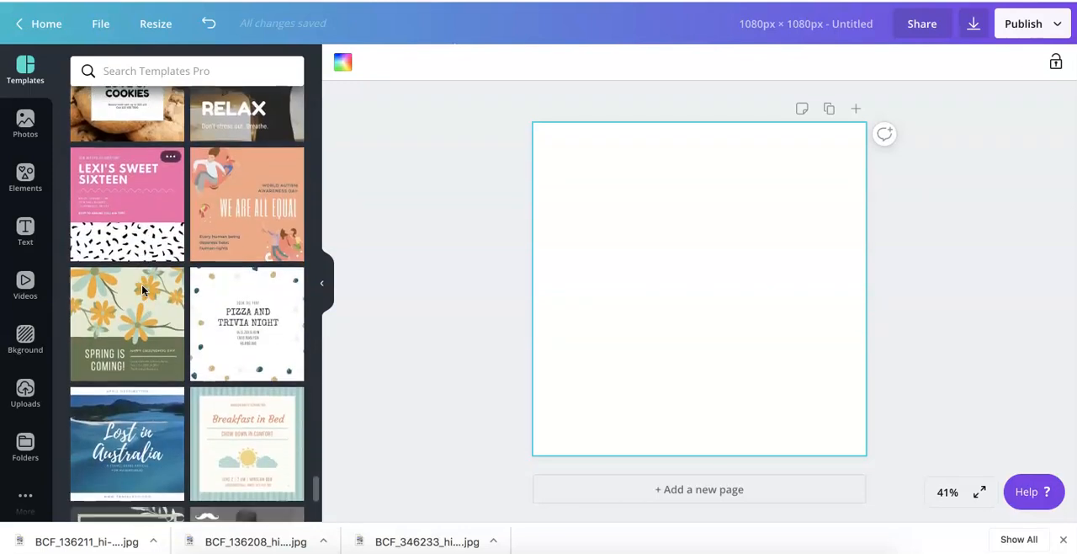
scroll(143, 290, "down", 6)
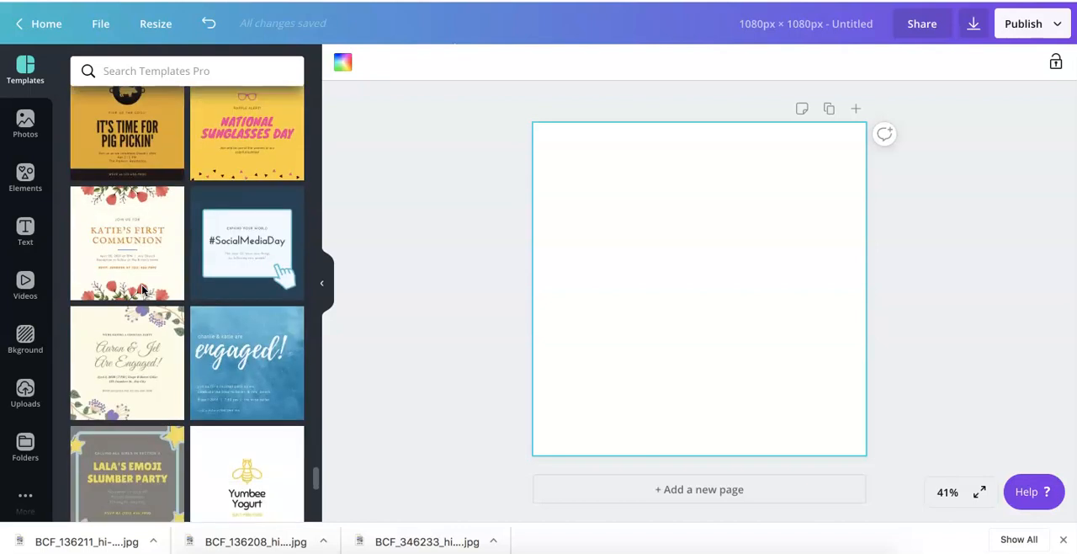
scroll(143, 291, "down", 6)
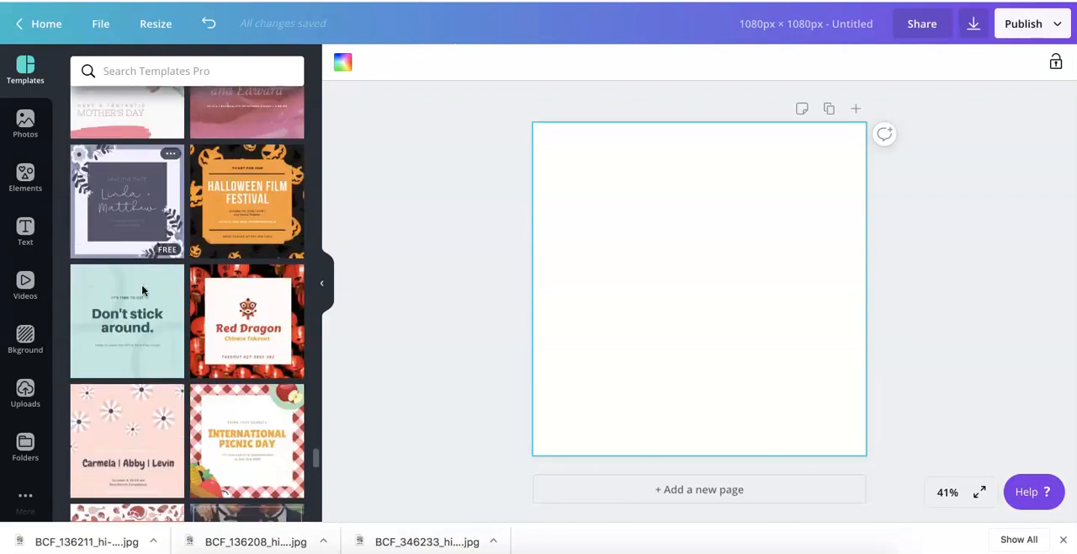
scroll(142, 289, "down", 4)
- Search the templates for "on sale", apply the "Spring Fling Sale" template with the flower photo and select its background photo
left_click(133, 70)
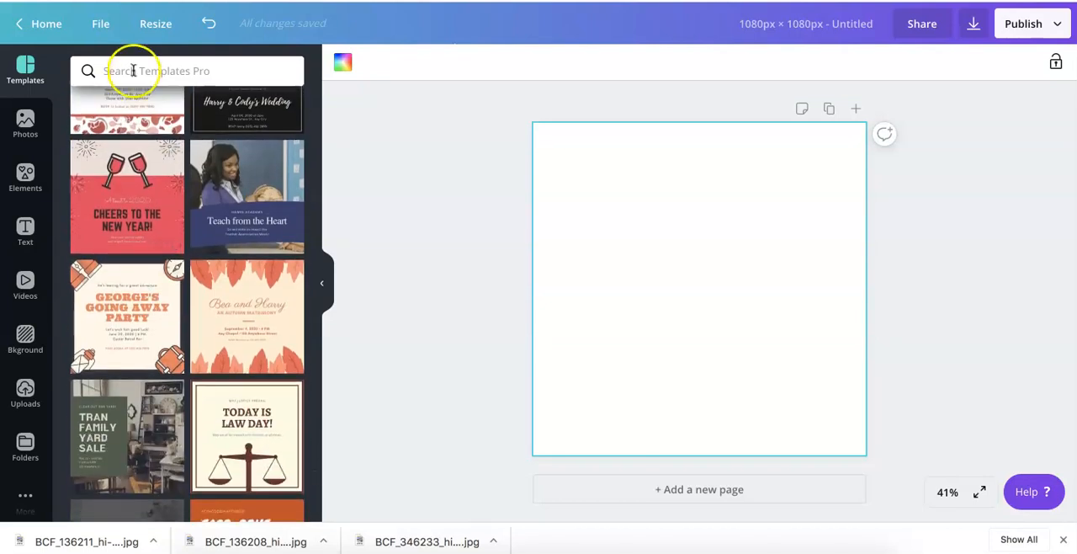
type("on sale")
key("Return")
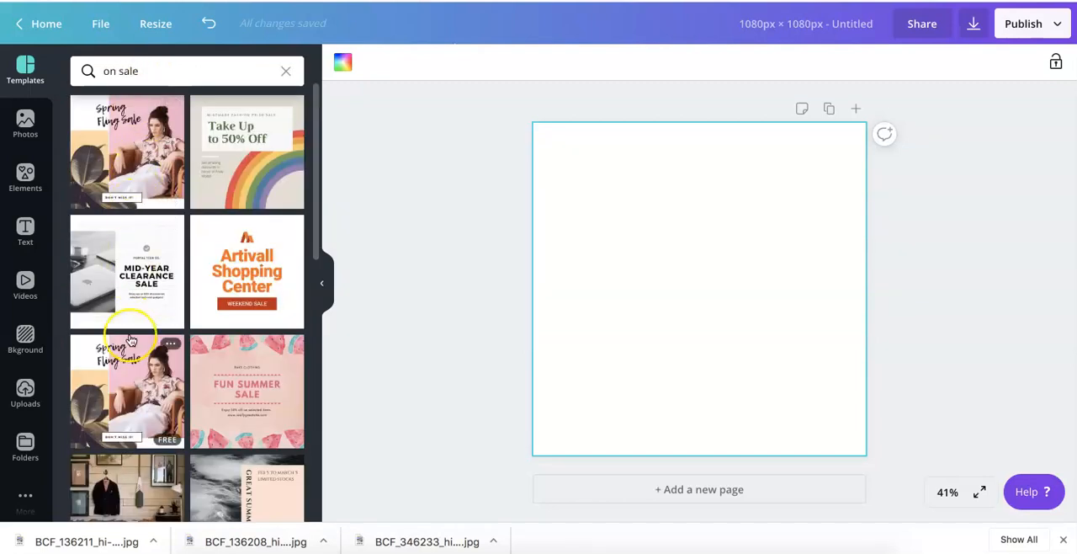
scroll(130, 337, "down", 3)
scroll(130, 339, "down", 1)
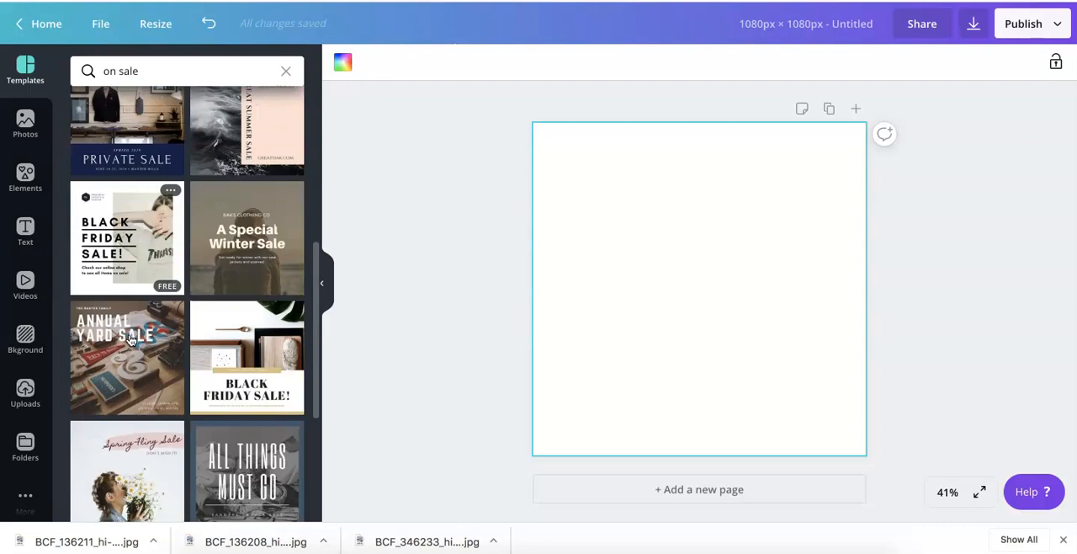
scroll(130, 339, "down", 2)
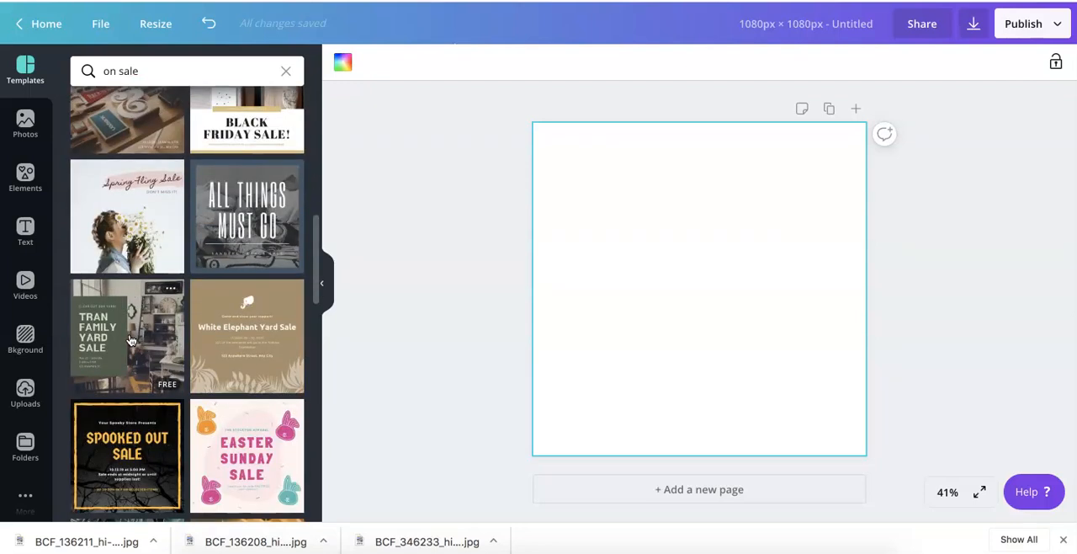
left_click(103, 238)
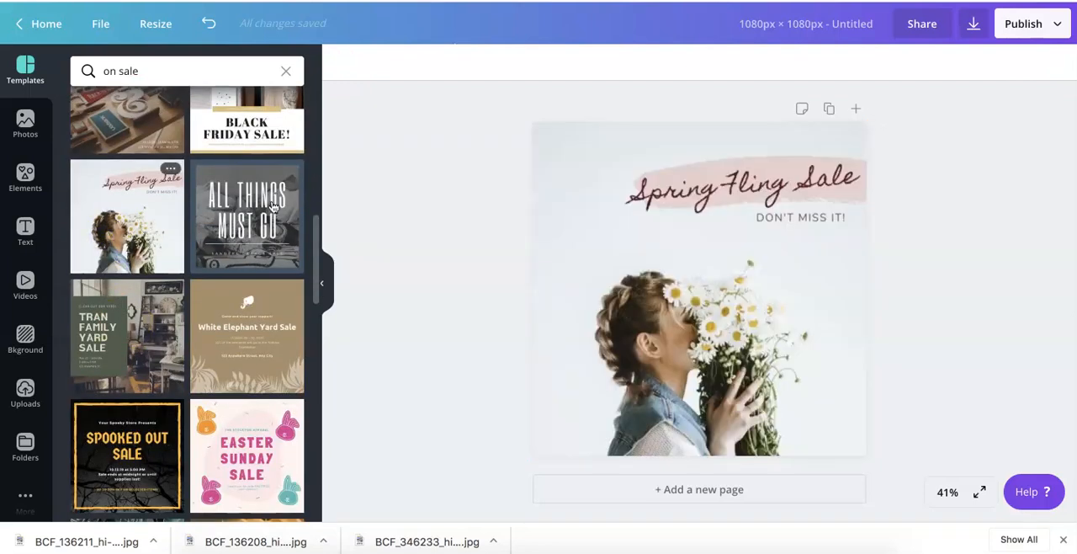
left_click(683, 326)
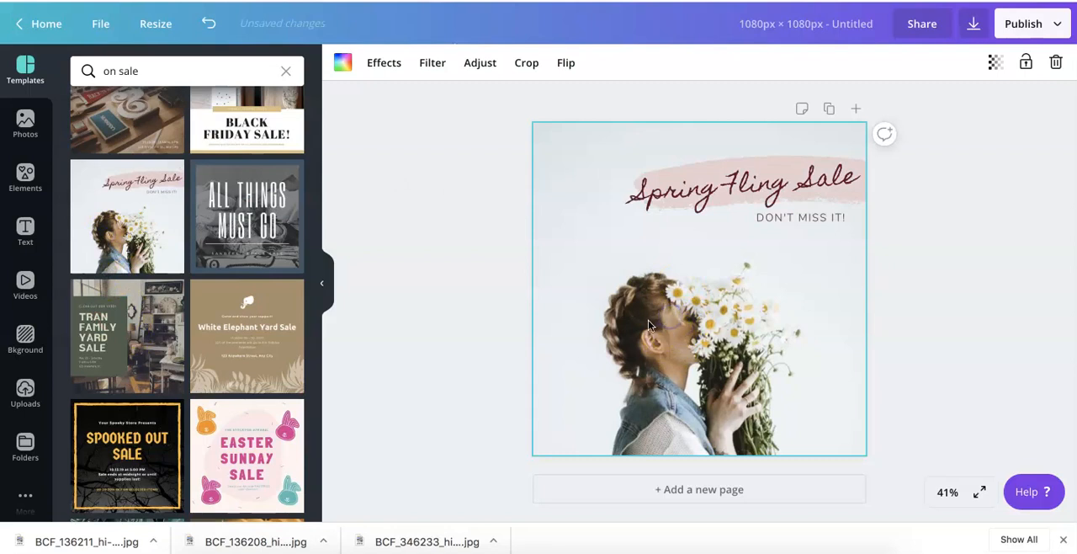
- Delete the flower photo from the background and move the "Spring Fling Sale" heading group to the lower edge of the page
left_click(443, 325)
left_click(673, 333)
key("Delete")
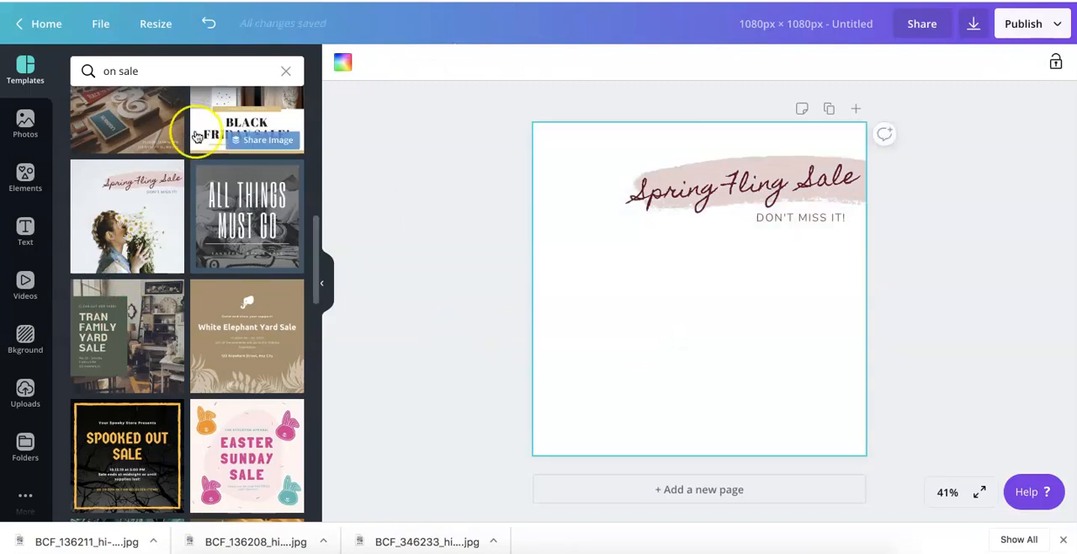
left_click_drag(716, 192, 634, 416)
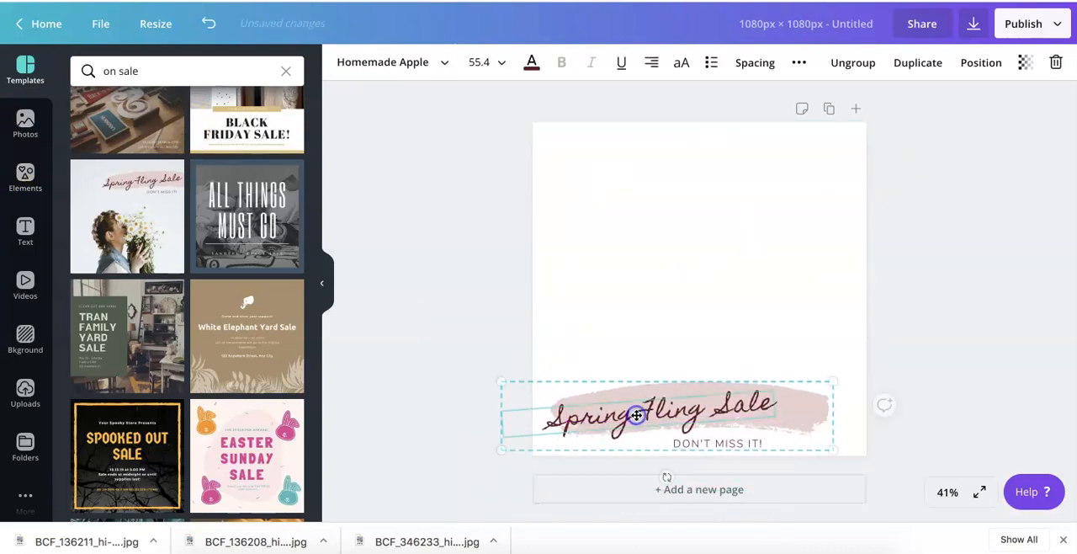
- Replace the "Spring Fling Sale" heading text with "FREE SHIPPING" and set its font to Anton
double_click(622, 413)
type("On .")
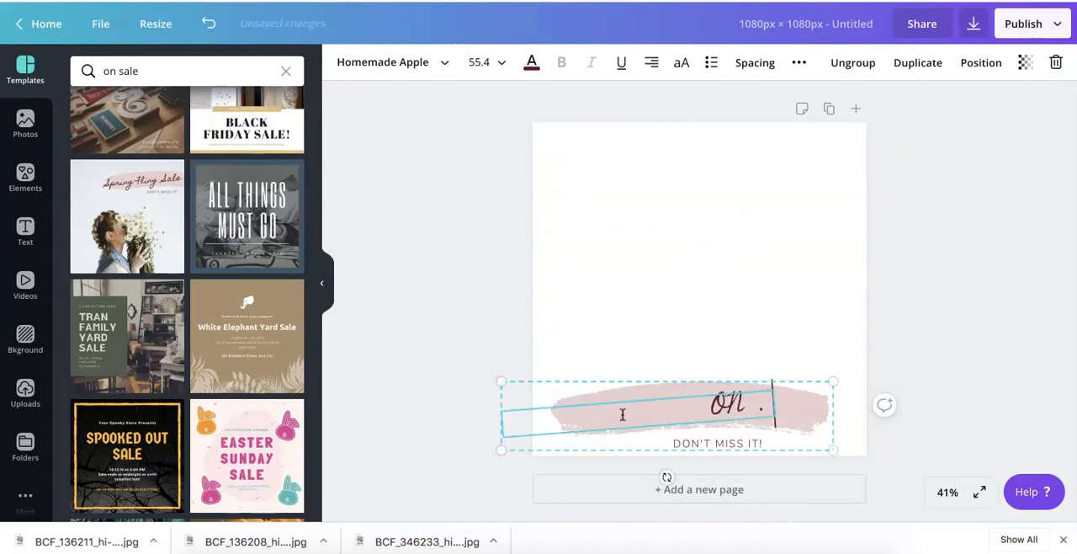
type("EE SHIPPING")
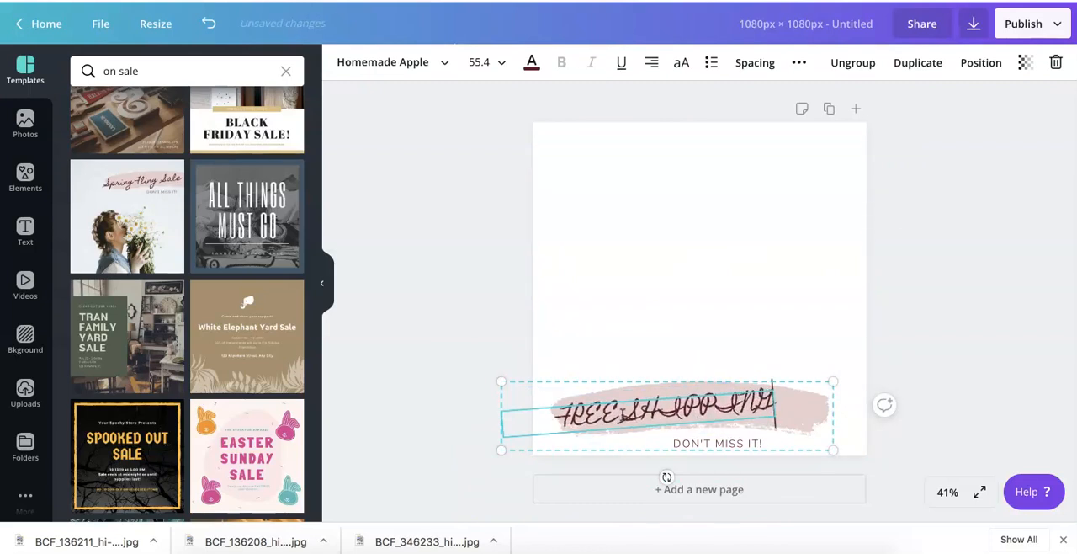
left_click(440, 61)
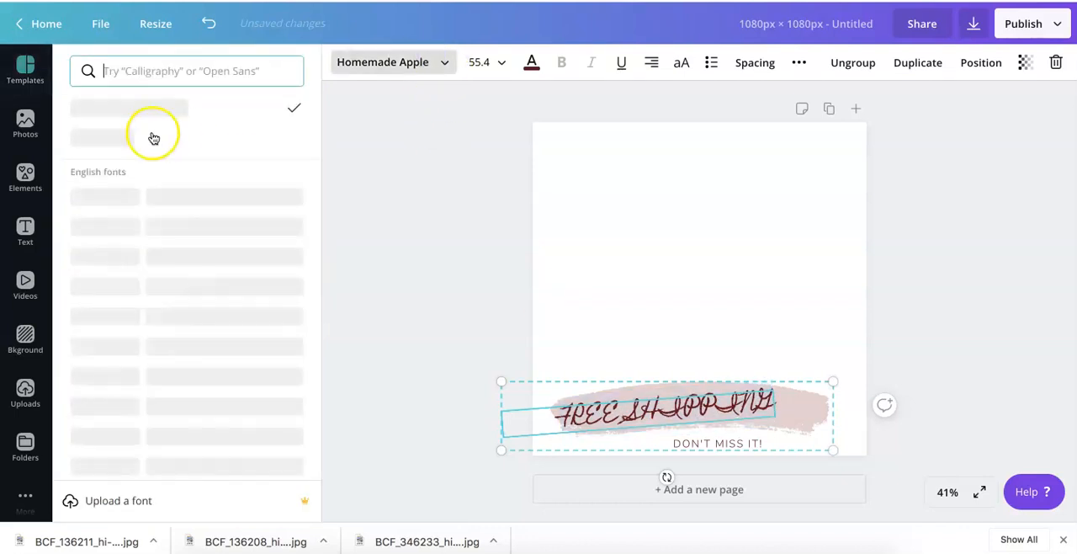
type("anton")
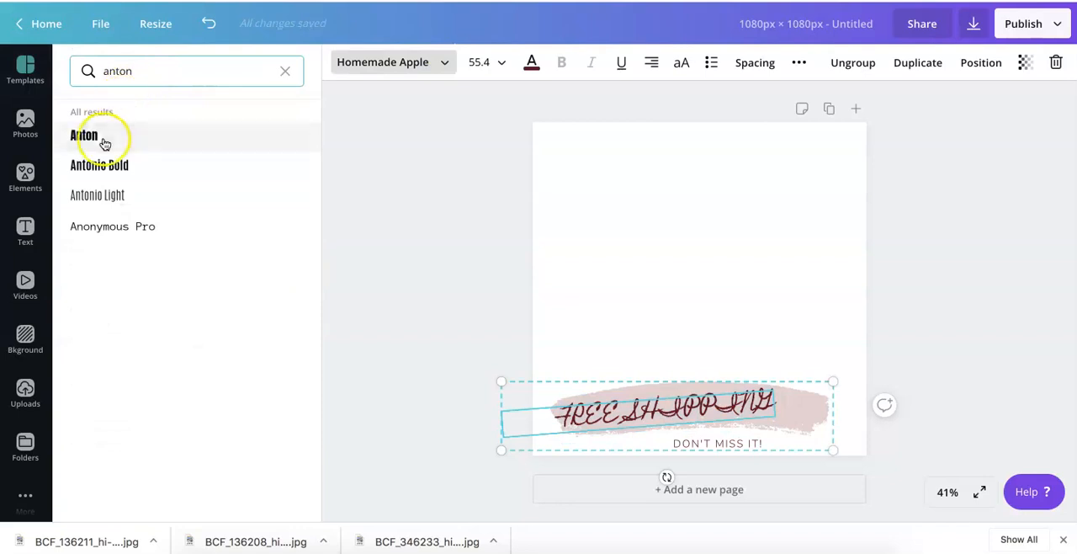
left_click(99, 137)
left_click(377, 289)
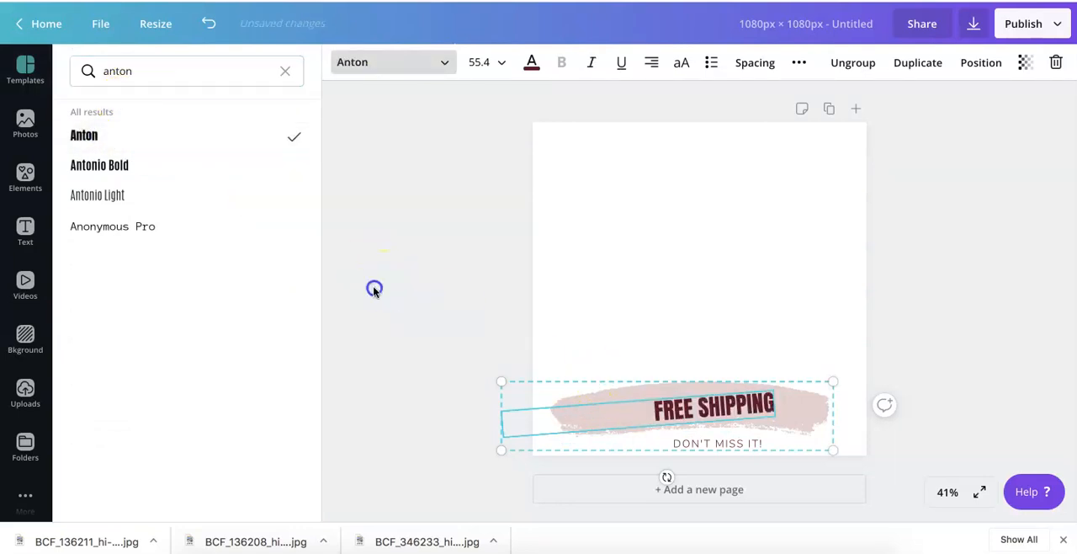
- Enlarge the "FREE SHIPPING" banner group slightly and reposition it roughly centred along the page's lower edge
left_click(661, 409)
mouse_move(499, 450)
left_mouse_down()
mouse_move(451, 453)
mouse_move(484, 448)
left_mouse_up()
left_click(425, 325)
left_click(664, 370)
mouse_move(664, 380)
left_mouse_down()
mouse_move(695, 388)
mouse_move(673, 387)
left_mouse_up()
left_click(437, 349)
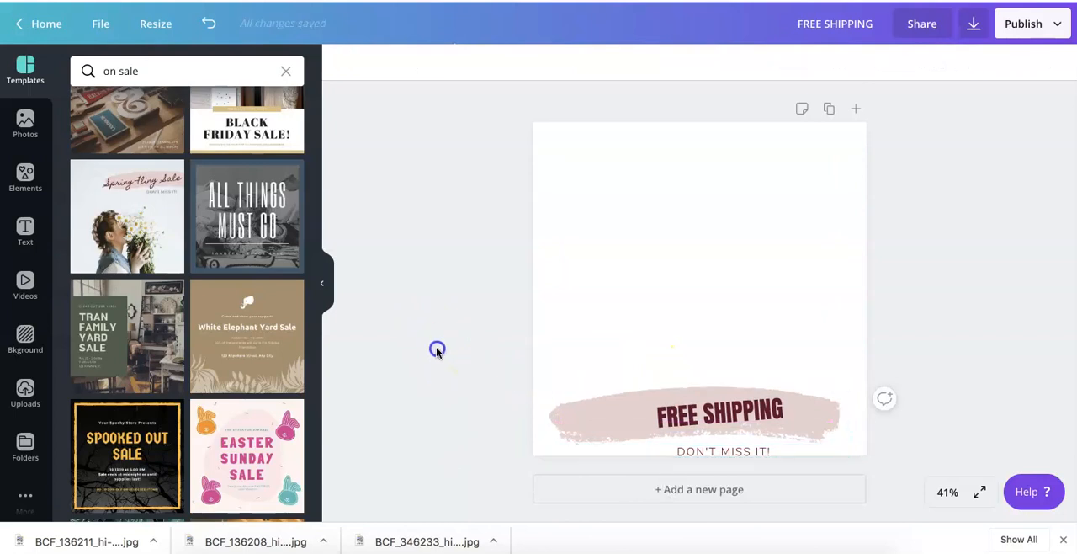
left_click_drag(606, 388, 623, 392)
left_click(402, 289)
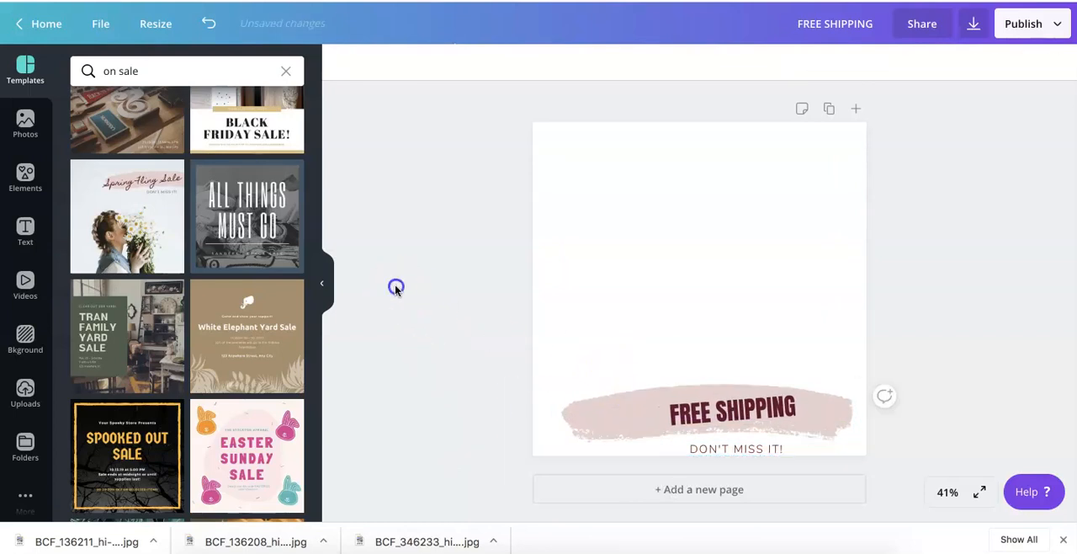
- Try the uploaded spinning reel image as the page's full background, and remove it again
left_click(25, 394)
left_click_drag(107, 143, 563, 129)
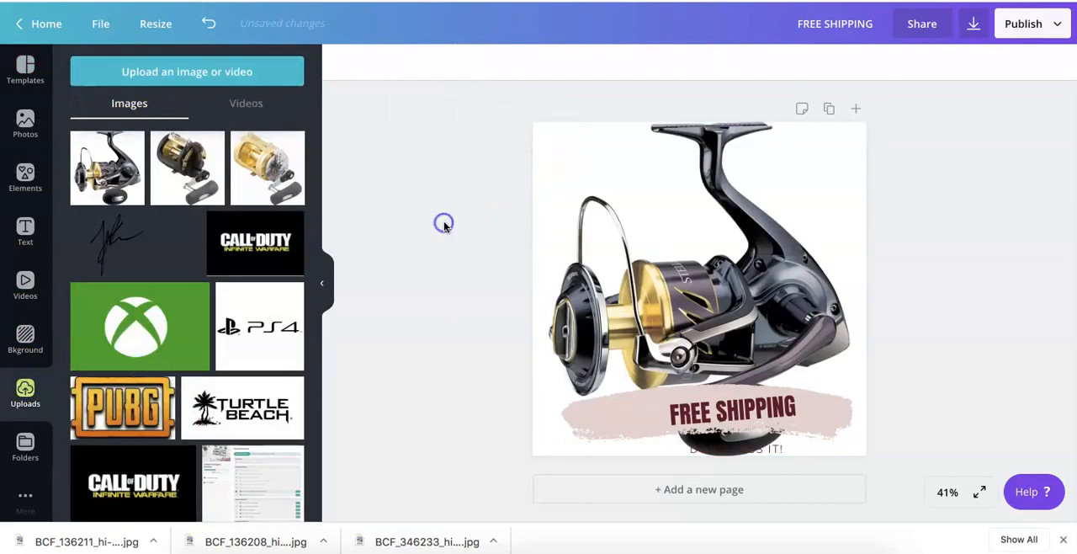
left_click(777, 209)
key("Delete")
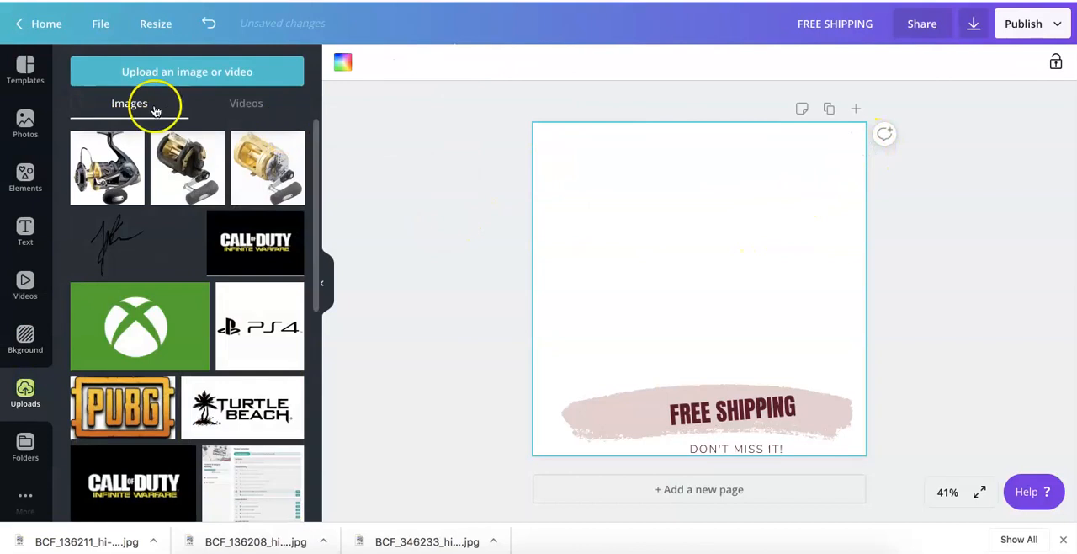
- Add the uploaded spinning reel image as a free element and enlarge it to fill most of the page above the tagline
left_click(106, 167)
left_click_drag(788, 193, 805, 162)
left_click_drag(581, 392, 557, 412)
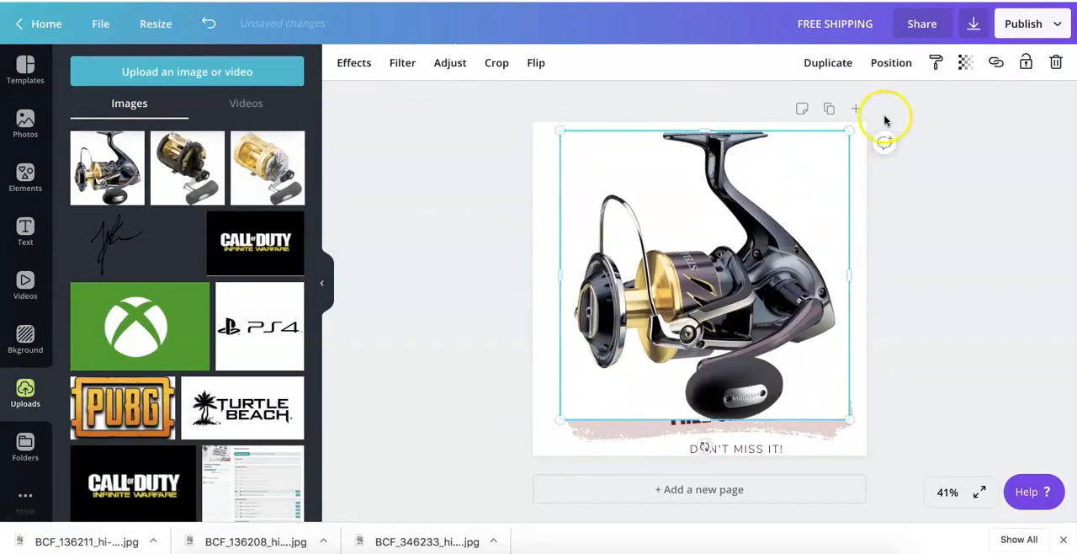
left_click_drag(849, 133, 856, 123)
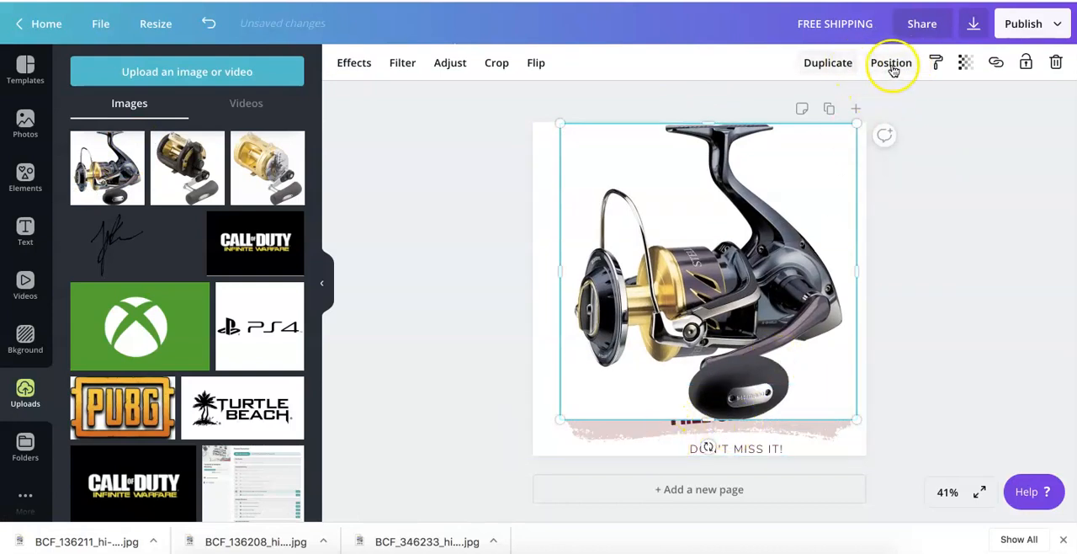
- Send the spinning reel image behind the "FREE SHIPPING" banner, shrink it slightly and align it with the page's upper edge
left_click(889, 65)
left_click(856, 110)
left_click(1043, 254)
left_click(839, 269)
left_click_drag(857, 124, 831, 145)
left_click_drag(782, 199, 789, 173)
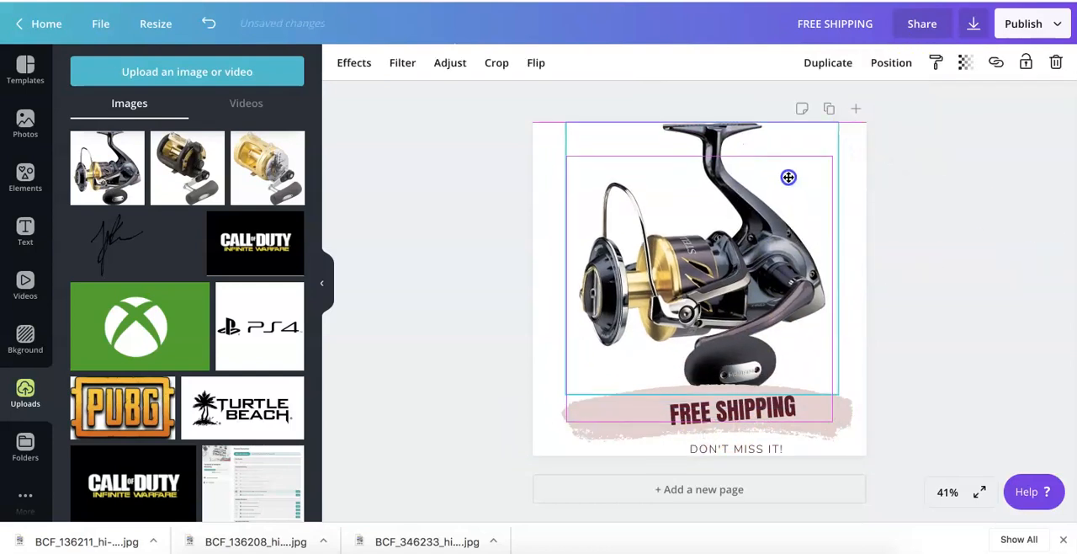
left_click(462, 216)
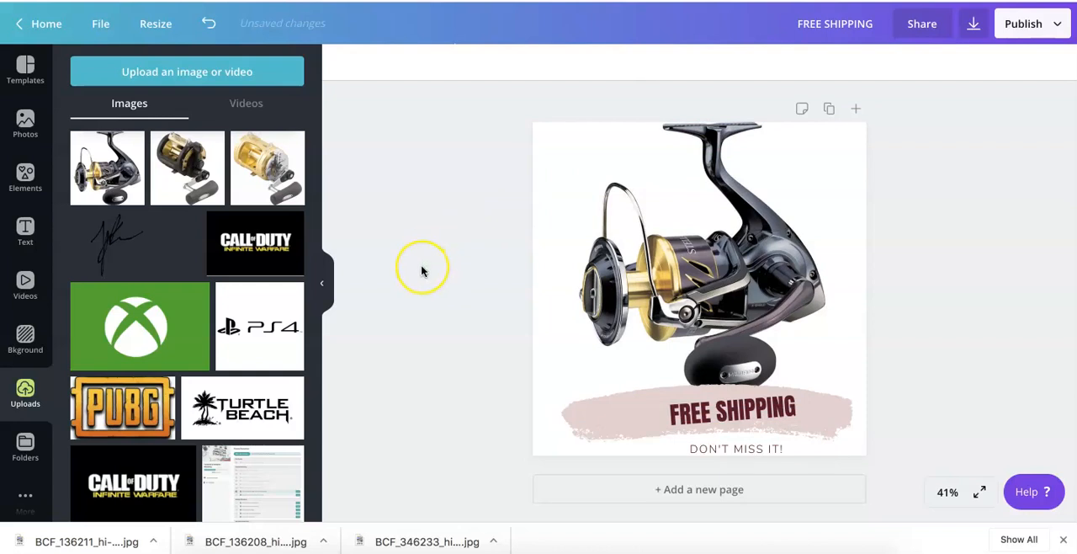
- Download the spinning reel design as a PNG and return to editing it
left_click(972, 25)
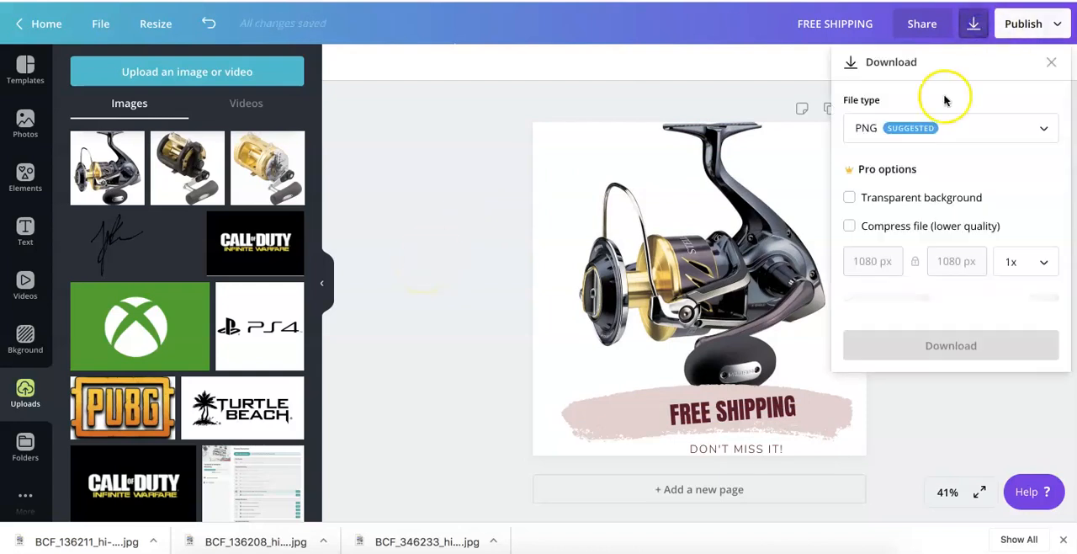
left_click(929, 306)
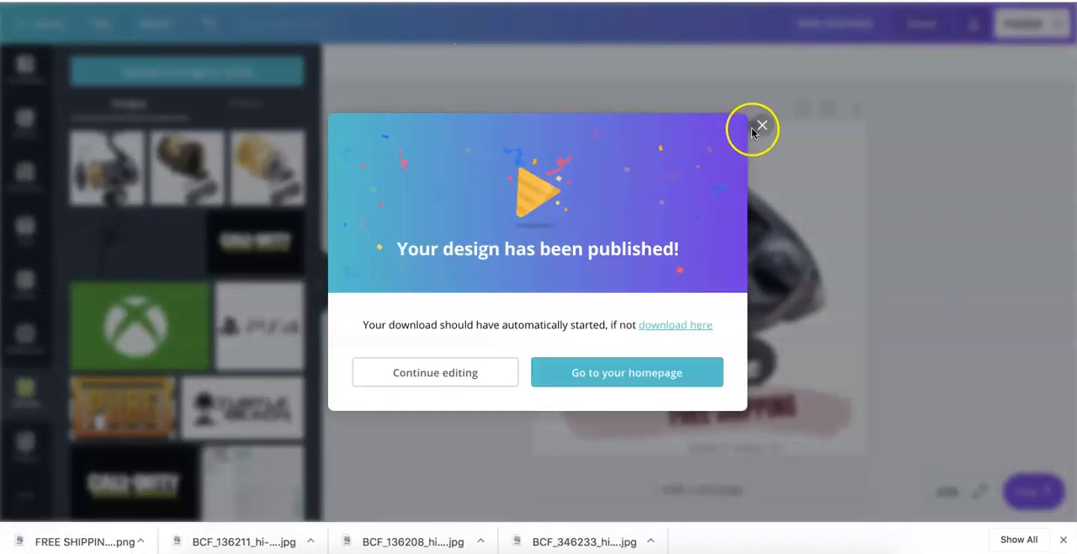
left_click(760, 126)
- Replace the spinning reel picture with the uploaded black and gold reel image and download this version as a PNG
left_click_drag(190, 173, 598, 179)
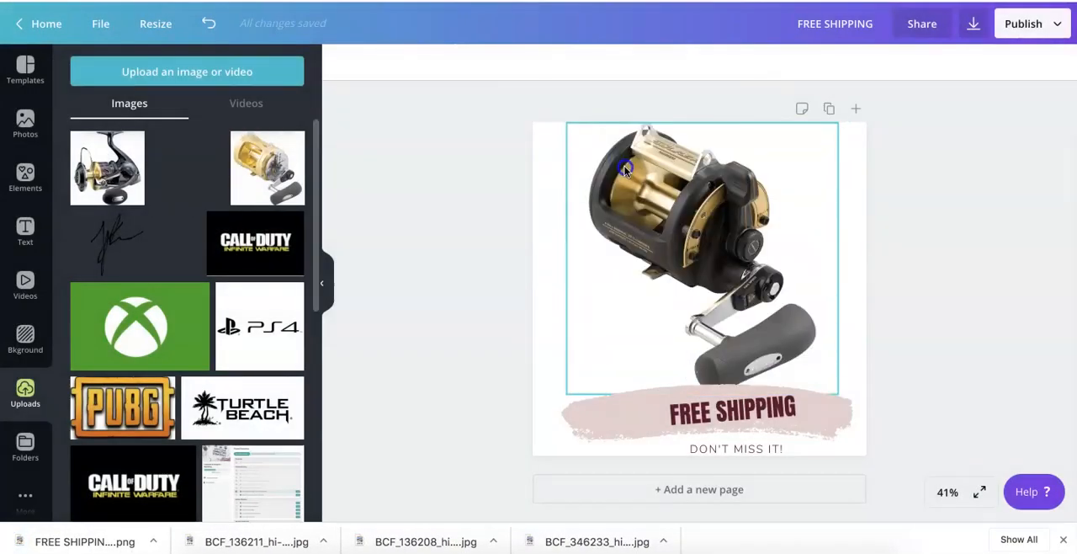
left_click(973, 24)
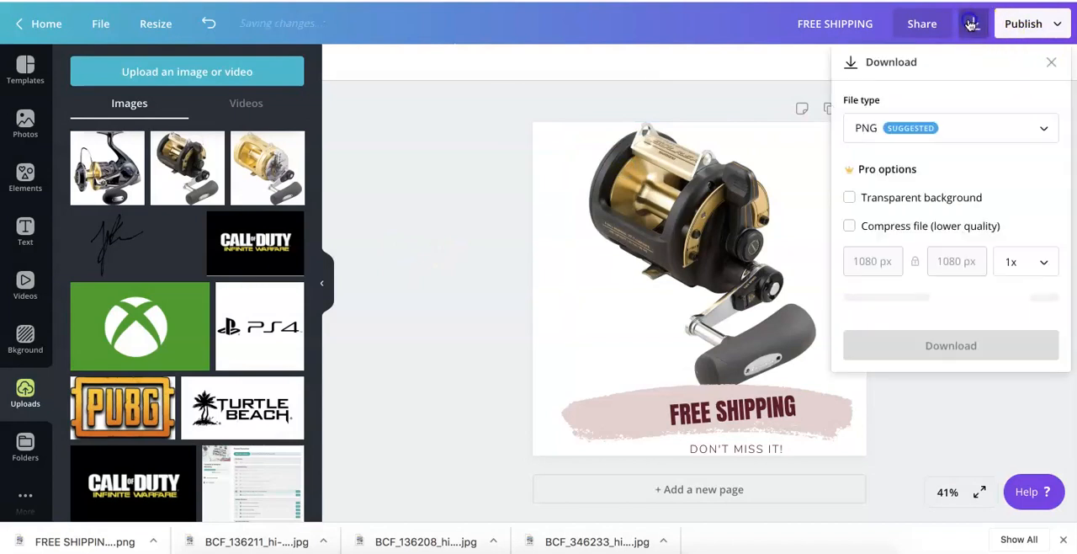
left_click(912, 310)
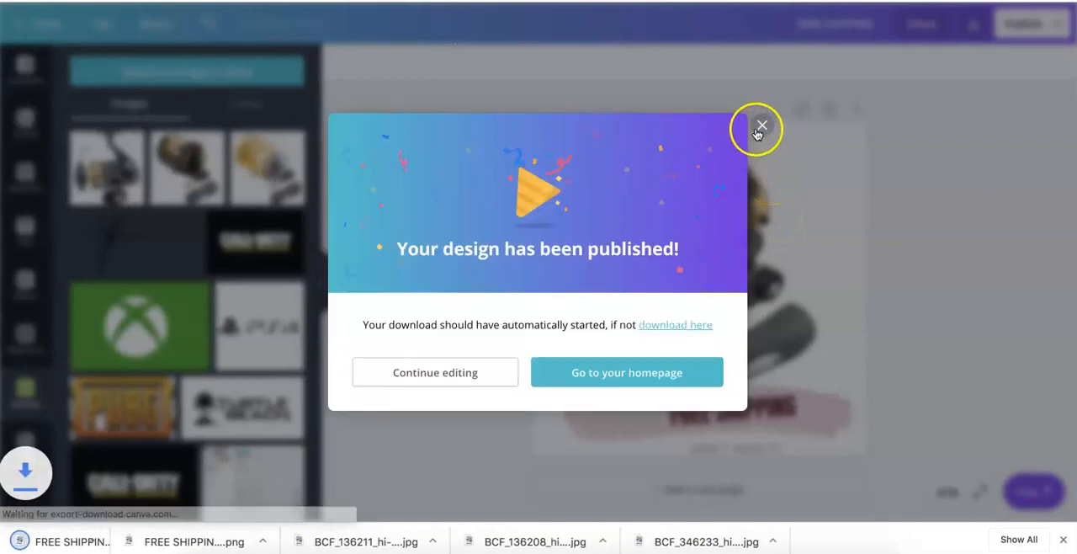
left_click(761, 126)
- Replace the reel picture with the uploaded all-gold reel image, download this version as a PNG and dismiss the browser's downloads bar
left_click_drag(268, 168, 552, 221)
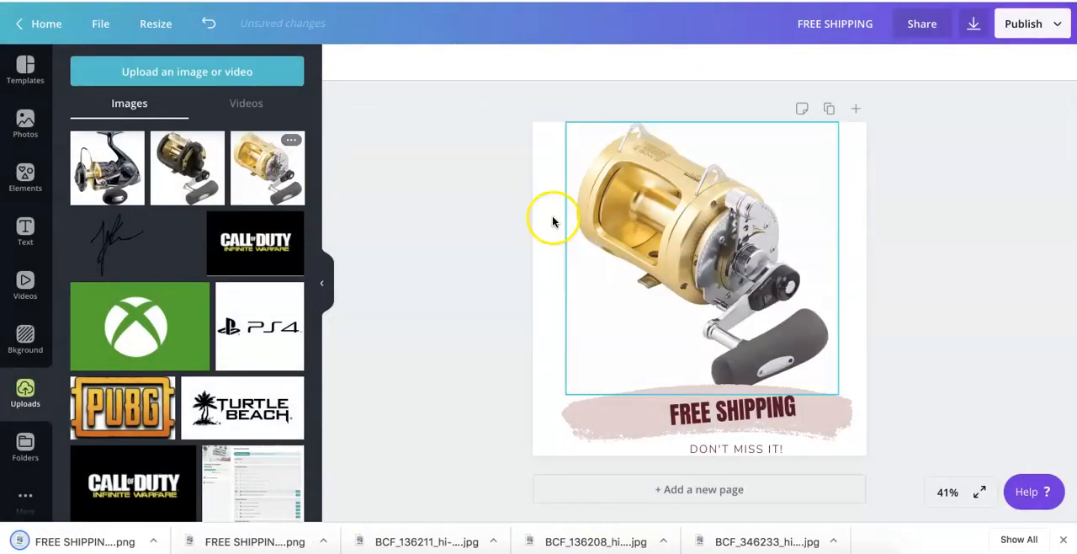
left_click(973, 24)
left_click(932, 310)
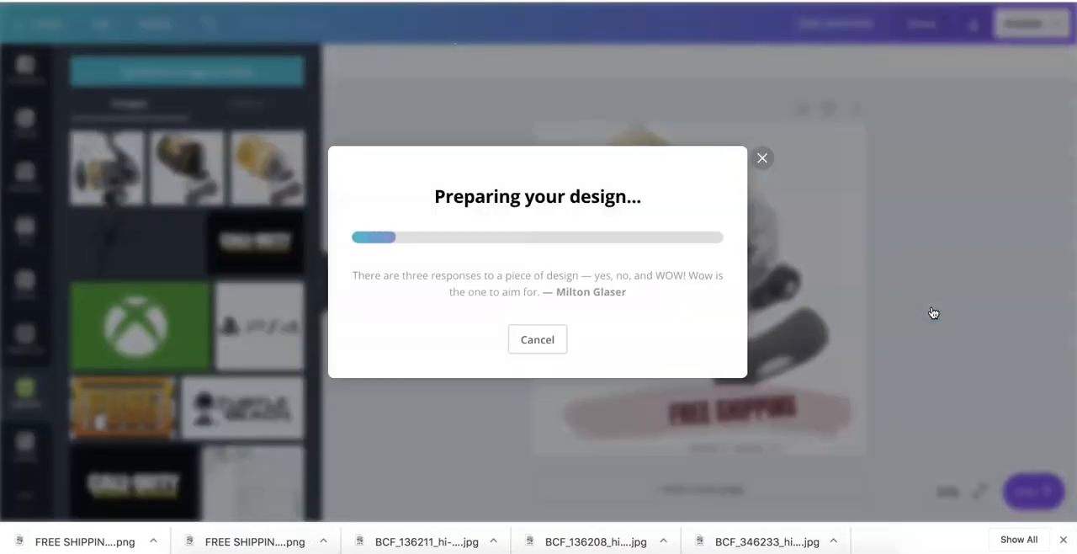
left_click(760, 124)
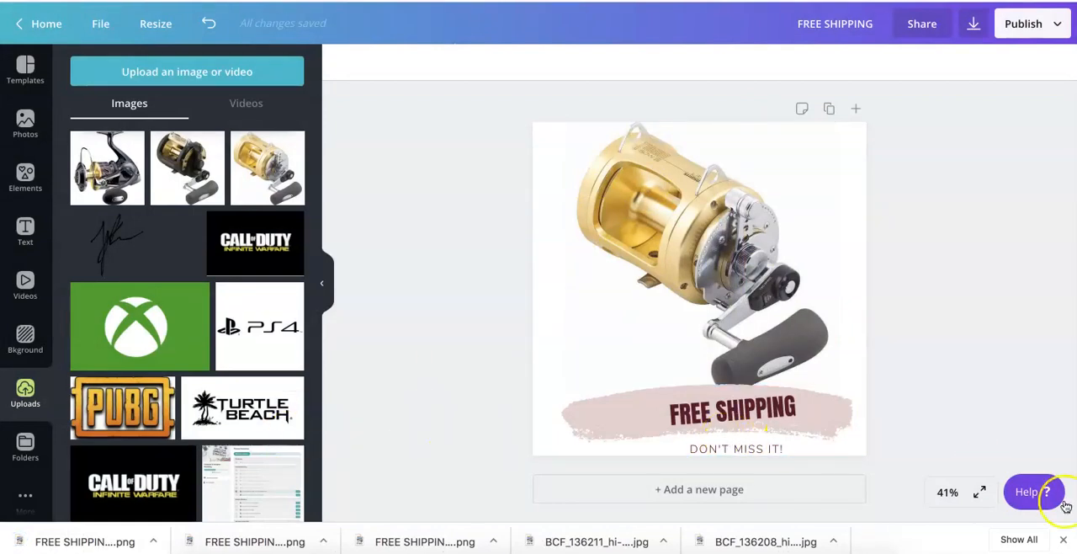
left_click(1063, 539)
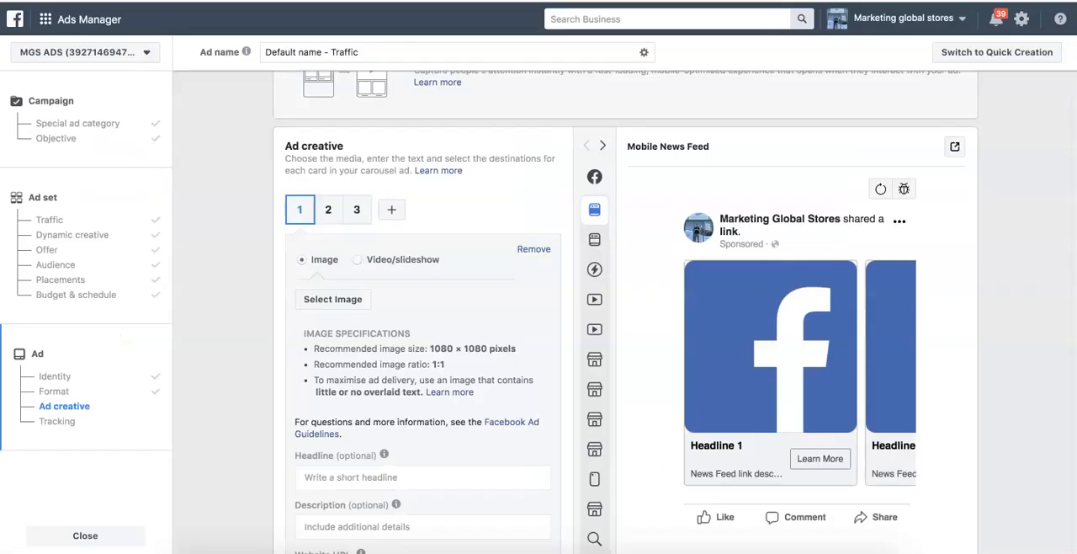
- Switch to Ads Manager and upload "FREE SHIPPING (3).png" from Downloads as the image for carousel card 1
scroll(260, 308, "down", 2)
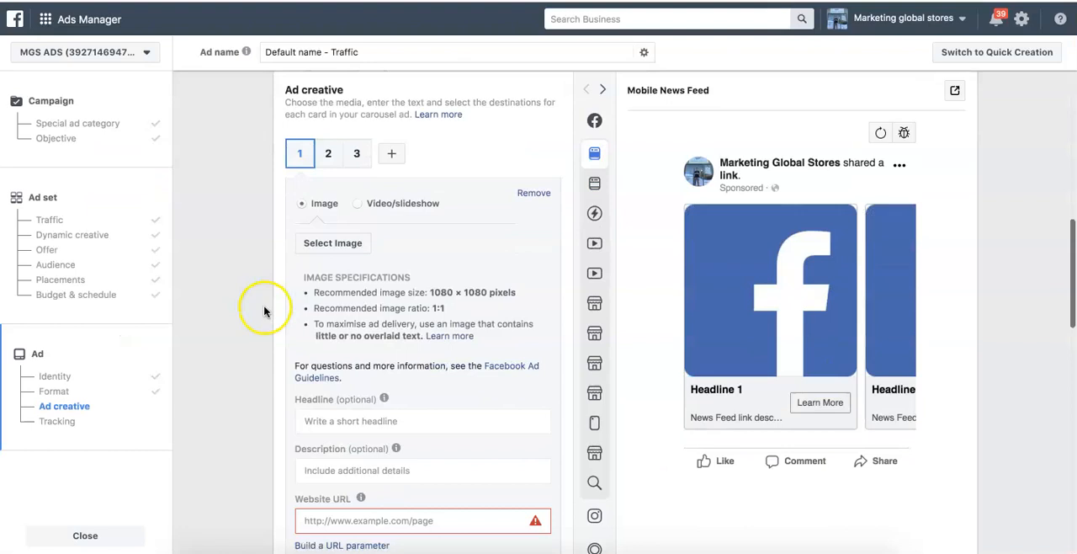
left_click(328, 137)
left_click(357, 137)
left_click(298, 135)
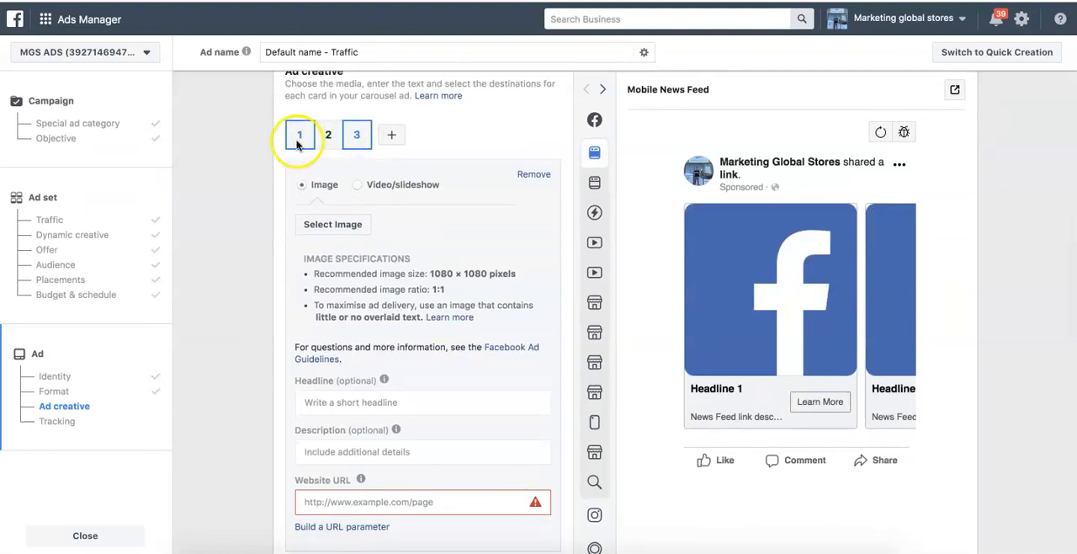
scroll(242, 237, "up", 1)
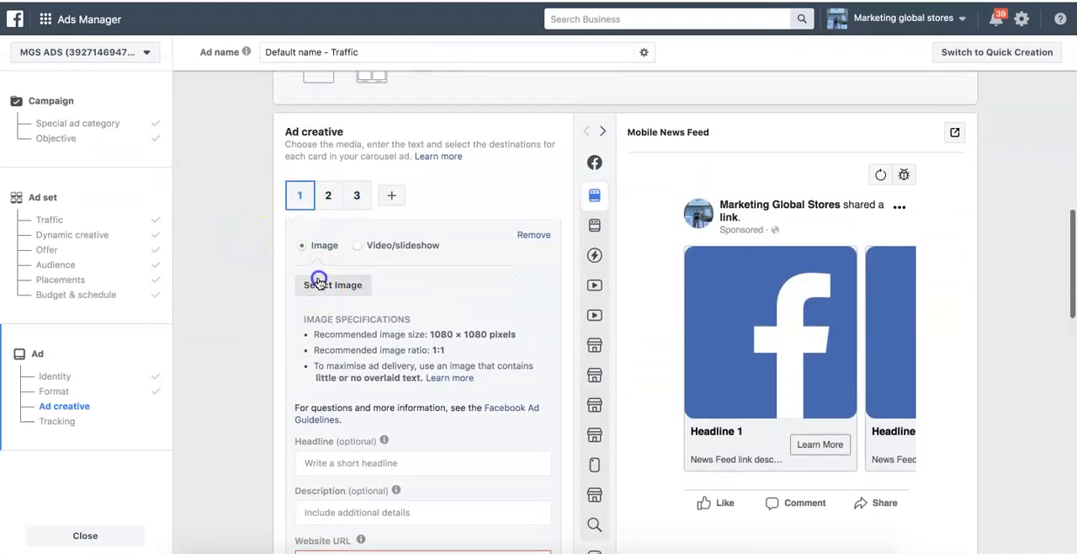
left_click(323, 283)
left_click(343, 116)
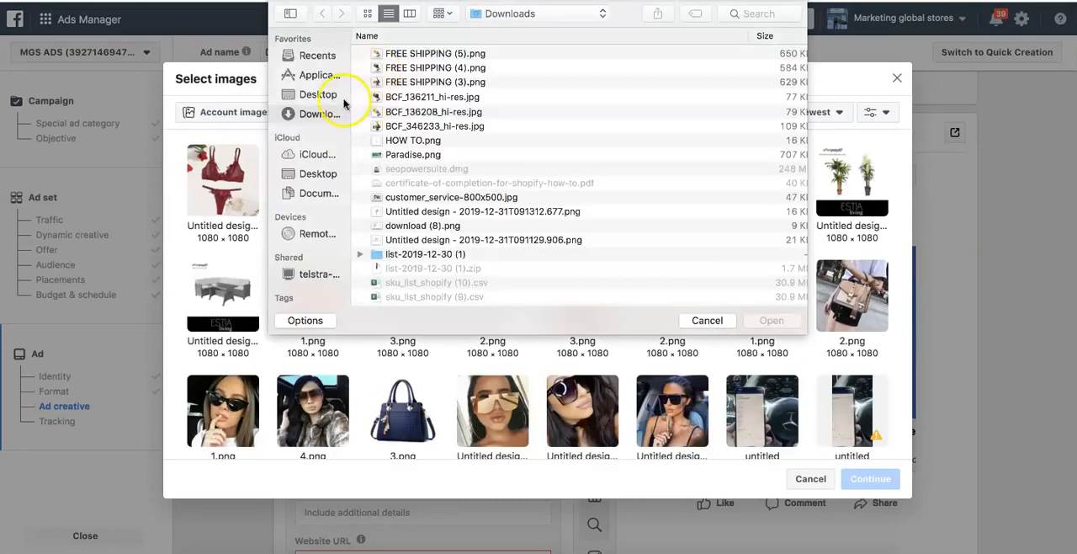
double_click(401, 82)
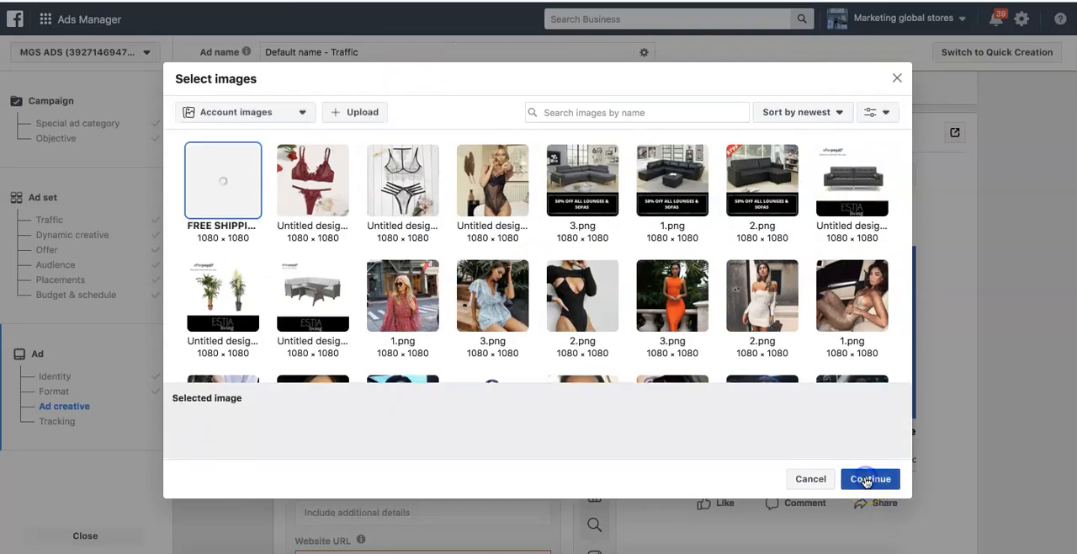
left_click(867, 479)
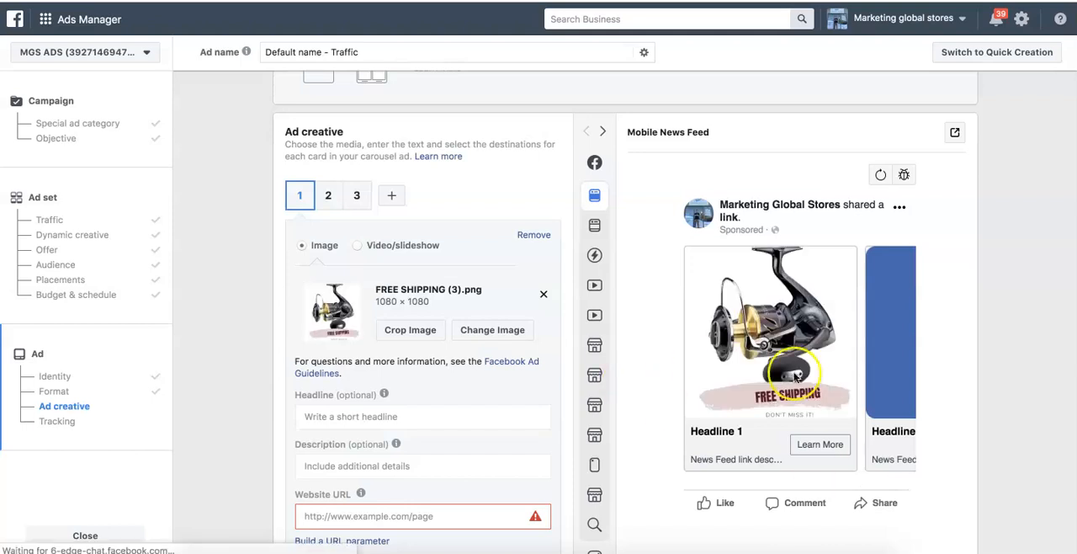
- Upload "FREE SHIPPING (4).png" from Downloads as the image for carousel card 2
left_click(327, 195)
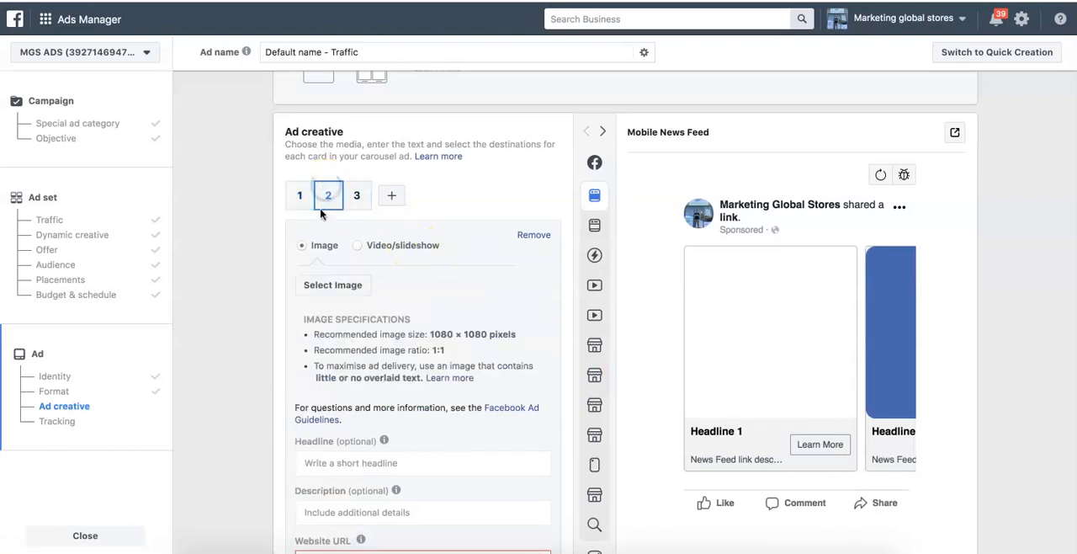
left_click(332, 285)
left_click(341, 118)
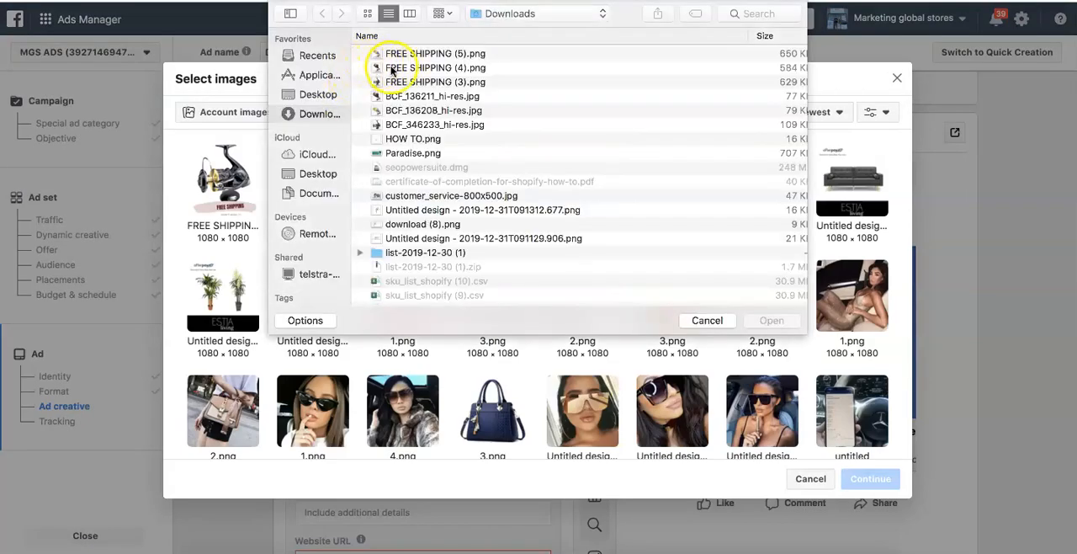
double_click(394, 68)
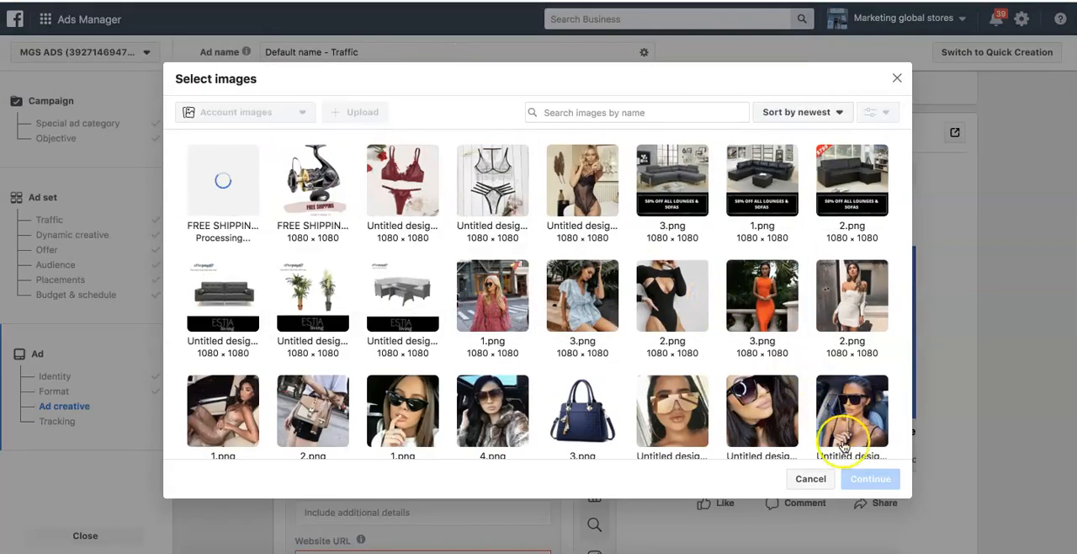
left_click(869, 481)
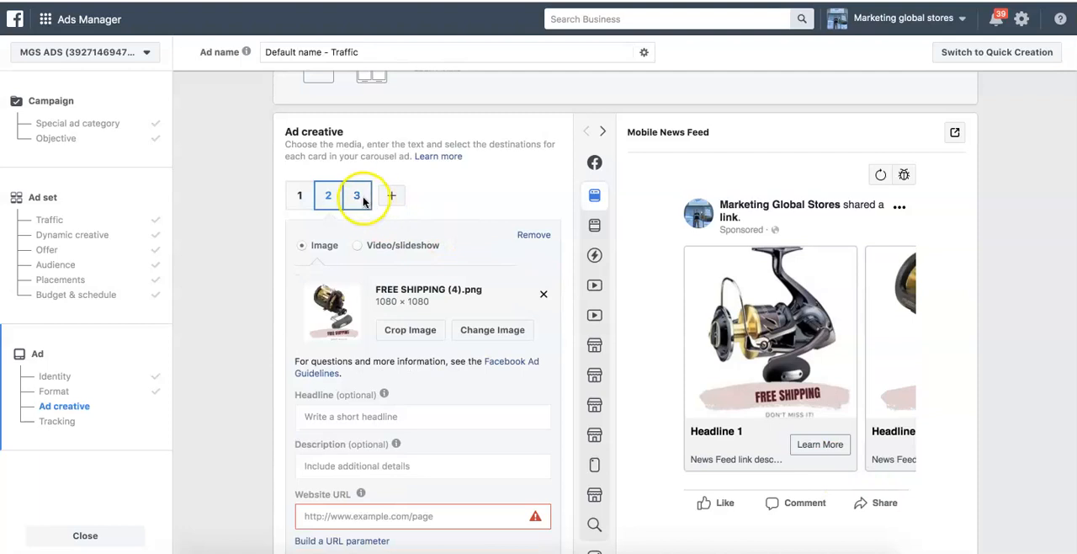
- Upload "FREE SHIPPING (5).png" from Downloads as the image for carousel card 3
left_click(361, 197)
left_click(329, 282)
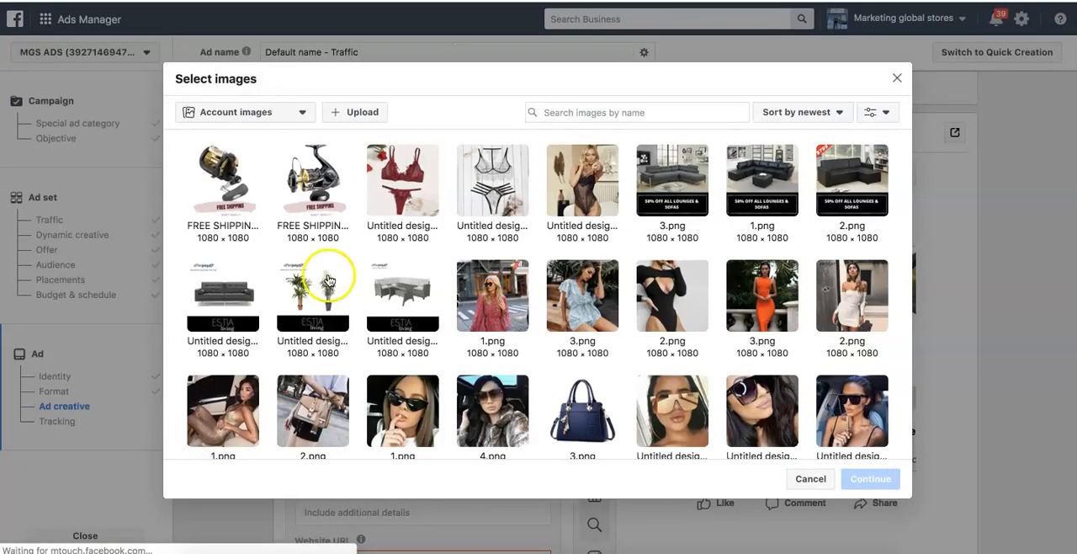
left_click(339, 113)
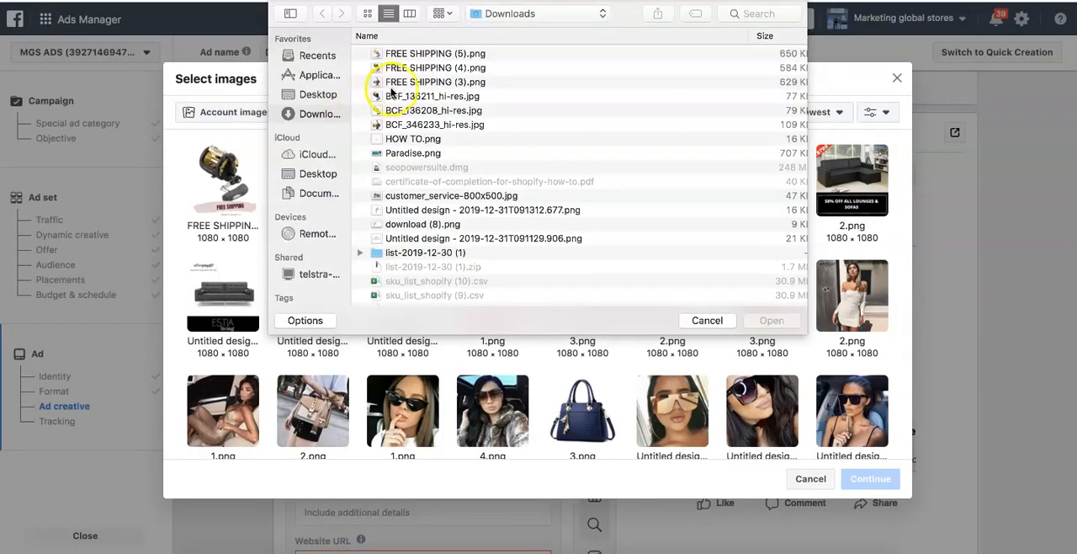
double_click(396, 53)
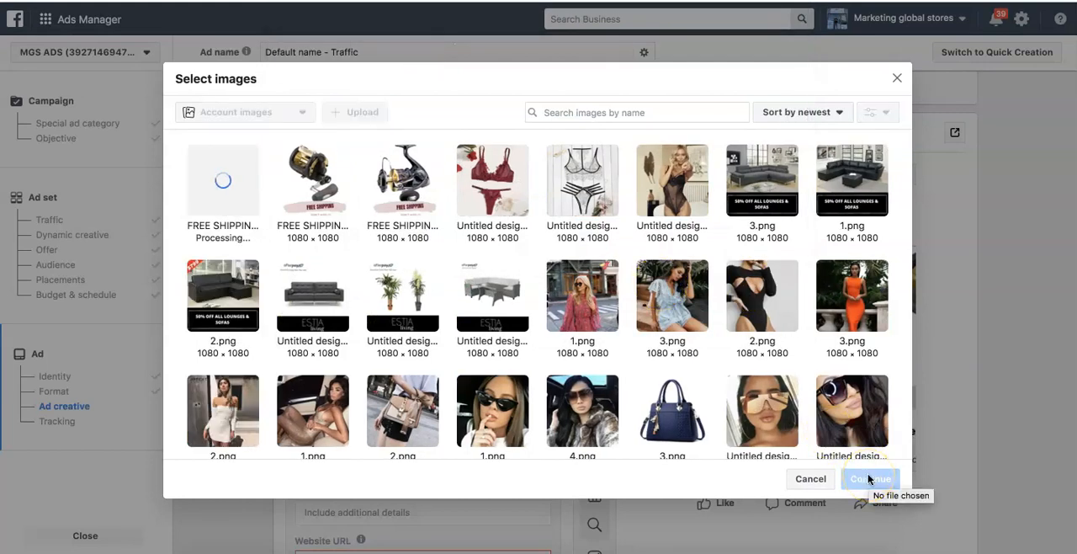
left_click(868, 478)
left_click(877, 375)
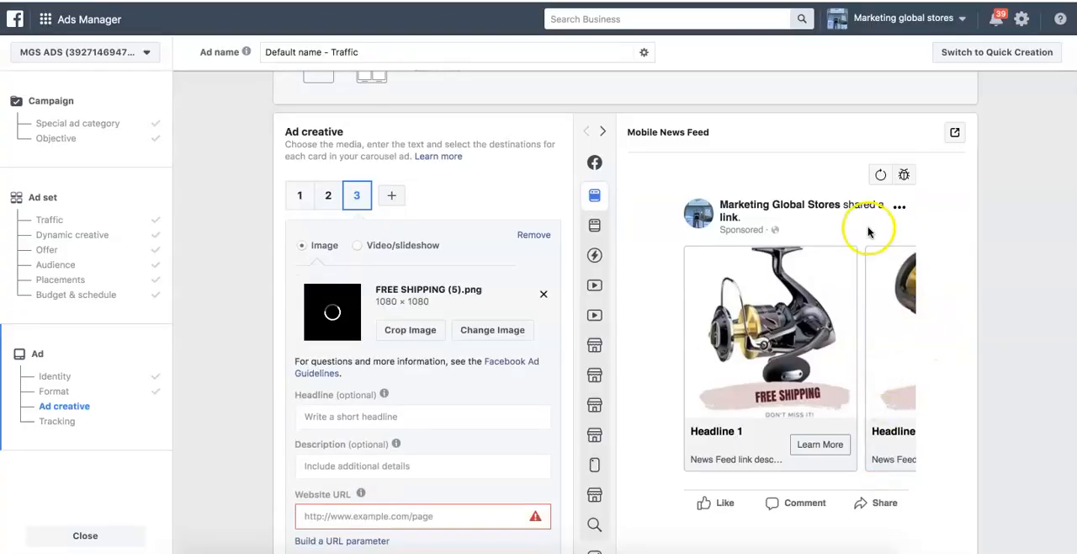
- Preview the ad in the Desktop News Feed placement and browse through all carousel cards to the end card
scroll(635, 194, "down", 1)
scroll(636, 194, "up", 1)
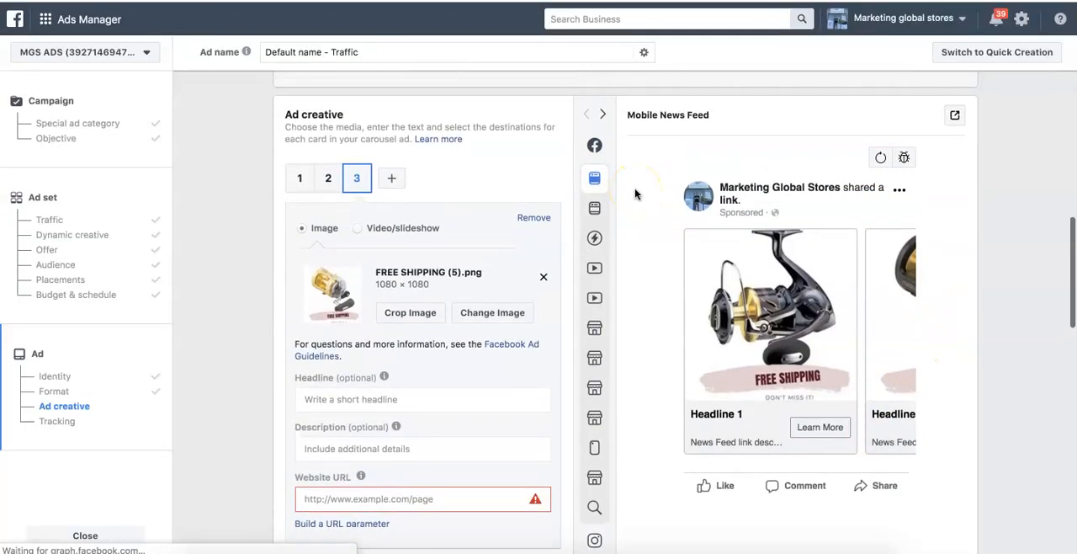
mouse_move(610, 156)
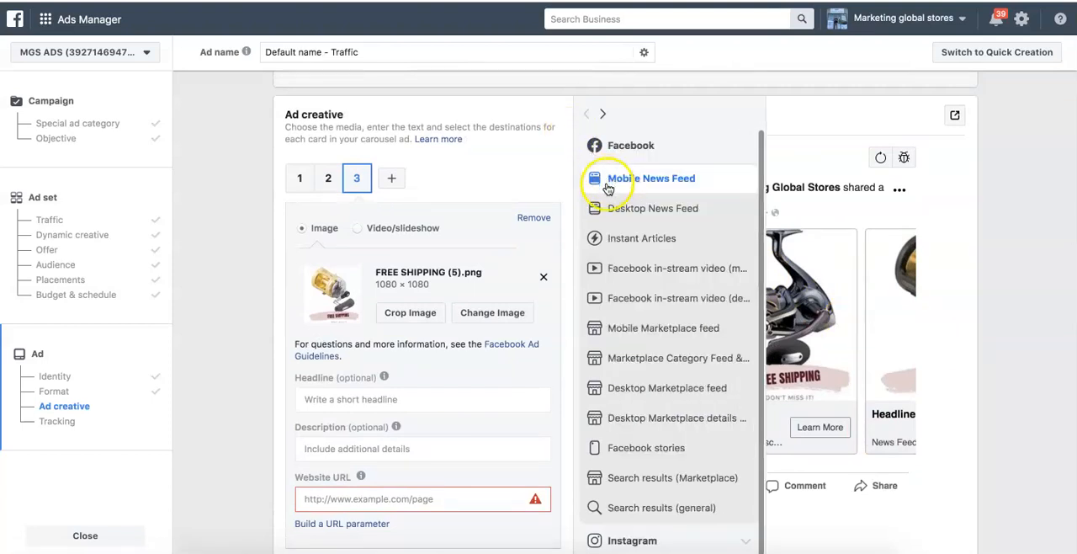
left_click(643, 212)
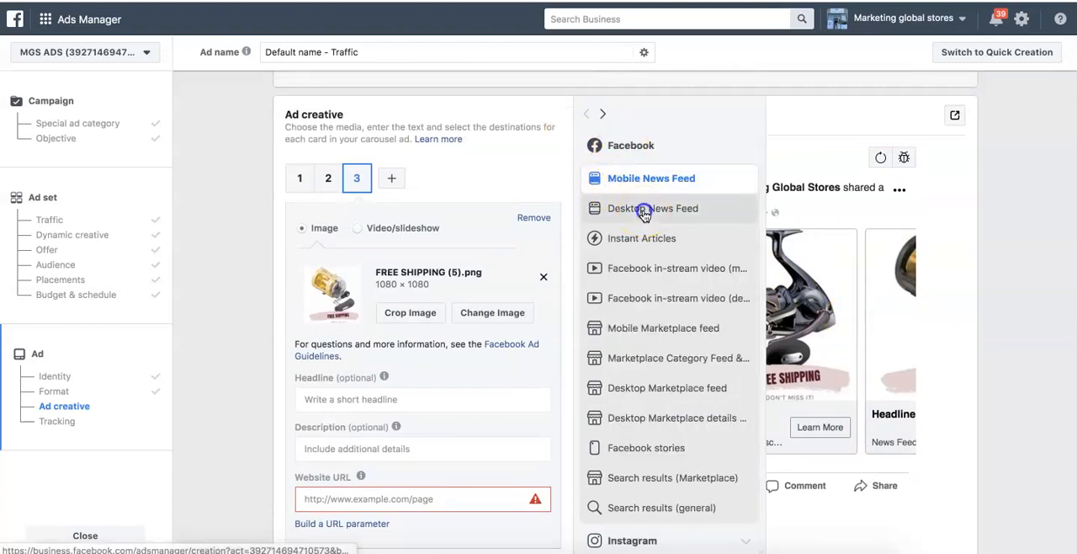
left_click(953, 345)
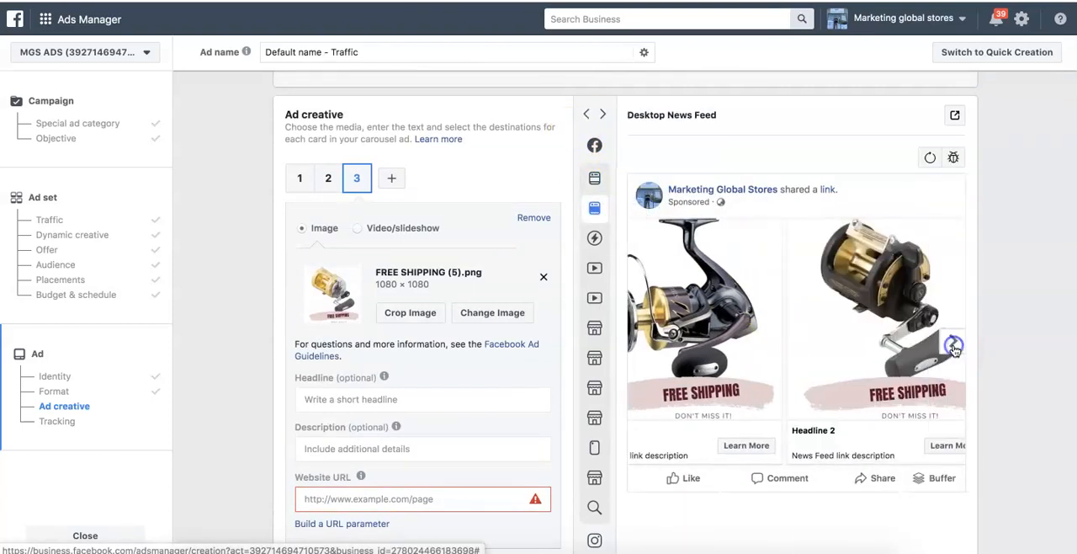
left_click(953, 345)
left_click(954, 345)
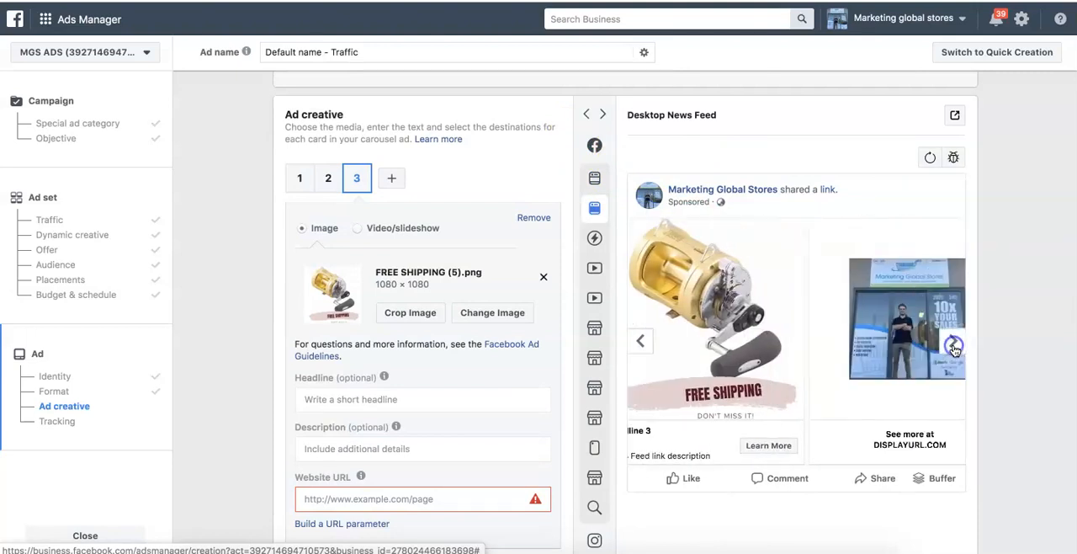
- Open carousel card 1 for editing and bring the Desktop News Feed preview back to the first card
scroll(450, 252, "down", 1)
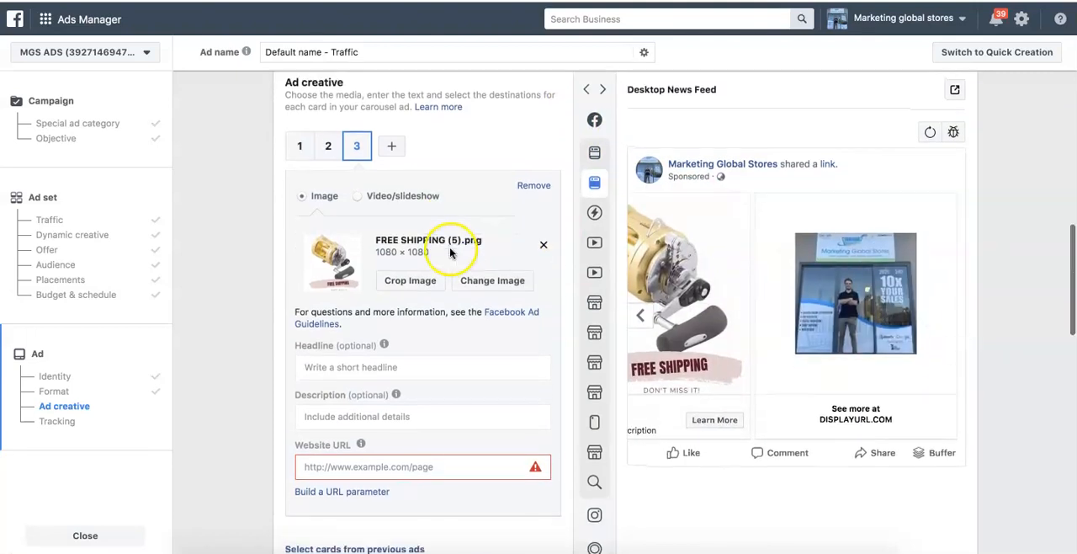
left_click(300, 148)
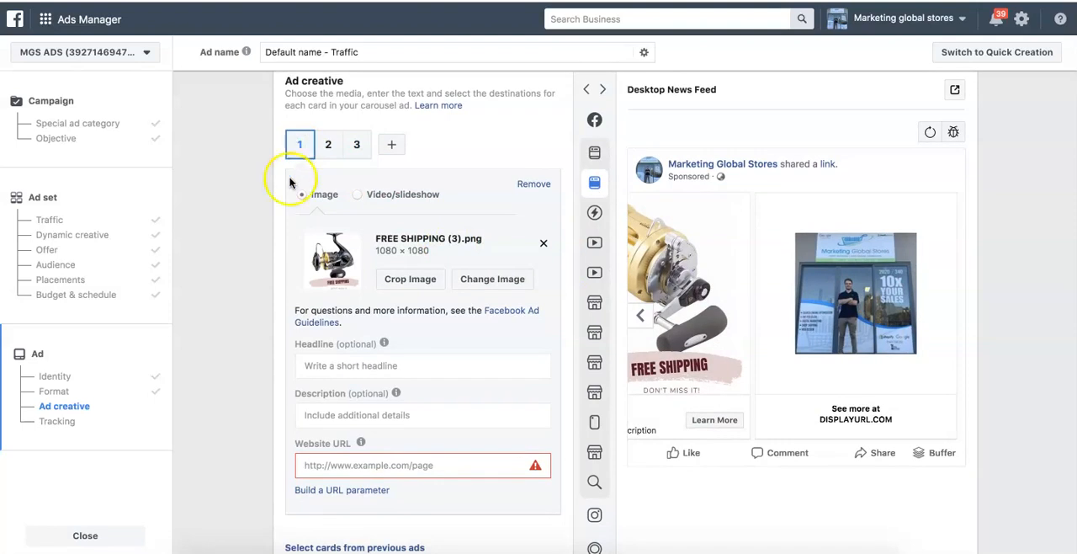
scroll(262, 314, "down", 5)
scroll(262, 315, "up", 4)
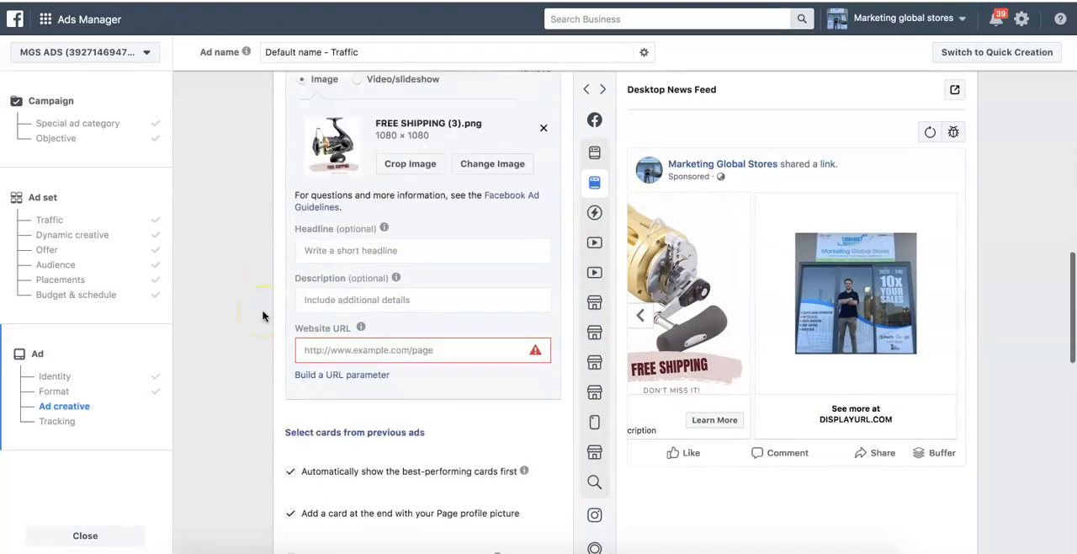
scroll(263, 315, "up", 1)
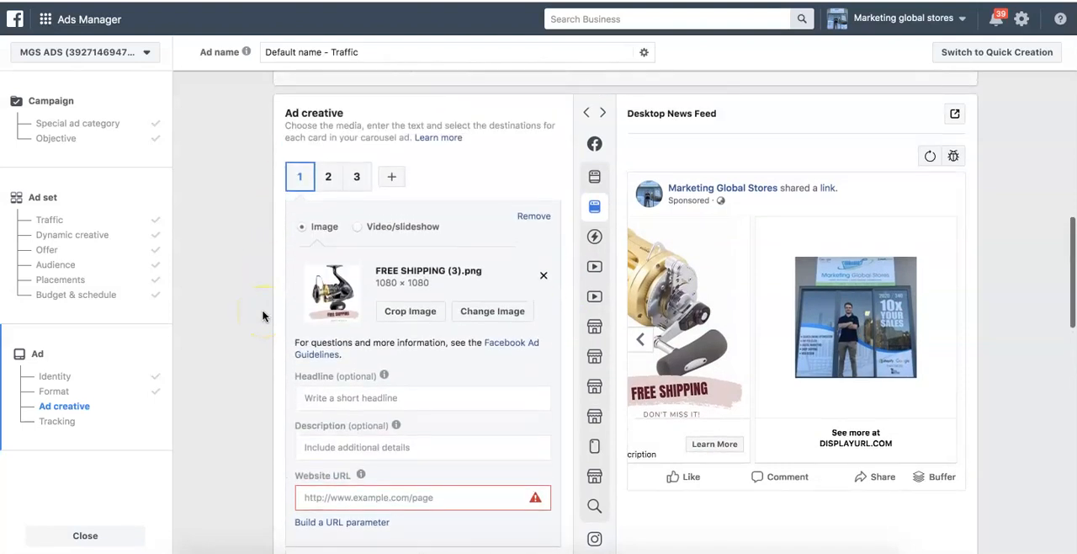
left_click(642, 344)
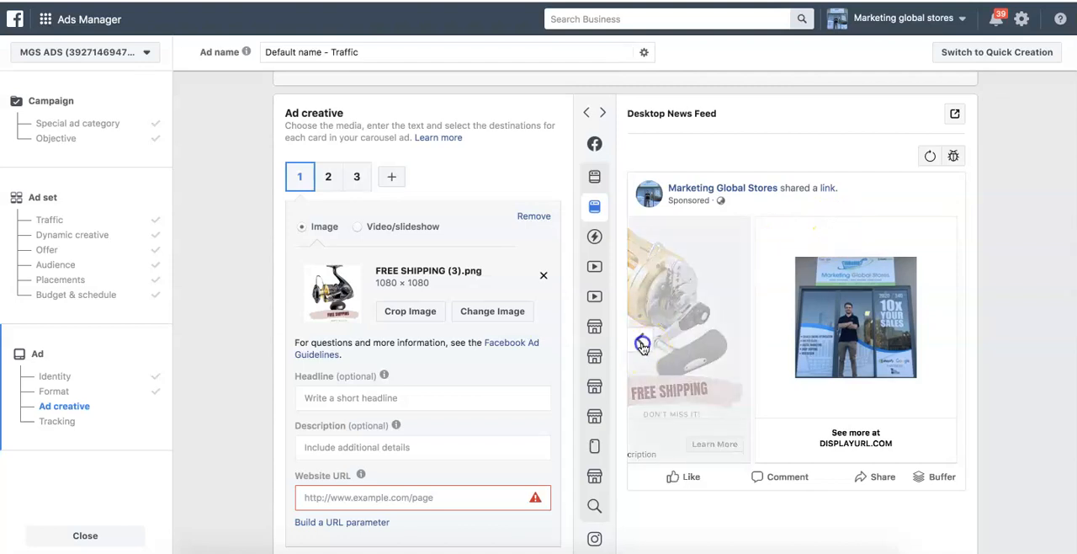
left_click(642, 345)
left_click(642, 345)
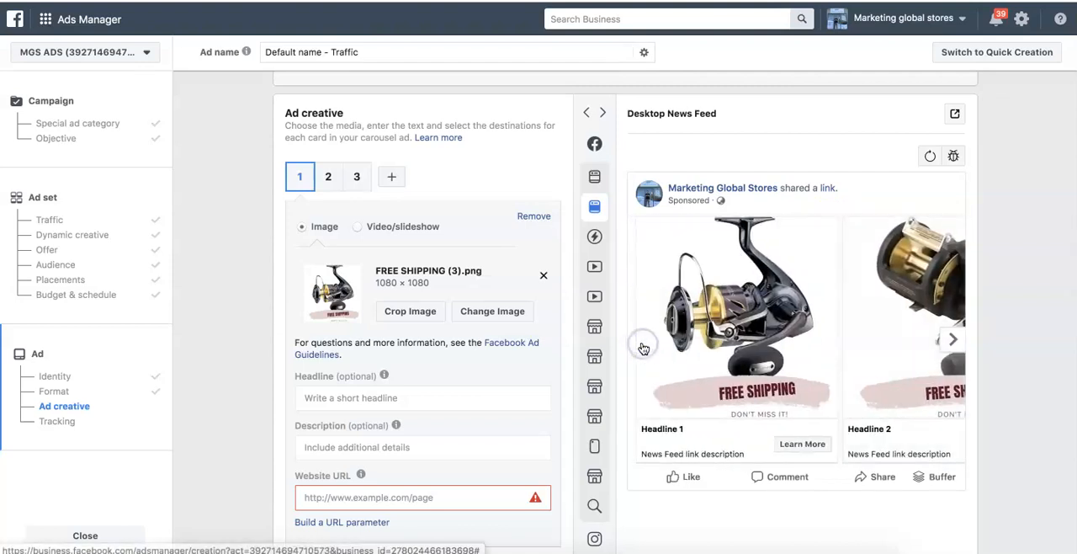
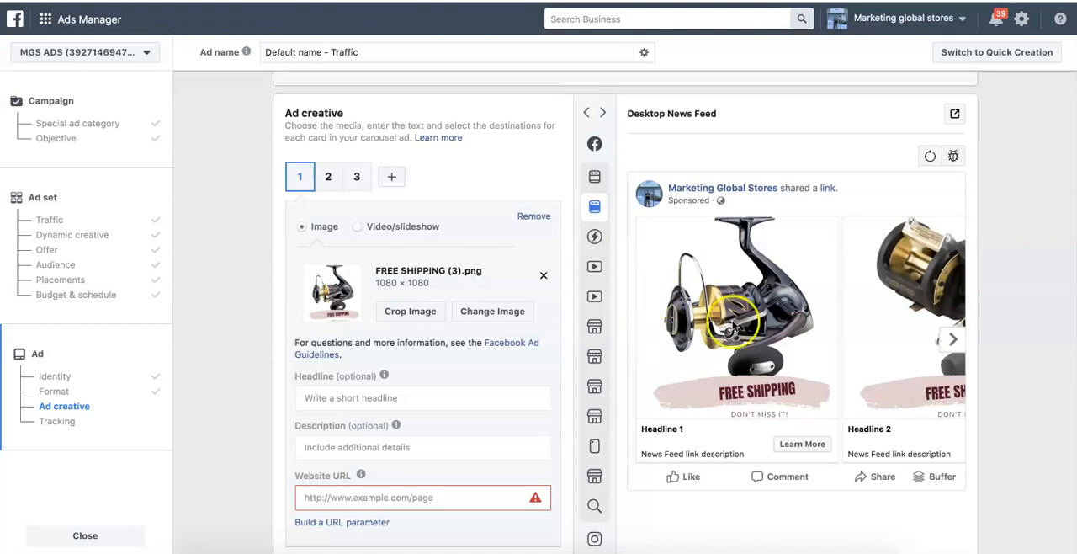
- Enter "Need A New Fishing Reel?" as the opening line of the ad's primary text
scroll(421, 378, "down", 1)
scroll(421, 378, "down", 10)
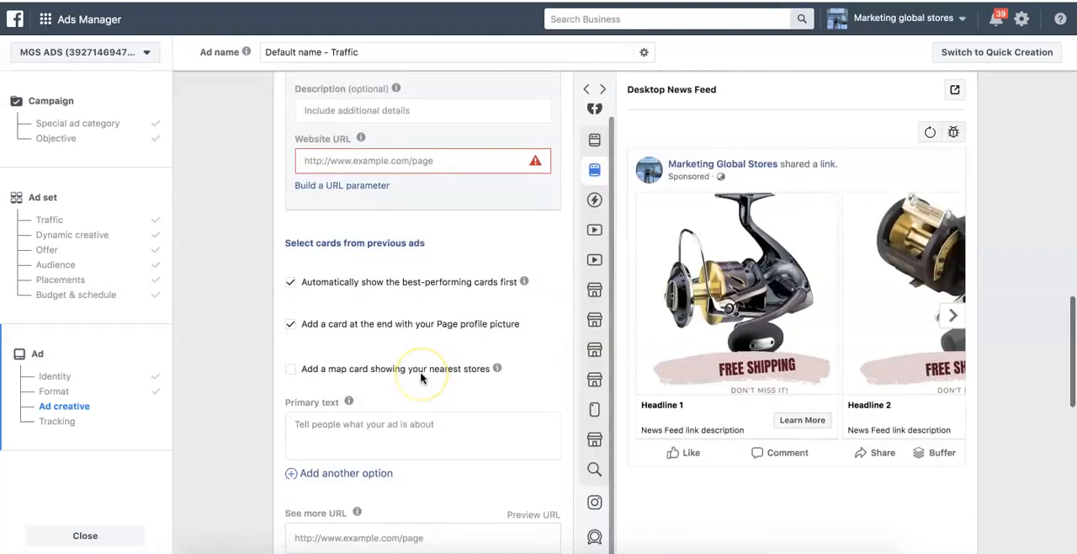
left_click(343, 235)
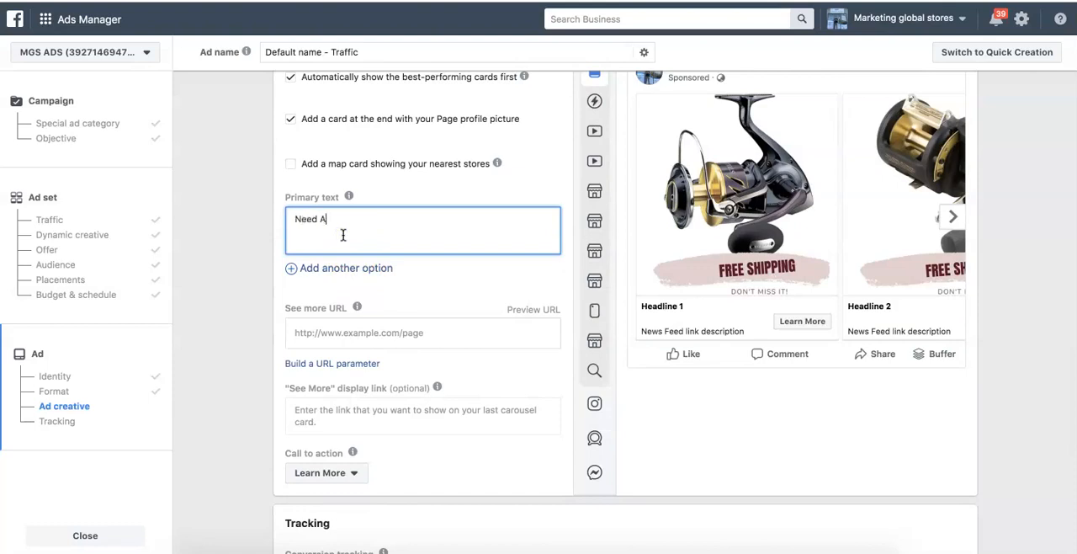
type("Need A New Fishing Ree")
key("ctrl+a")
type("?")
key("ctrl+z")
key("Right")
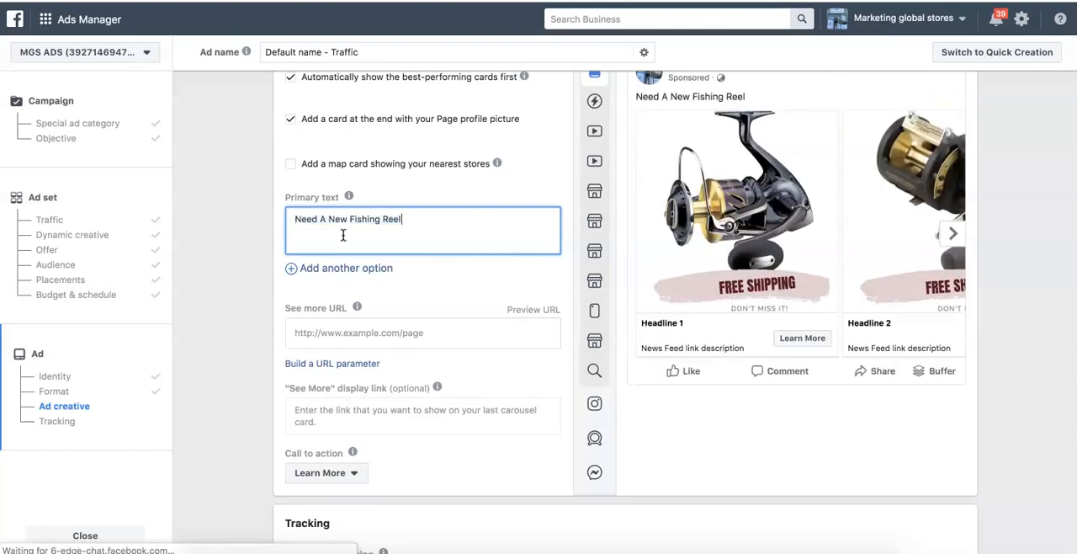
type("?")
scroll(479, 202, "up", 2)
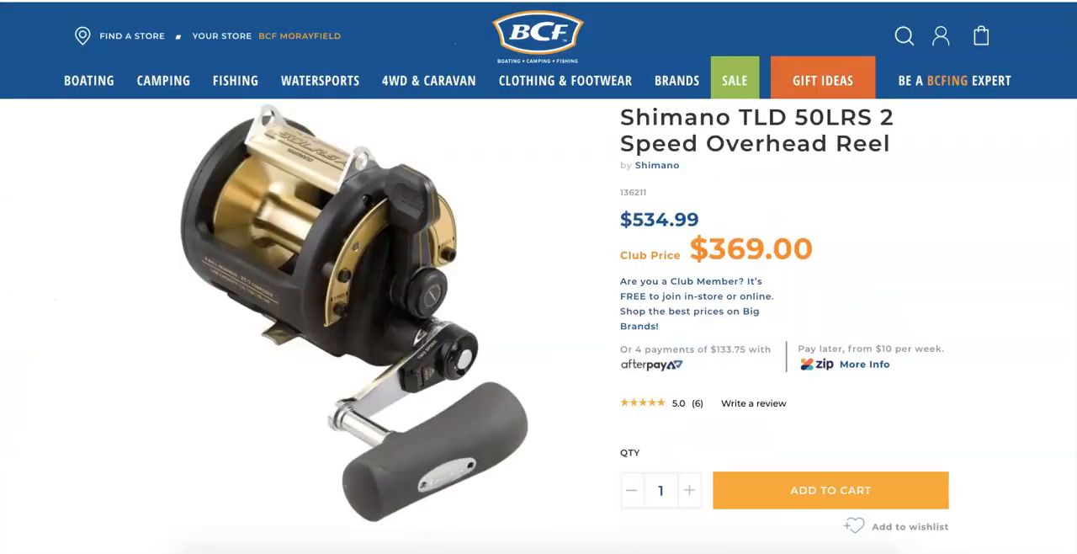
- Search Google for "facebook emojis" in the other browser tab and open Emojipedia's Facebook page
key("super+l")
type("goo")
key("Return")
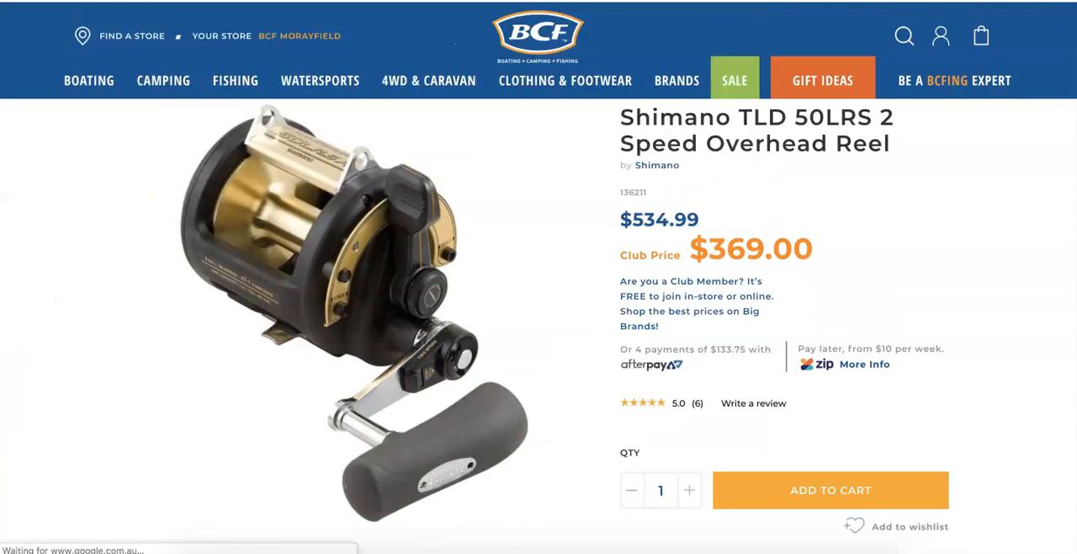
type("facebook emojis")
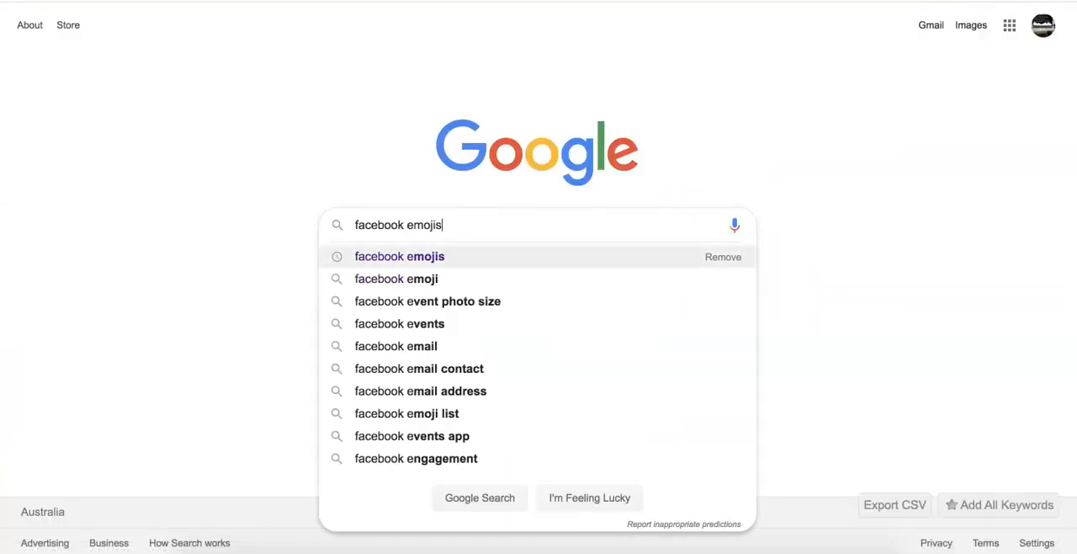
key("Return")
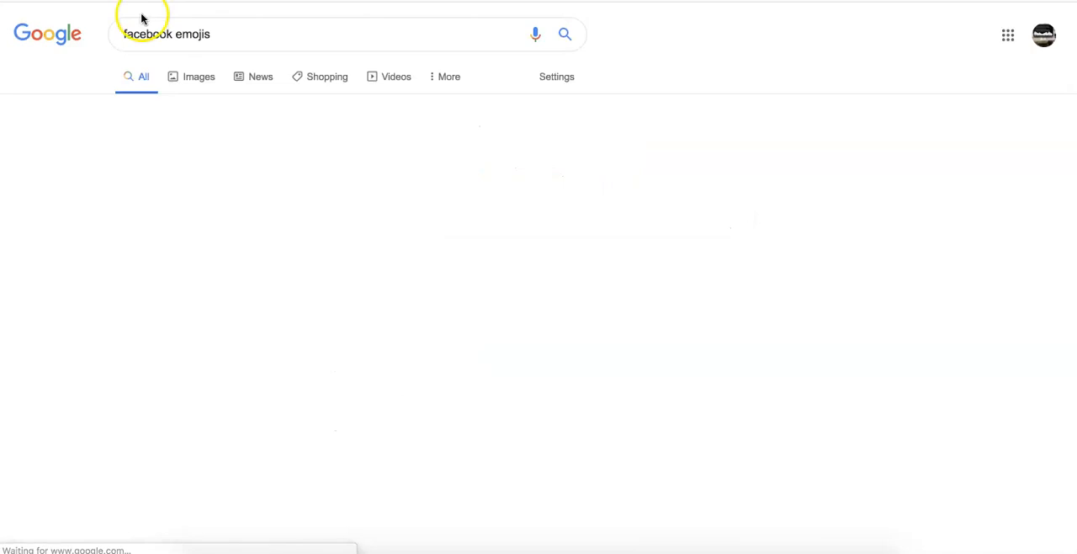
left_click(198, 141)
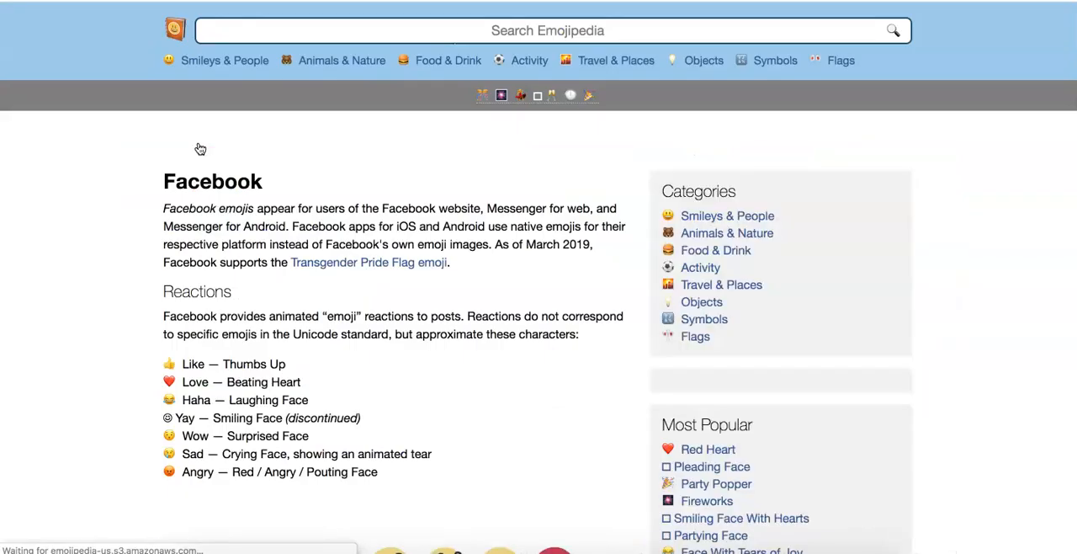
- Search Emojipedia for "fishing" and copy the Fishing Pole emoji
left_click(508, 30)
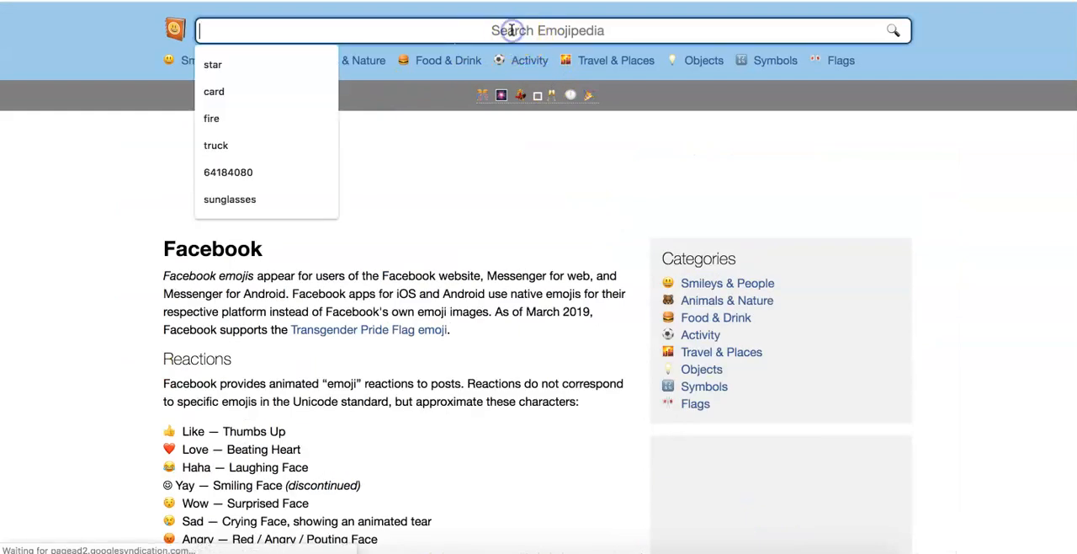
type("fishing")
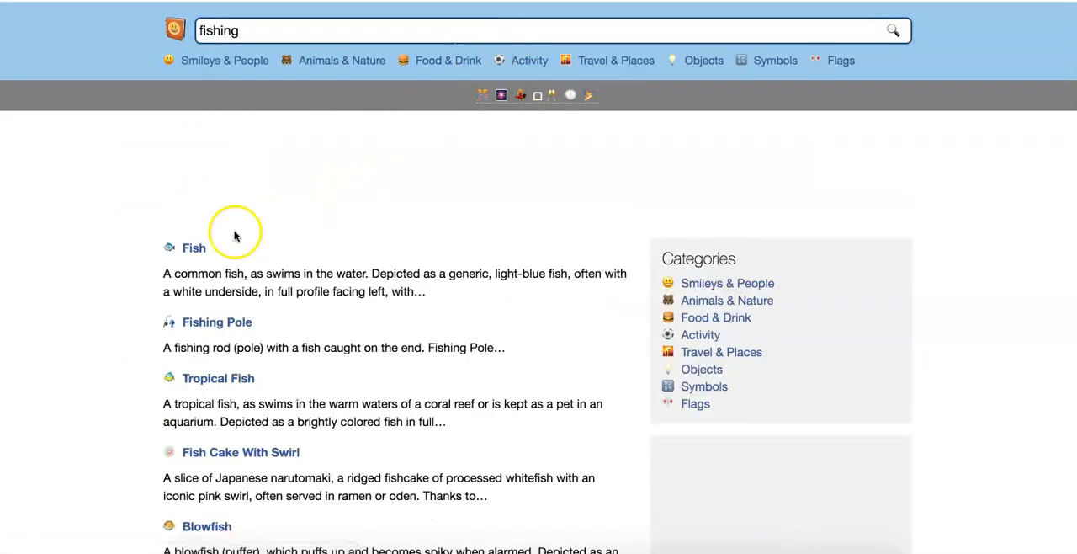
scroll(199, 261, "down", 2)
scroll(193, 252, "down", 3)
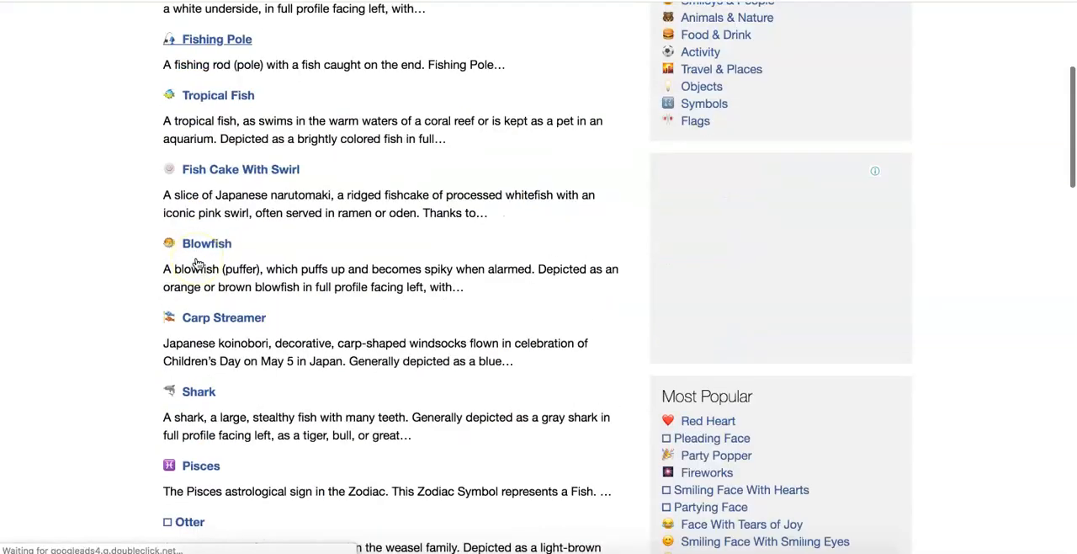
left_click(201, 177)
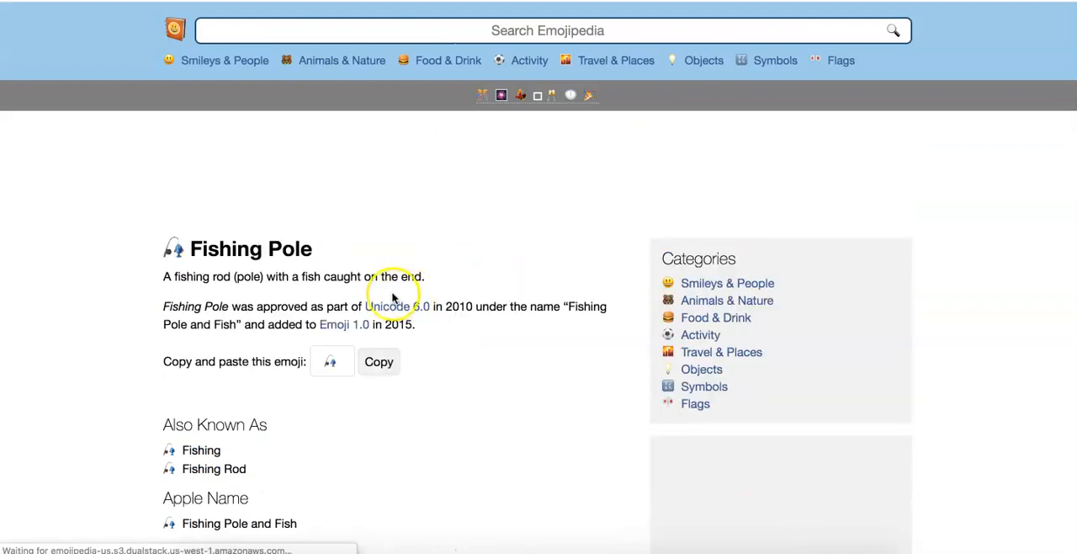
left_click(375, 361)
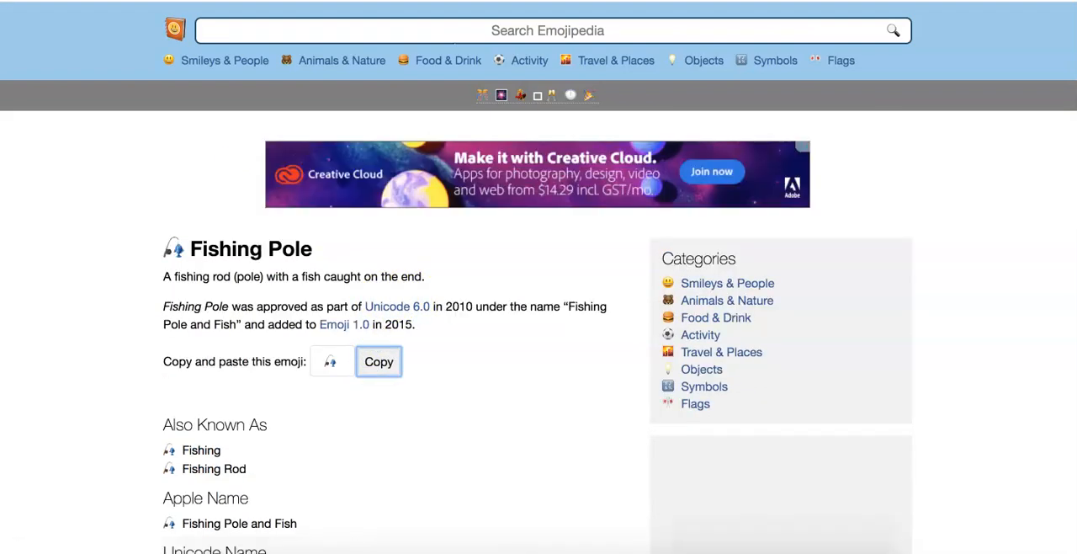
- Back in Ads Manager, add a primary text line with the fishing pole emoji and "Save up to 30% Off All Fishing Reels."
key("ctrl+shift+Tab")
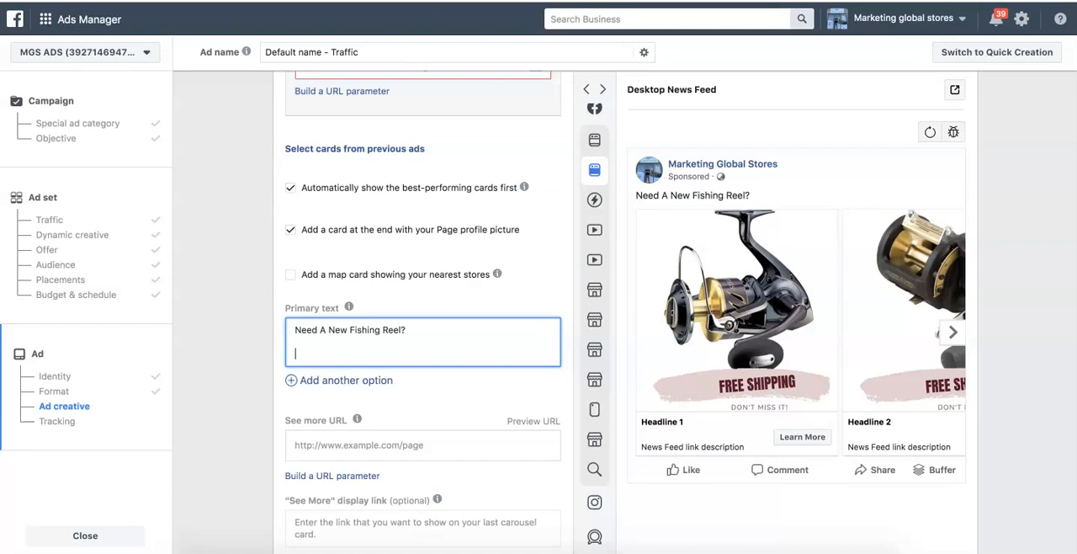
key("ctrl+v")
type("Save ")
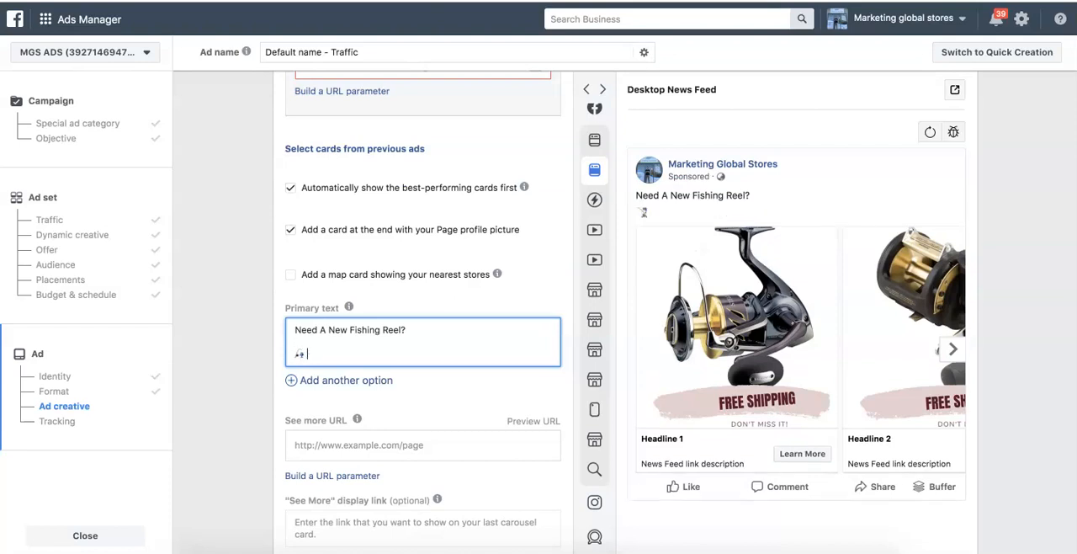
type("up to 5")
key("BackSpace")
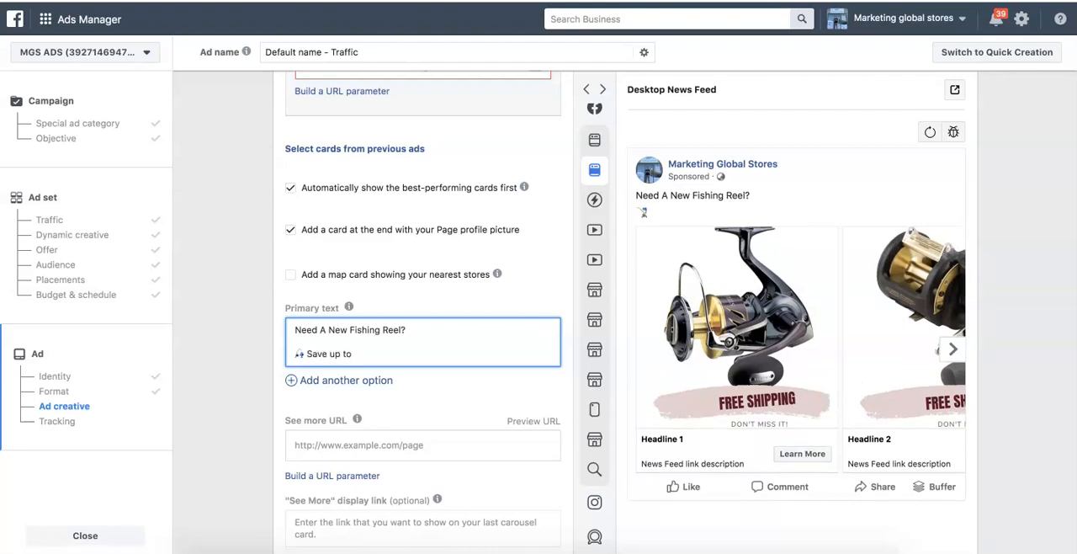
type("30% Off ")
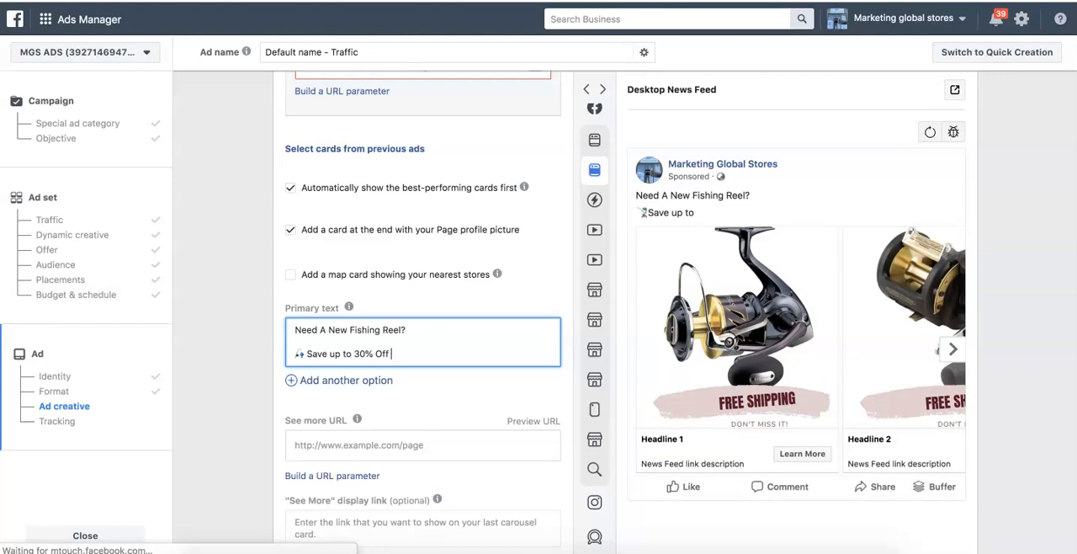
type("All Fishing ")
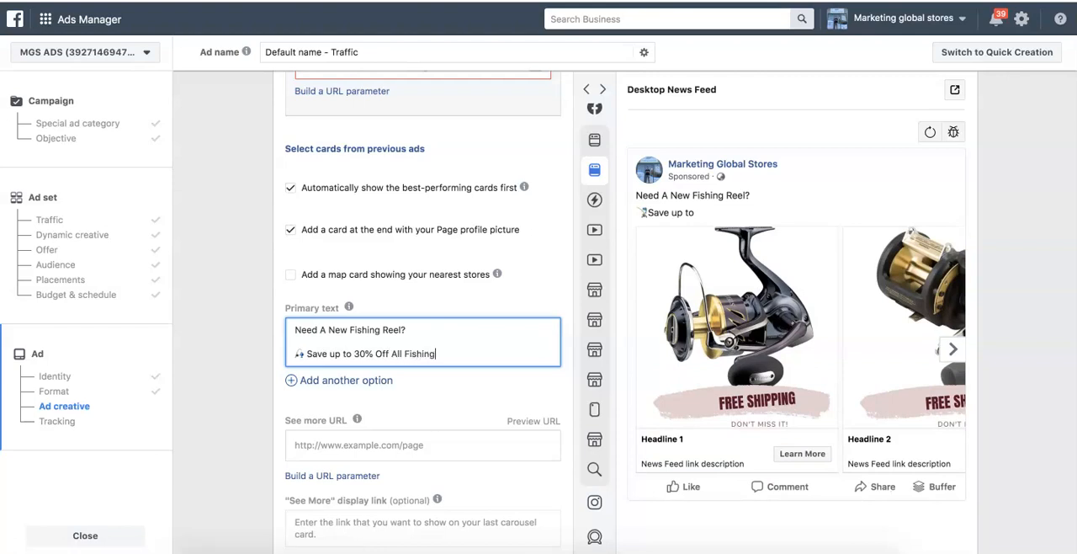
type("Reels.")
- Add a second fishing pole emoji line to the primary text reading "Get Free Fast Shipping On All Orders"
key("Return")
key("ctrl+v")
type("G")
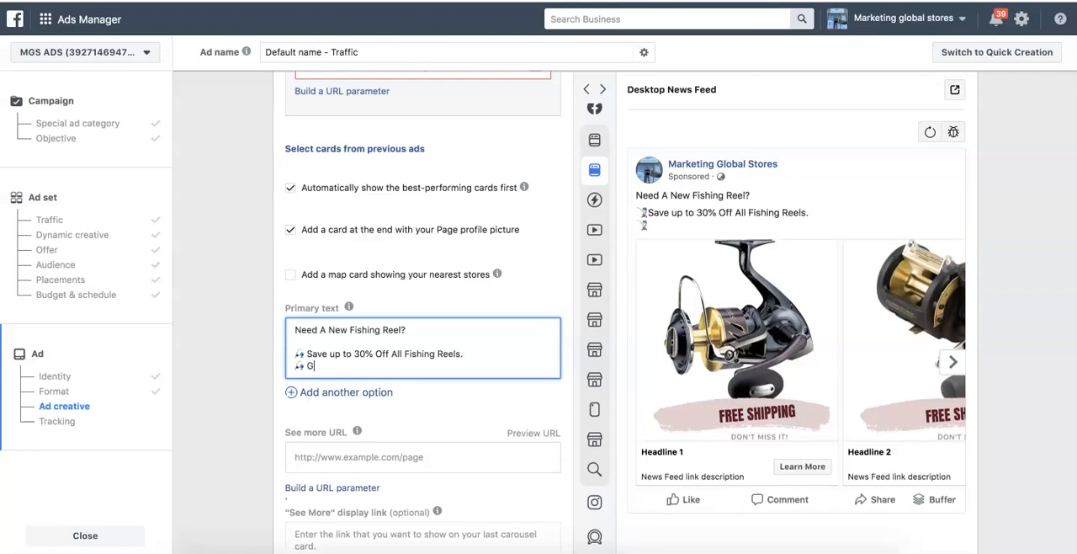
type("et Free Fas")
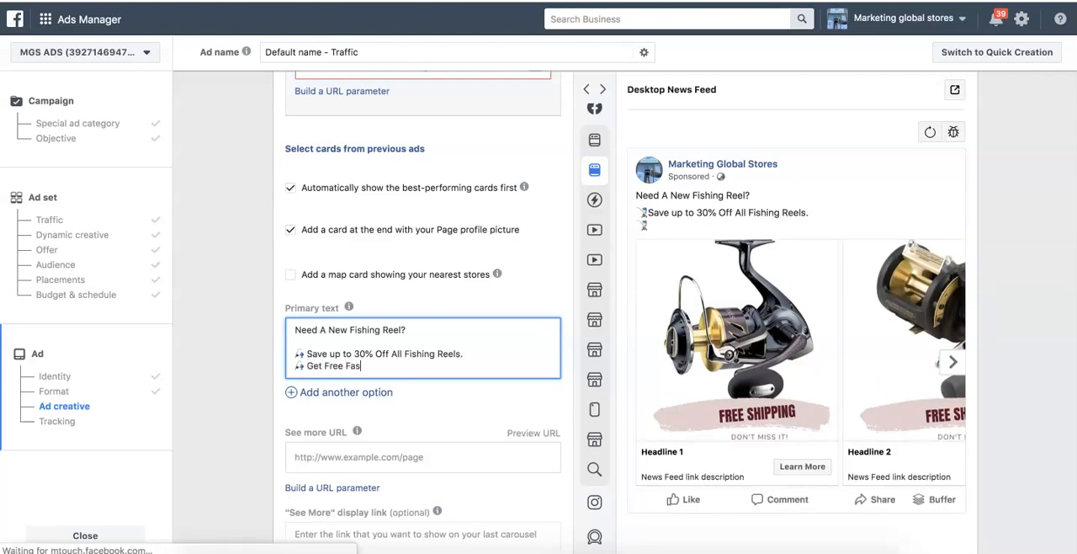
type("t Shipping ")
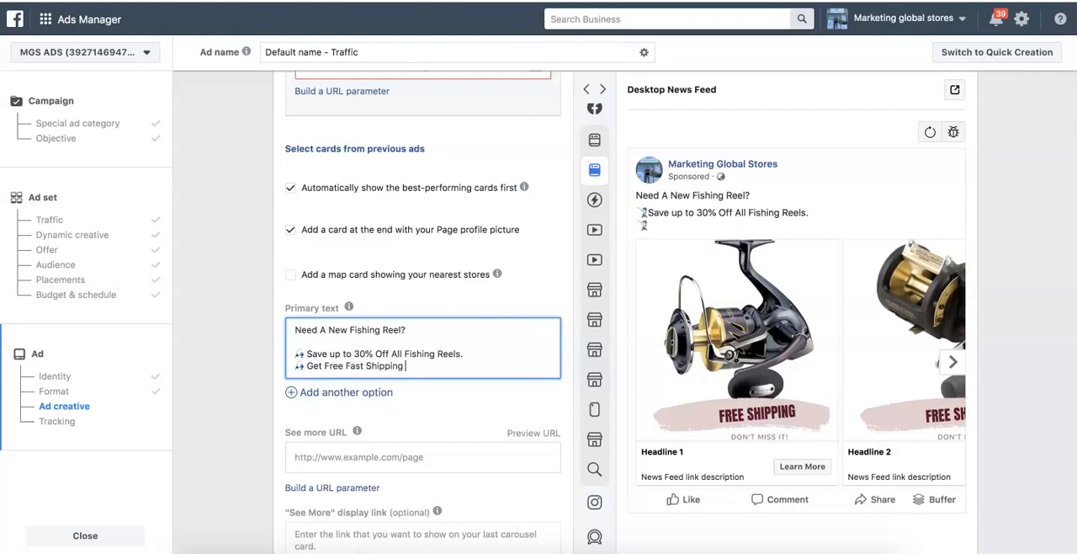
type("On All Orders")
- Add a third fishing pole emoji line to the primary text reading "Buy Now Pay Later With AfterPay Laybuy & More .."
key("Return")
key("super+v")
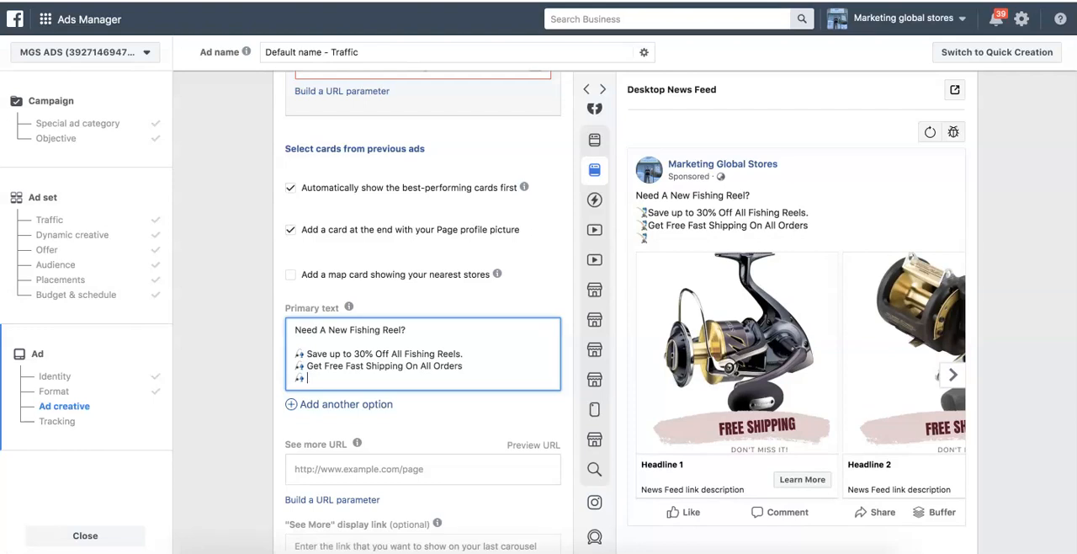
type("Buy Now Pa")
type("y Plan")
key("BackSpace")
key("BackSpace")
key("BackSpace")
key("BackSpace")
type("Later With")
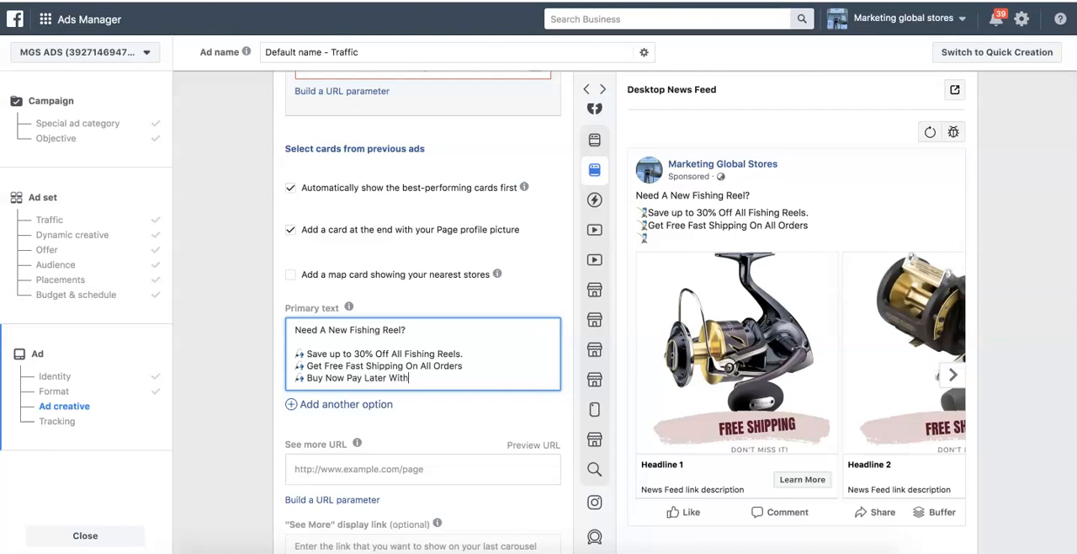
type(" AfterPay Laybuy & More ..")
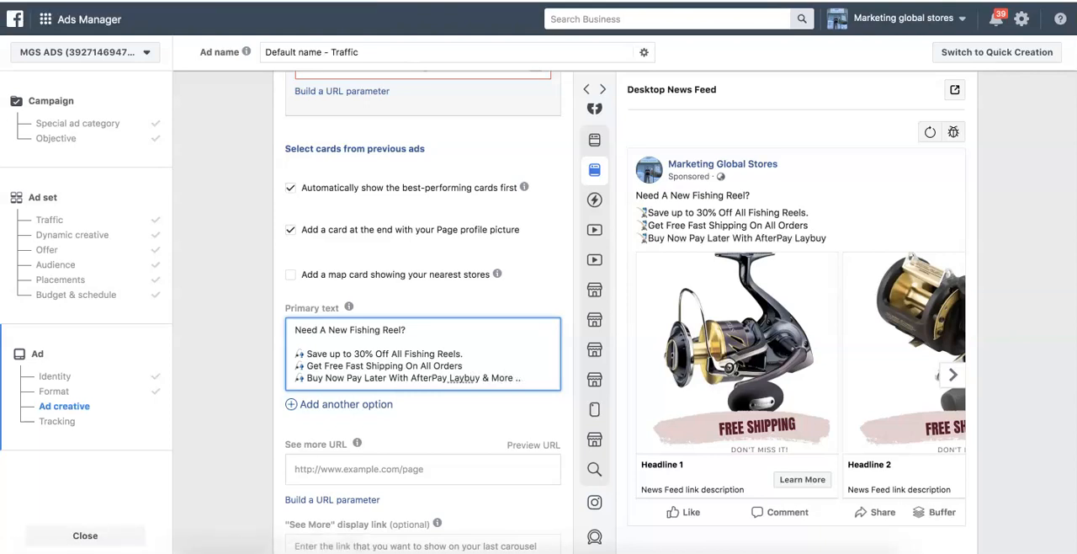
- Close the primary text with "Don't Miss Out Before We Sell Out!" after a blank line, and expand the full text in the preview
key("Return")
key("Return")
type("Don")
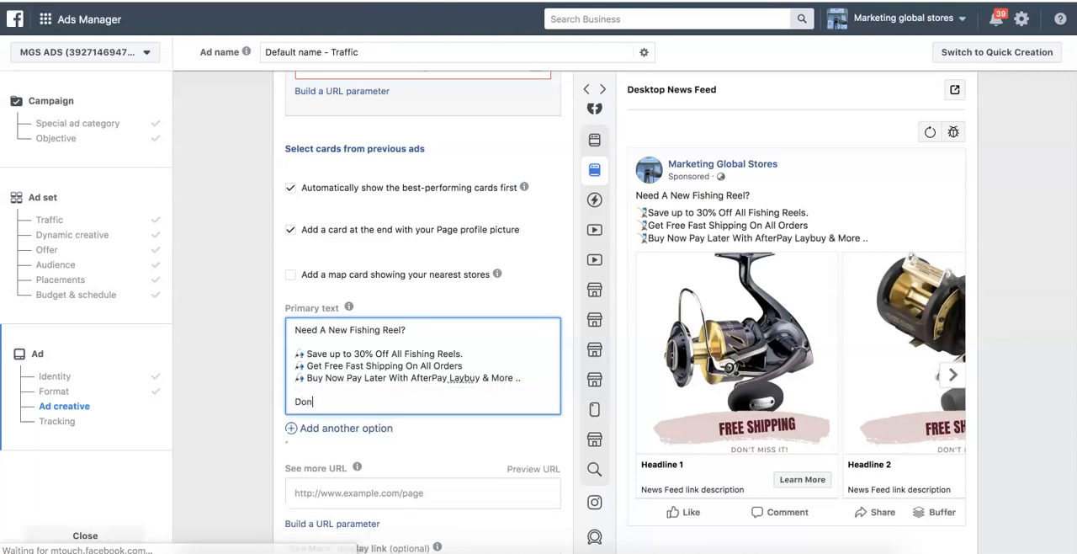
type("'t Miss Our")
key("BackSpace")
type("t before We Sell Out!")
left_click(364, 402)
key("BackSpace")
type("B")
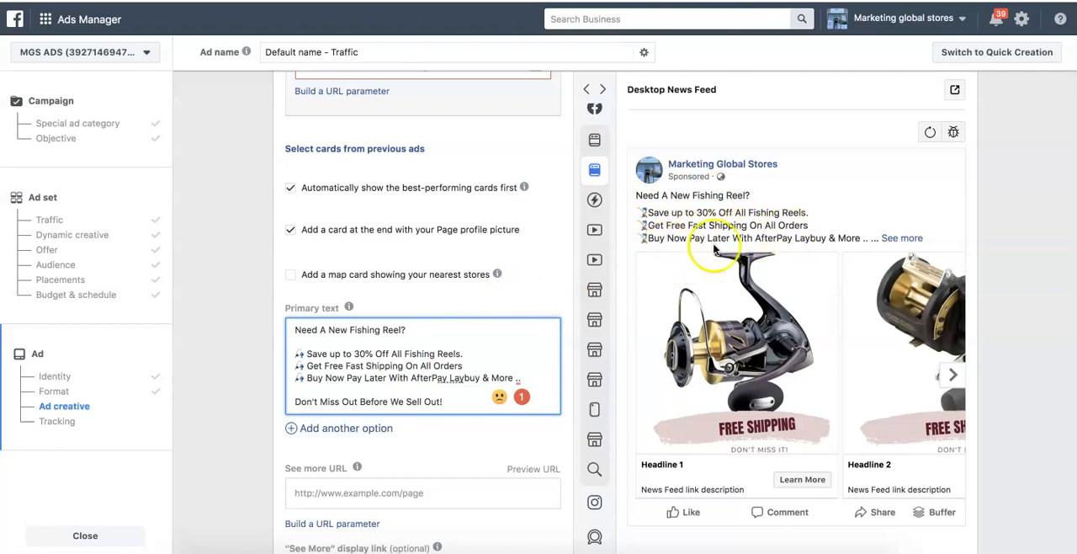
left_click(901, 239)
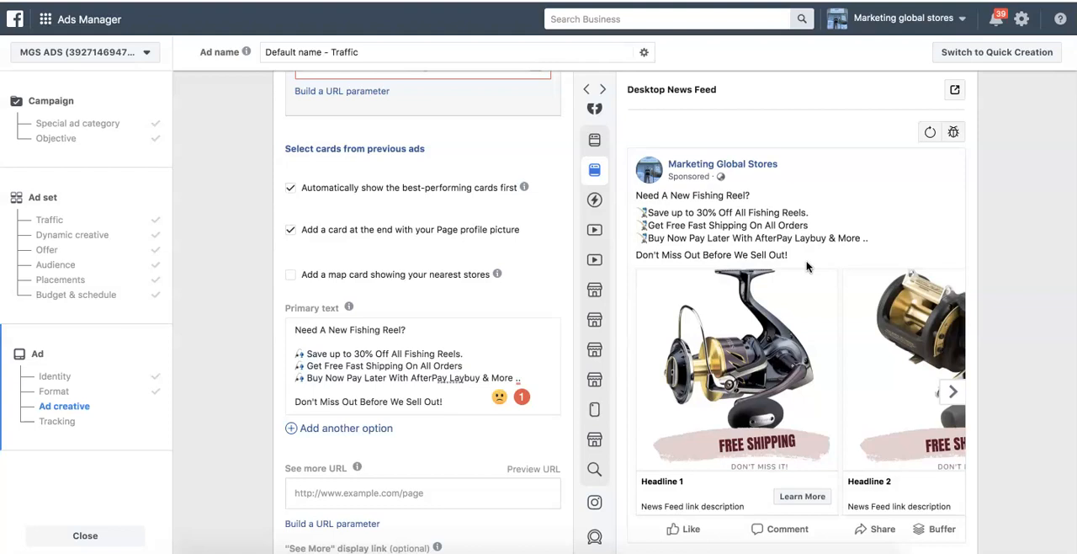
- Try the fishing pole emoji in the headline of carousel card 1
scroll(435, 209, "up", 1)
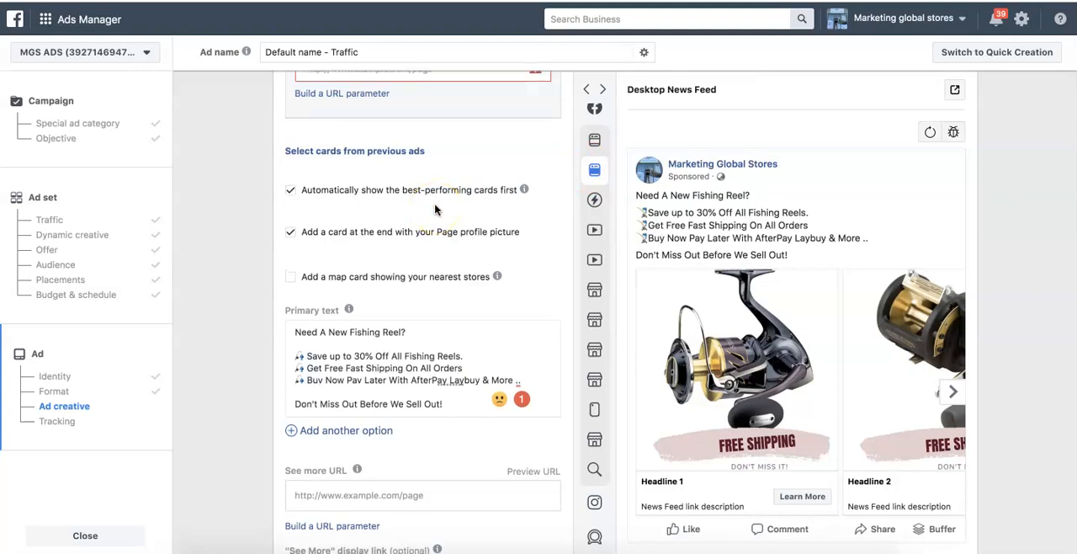
scroll(435, 210, "up", 8)
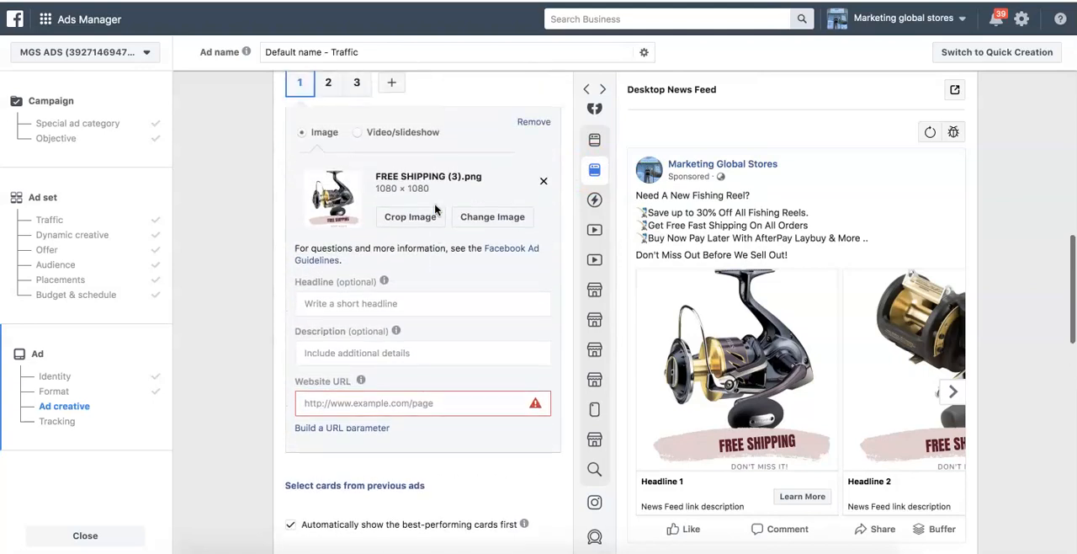
left_click(335, 306)
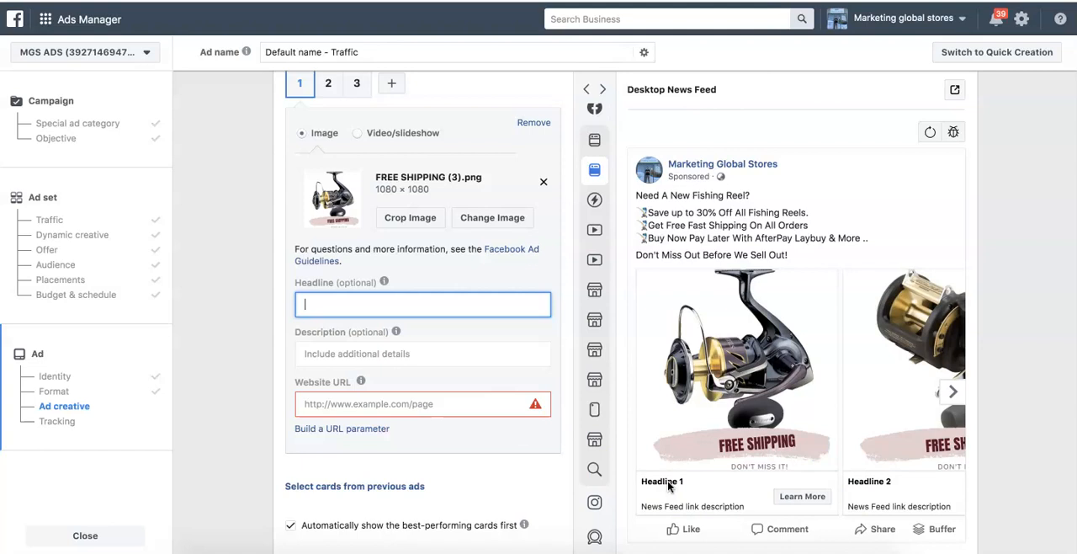
type("🎣")
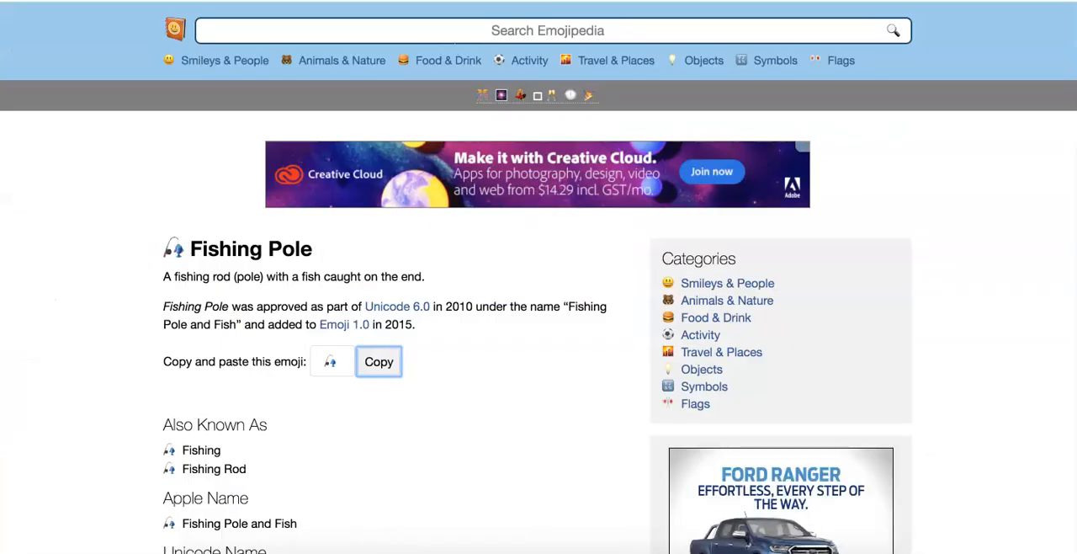
- Search Emojipedia for "fire", copy the Fire emoji and return to carousel card 1's empty headline
left_click(434, 30)
type("fire")
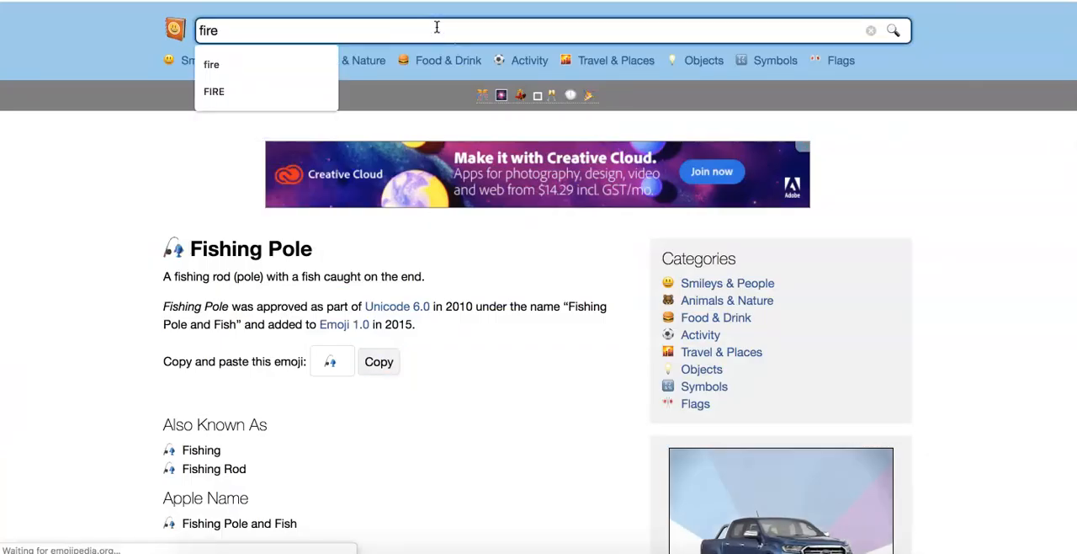
key("Return")
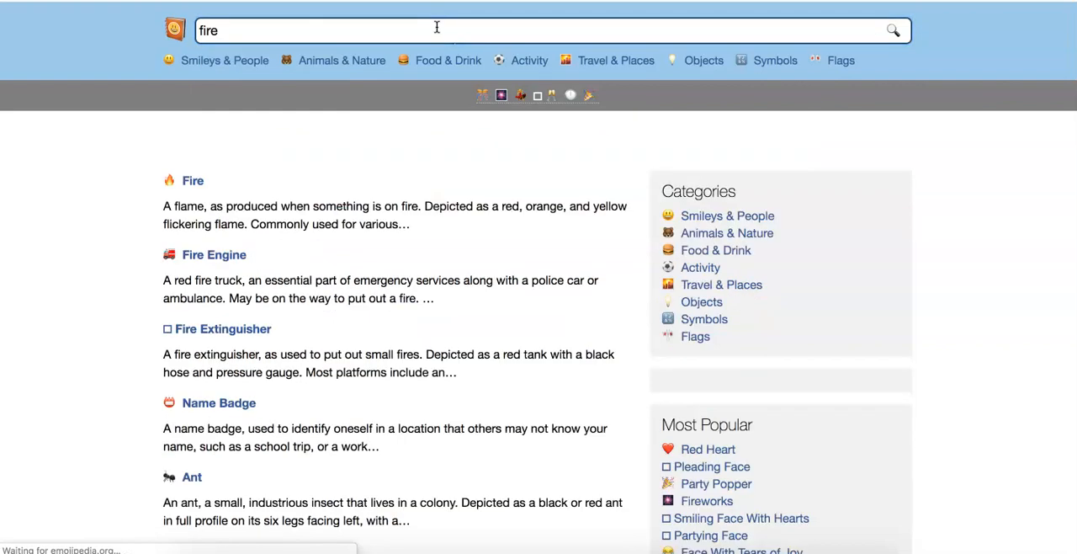
left_click(191, 250)
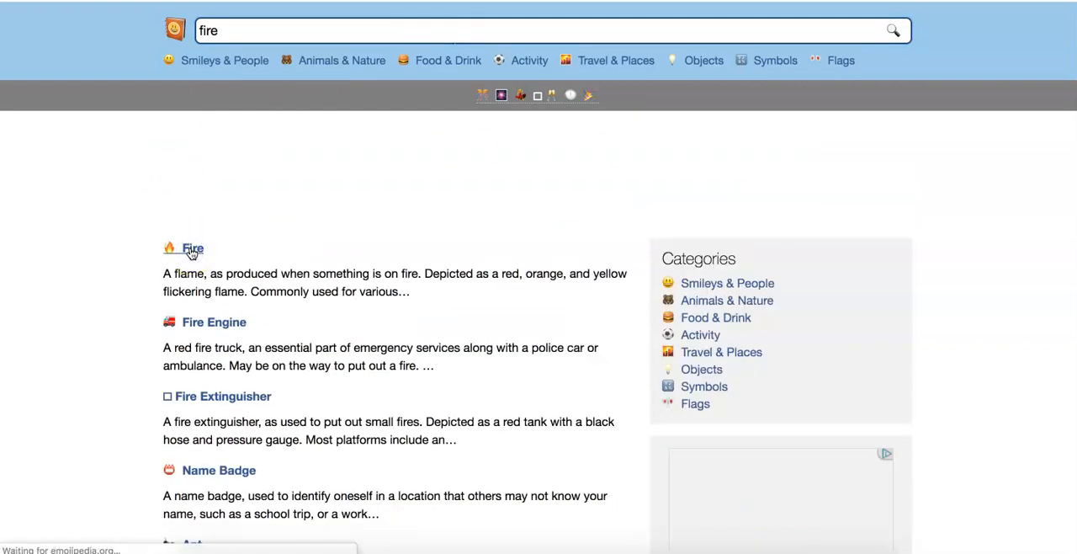
left_click(379, 457)
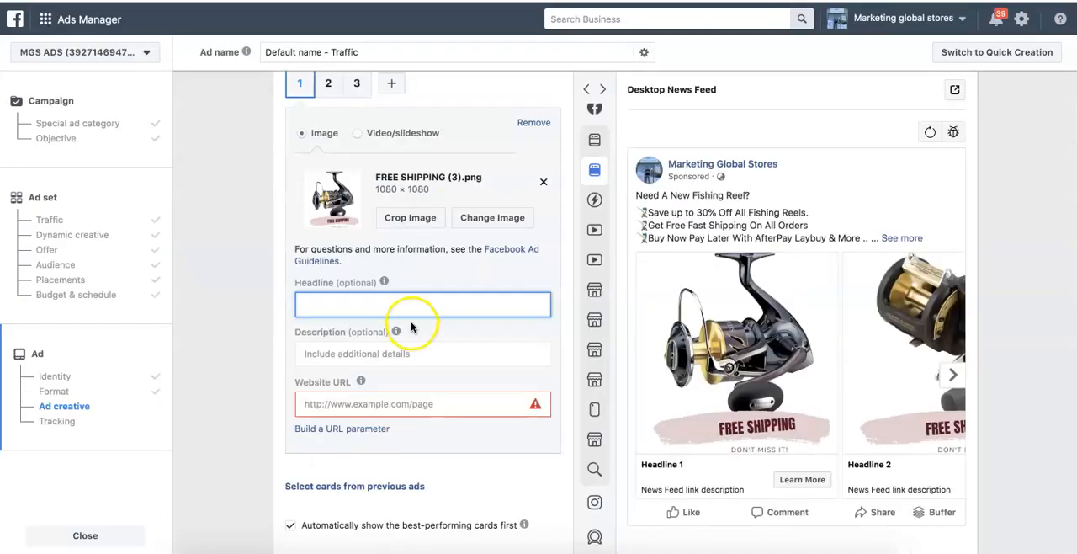
- Set carousel card 1's headline to the fire emoji followed by "Free Shipping On All Orders."
key("ctrl+v")
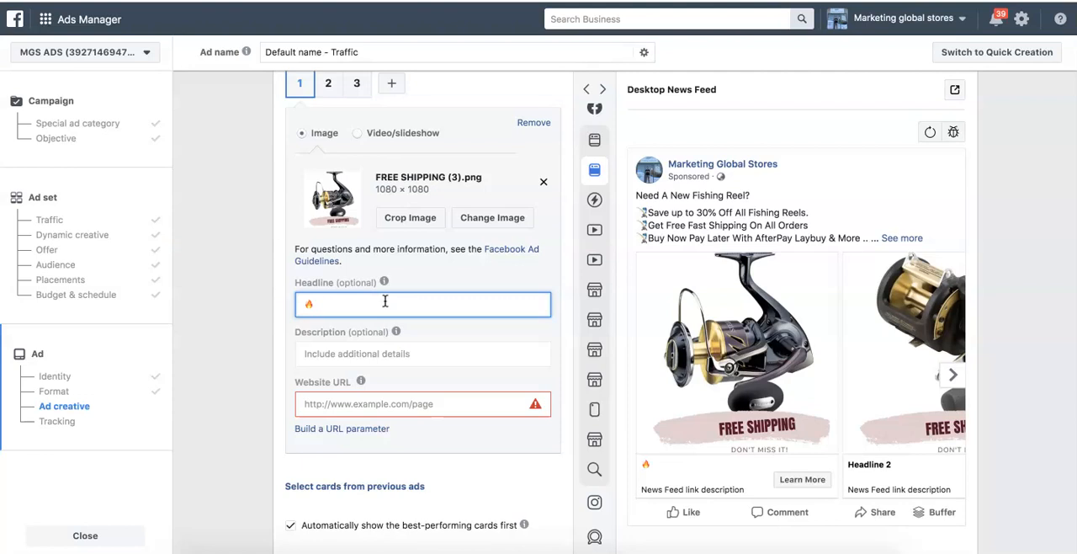
type("Free Shipping On All Orders.")
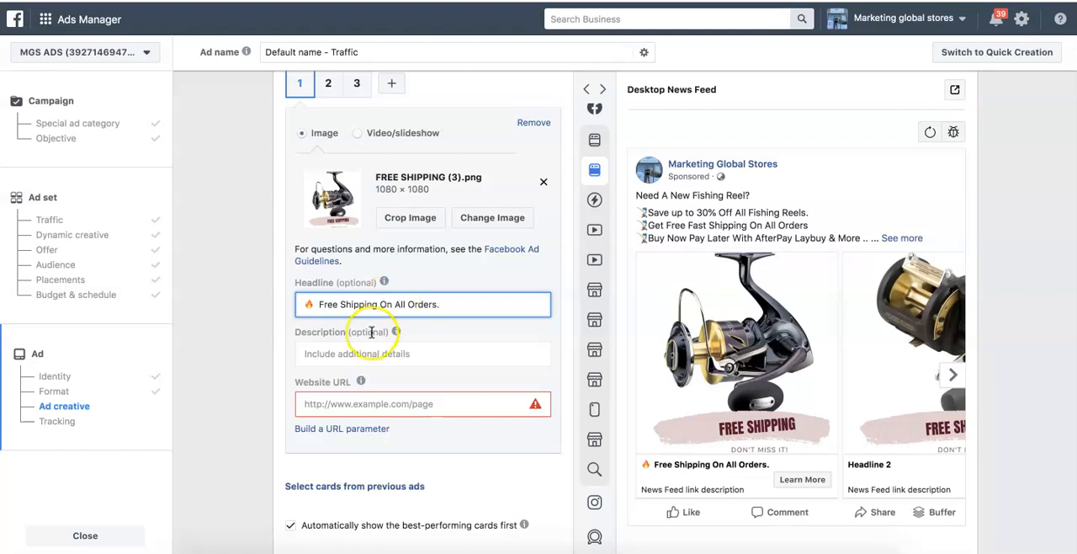
- Search Emojipedia for "star" and copy the Star emoji for card 1's description
left_click(356, 353)
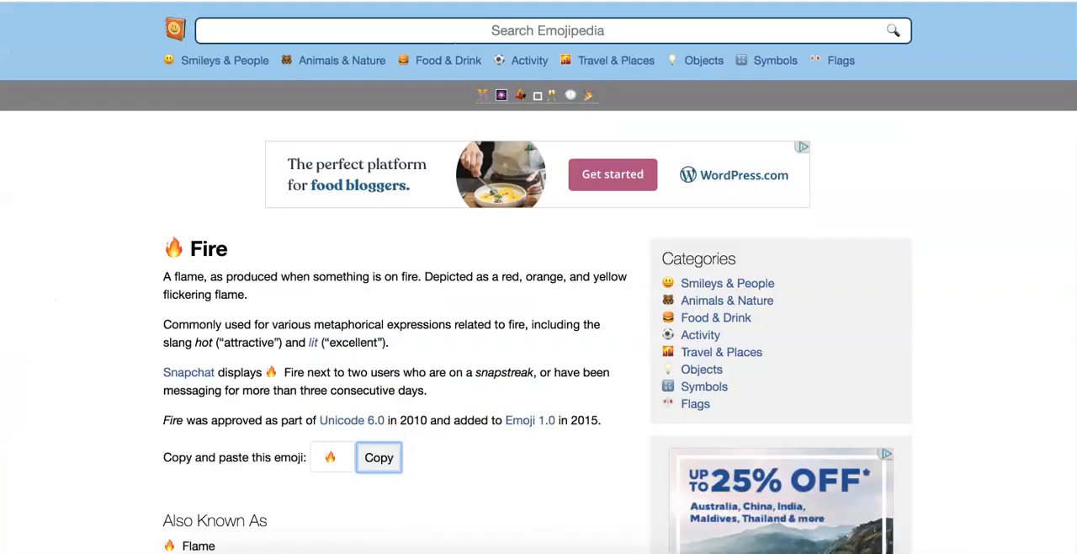
left_click(382, 32)
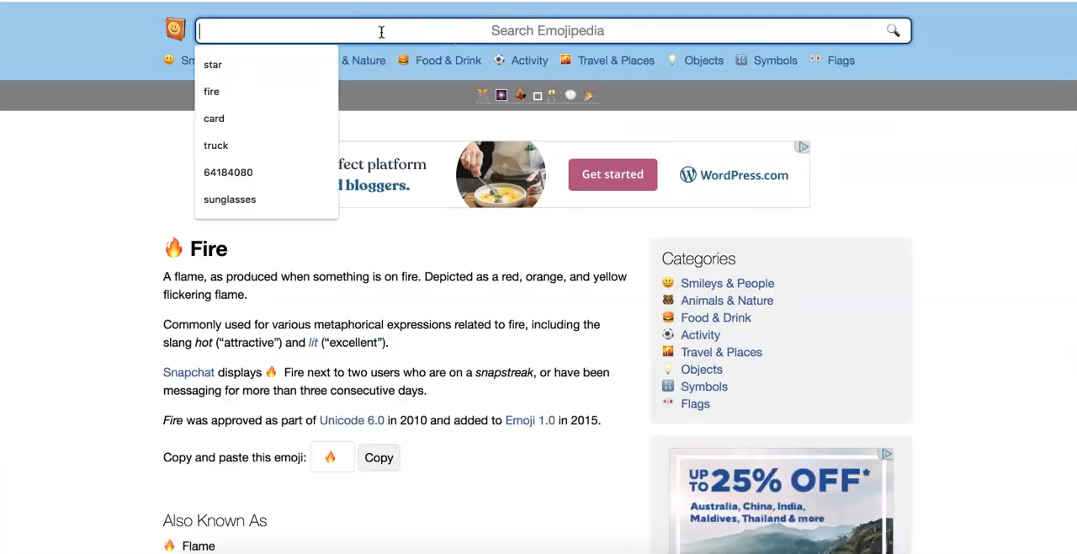
type("star")
key("Return")
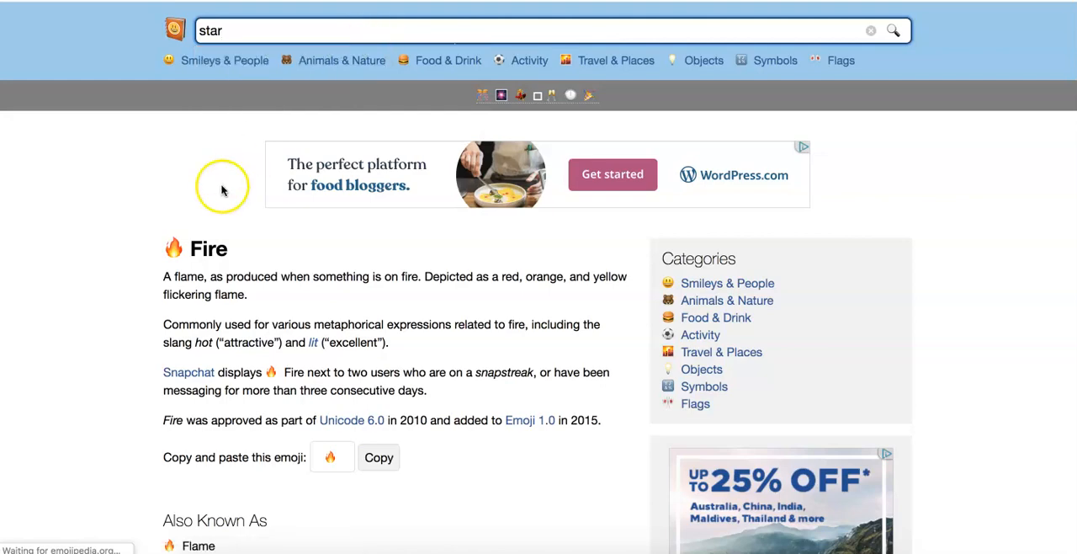
scroll(200, 286, "down", 3)
scroll(201, 288, "down", 3)
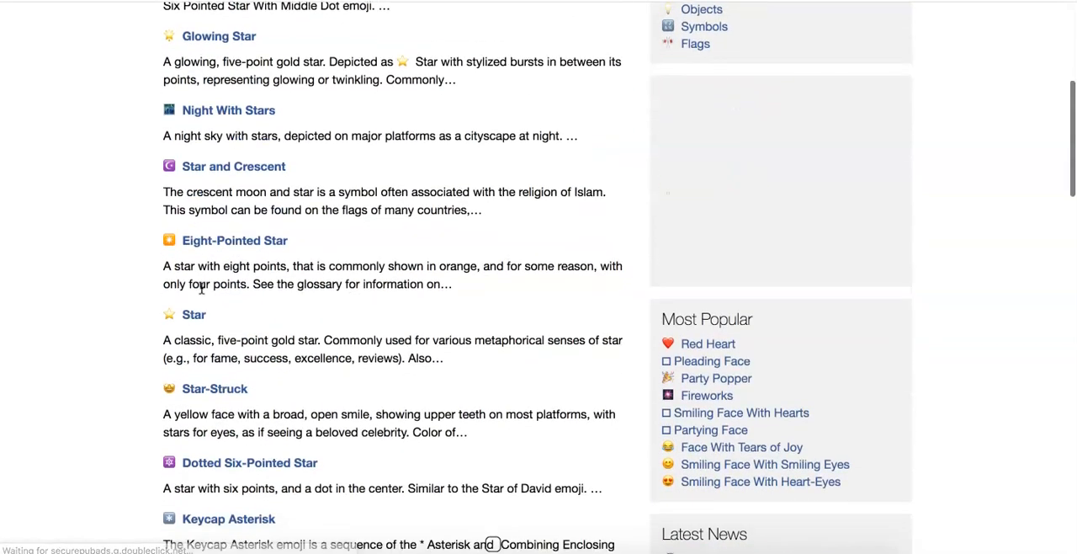
left_click(190, 313)
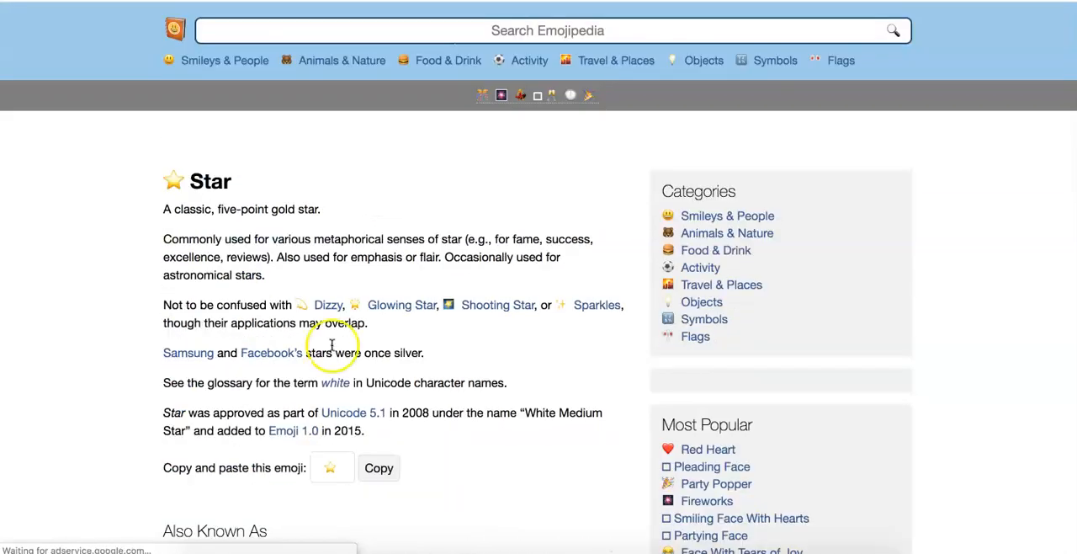
left_click(379, 536)
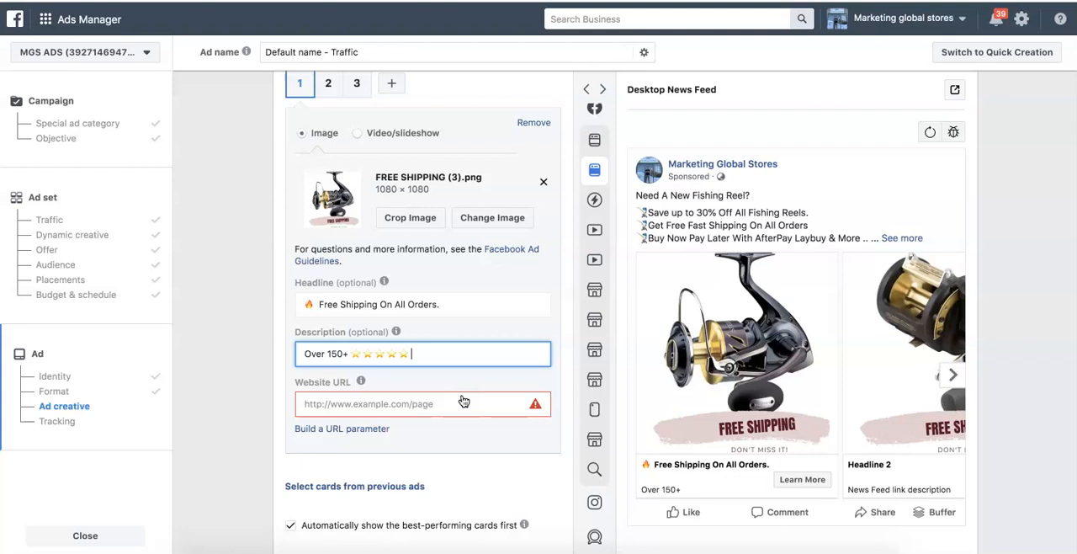
- Complete card 1's description as "Over 150+", five star emojis and "Reviews", and expand the primary text in the preview
type("iews")
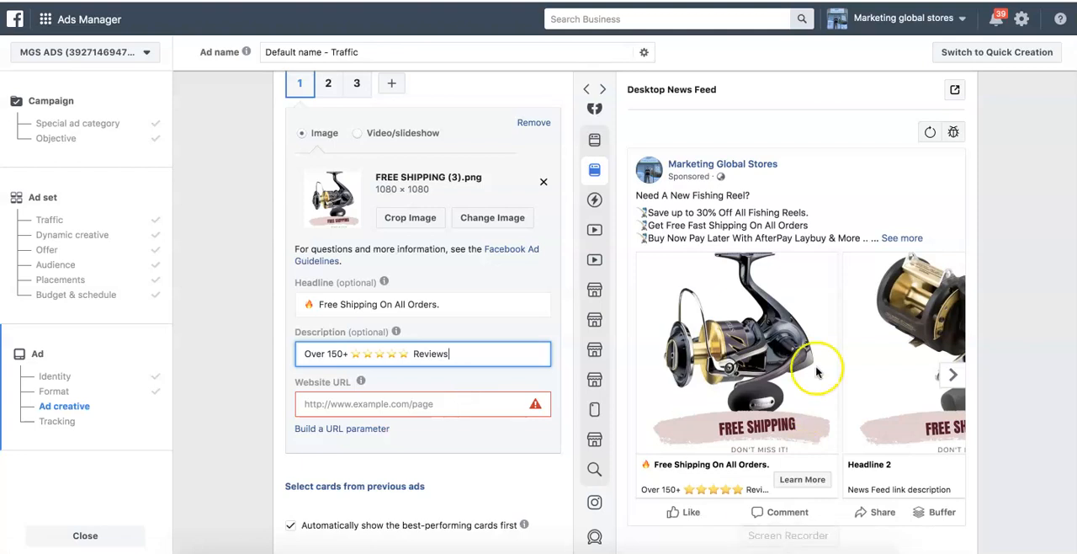
mouse_move(631, 172)
left_click(880, 176)
left_click(889, 239)
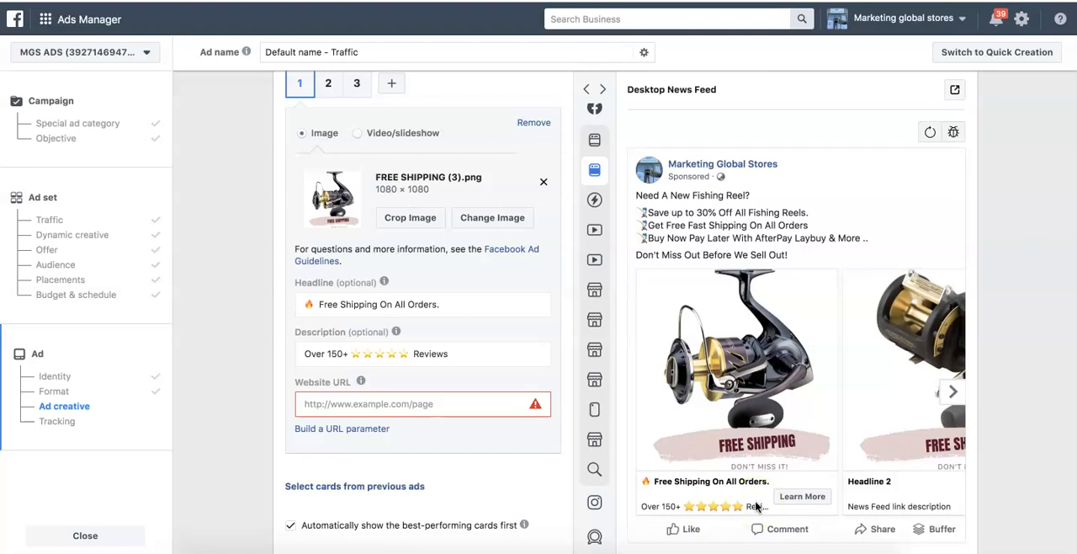
- Open the Shopify online store's Catalog page and copy its web address for card 1's website URL
left_click(329, 403)
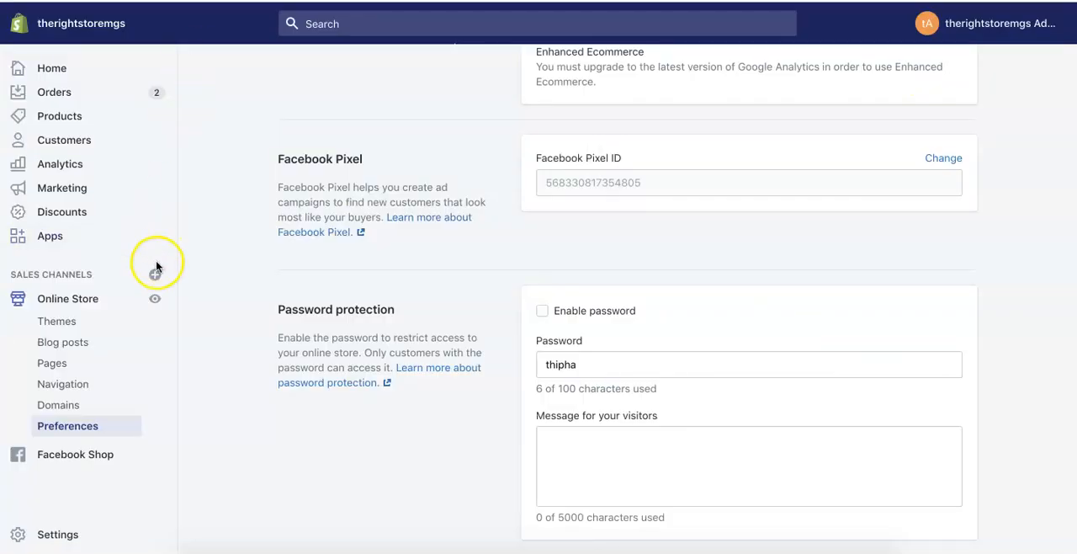
left_click(155, 300)
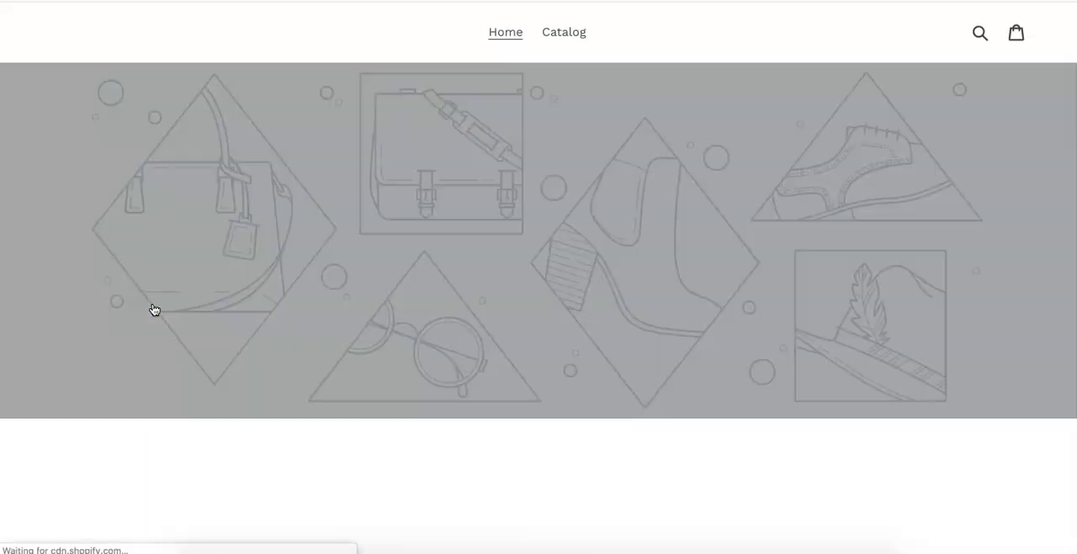
left_click(556, 34)
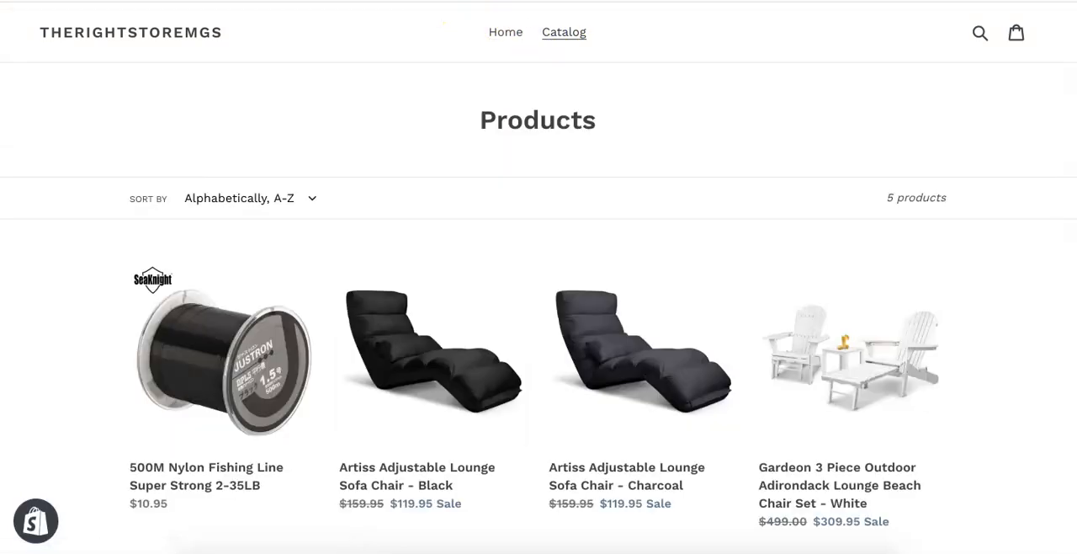
right_click(445, 4)
left_click(478, 75)
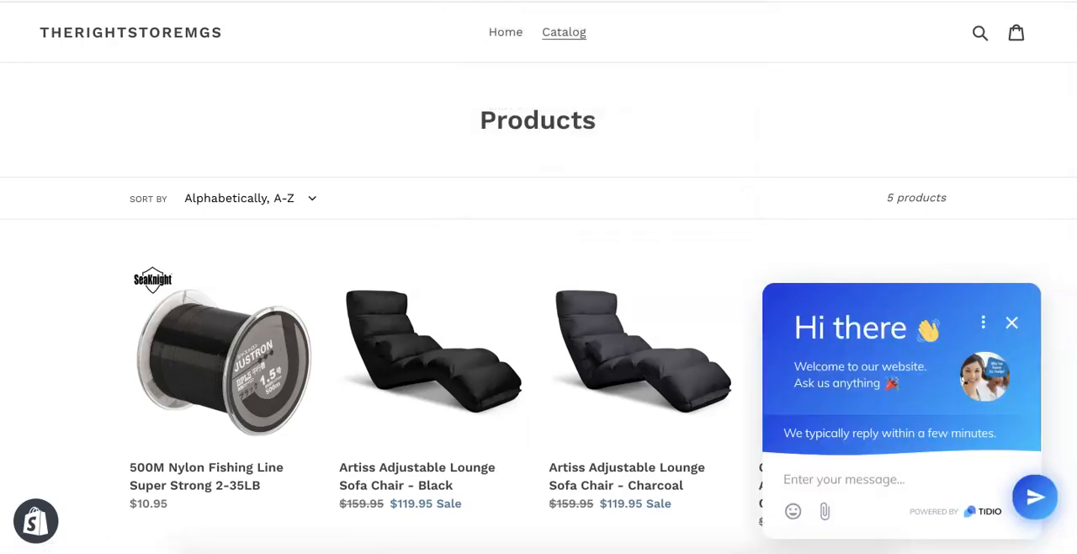
left_click(404, 1)
key("super+v")
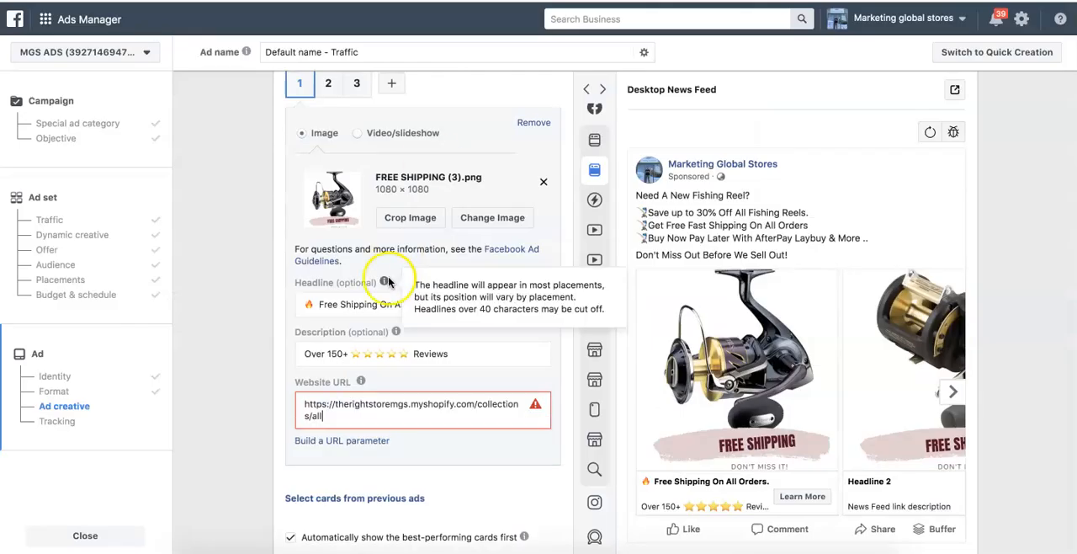
left_click(244, 402)
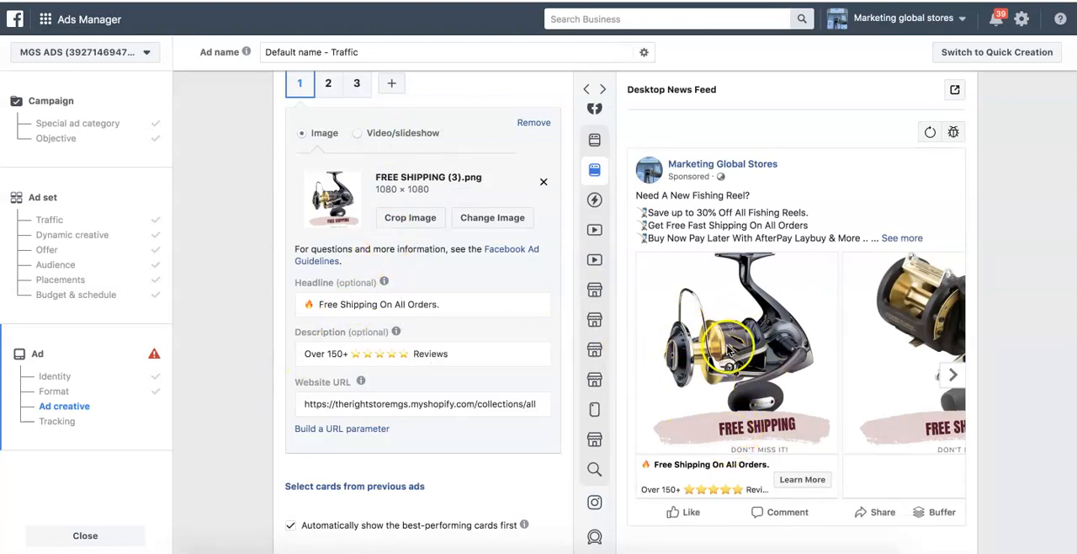
- Copy card 1's fire emoji "Free Shipping On All Orders." headline into card 2's description
left_click(953, 375)
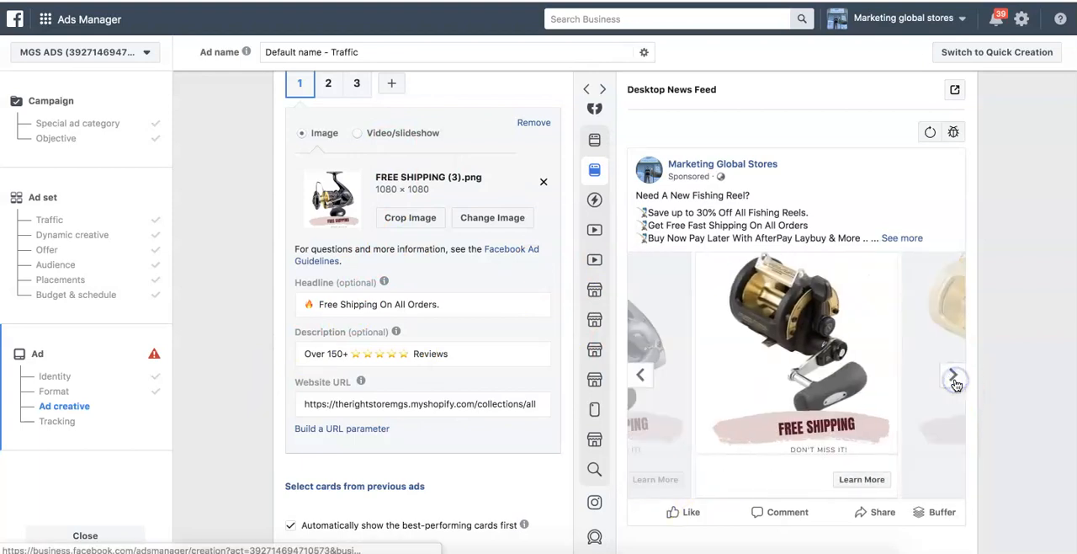
left_click(639, 375)
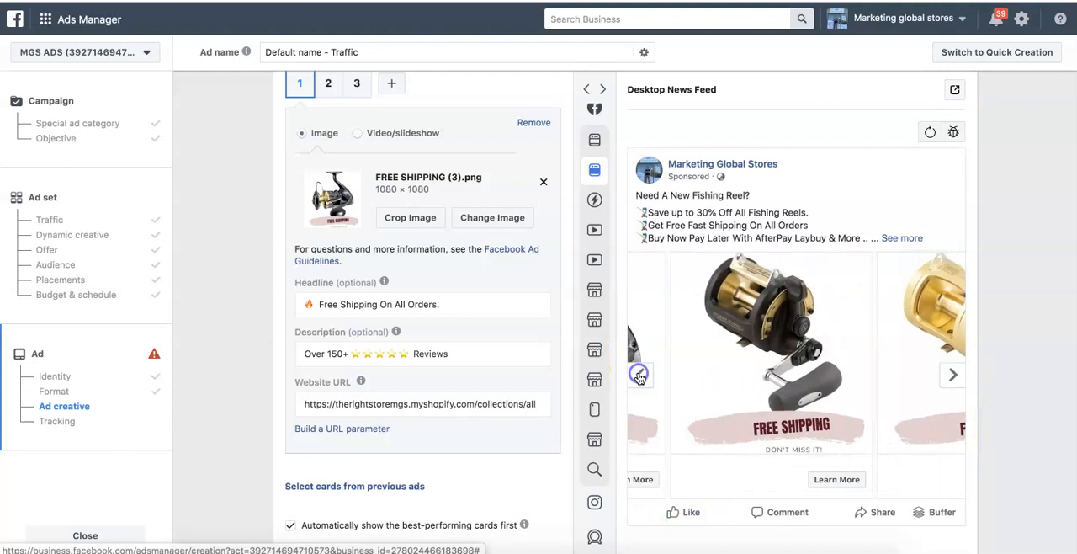
left_click(325, 303)
triple_click(324, 303)
left_click(329, 87)
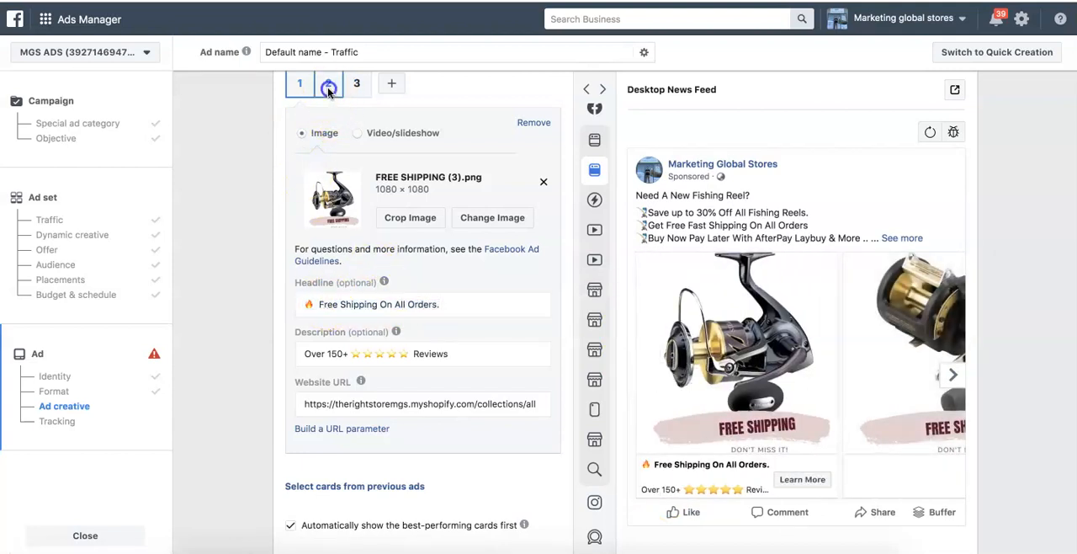
left_click(344, 353)
key("ctrl+v")
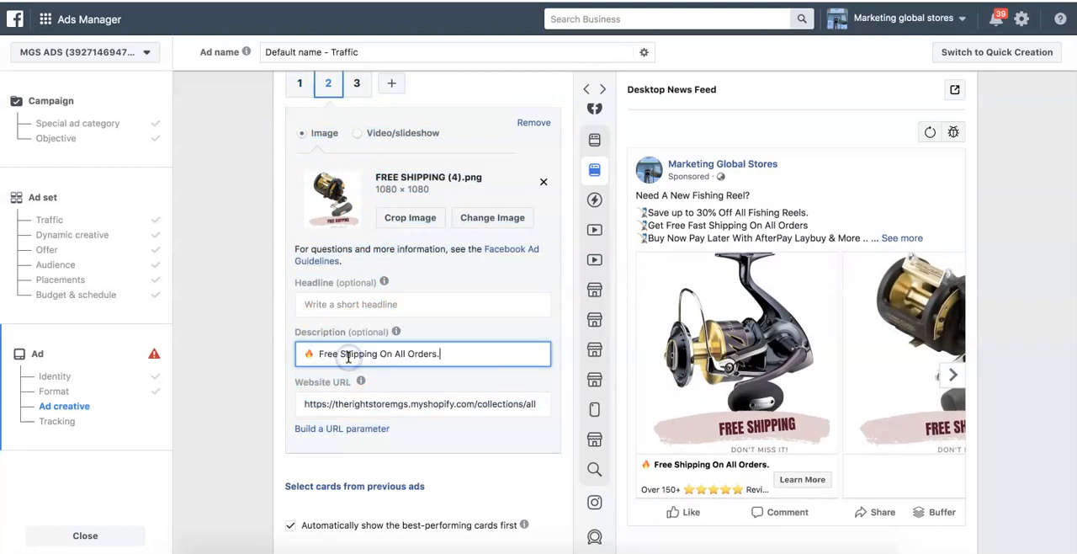
- Reuse the copied fire emoji "Free Shipping On All Orders." text as card 3's headline
left_click(357, 82)
left_click(349, 304)
key("ctrl+v")
- Copy card 1's "Over 150+" five-star "Reviews" description into card 2's headline
left_click(300, 85)
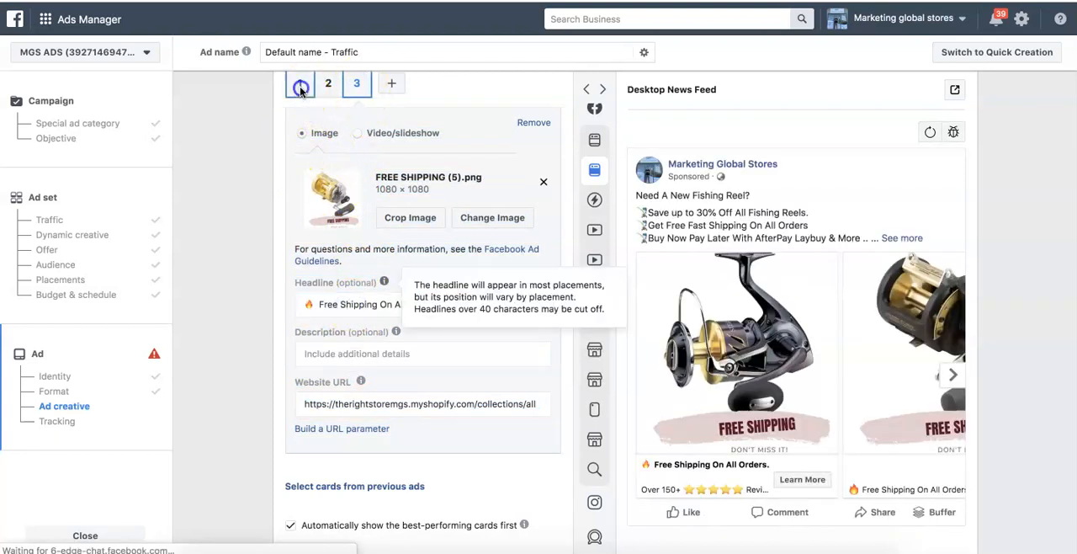
left_click(404, 353)
key("ctrl+a")
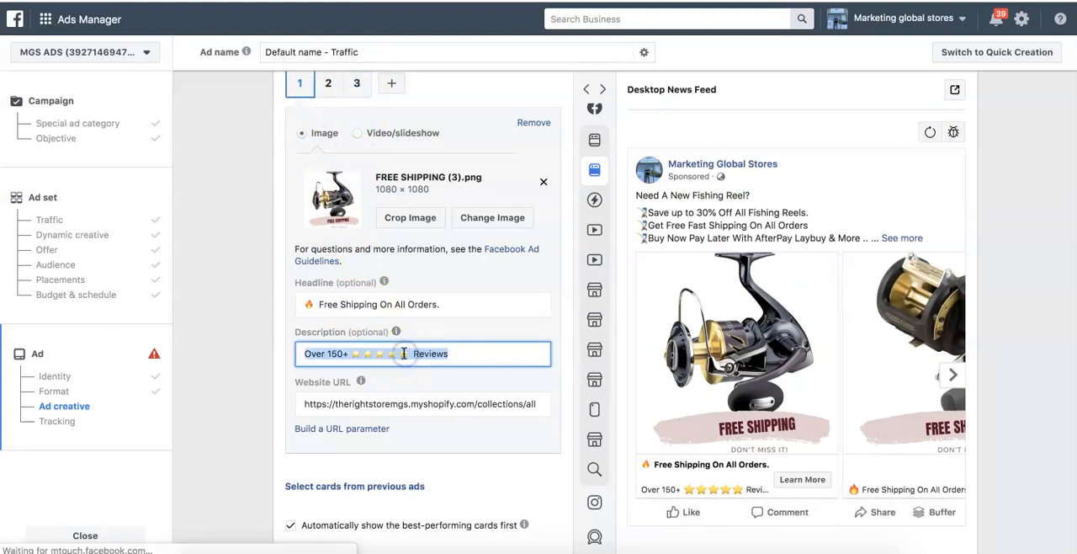
left_click(329, 82)
key("ctrl+a")
left_click(349, 304)
key("ctrl+v")
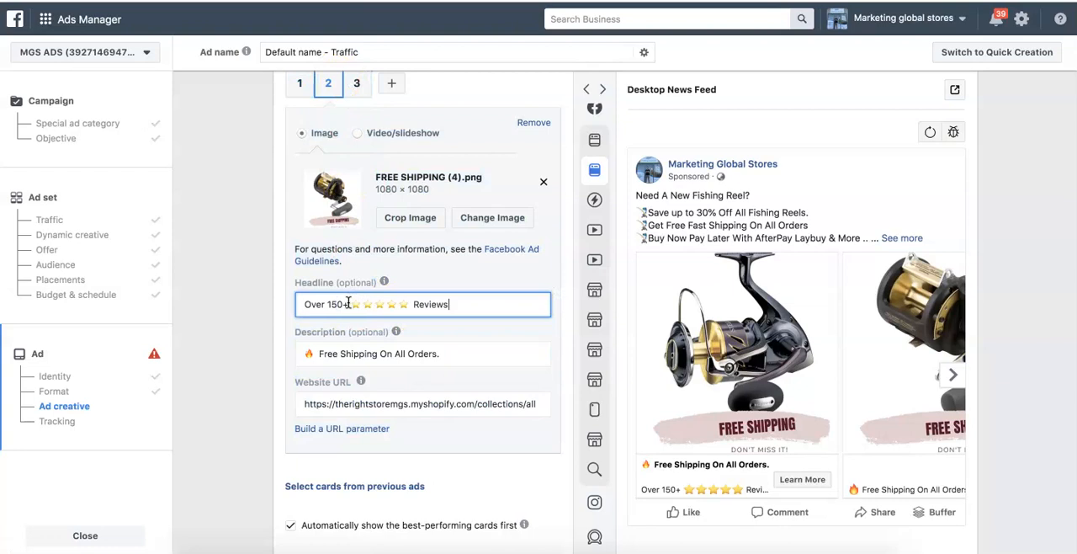
- Reuse the copied "Over 150+" five-star "Reviews" text as card 3's description and check all cards in the preview
left_click(356, 83)
left_click(355, 353)
key("ctrl+v")
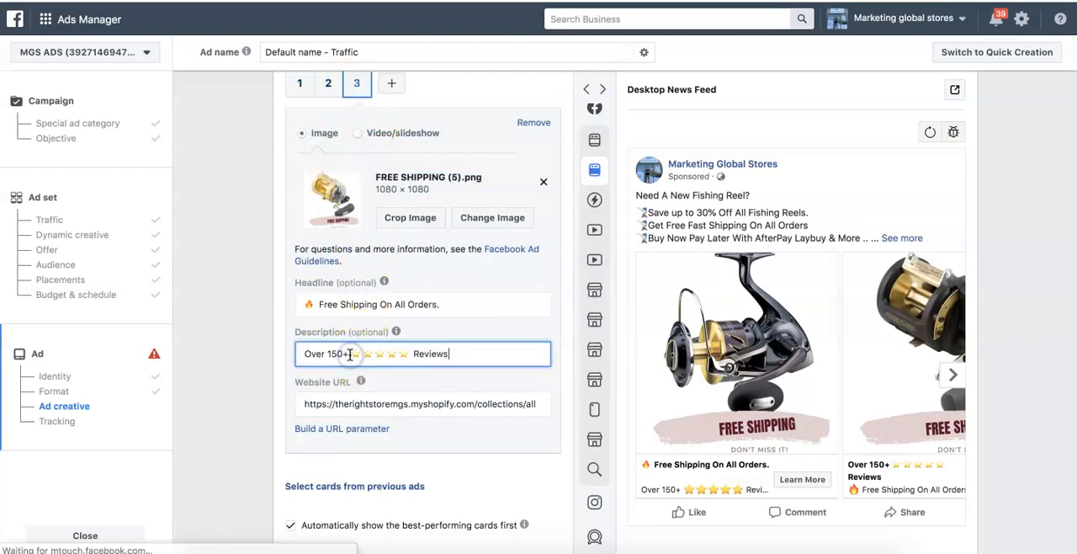
left_click(260, 358)
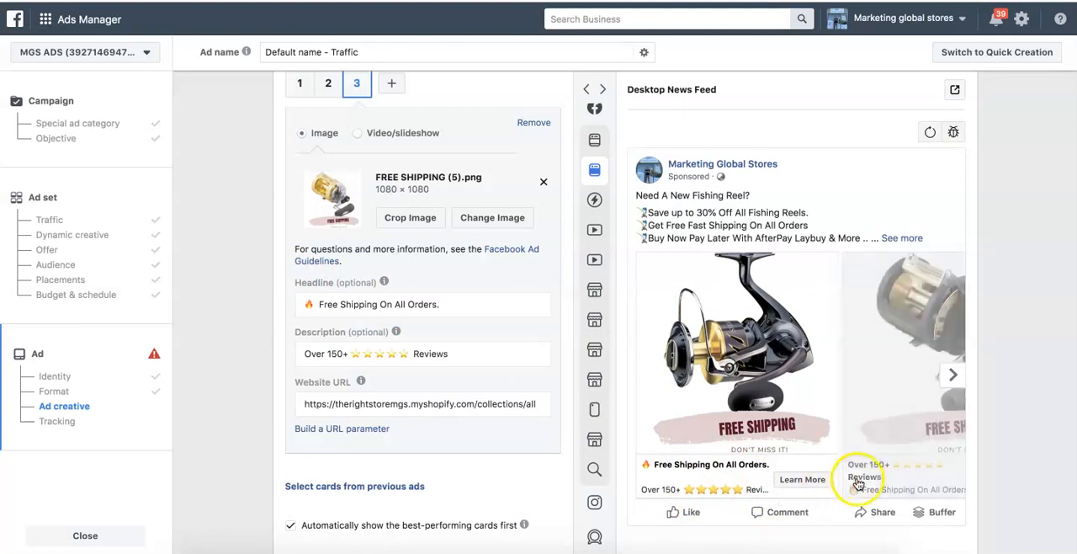
left_click(953, 375)
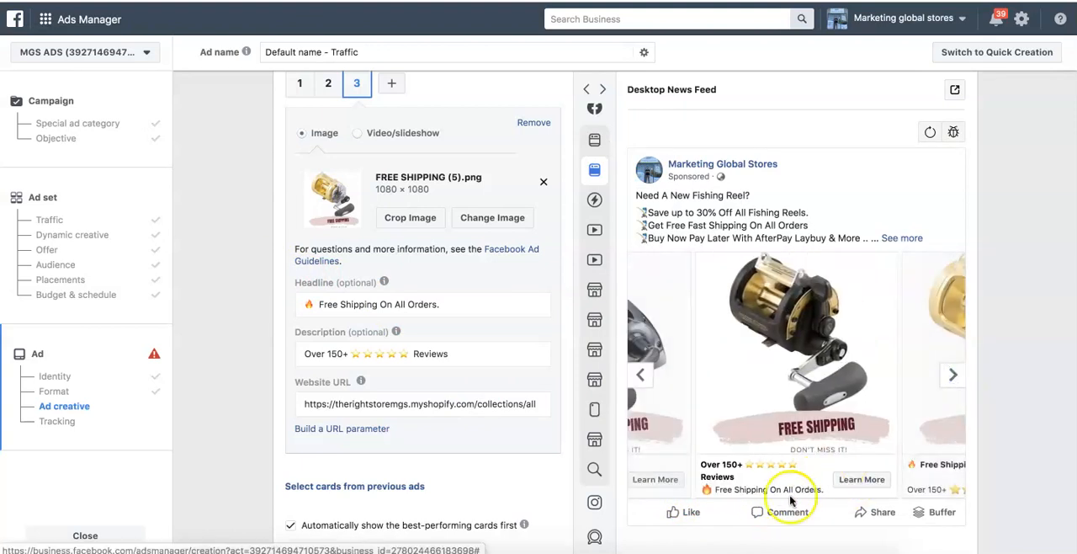
left_click(952, 375)
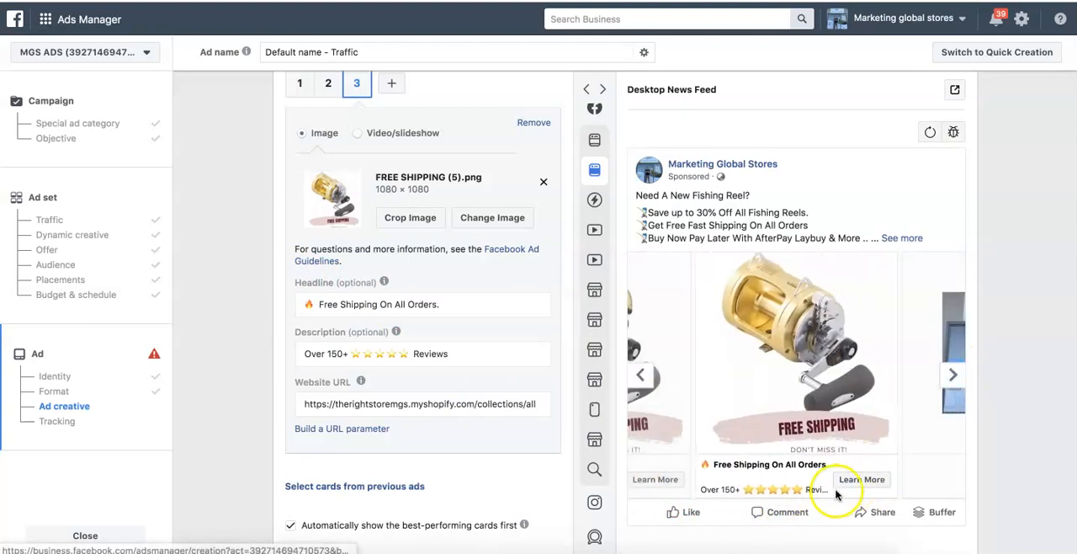
left_click(653, 373)
left_click(646, 375)
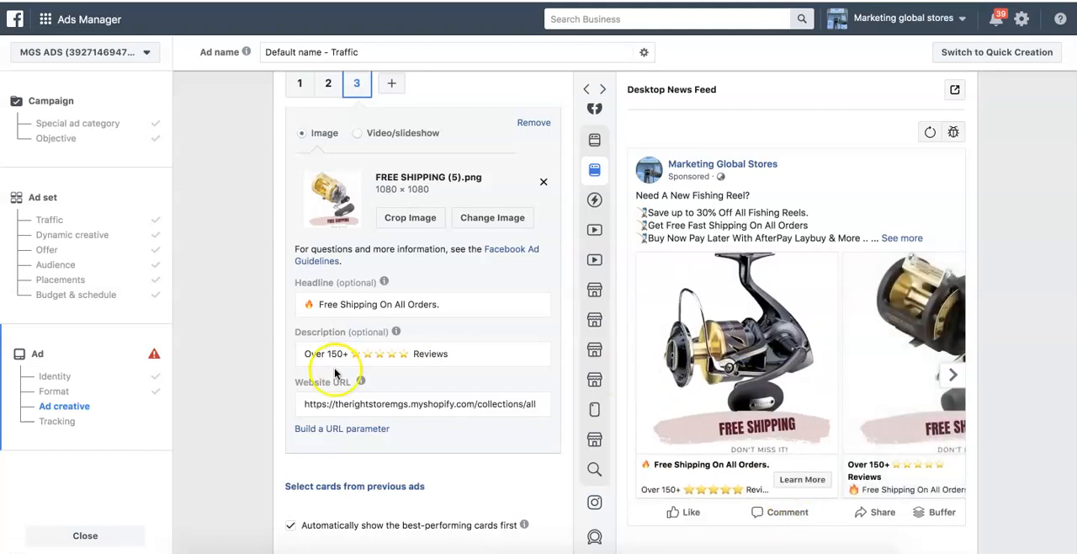
- Turn off the end card with the Page profile picture and check the carousel's last card in the preview
scroll(192, 403, "down", 3)
scroll(192, 402, "down", 6)
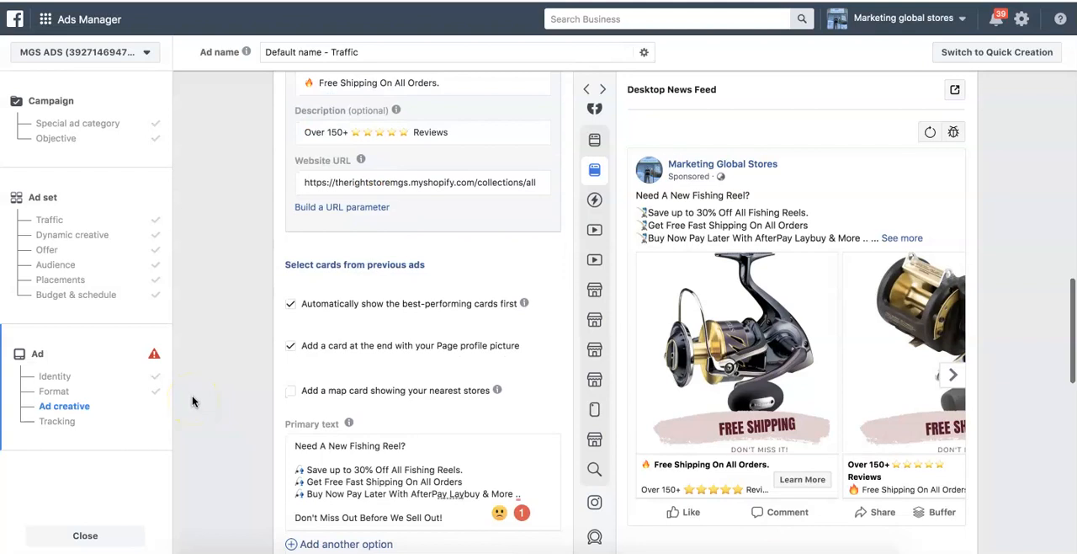
scroll(192, 402, "up", 3)
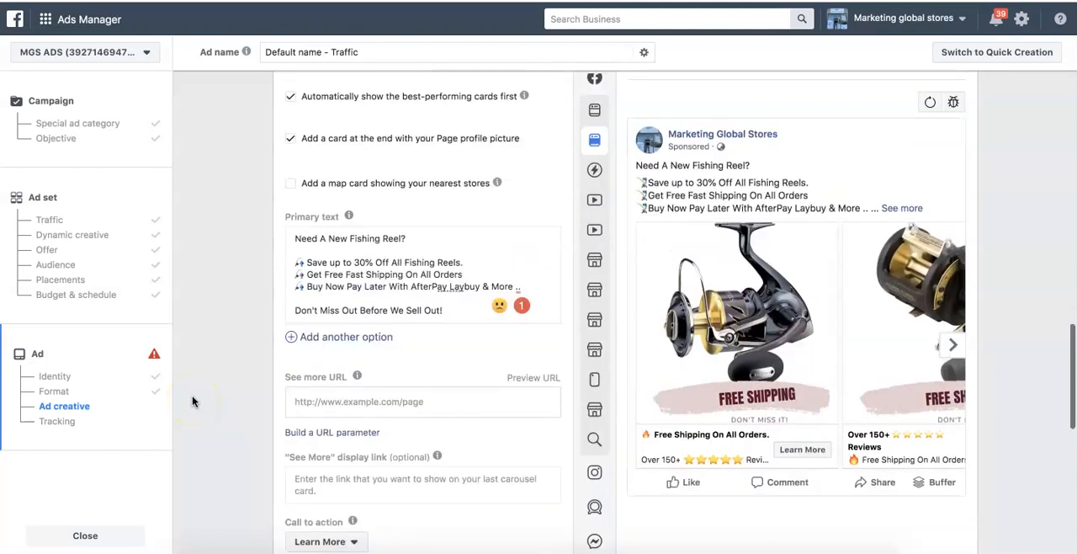
left_click(953, 377)
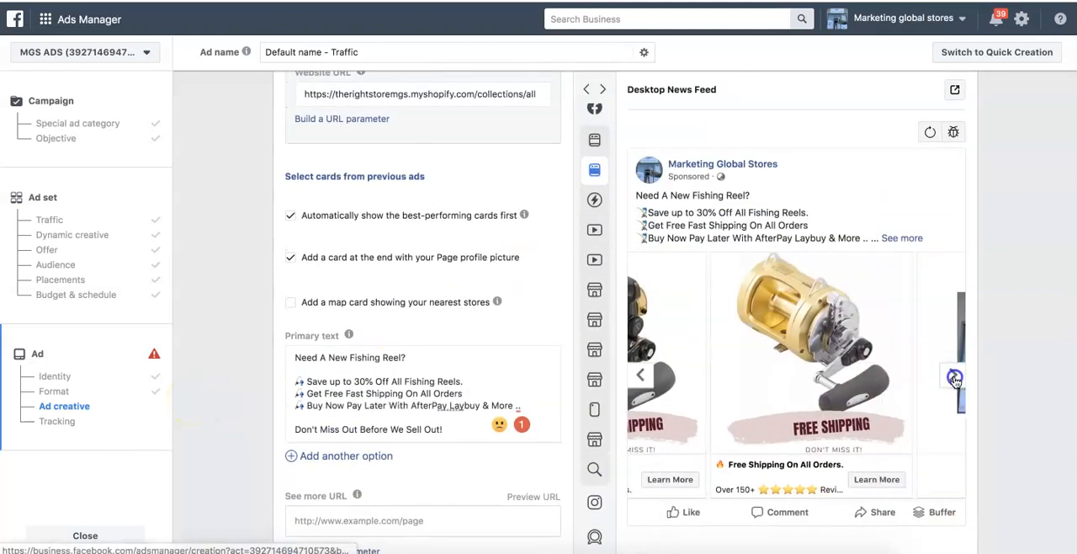
left_click(953, 377)
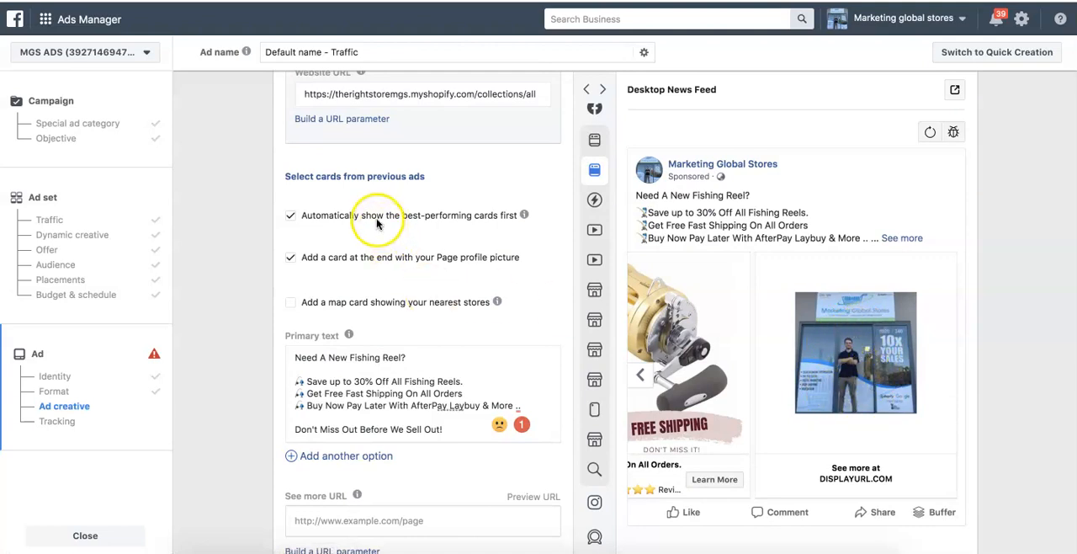
left_click(292, 257)
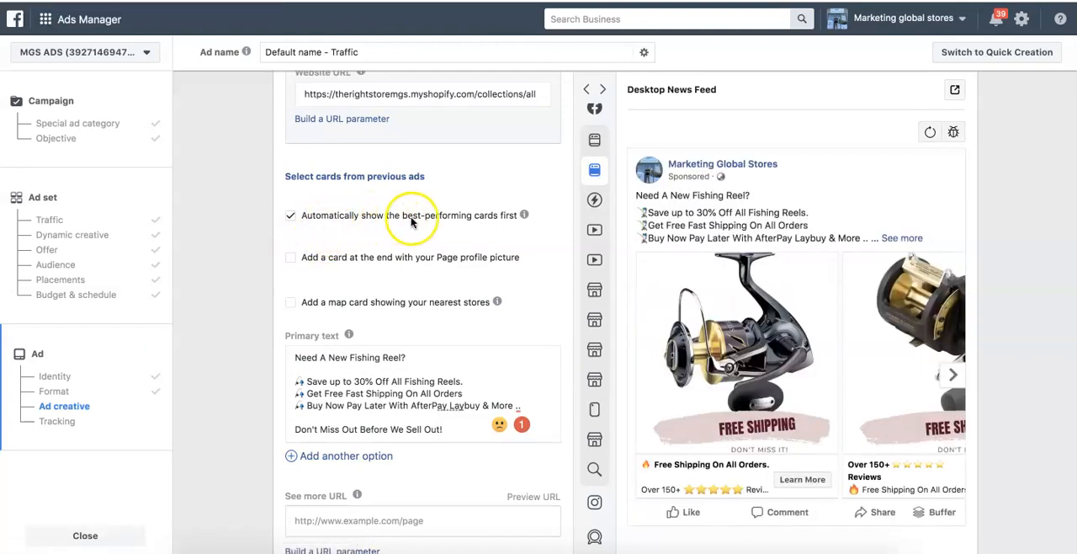
left_click(956, 382)
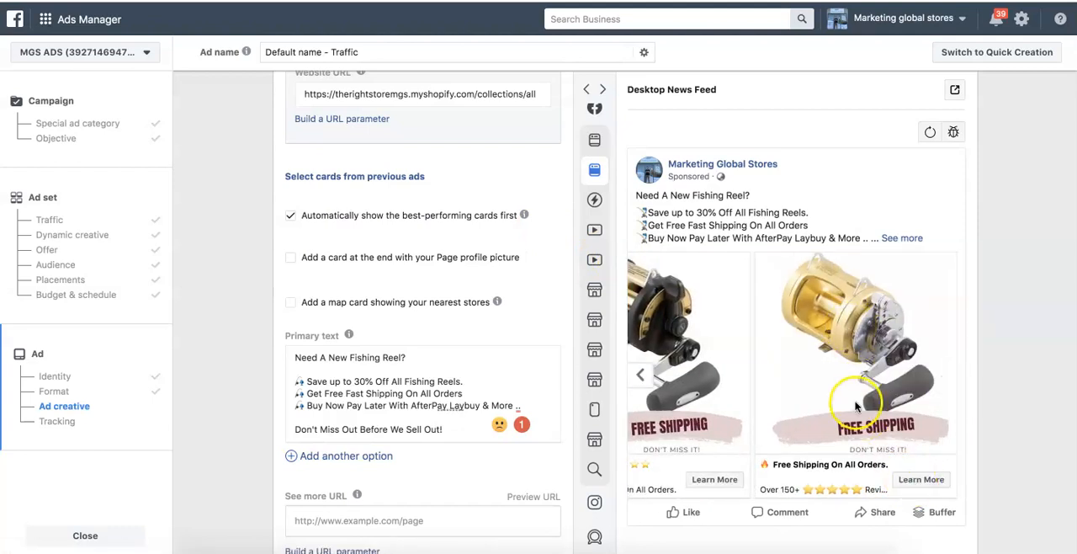
left_click(639, 375)
left_click(952, 376)
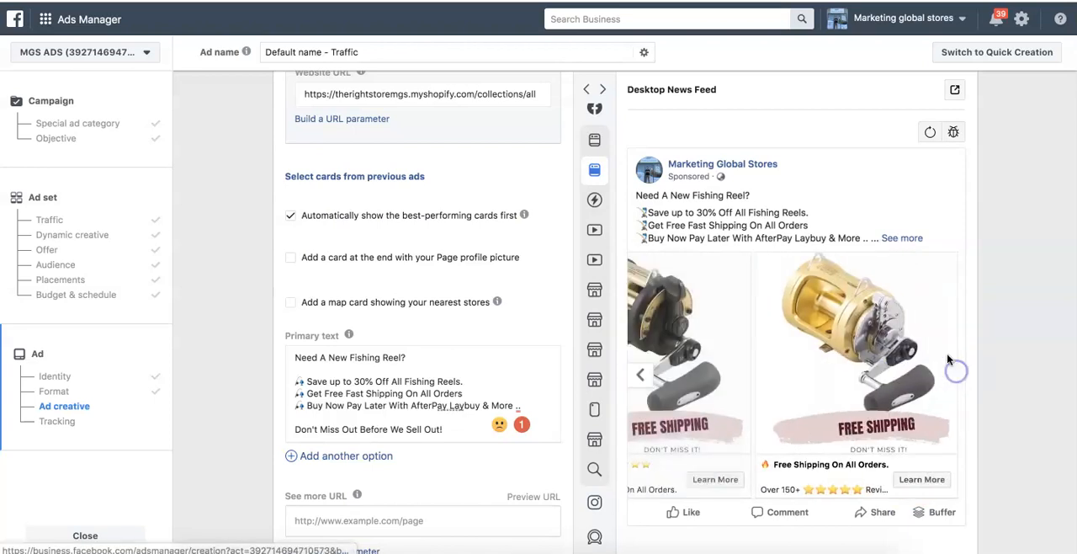
left_click(639, 374)
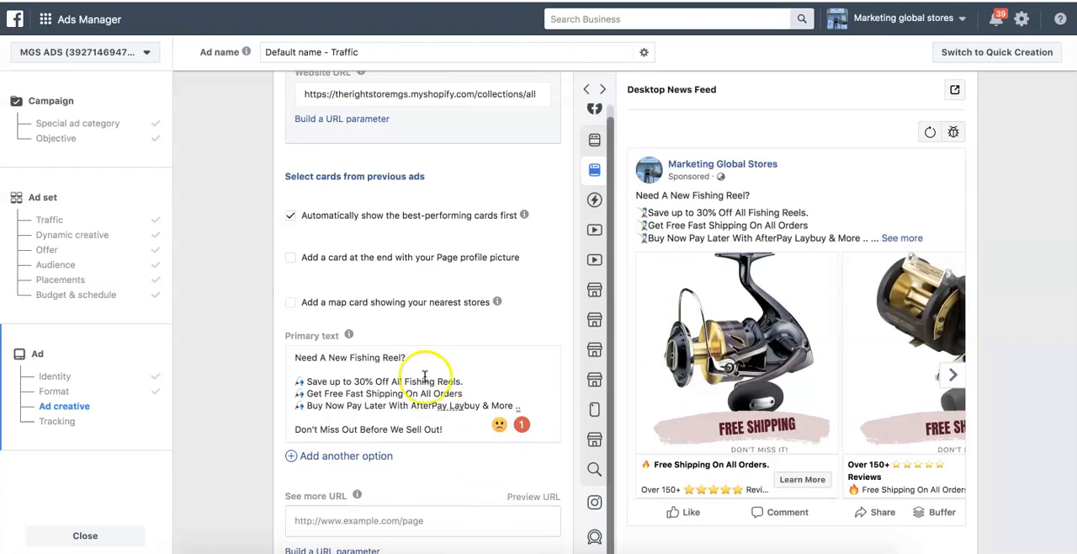
- Change the carousel ad's call to action to Shop Now
scroll(221, 280, "down", 5)
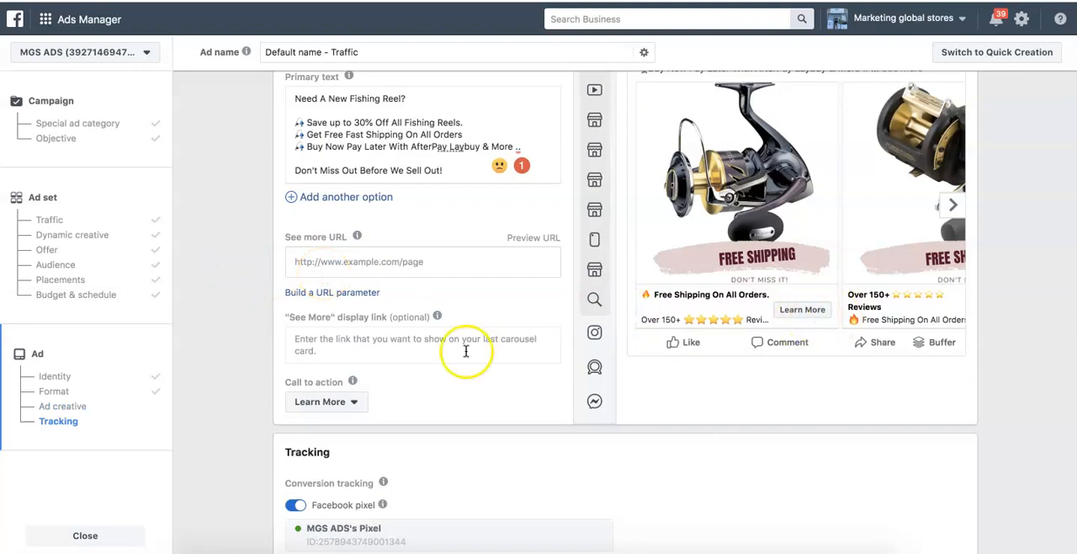
left_click(354, 402)
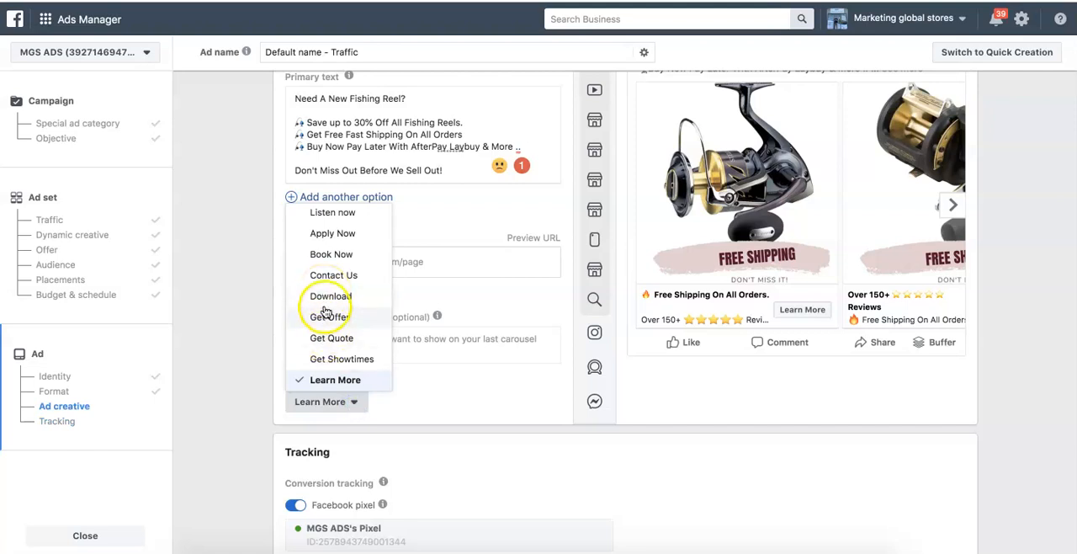
scroll(329, 294, "up", 5)
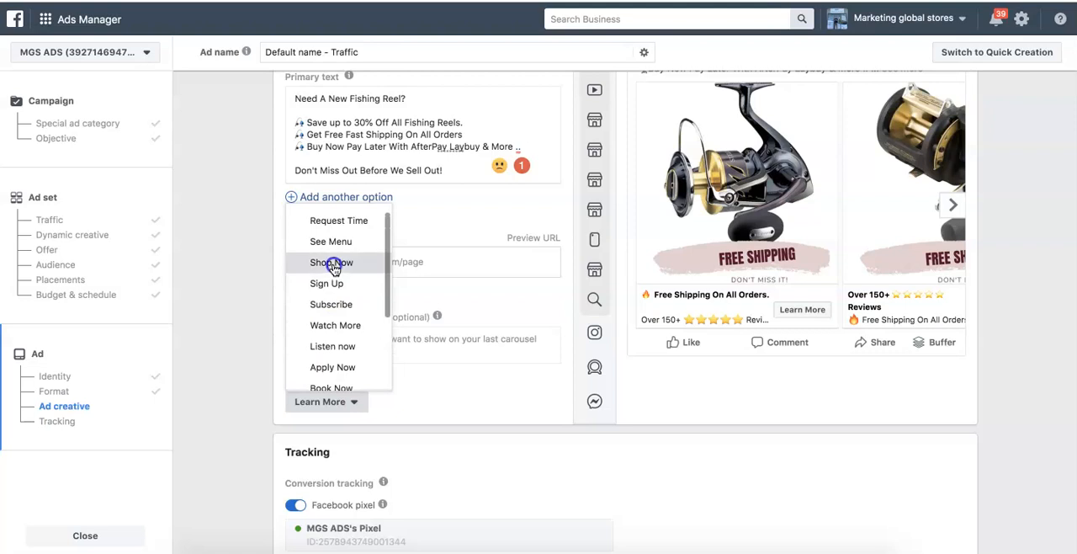
left_click(334, 264)
scroll(247, 276, "up", 10)
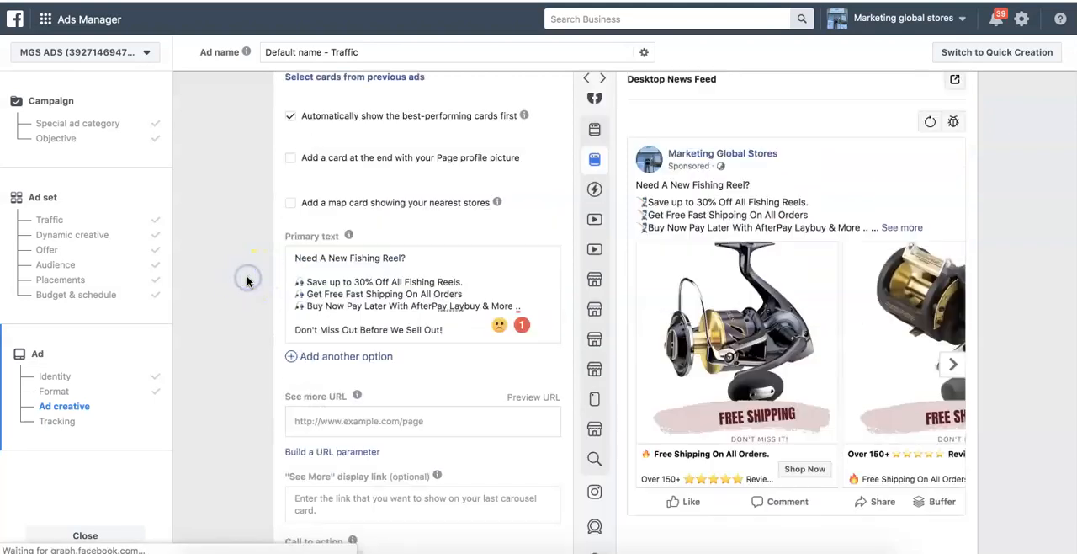
left_click(343, 192)
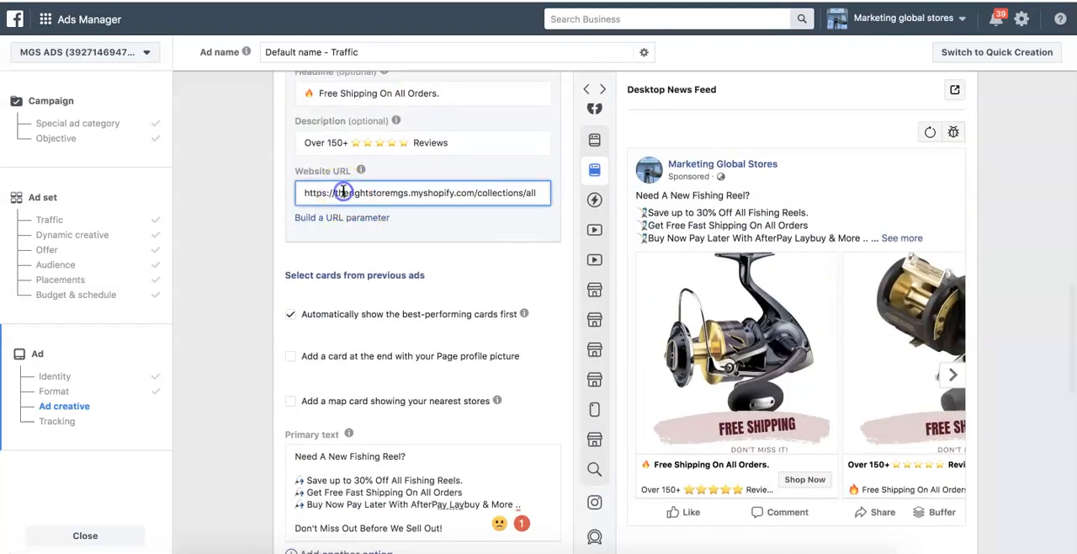
key("ctrl+a")
left_click(196, 293)
scroll(196, 284, "down", 5)
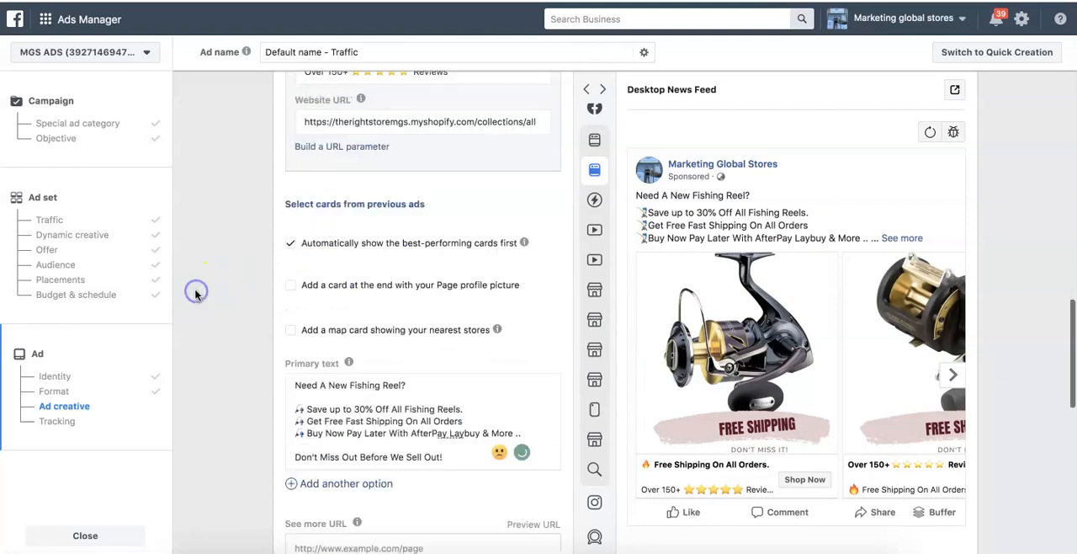
left_click(217, 264)
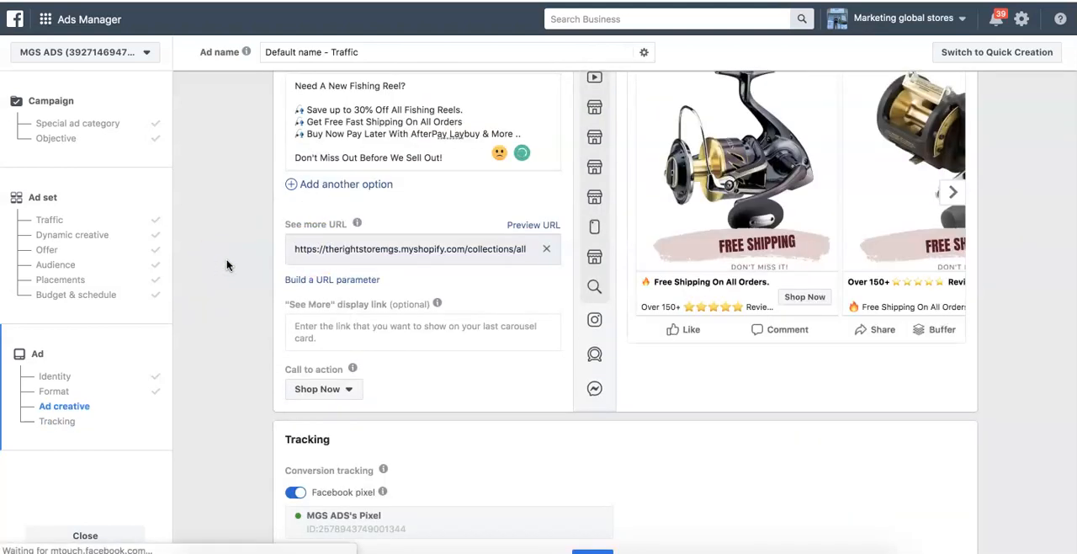
- Check the Shop Now button on all carousel cards in the preview and read the "See More" display link's help
scroll(226, 265, "up", 2)
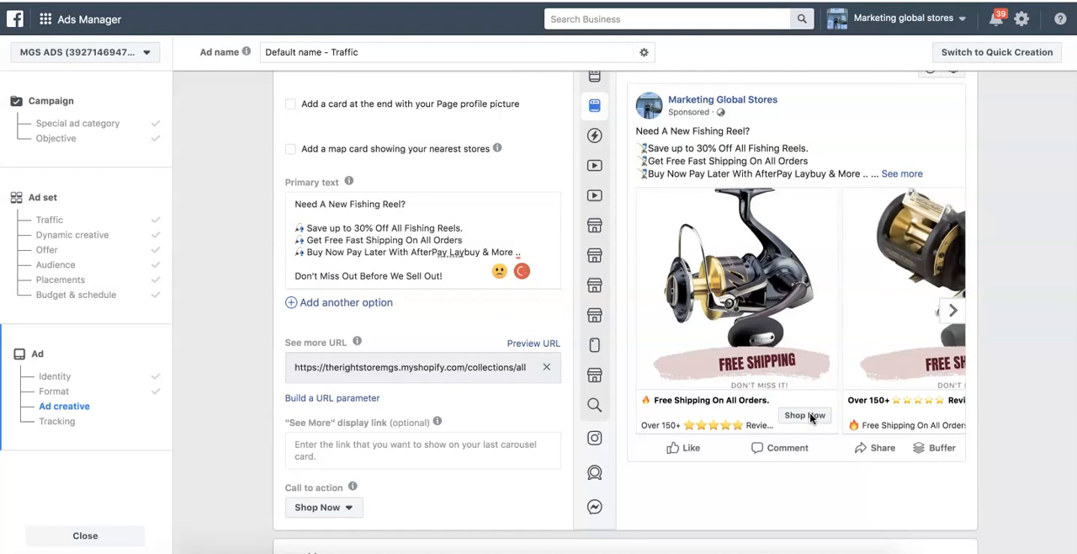
scroll(260, 396, "down", 4)
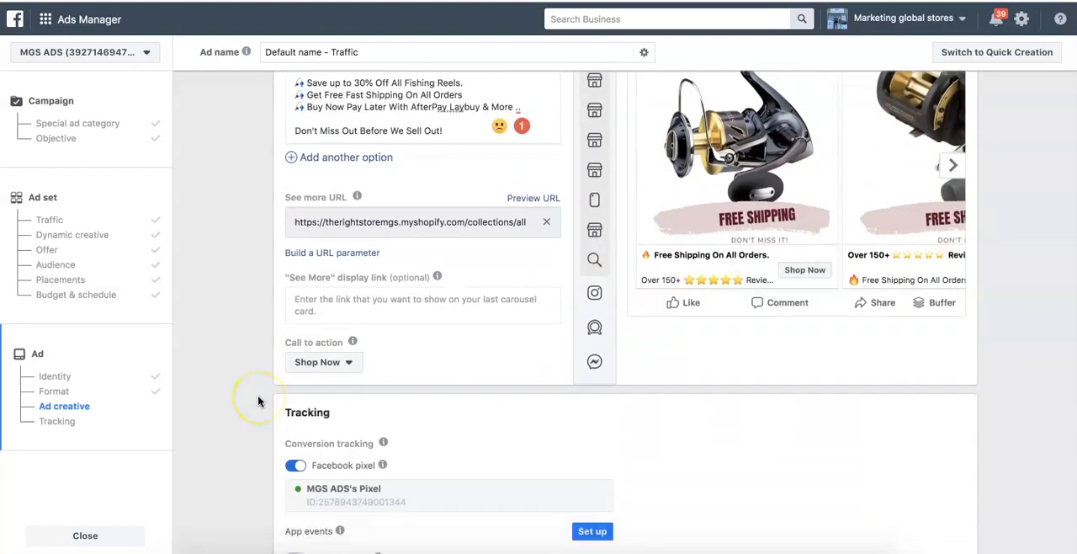
scroll(260, 401, "down", 1)
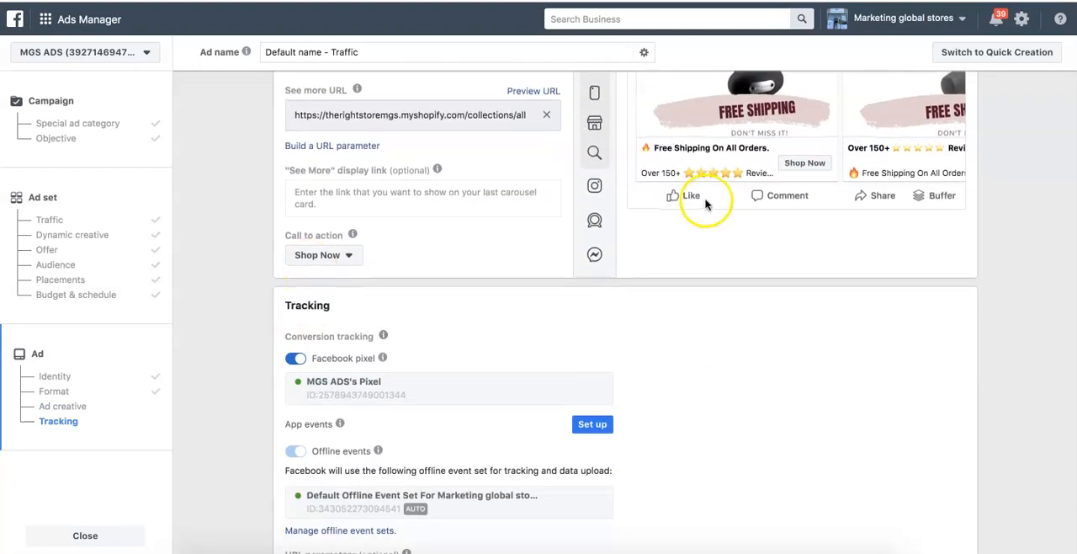
scroll(708, 204, "up", 2)
left_click(951, 160)
left_click(946, 162)
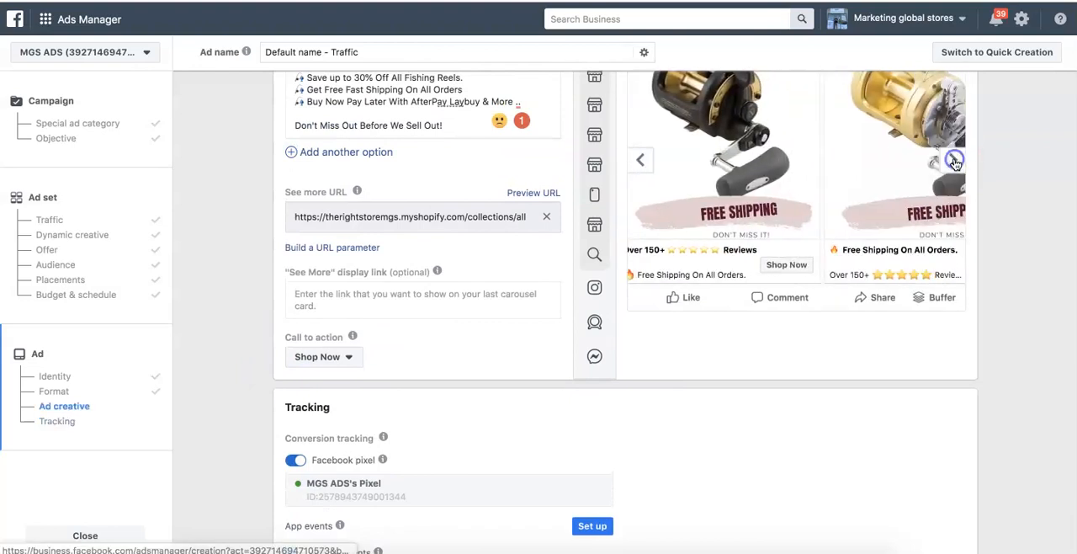
mouse_move(433, 271)
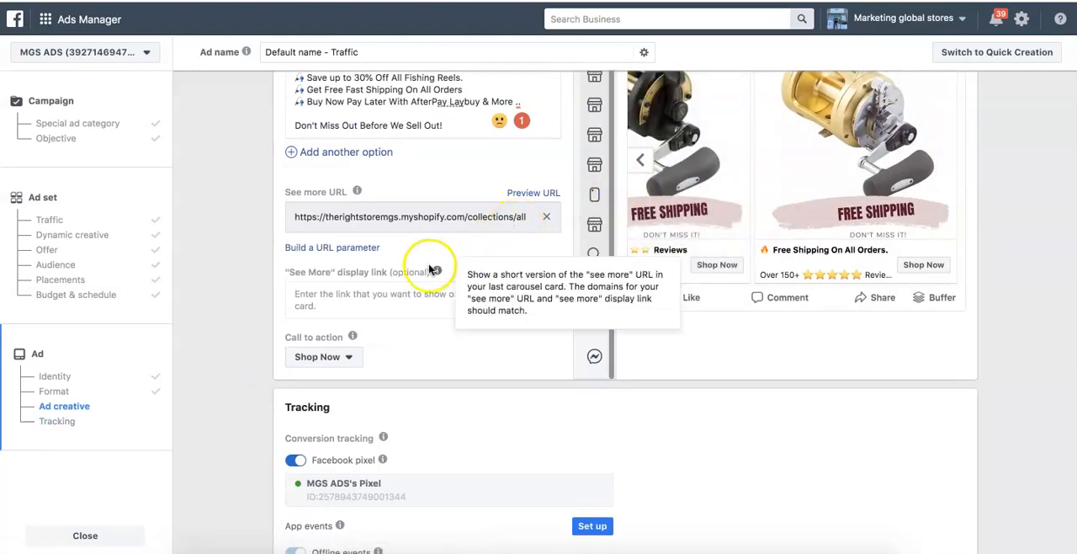
- Review the tracking settings, keeping MGS ADS's Pixel for conversion tracking, and confirm the campaign for publishing
scroll(429, 269, "down", 2)
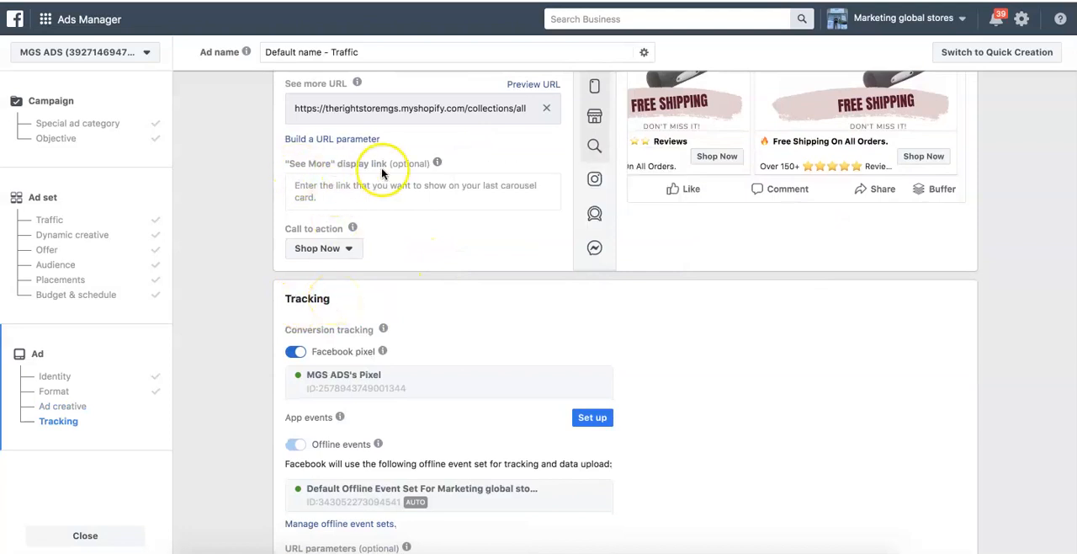
scroll(233, 249, "down", 2)
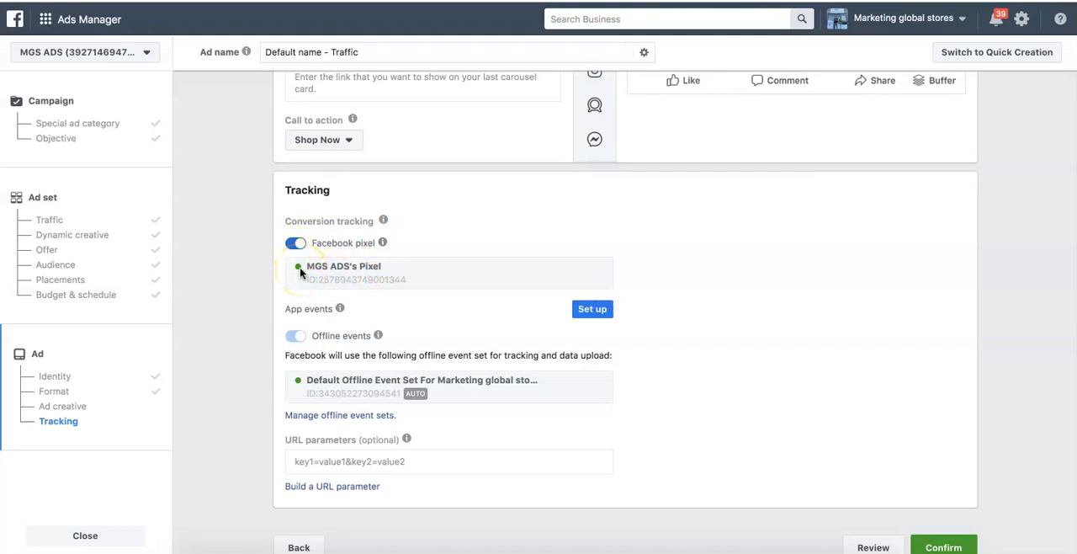
scroll(301, 272, "down", 2)
left_click(305, 187)
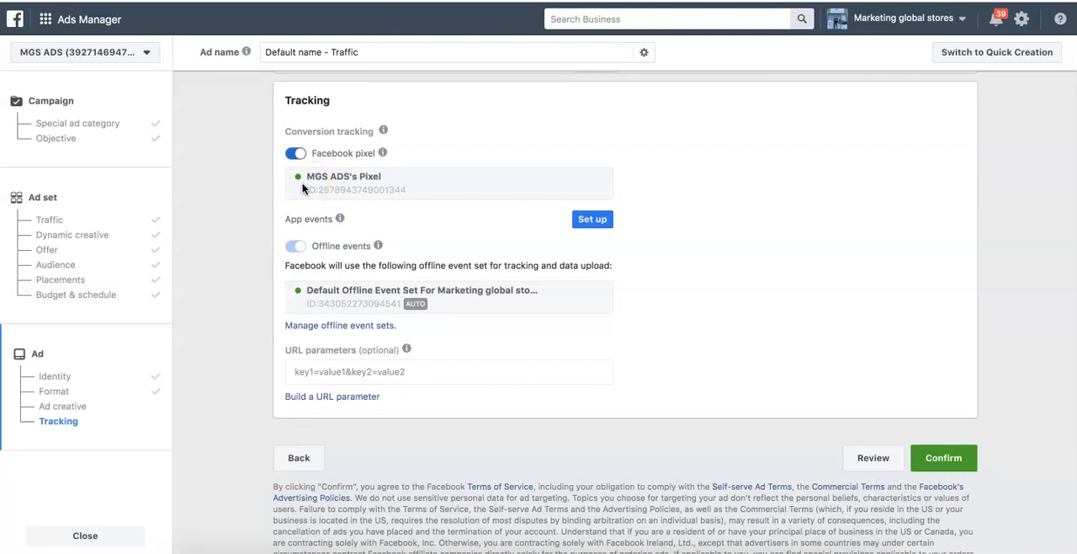
left_click(593, 222)
left_click(955, 464)
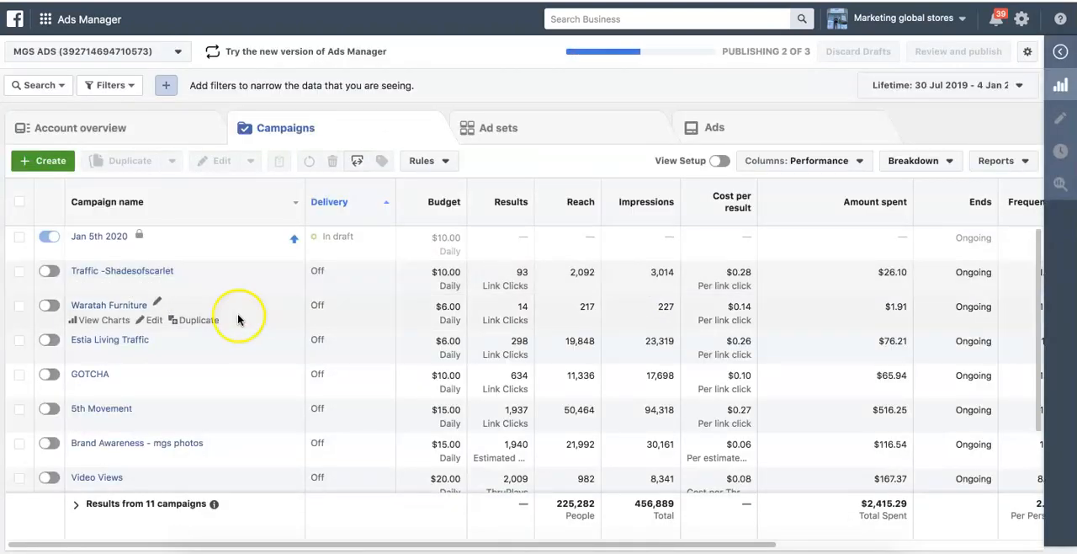
- Check the delivery status of the Jan 5th 2020 campaign, its ad set and its ad
left_click(107, 239)
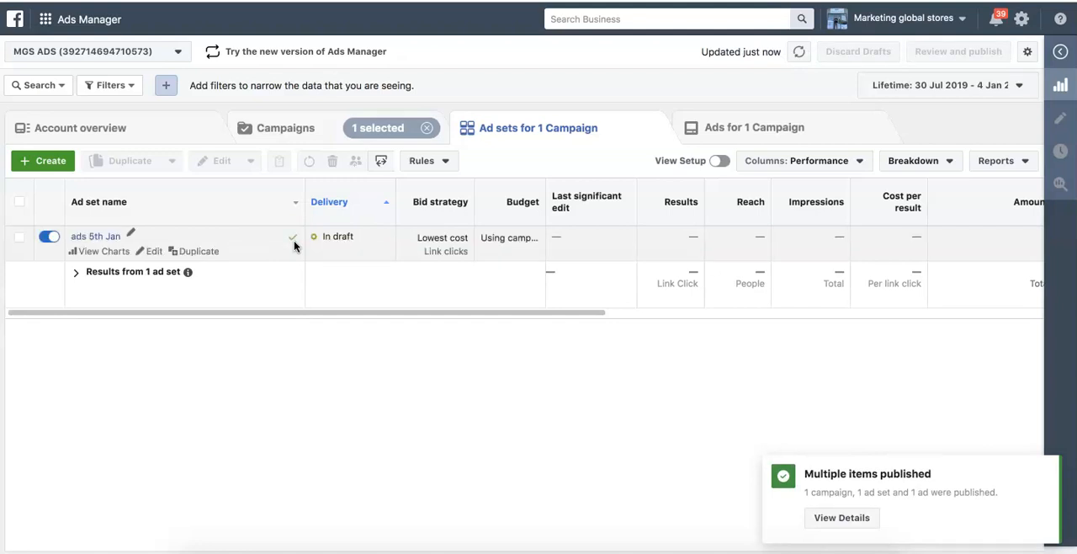
left_click(284, 130)
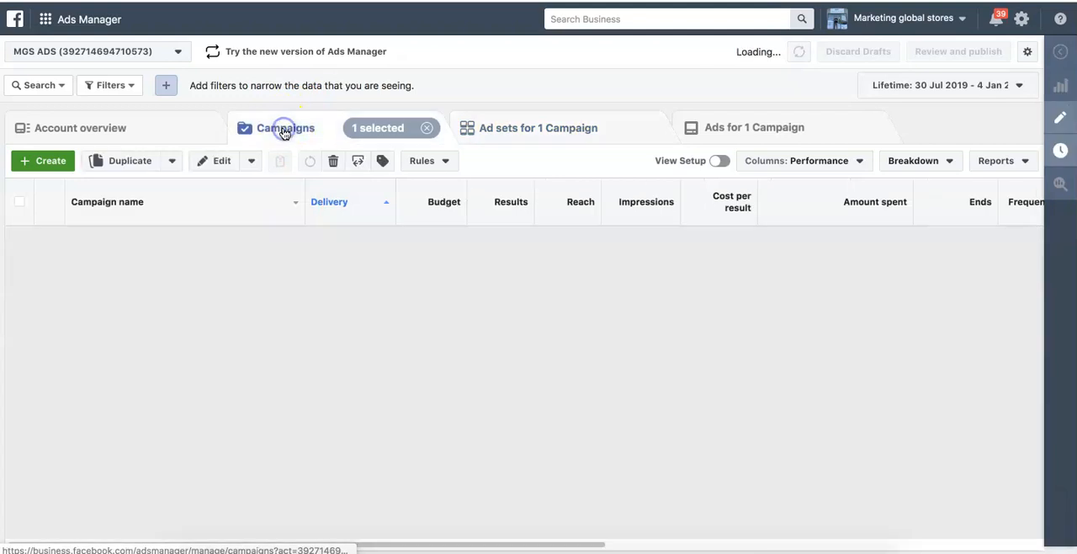
left_click(519, 129)
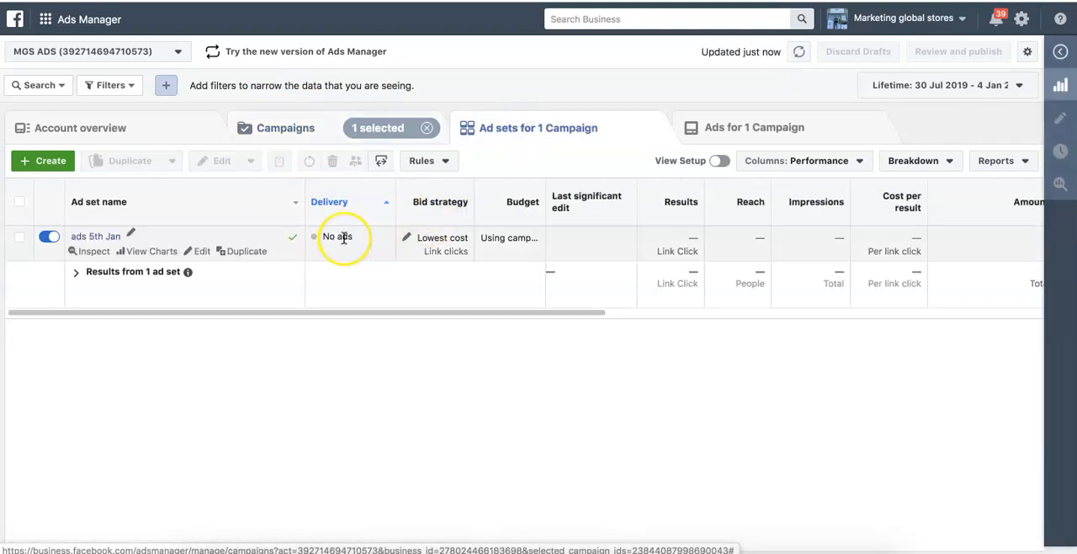
left_click(722, 126)
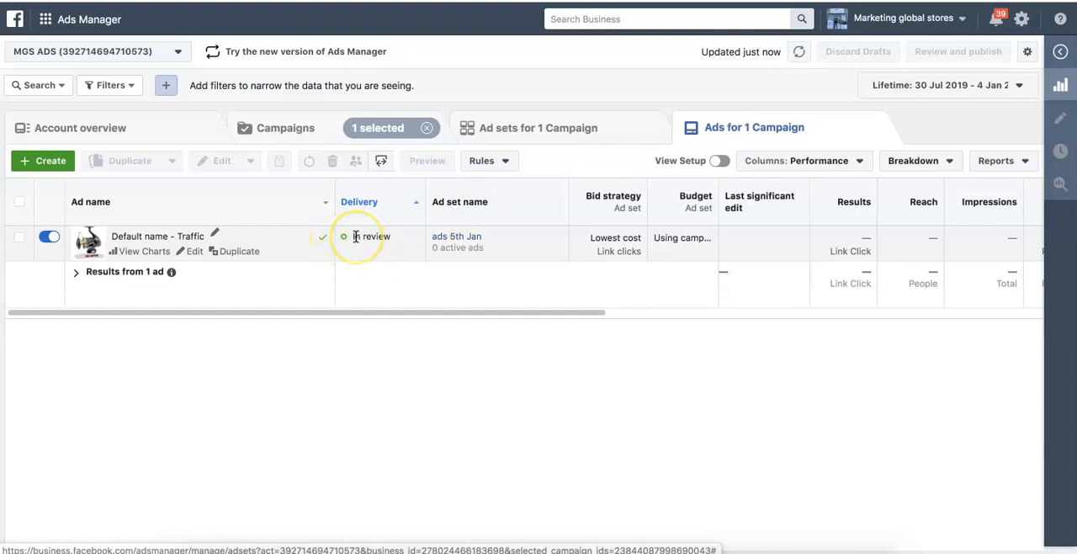
- Select the "Default name - Traffic" ad, open its preview and view its shareable link
left_click(17, 239)
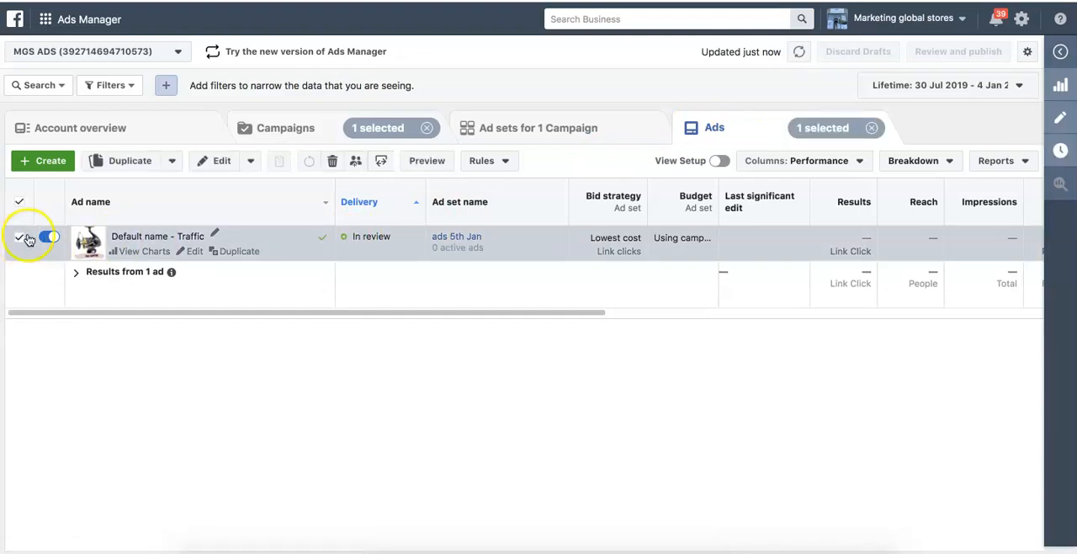
left_click(427, 166)
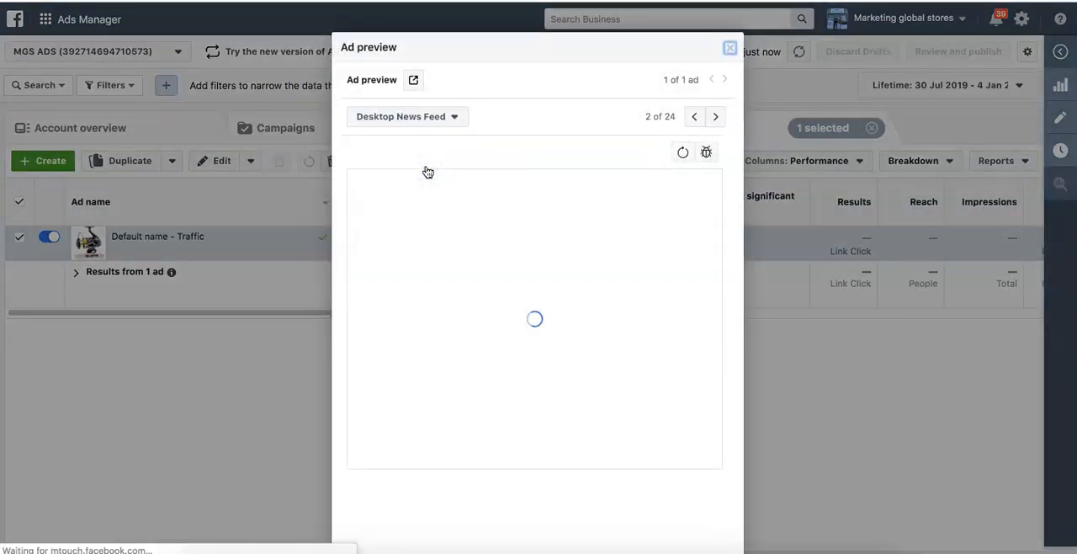
left_click(412, 81)
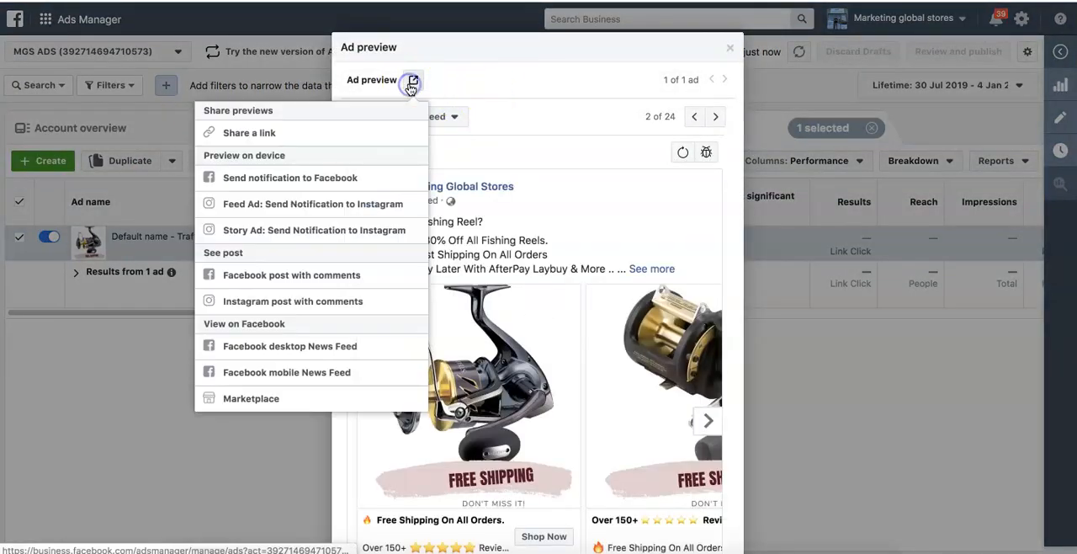
left_click(302, 135)
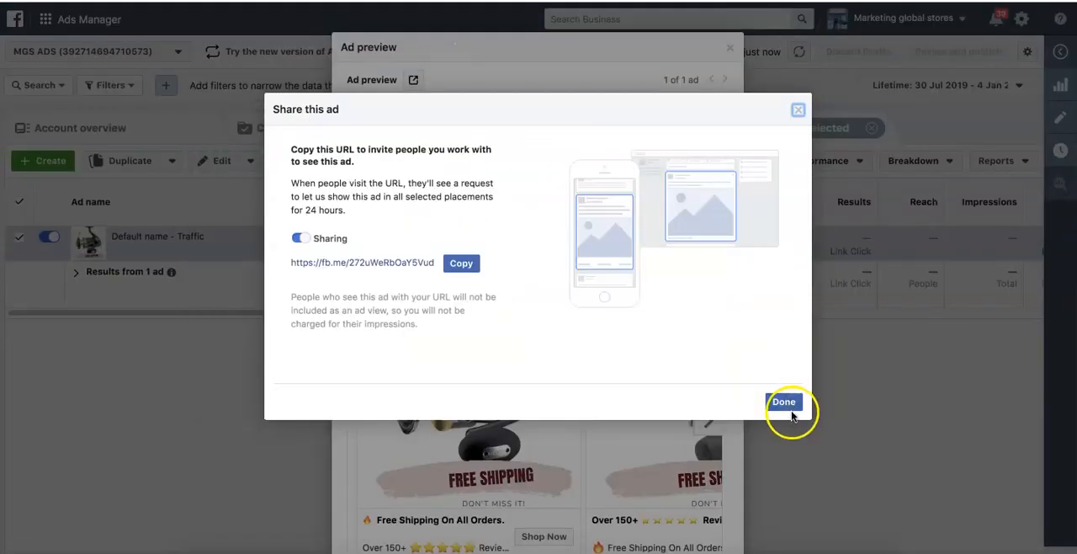
left_click(782, 402)
- Send a preview notification of the ad to the Facebook account
left_click(413, 80)
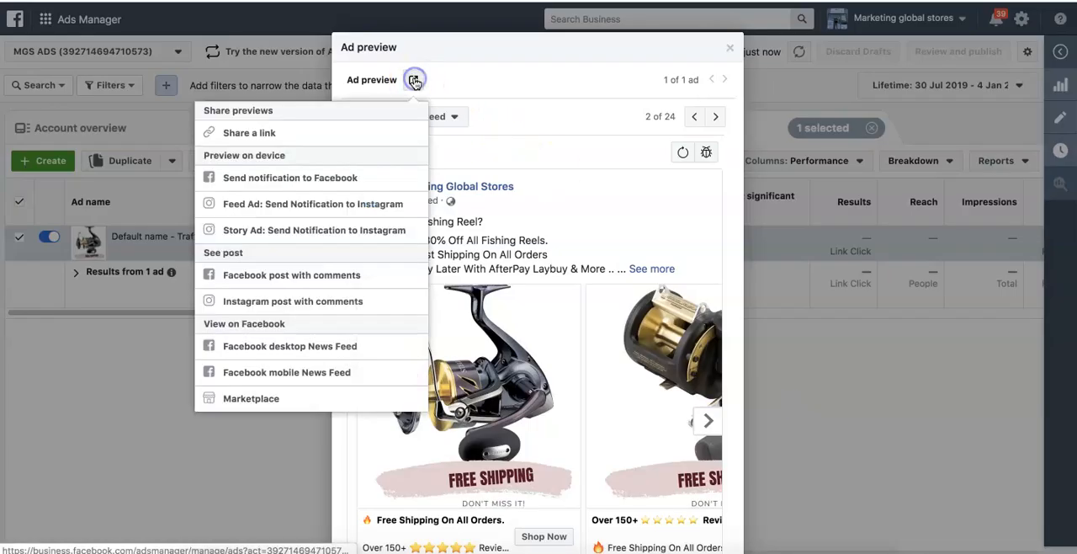
left_click(306, 186)
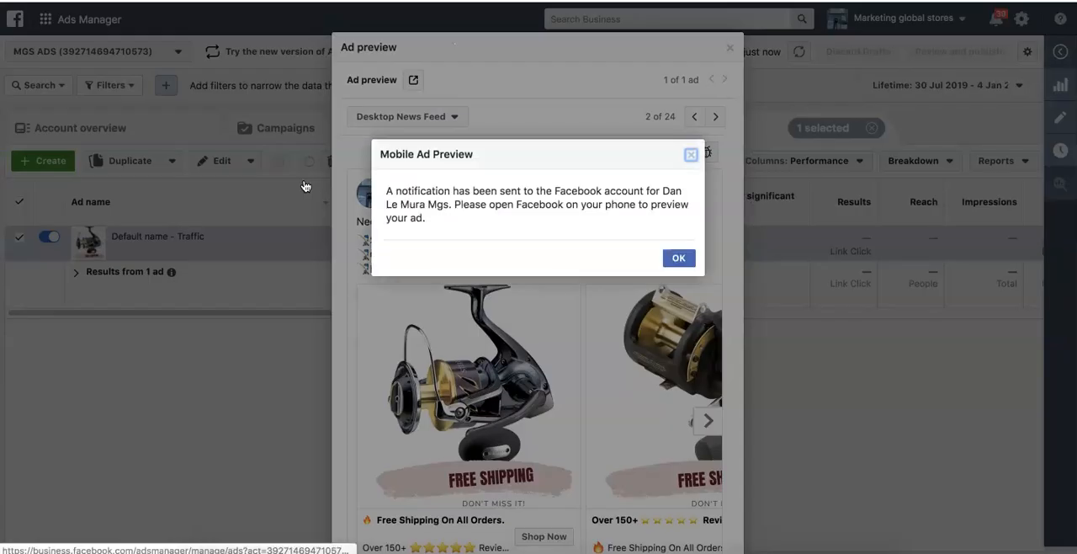
left_click(678, 257)
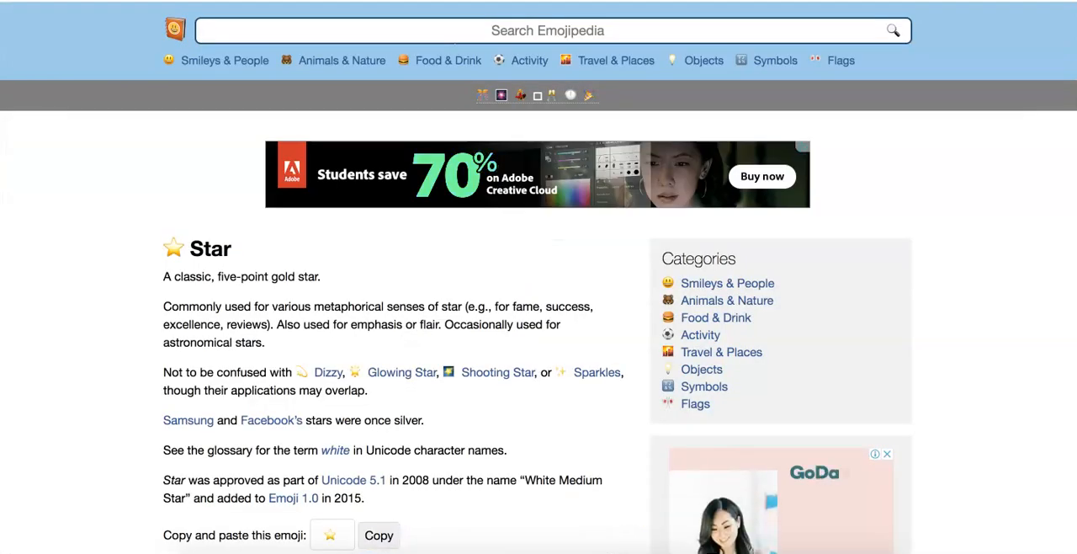
- Switch to Facebook and look through the News Feed for the fishing reel ad
type("face")
key("Return")
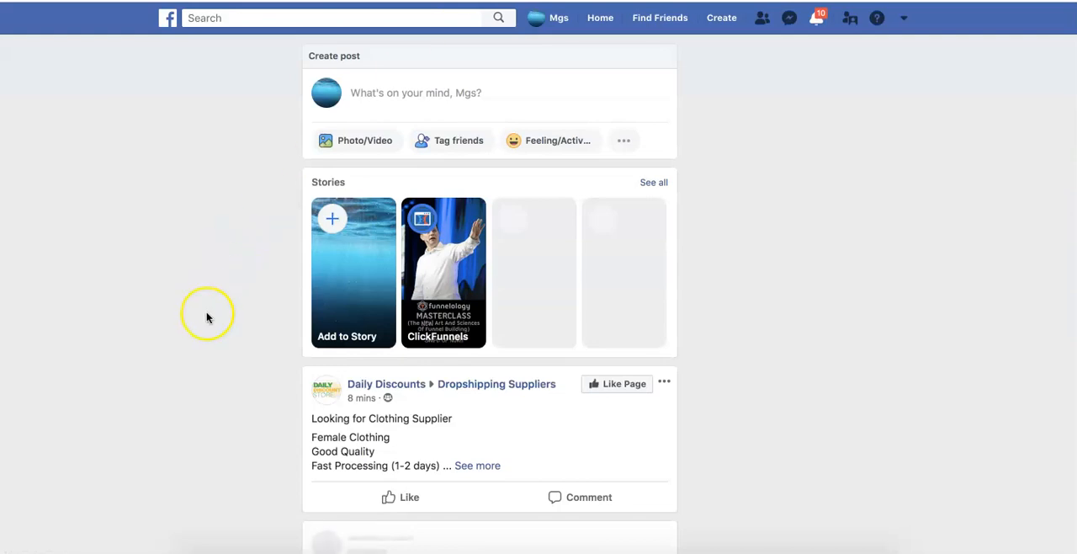
scroll(207, 317, "down", 8)
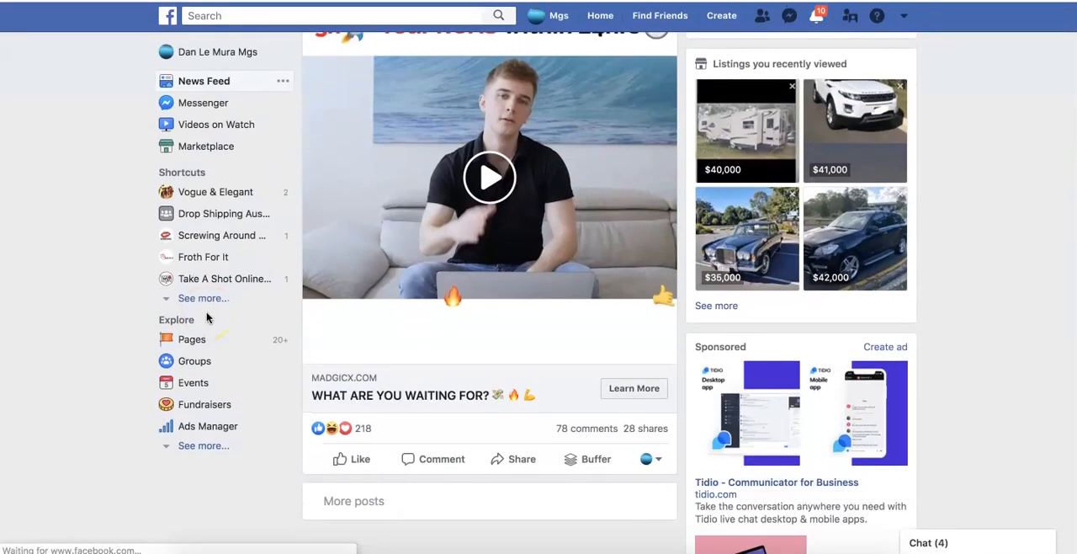
scroll(207, 317, "down", 3)
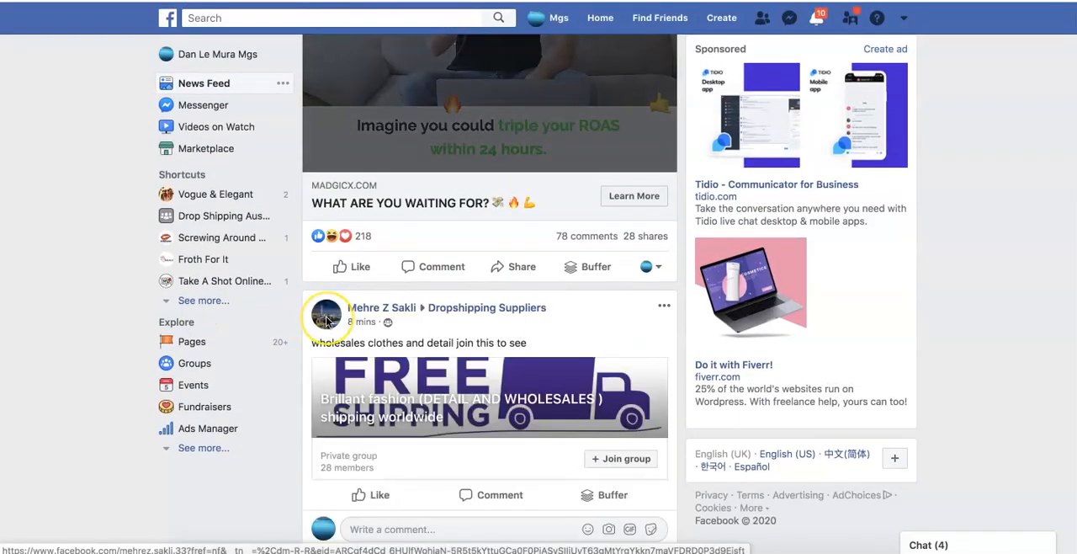
scroll(326, 321, "down", 10)
scroll(327, 320, "up", 2)
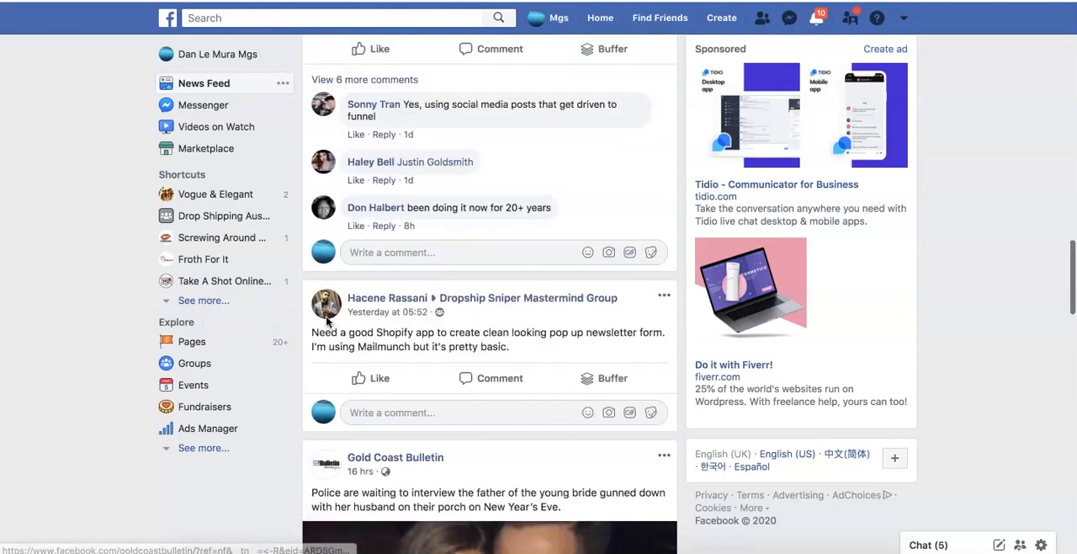
scroll(326, 319, "up", 20)
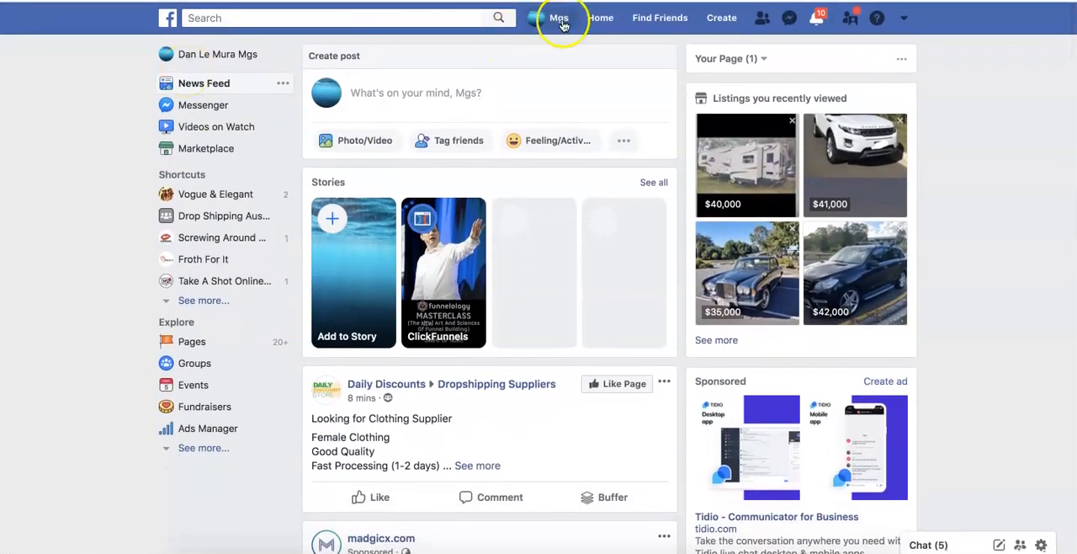
- Reload the Facebook News Feed and scan its posts again for the fishing reel ad
left_click(167, 18)
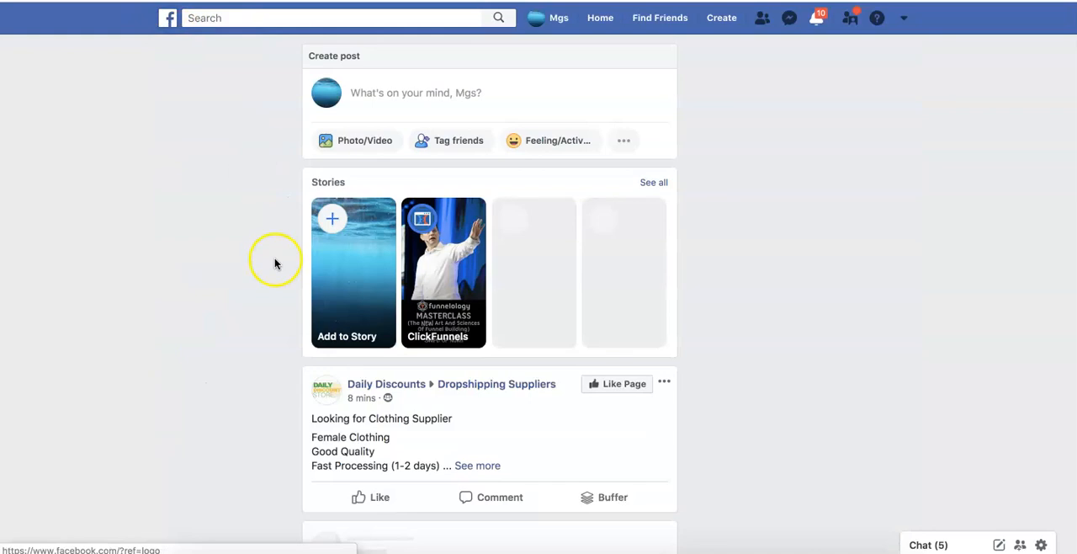
scroll(274, 263, "down", 9)
scroll(274, 263, "down", 10)
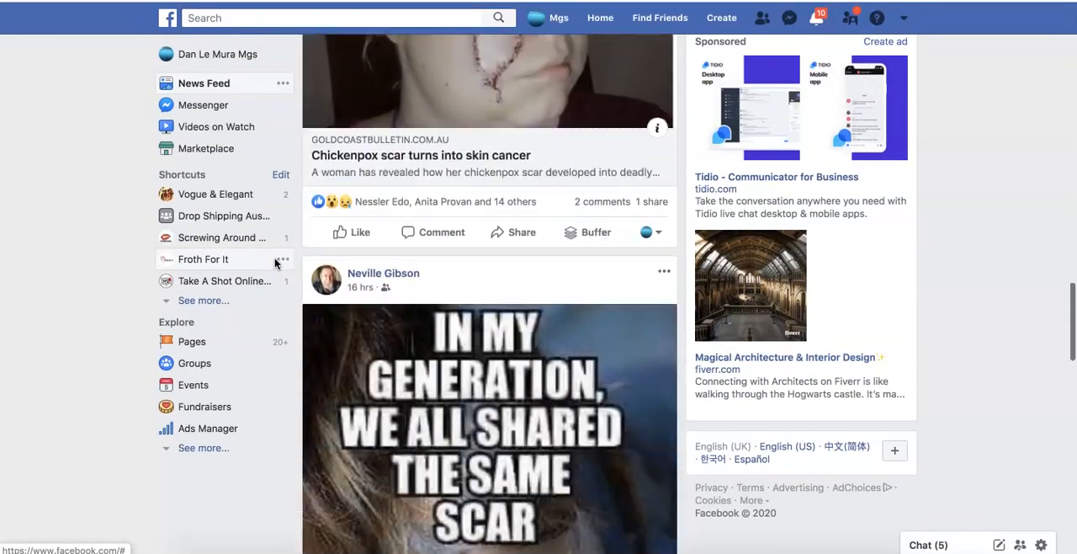
scroll(274, 263, "down", 12)
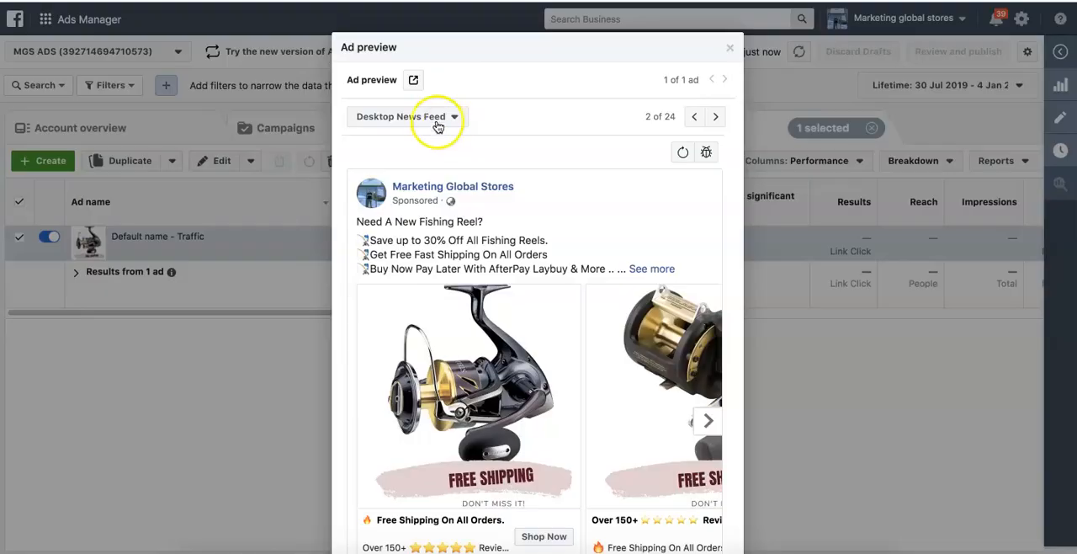
- Switch to Ads Manager, resend the ad's preview notification to Facebook, and open its Facebook post with comments
left_click(412, 79)
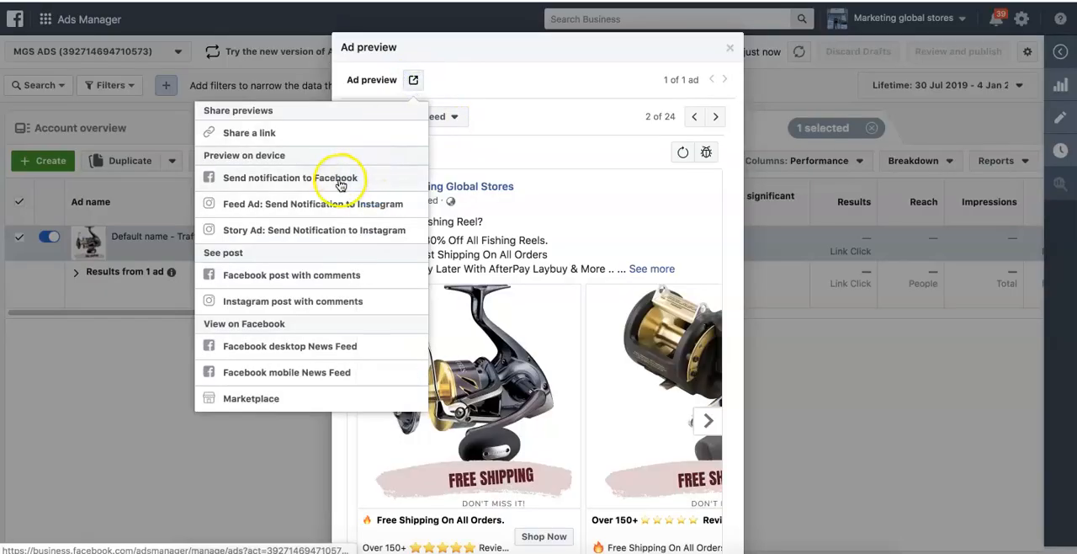
left_click(341, 180)
left_click(412, 81)
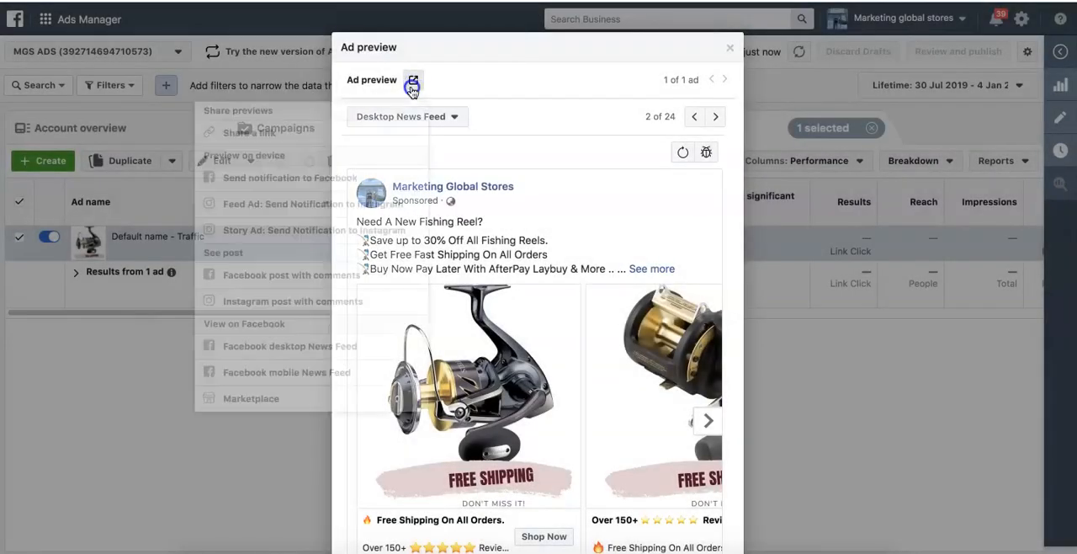
left_click(340, 277)
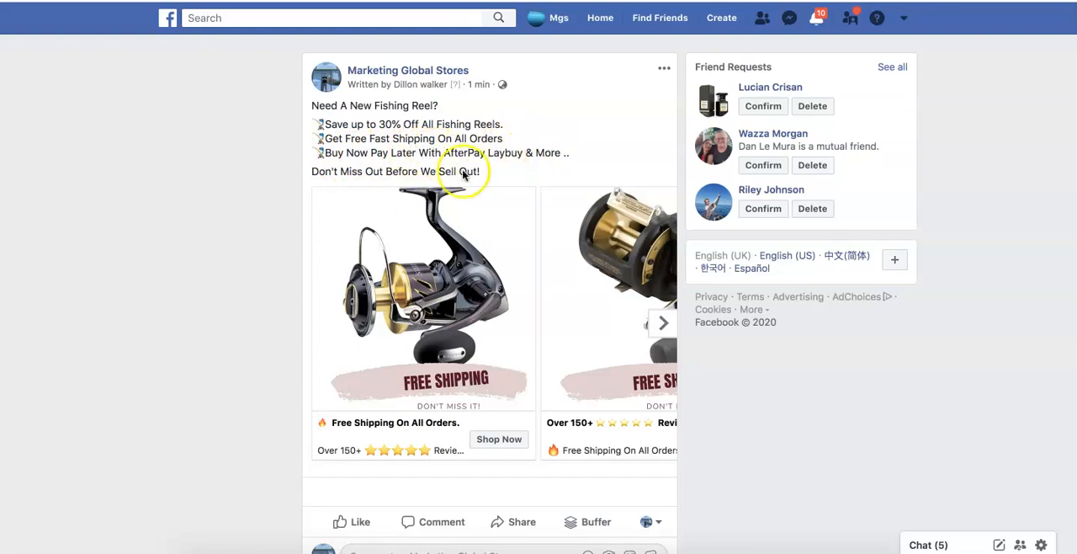
- Browse the fishing reel cards in the post's carousel, then return to Ads Manager and close the ad preview
left_click(662, 322)
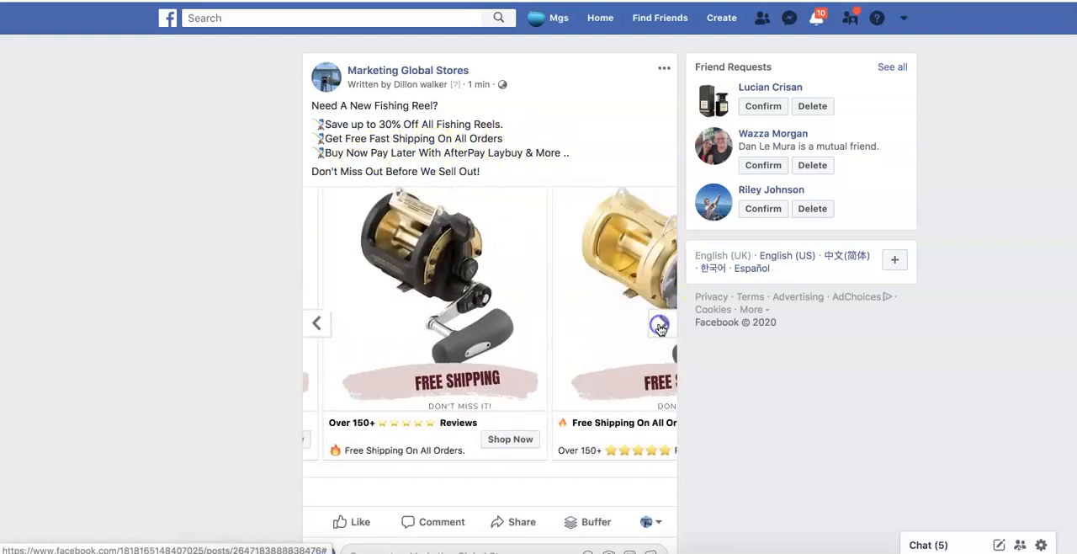
left_click(334, 318)
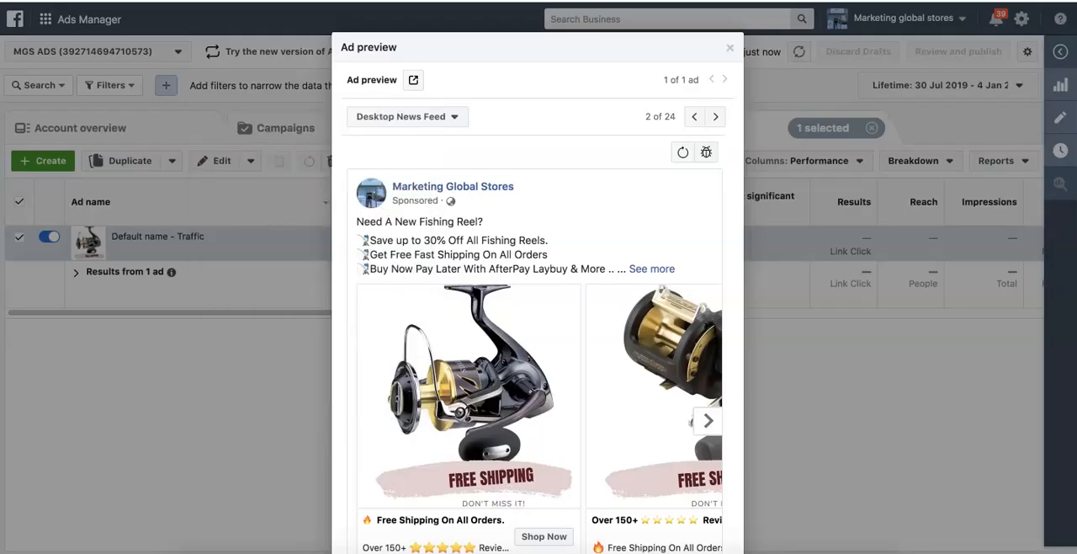
left_click(730, 48)
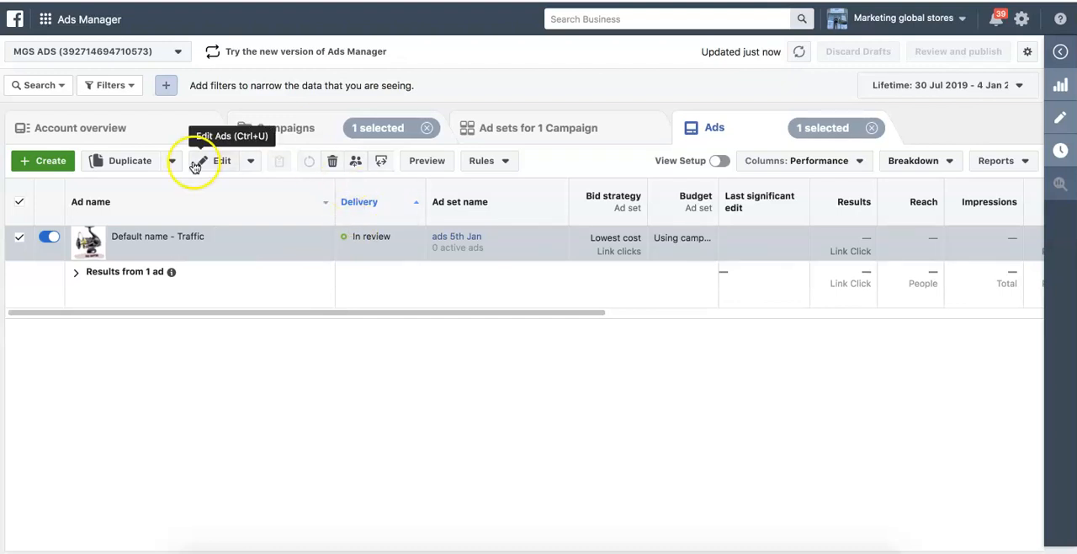
- Turn off the "Default name - Traffic" ad in the ads list
left_click(253, 128)
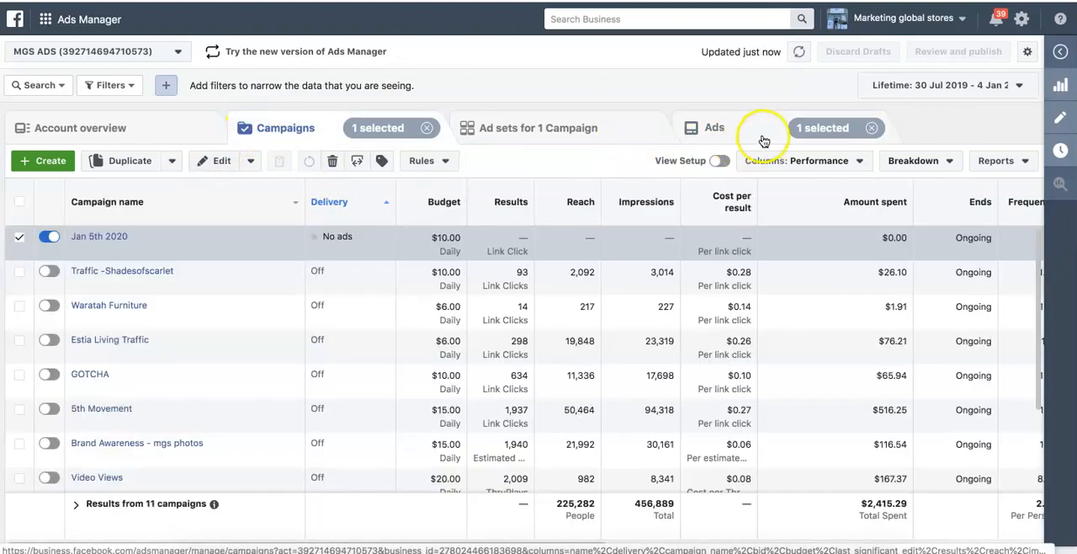
left_click(761, 138)
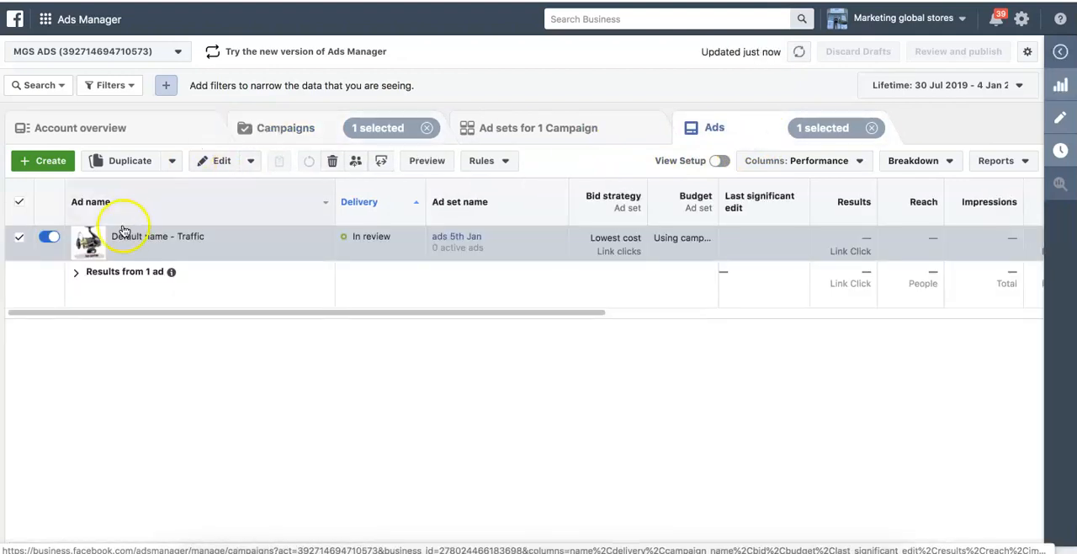
left_click(50, 240)
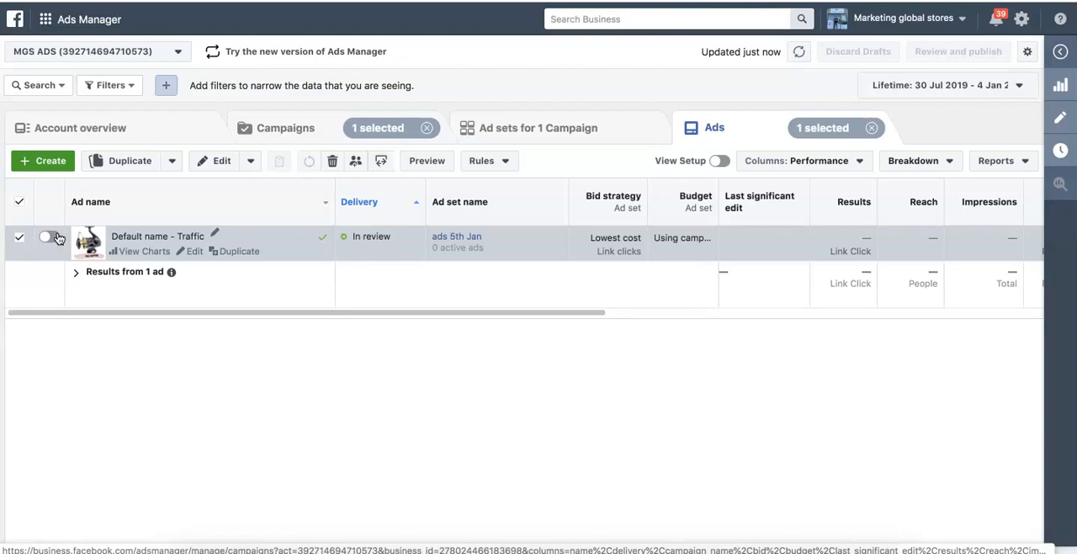
left_click(346, 246)
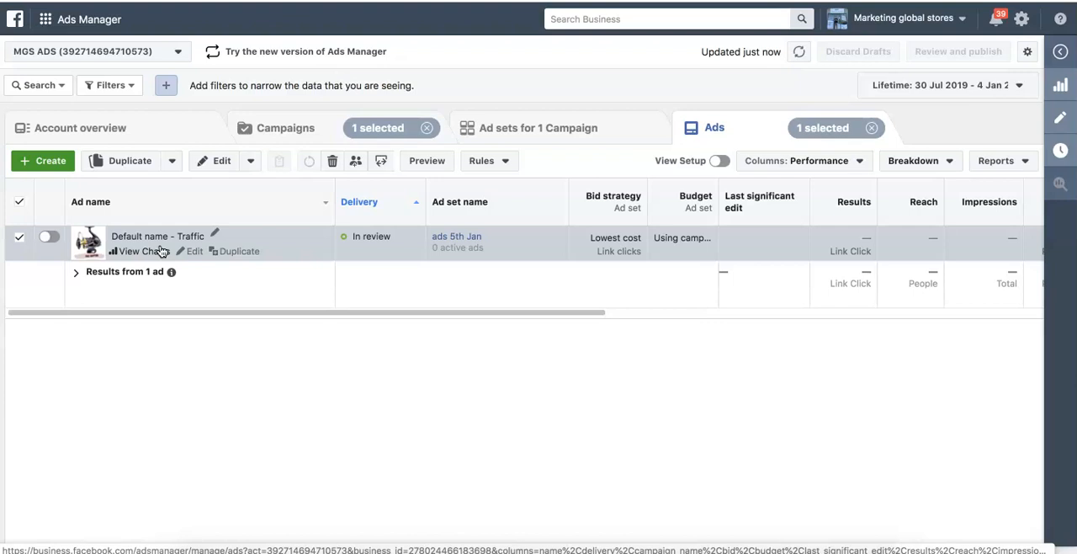
- Duplicate the "Default name - Traffic" ad into its original campaign with 10 copies, keeping existing reactions, comments and shares, and publish the copies
left_click(237, 252)
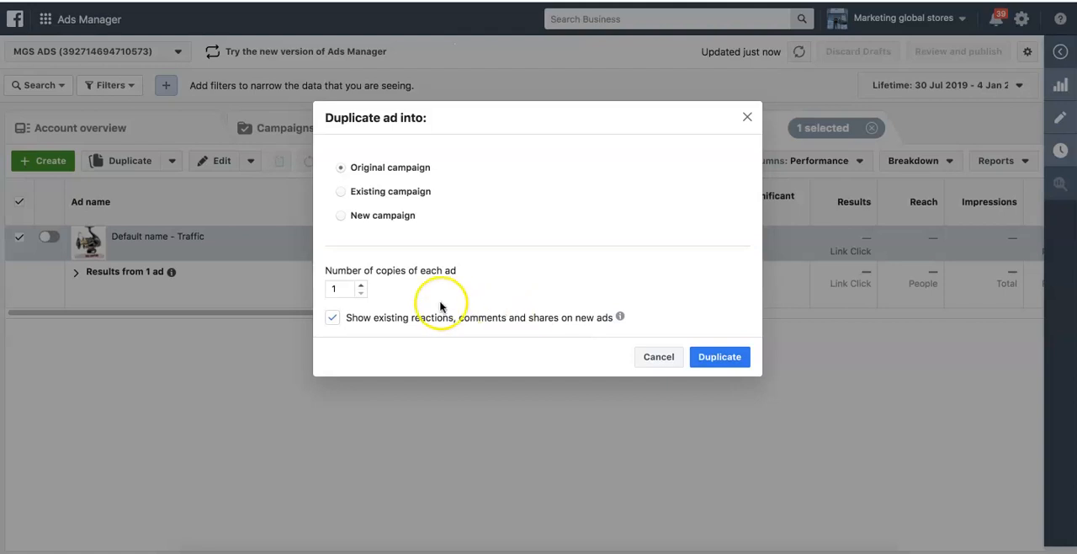
left_click(361, 285)
left_click(363, 288)
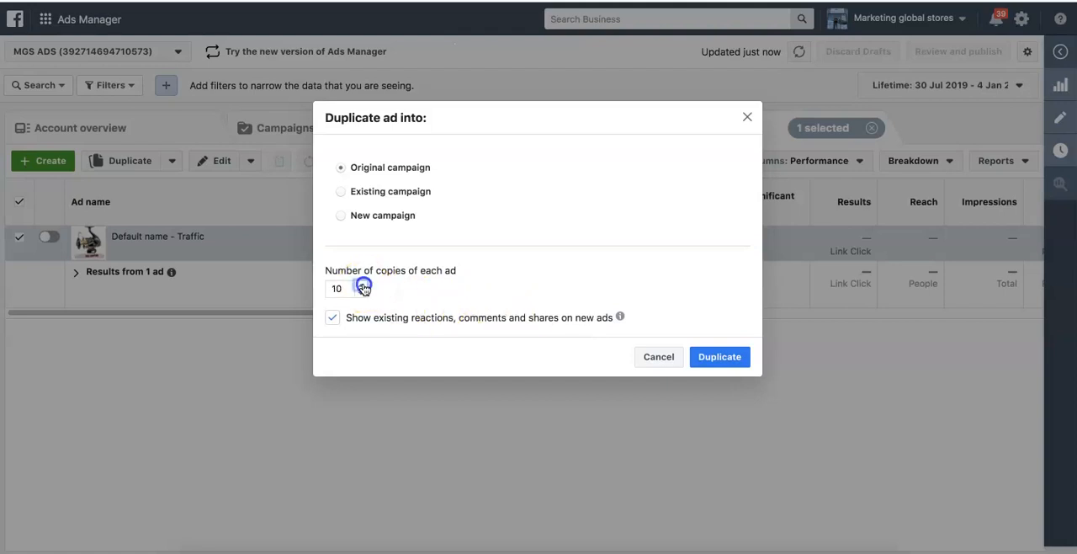
left_click(362, 296)
left_click(703, 356)
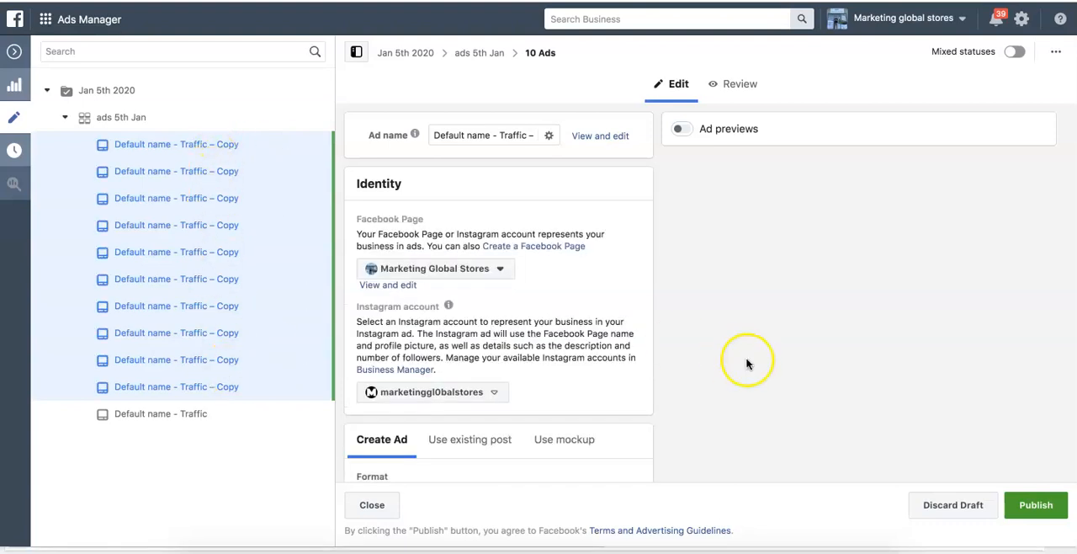
left_click(1022, 506)
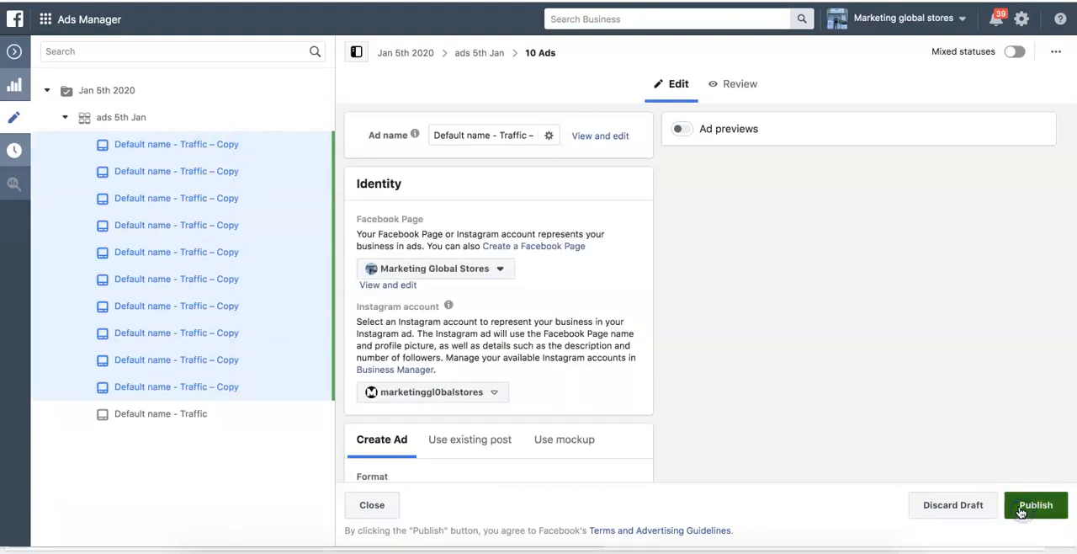